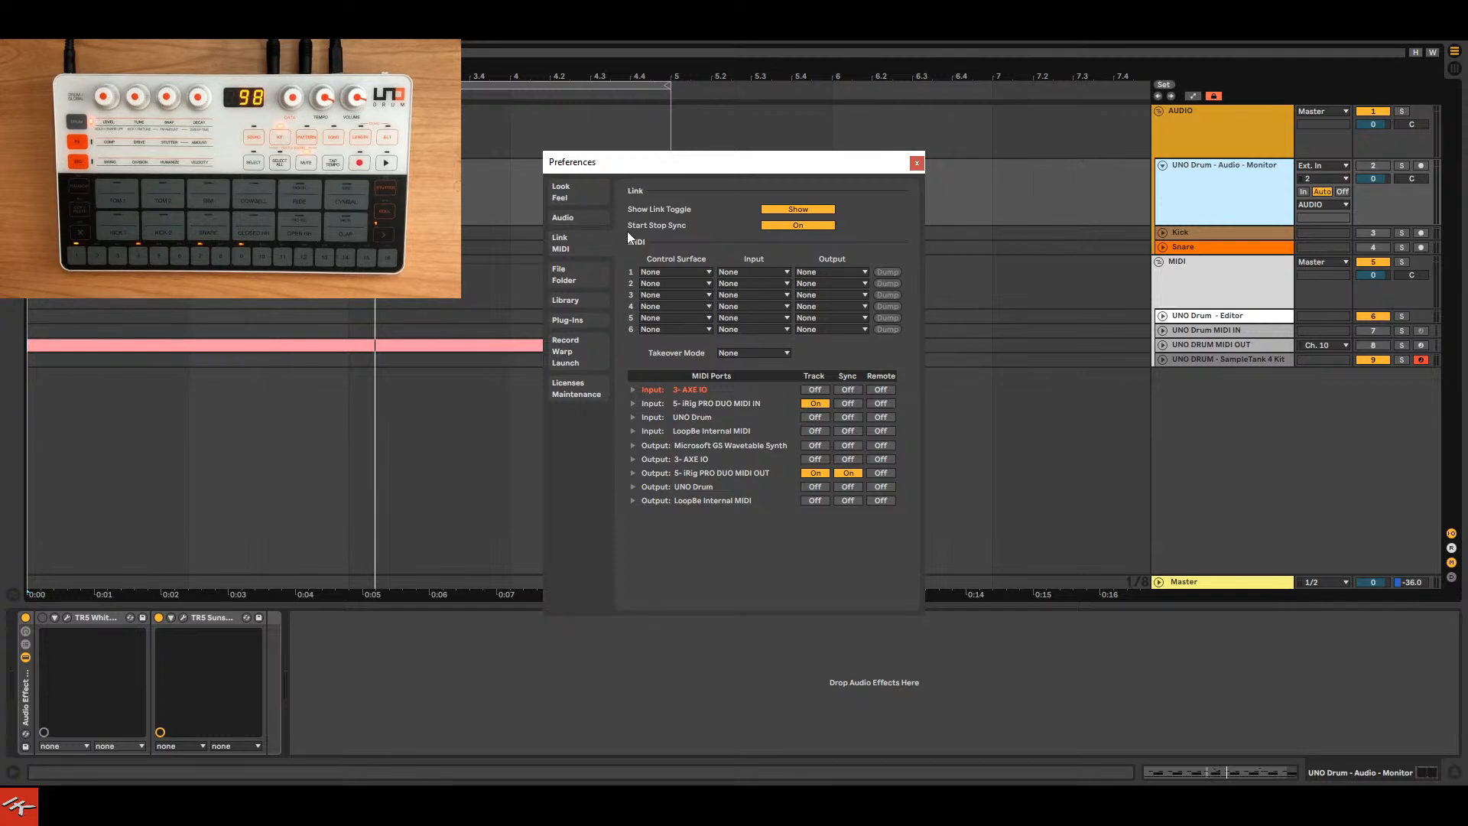
# Review the audio device settings and the MIDI port settings in Preferences, and close the dialog.
pyautogui.click(563, 218)
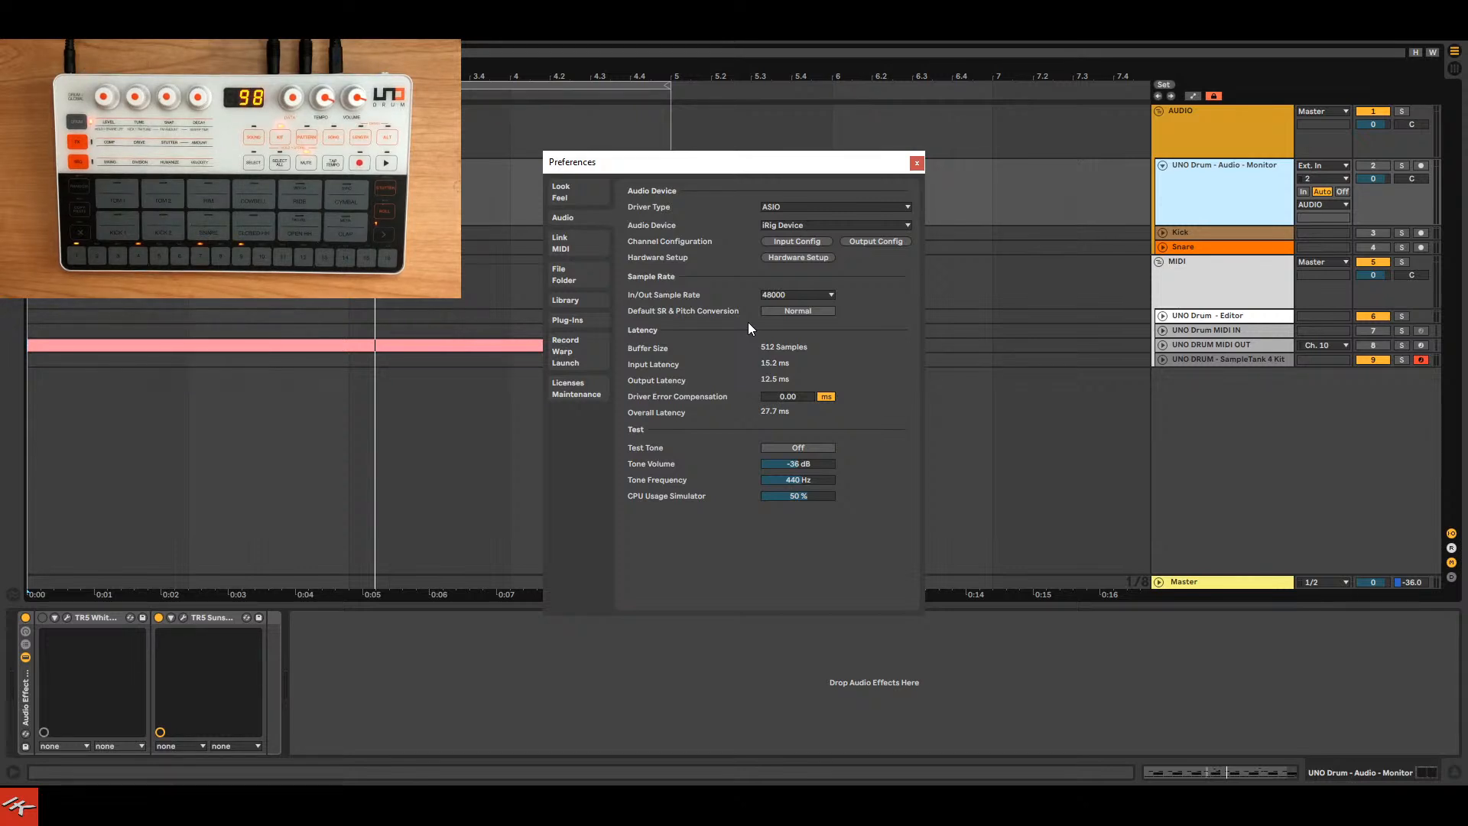
pyautogui.click(579, 245)
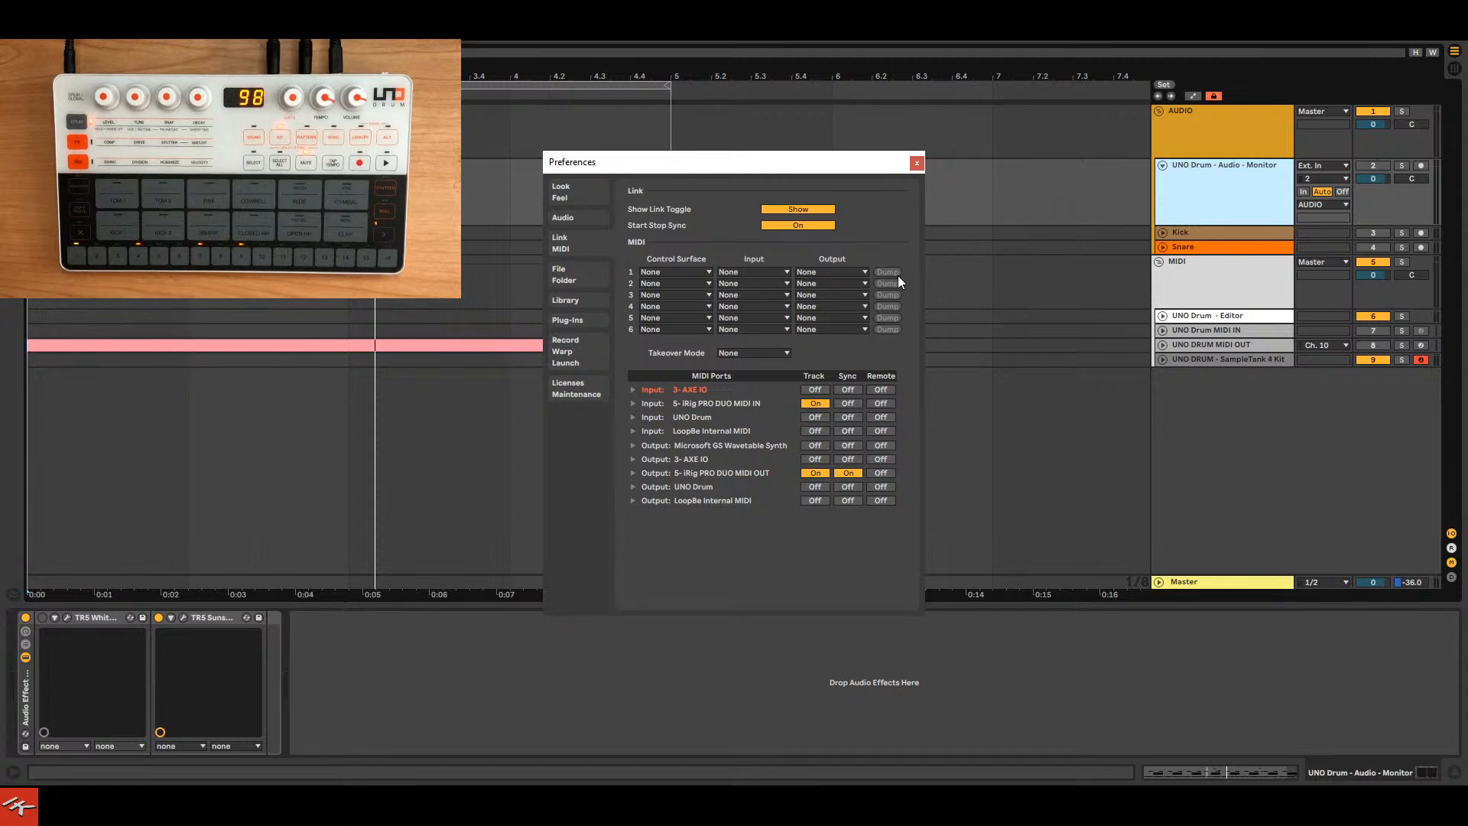
pyautogui.click(918, 163)
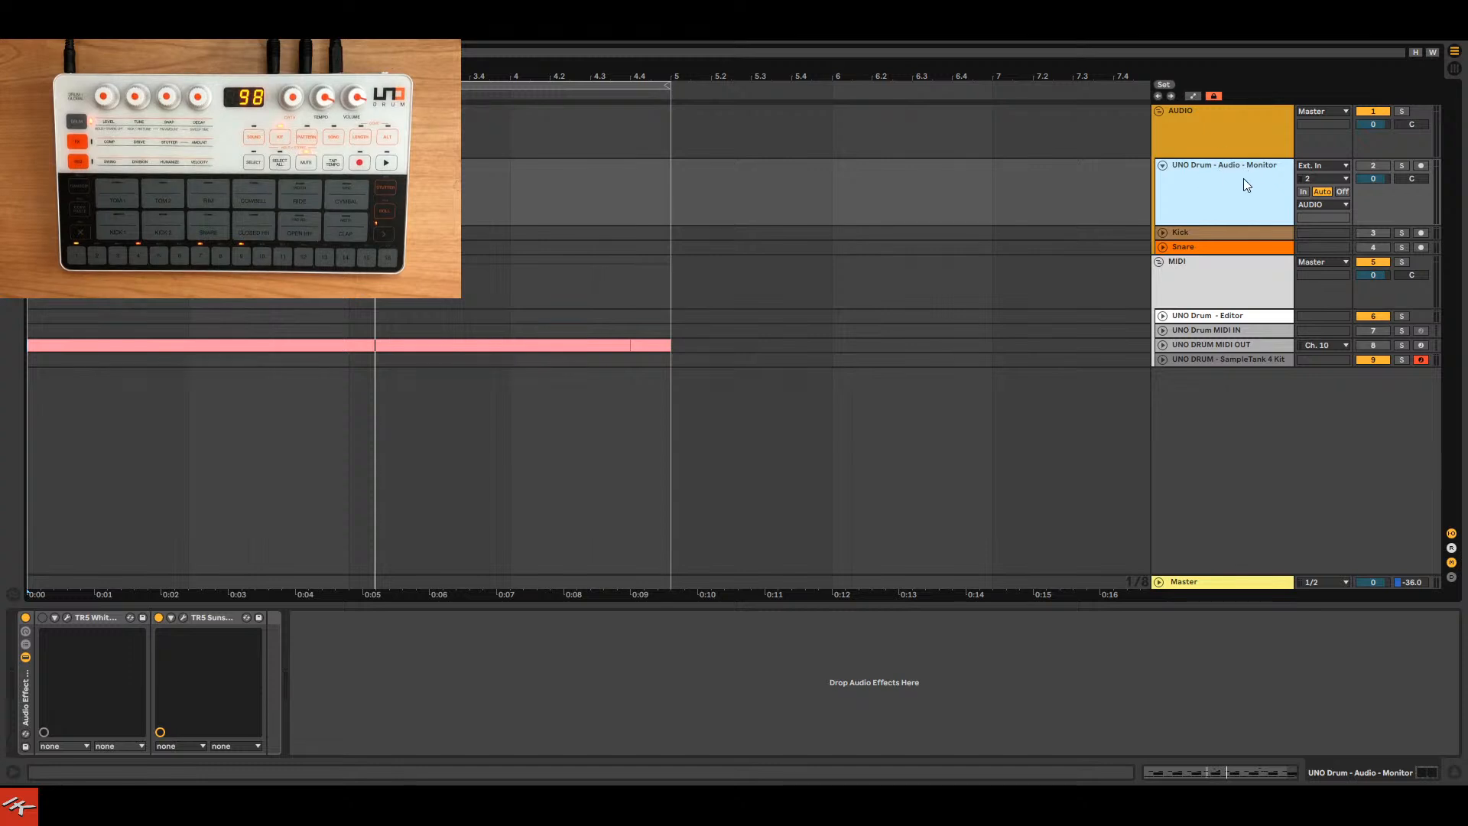
# Set the UNO Drum - Audio - Monitor track's input to Ext. In on channel 2.
pyautogui.click(1327, 166)
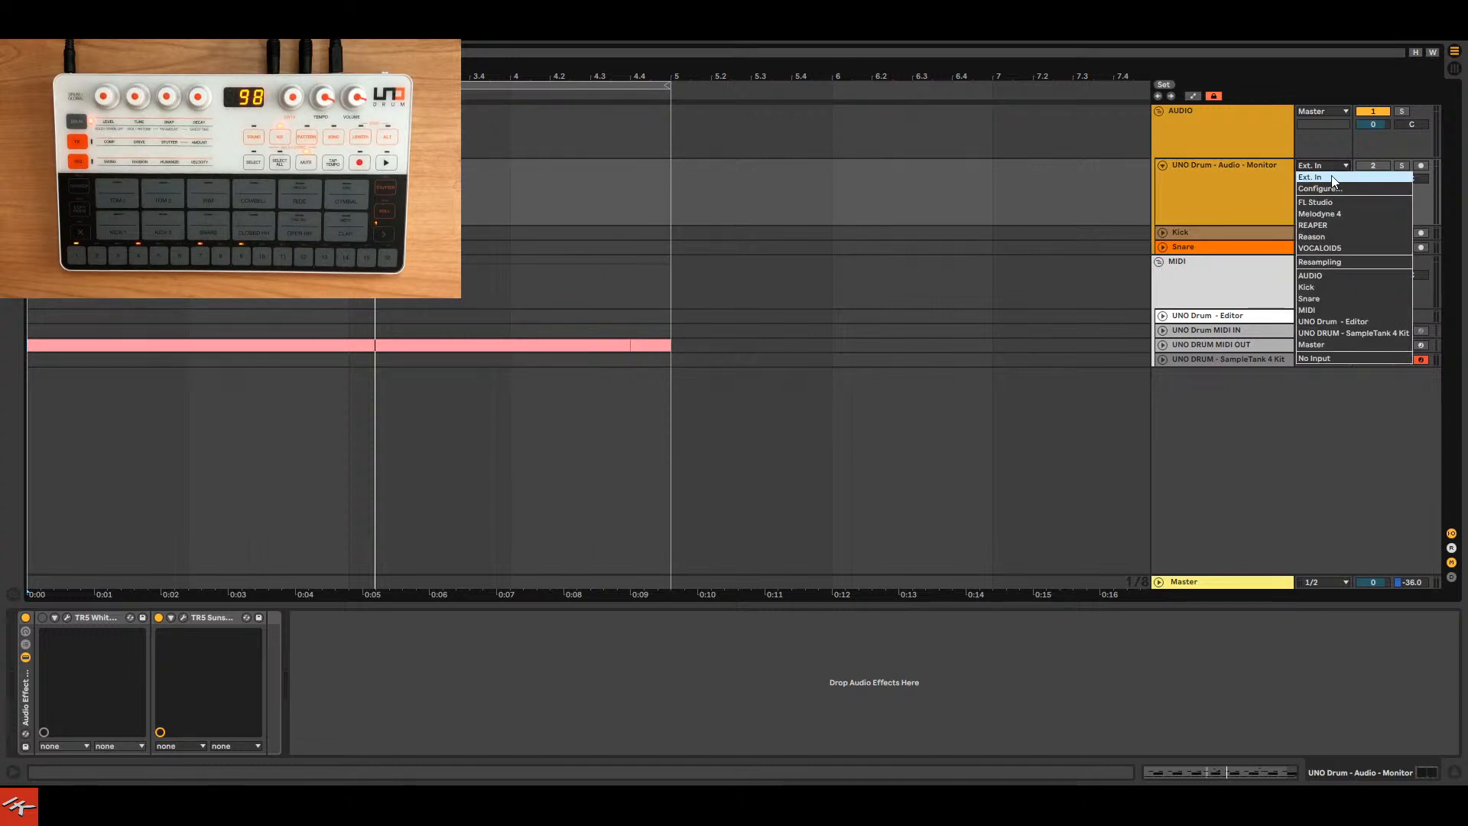
pyautogui.click(1333, 176)
pyautogui.click(1330, 177)
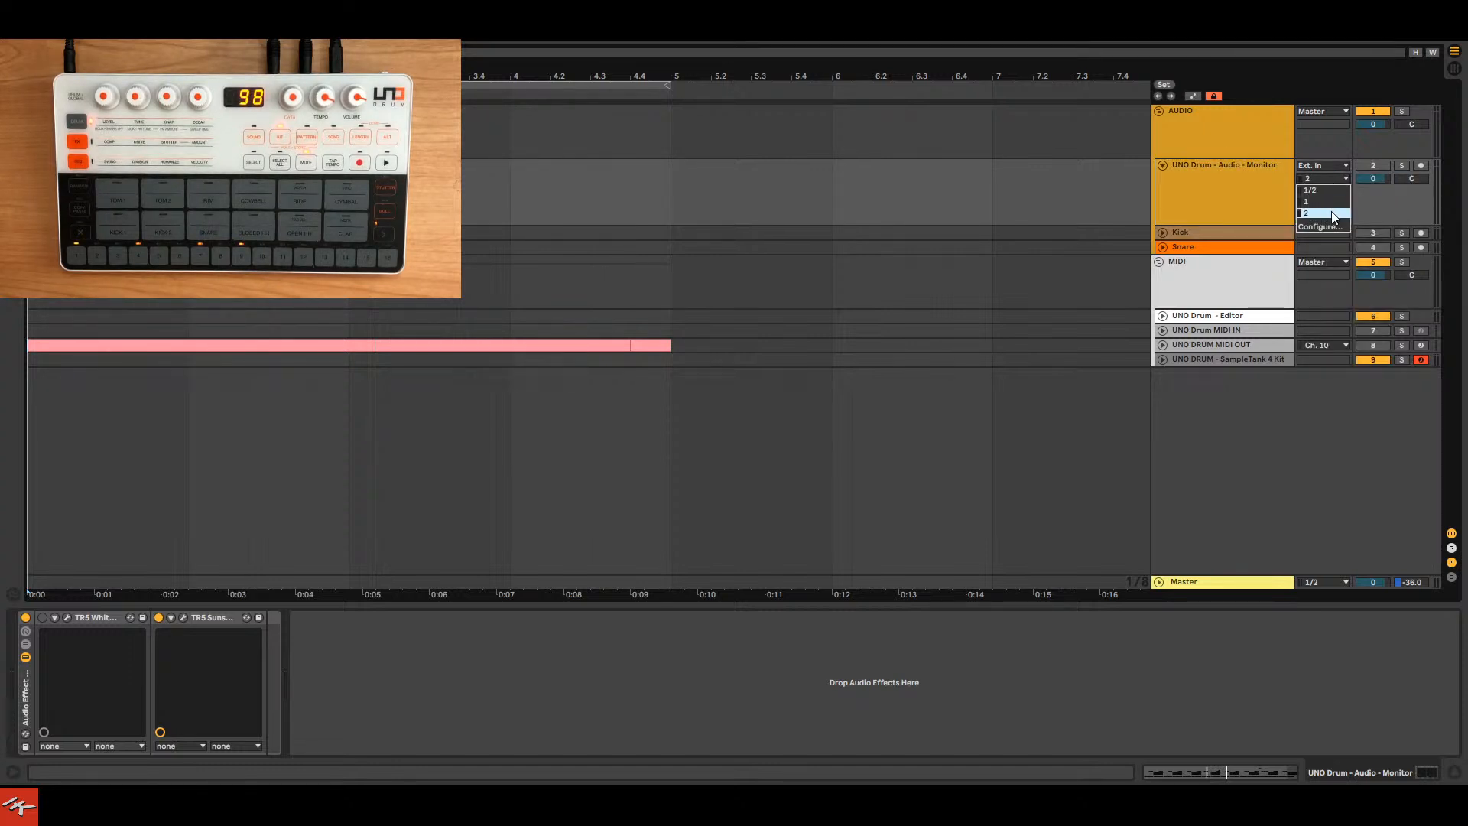
pyautogui.click(1332, 213)
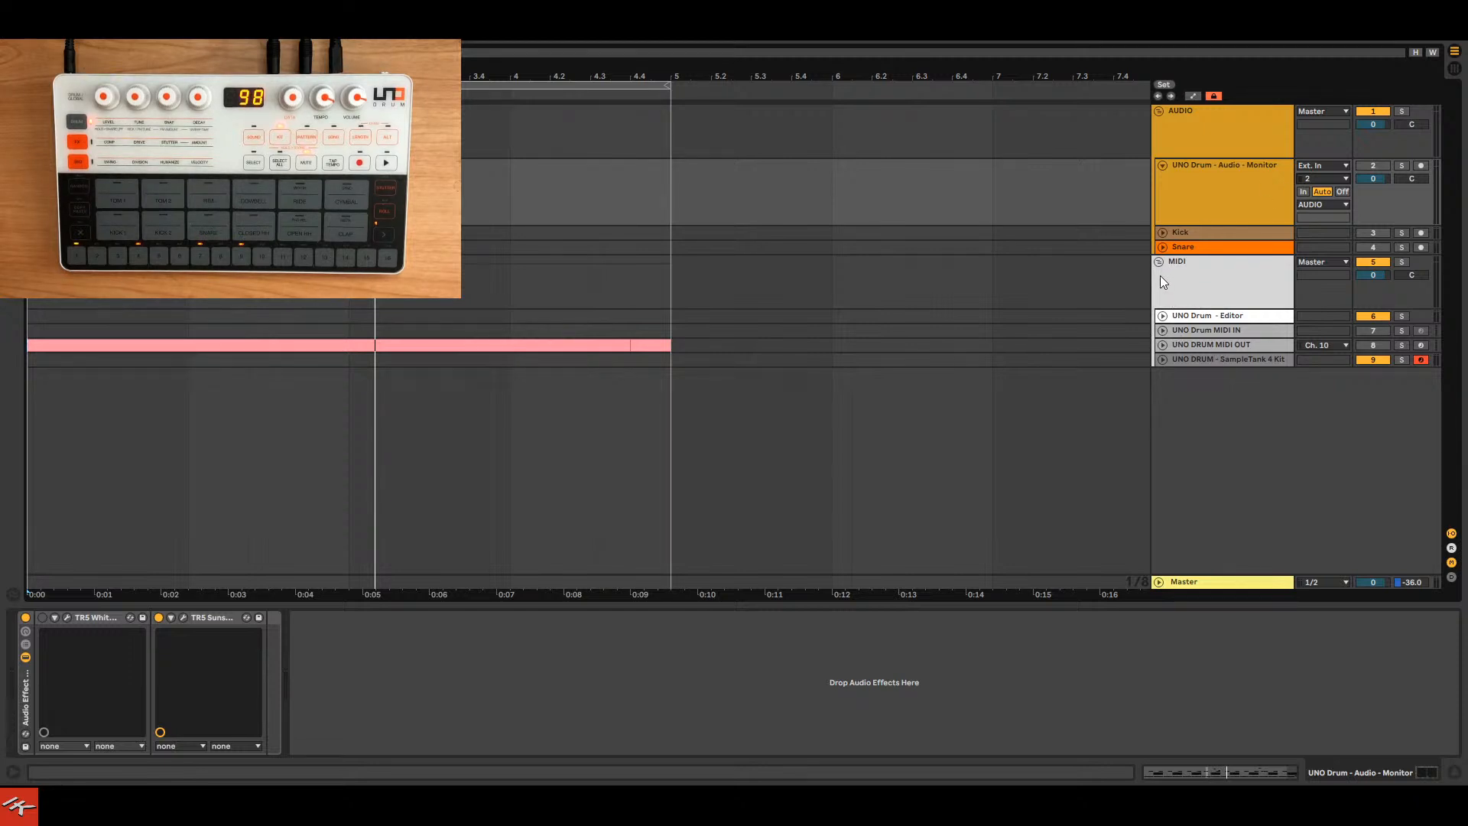
# Unfold the UNO DRUM MIDI OUT track and activate it.
pyautogui.click(1196, 344)
pyautogui.click(1163, 345)
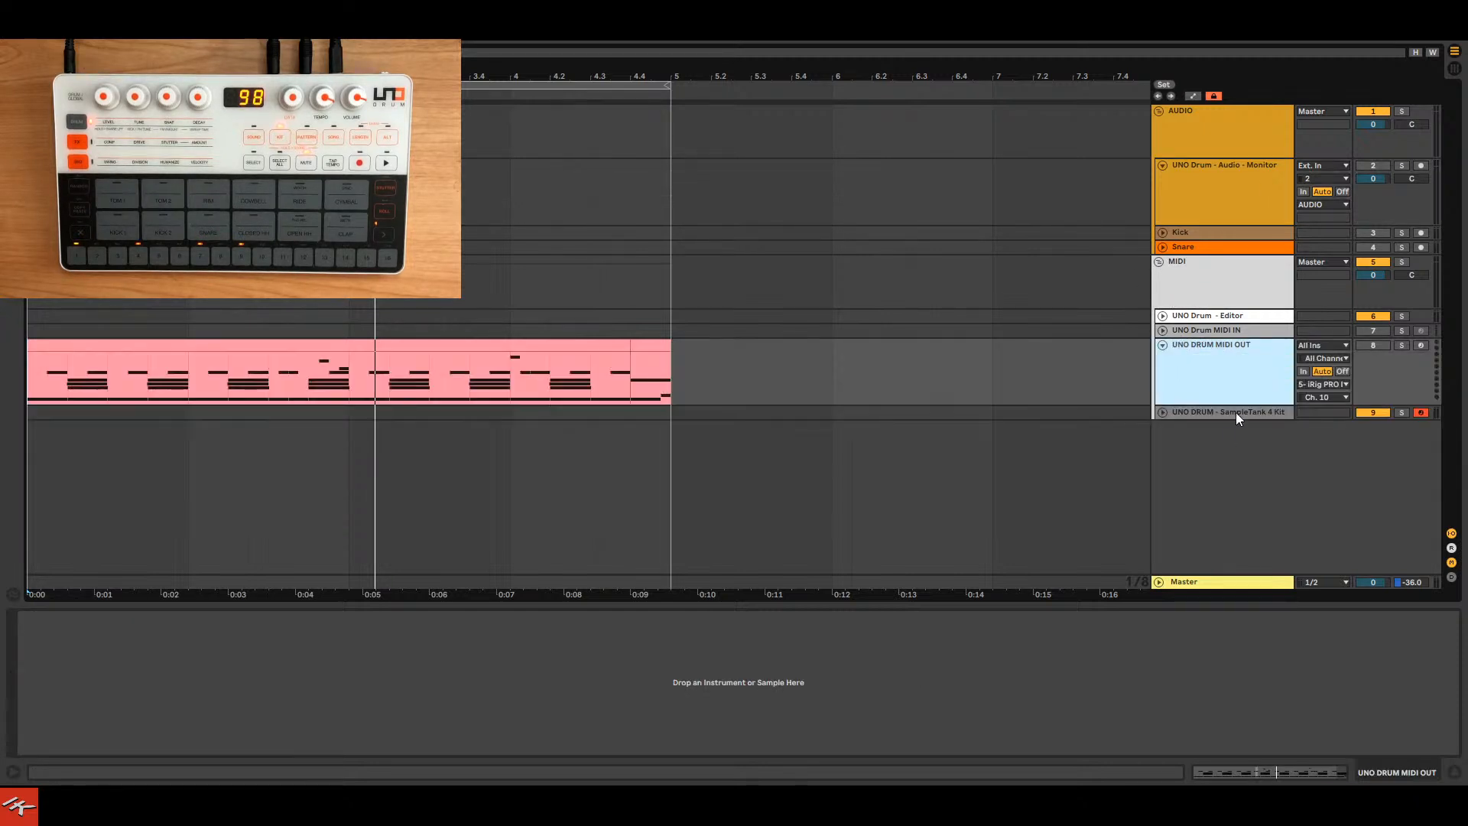
pyautogui.click(1373, 348)
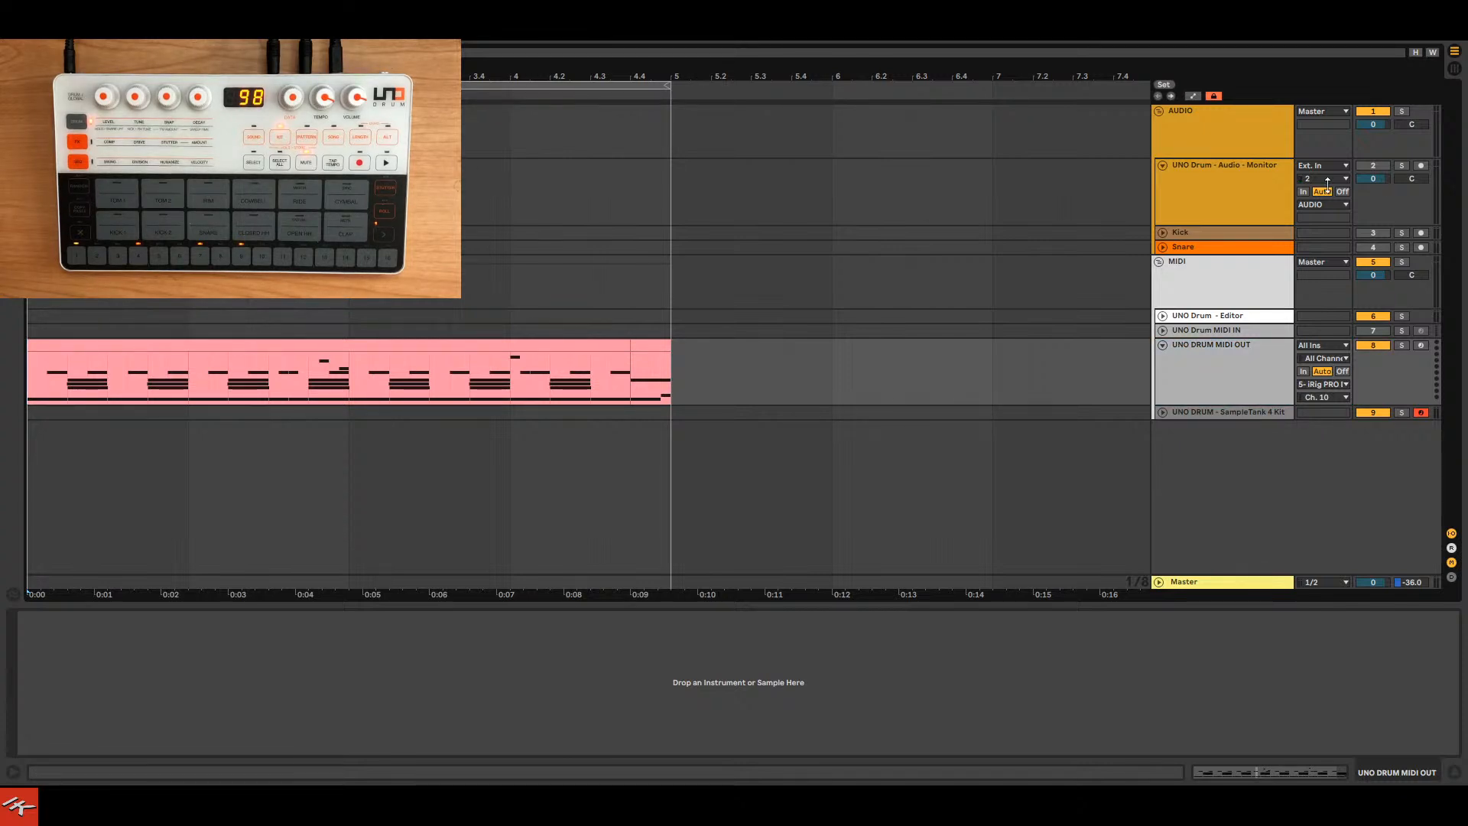
# Arm the UNO Drum - Audio - Monitor track for recording, and play the arrangement briefly to check its incoming audio.
pyautogui.click(1421, 166)
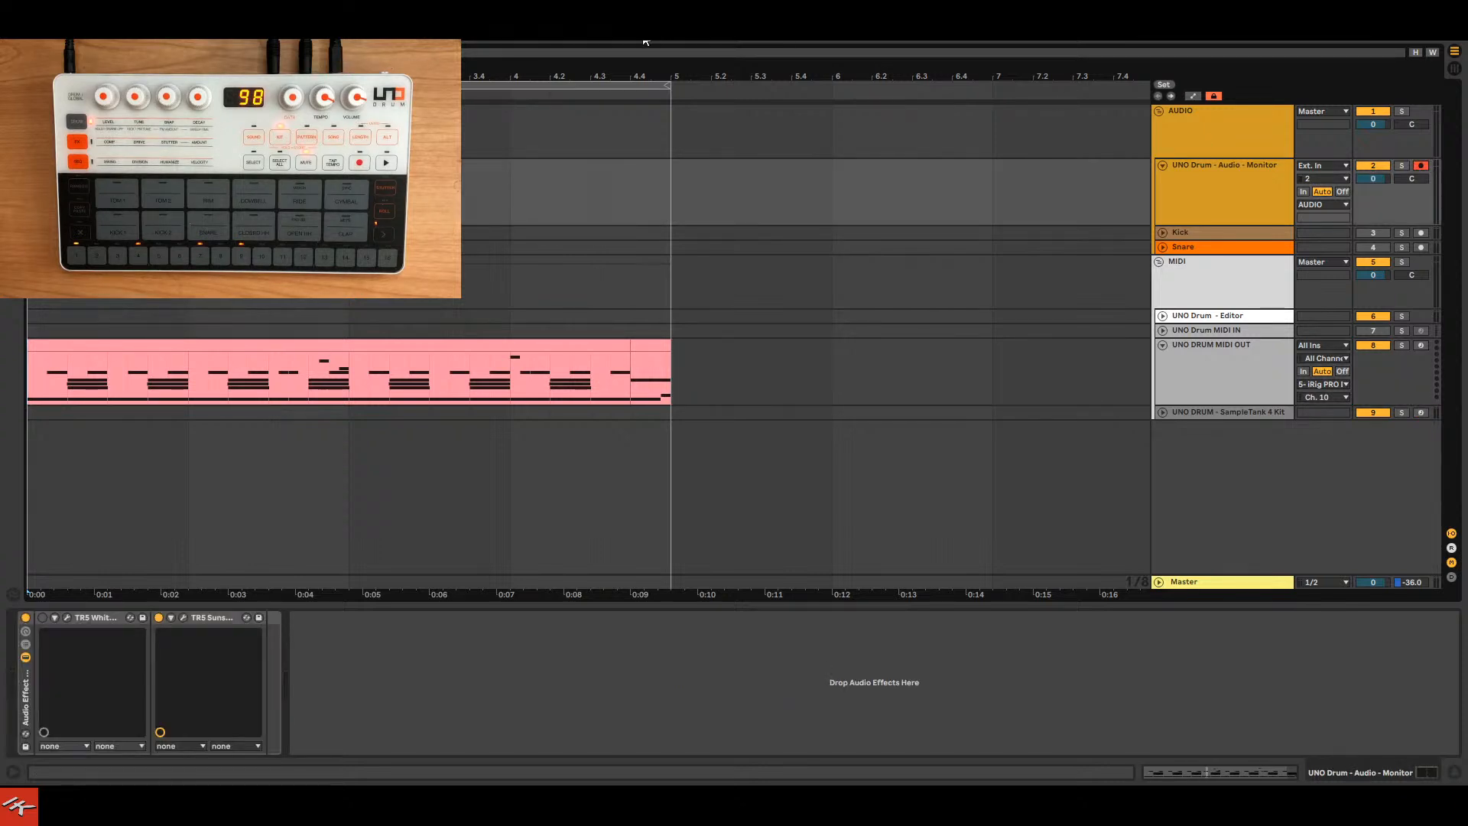
pyautogui.press('space')
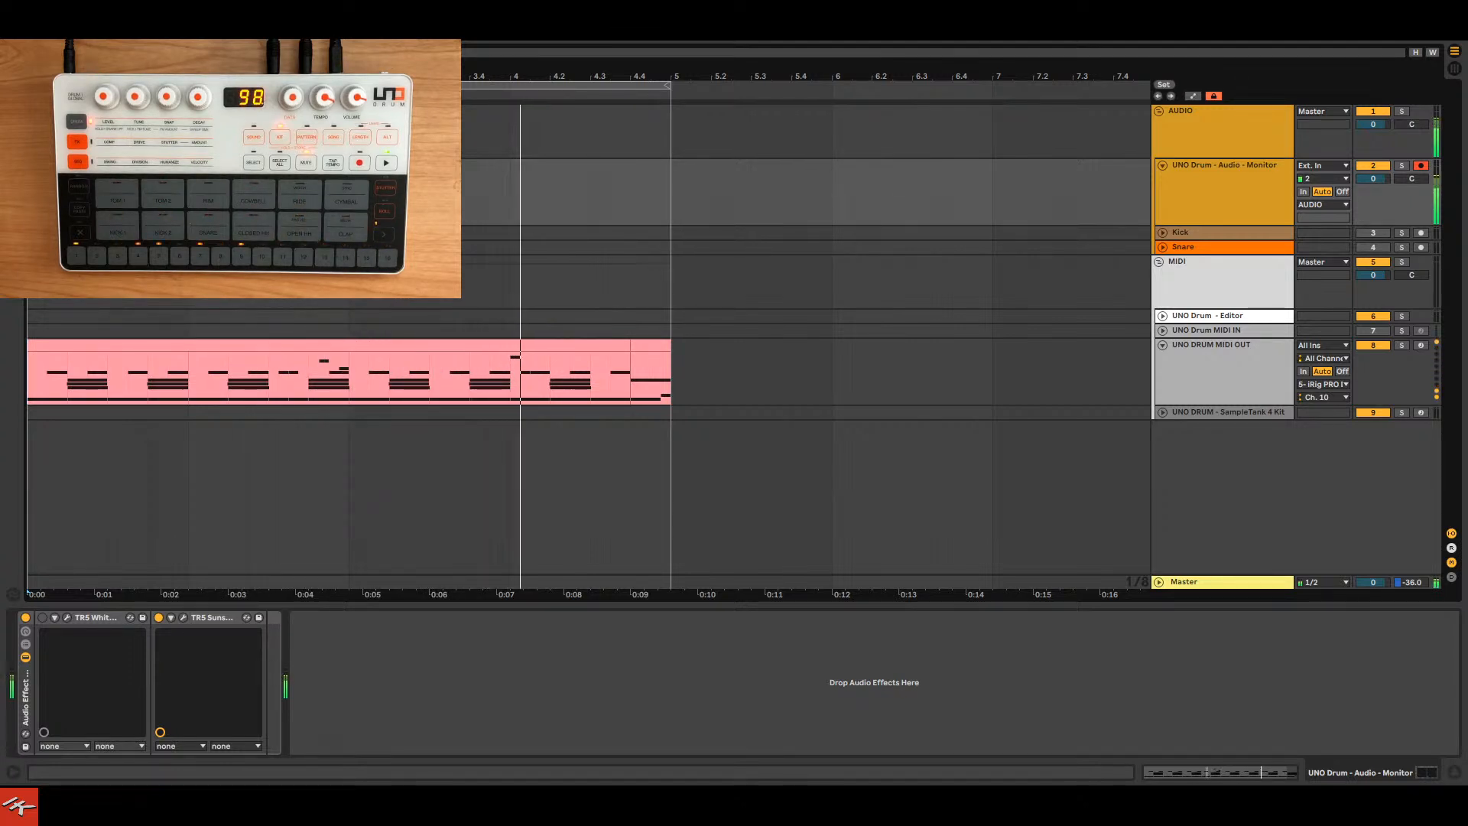
pyautogui.press('space')
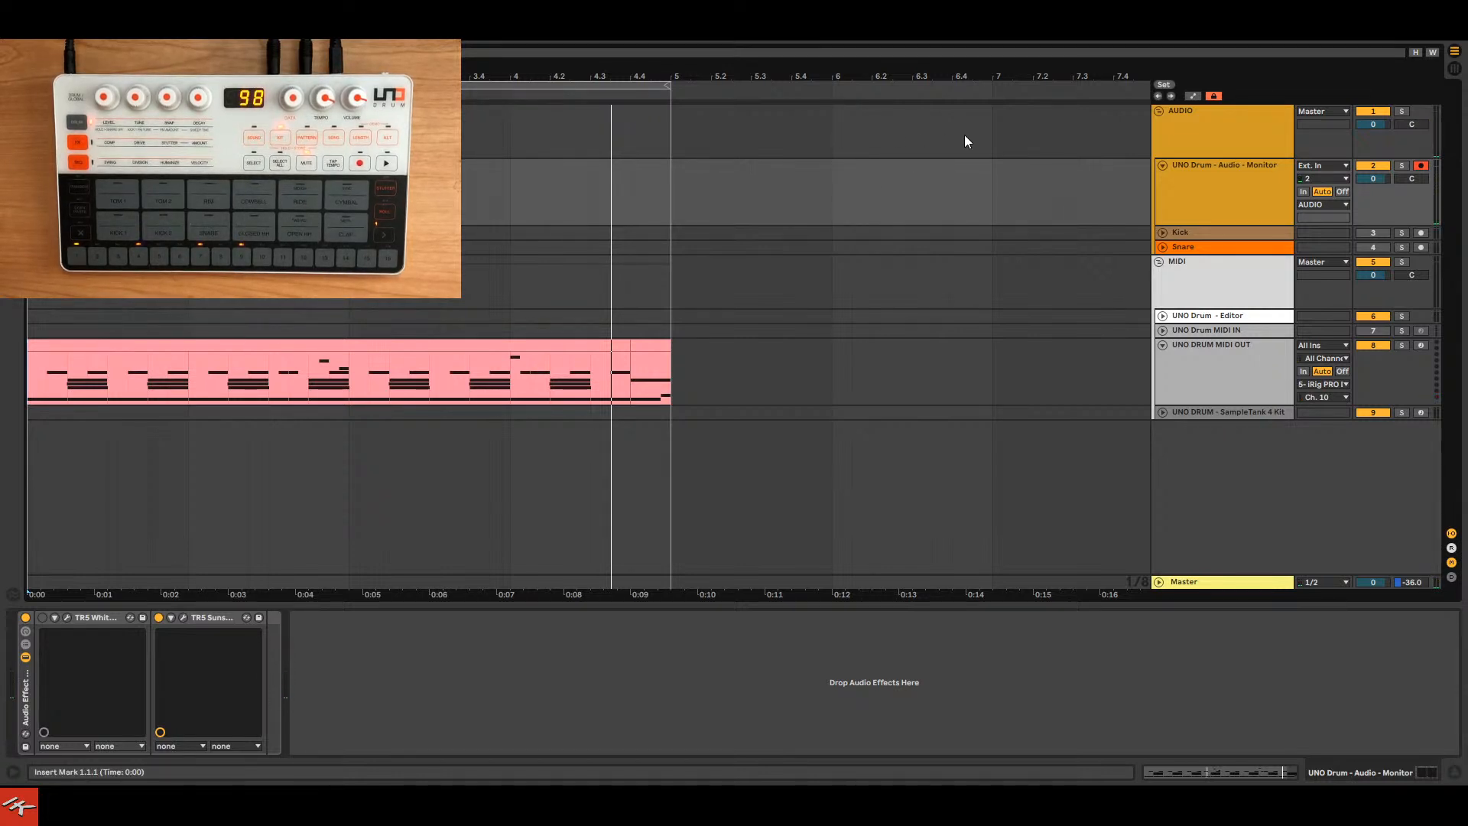
# Set the UNO Drum - Audio - Monitor track's monitoring to In, and disarm it before test-playing the arrangement.
pyautogui.click(1241, 193)
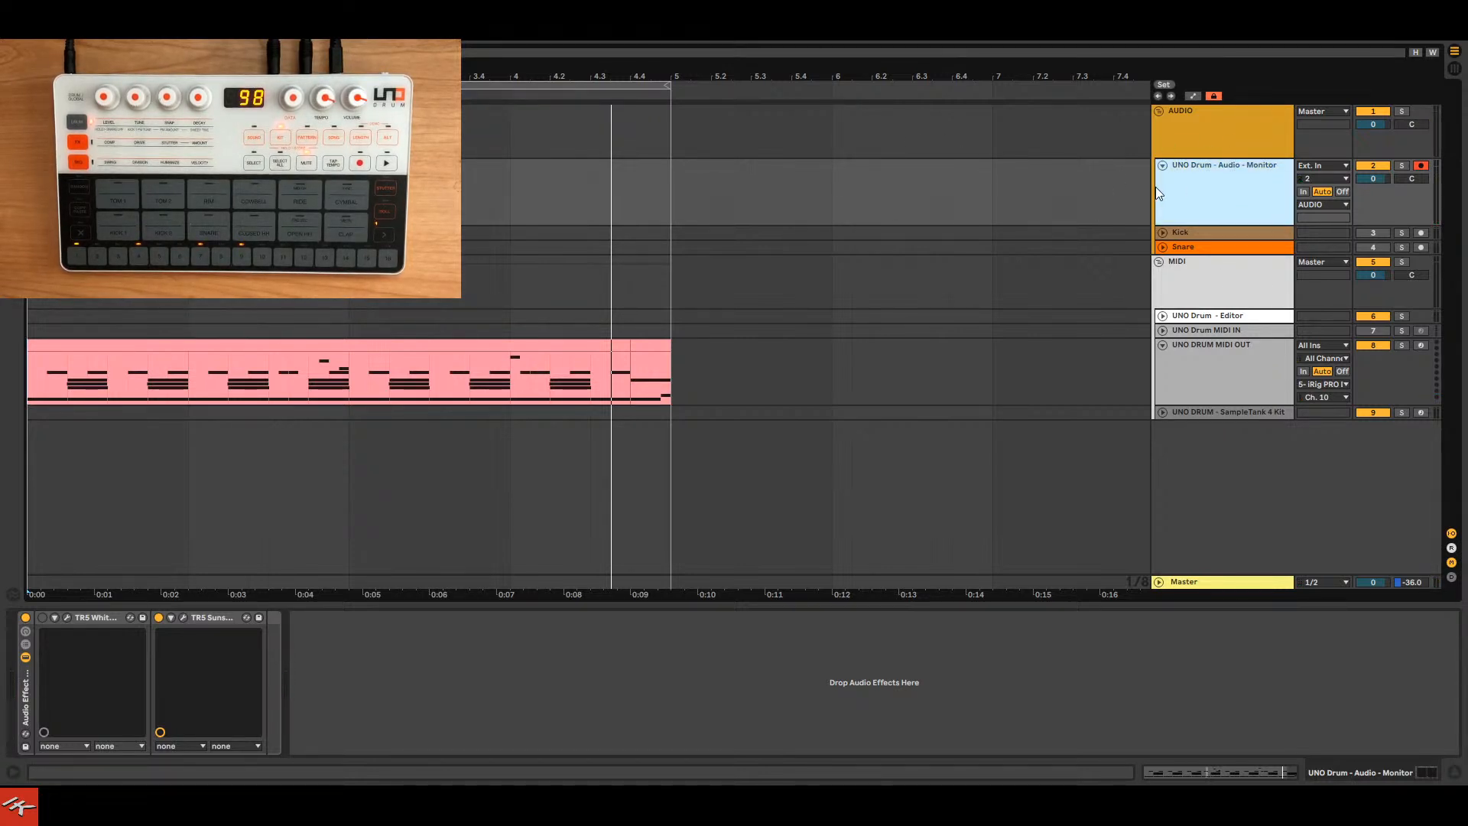
pyautogui.click(1303, 192)
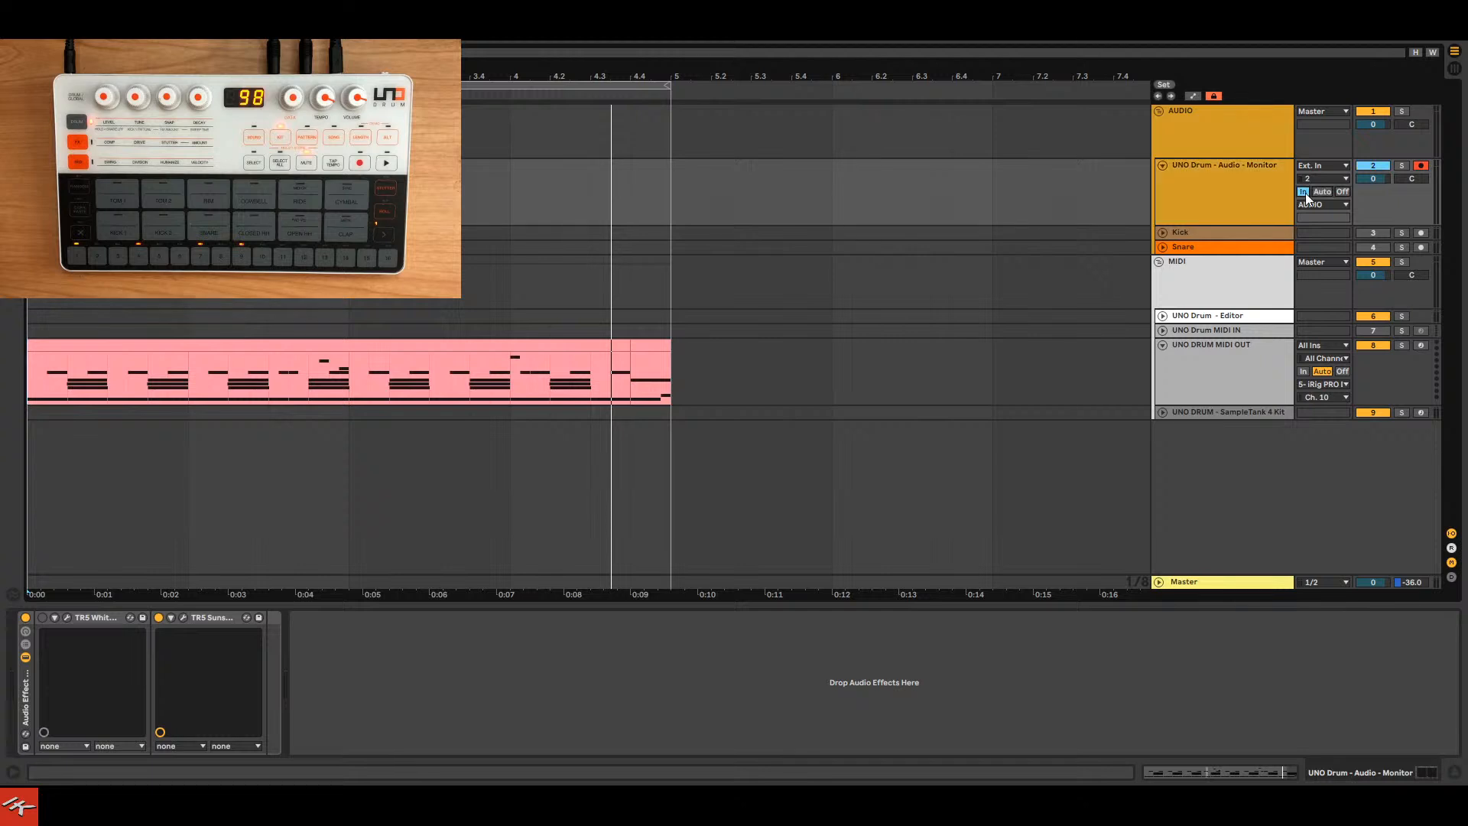
pyautogui.click(1421, 165)
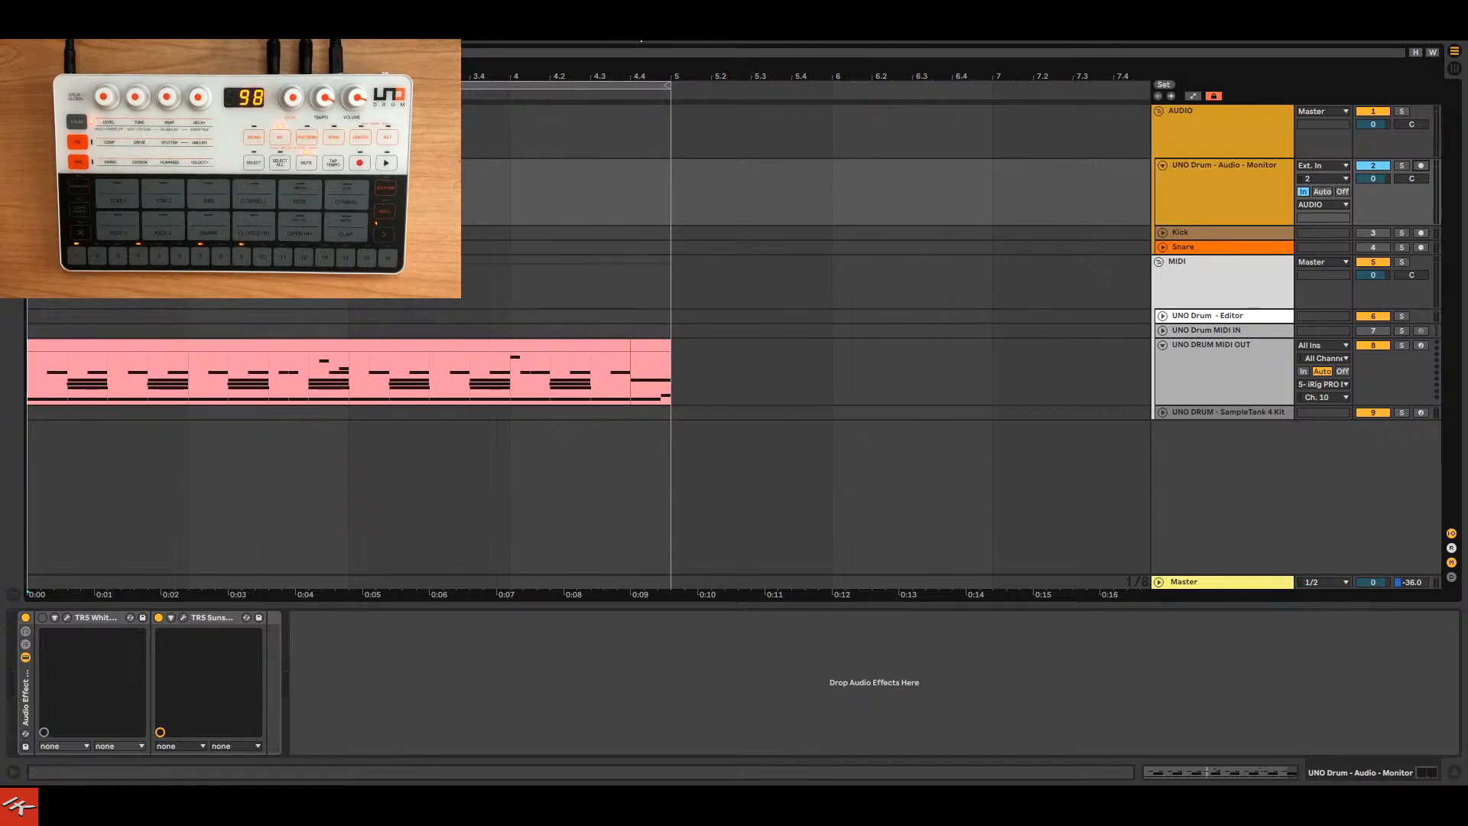
pyautogui.press('space')
pyautogui.click(1240, 181)
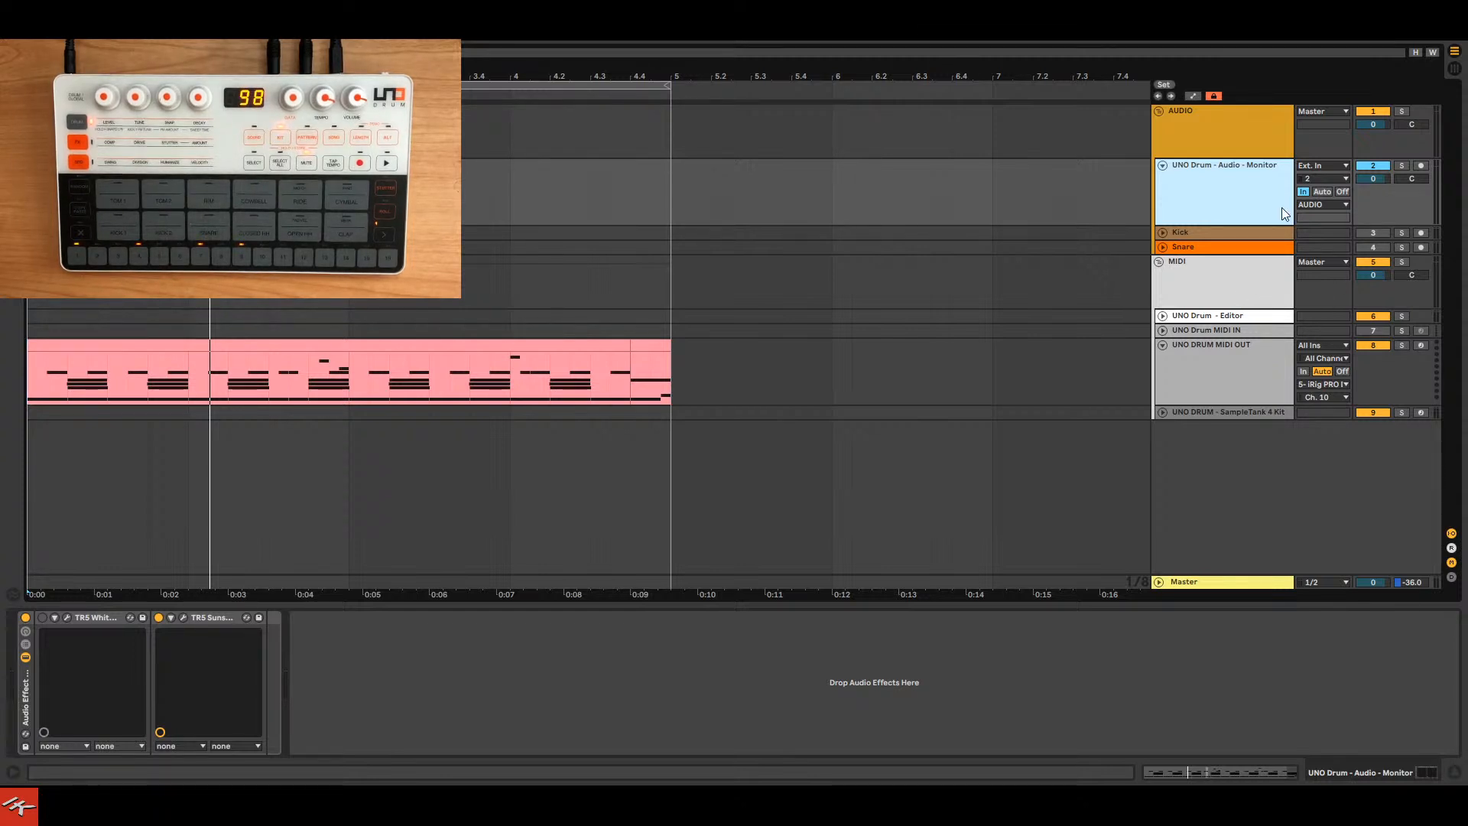
# Unfold the Kick and Snare tracks, and reduce the Kick track's height to match its neighbours.
pyautogui.click(1161, 233)
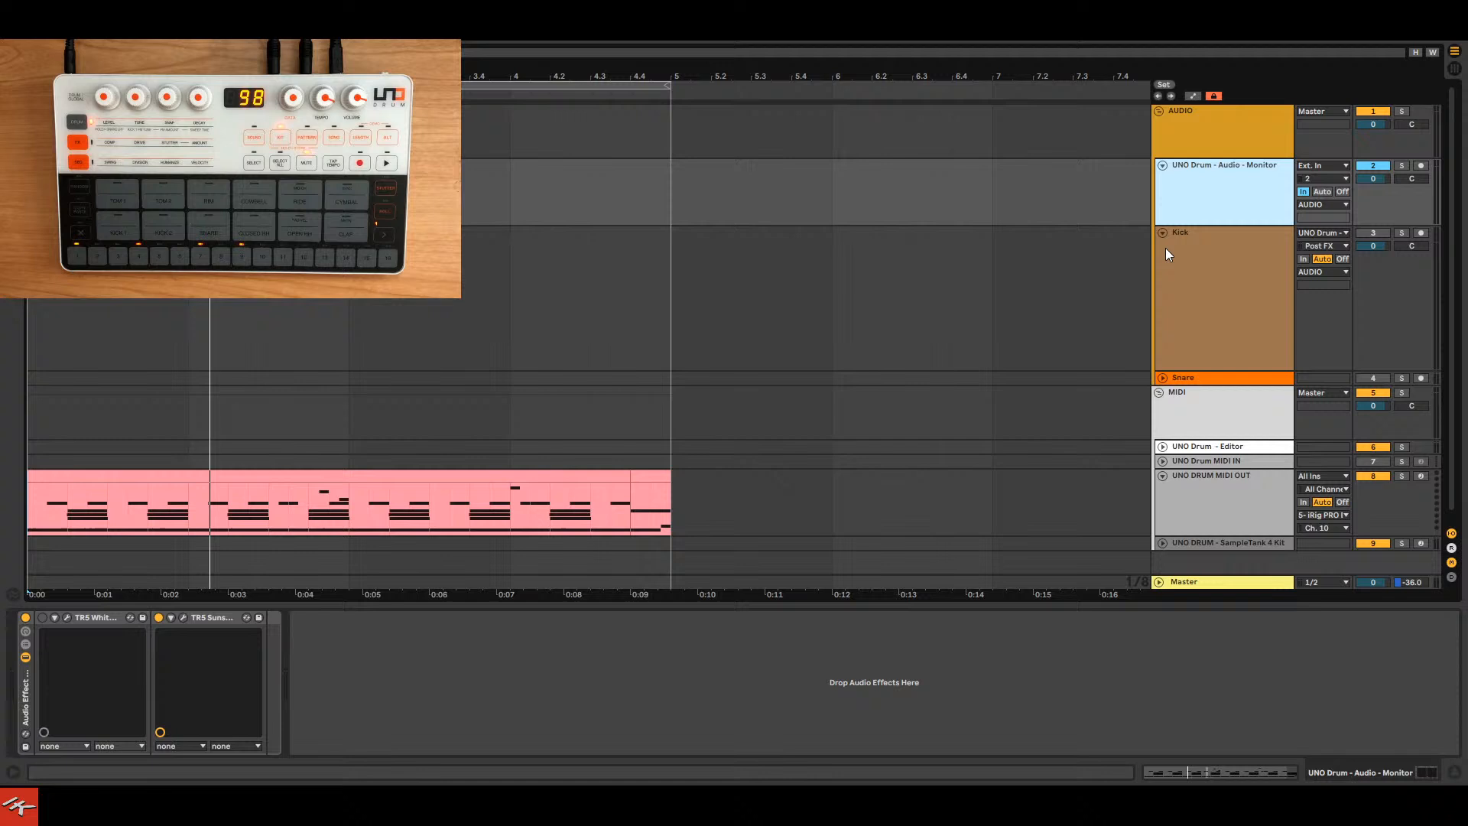
pyautogui.click(1162, 377)
pyautogui.click(1245, 264)
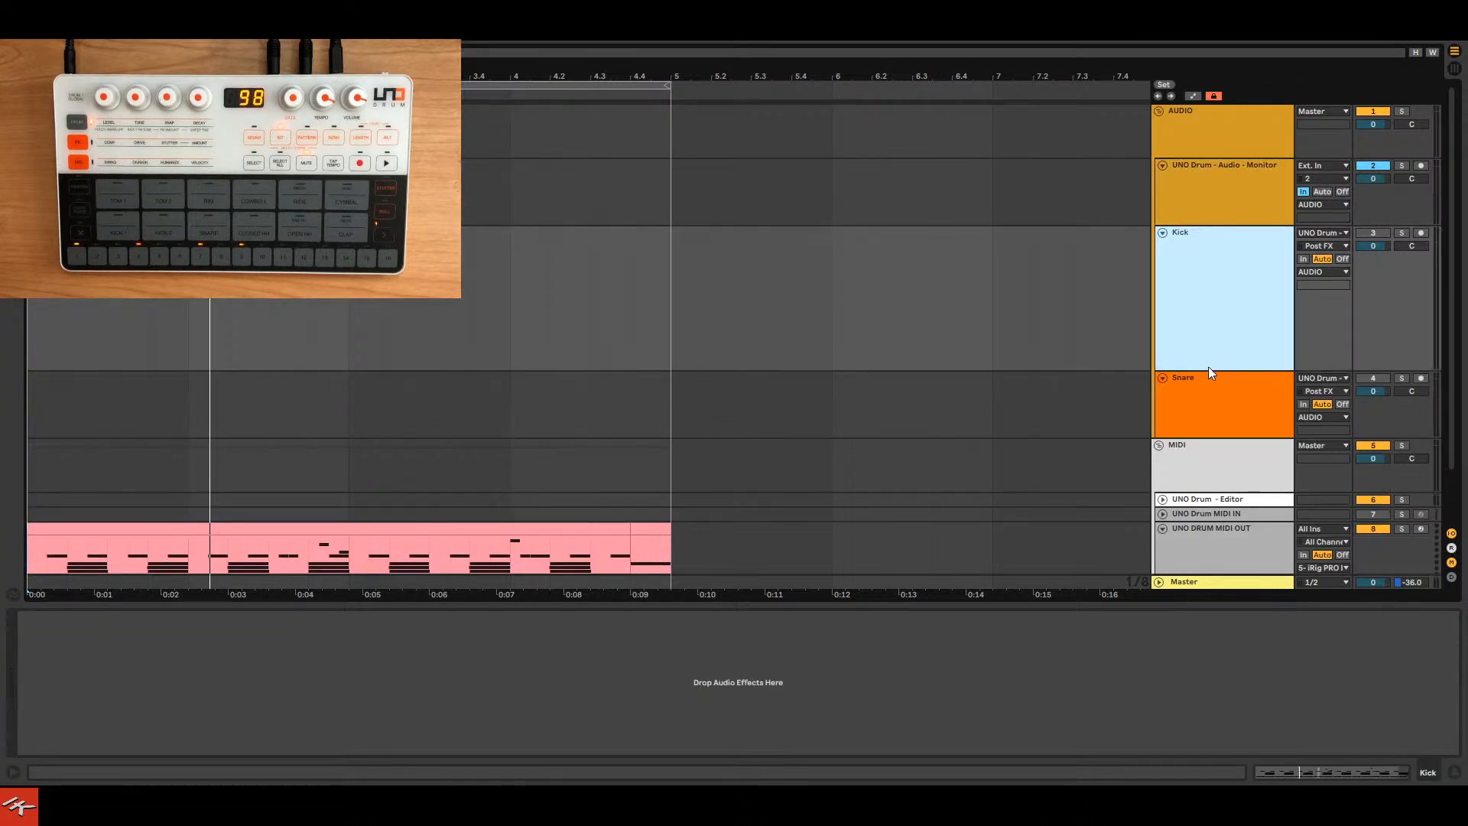
pyautogui.moveTo(1209, 372); pyautogui.dragTo(1222, 295)
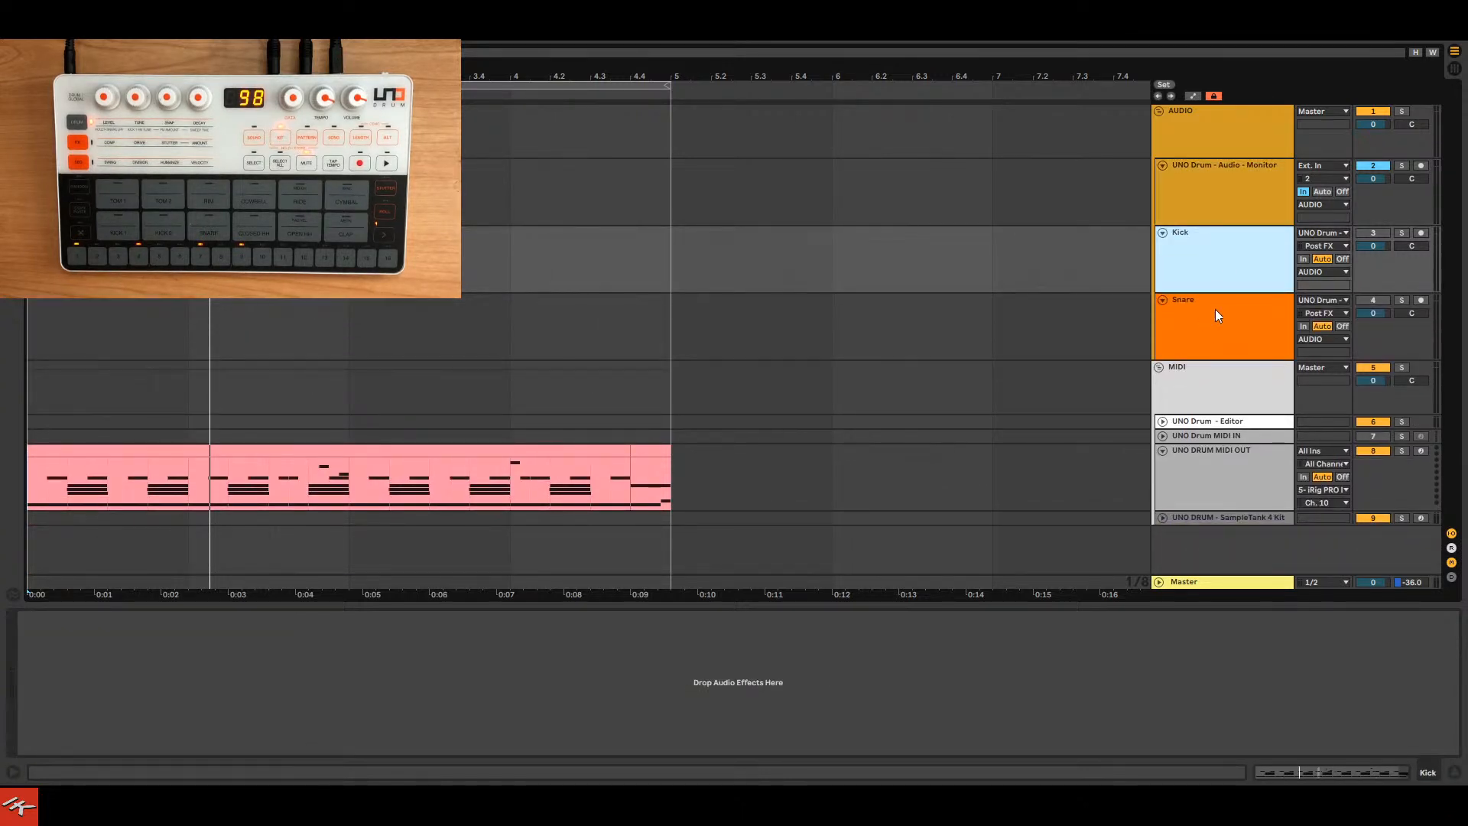
# Select the Kick track and arm it for recording.
pyautogui.click(1218, 315)
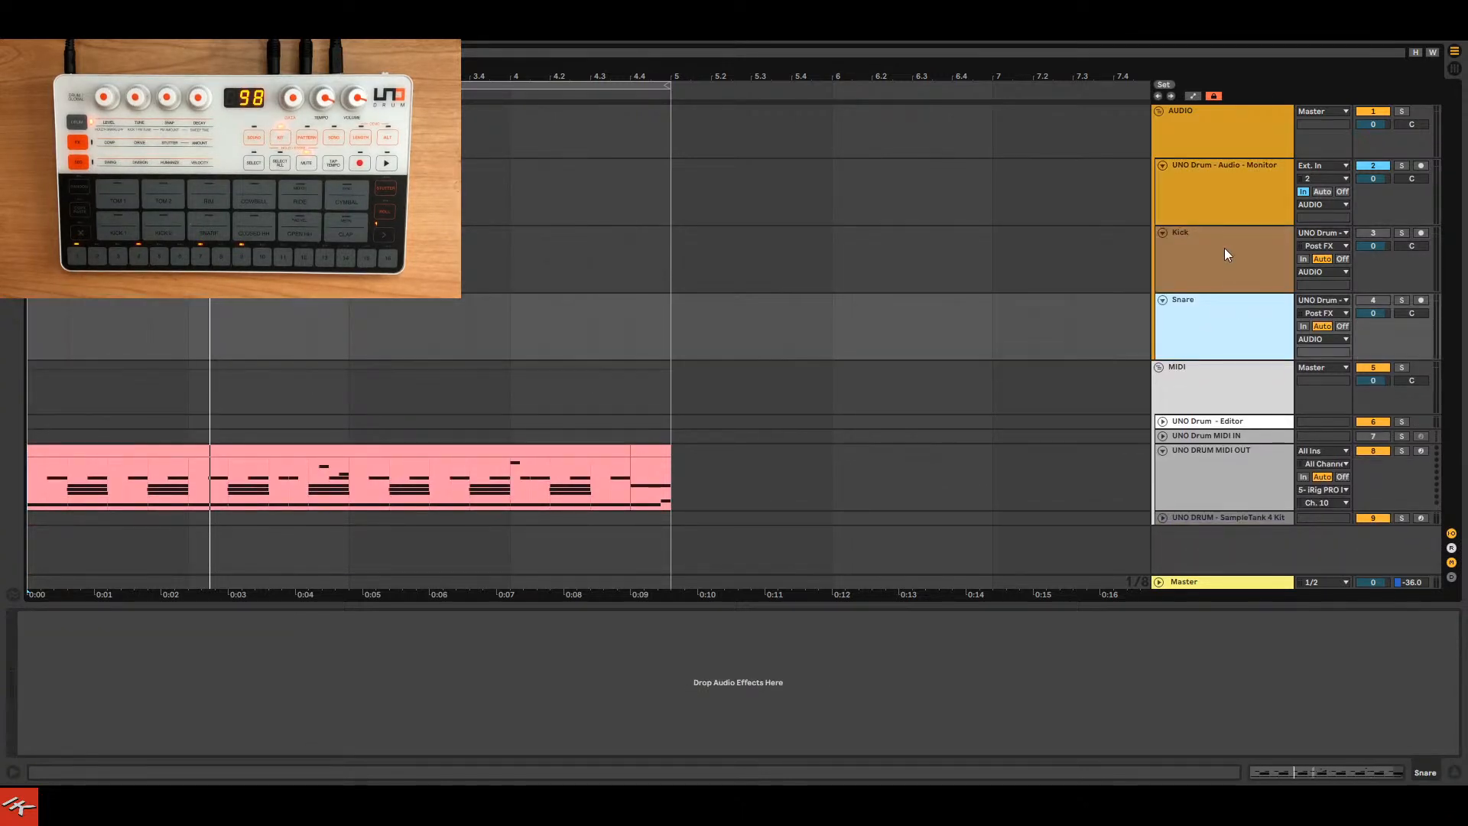
pyautogui.click(1218, 191)
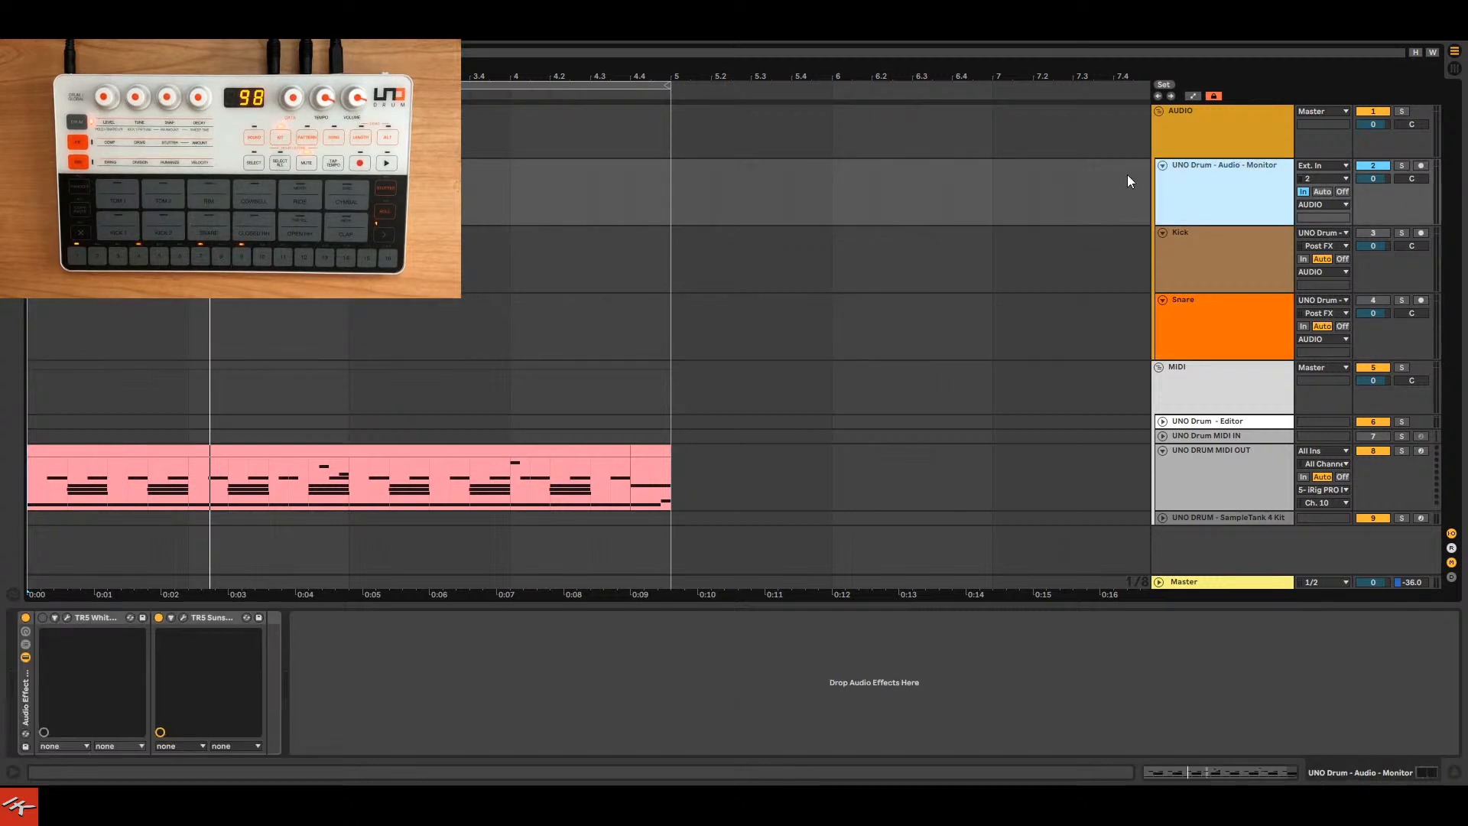
pyautogui.click(1240, 238)
pyautogui.press('Down')
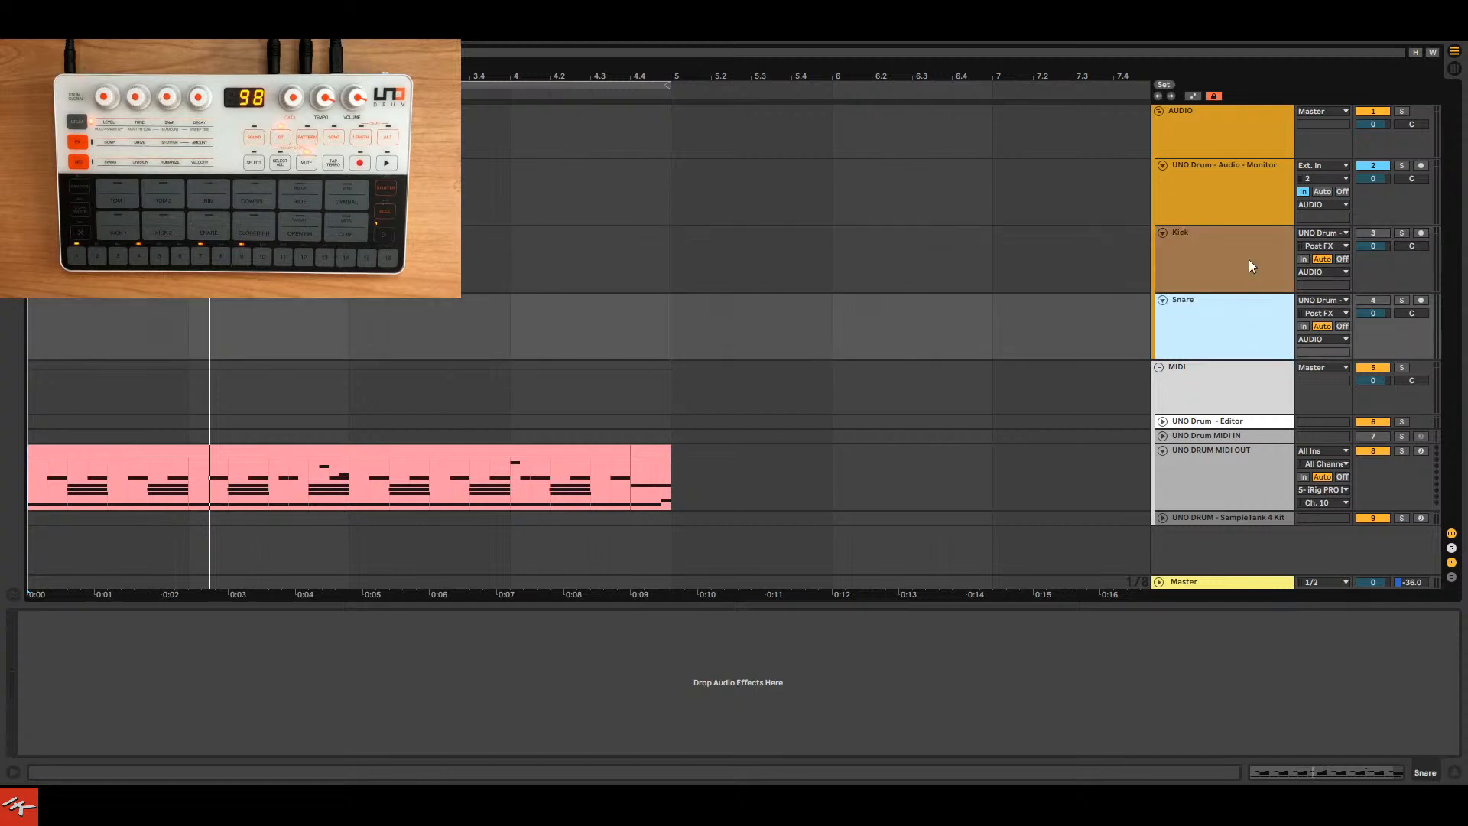
pyautogui.click(1249, 261)
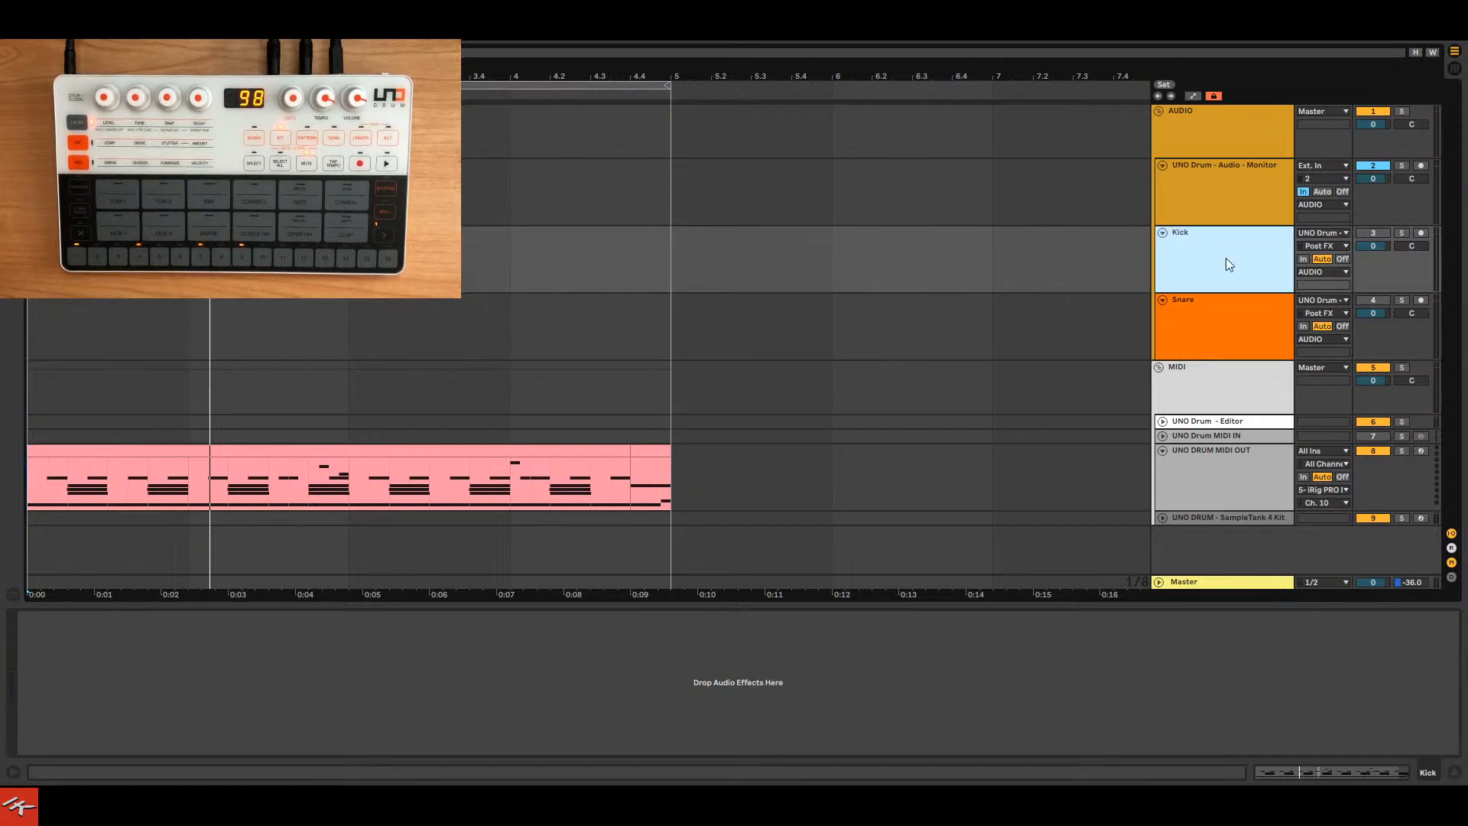
pyautogui.click(1427, 232)
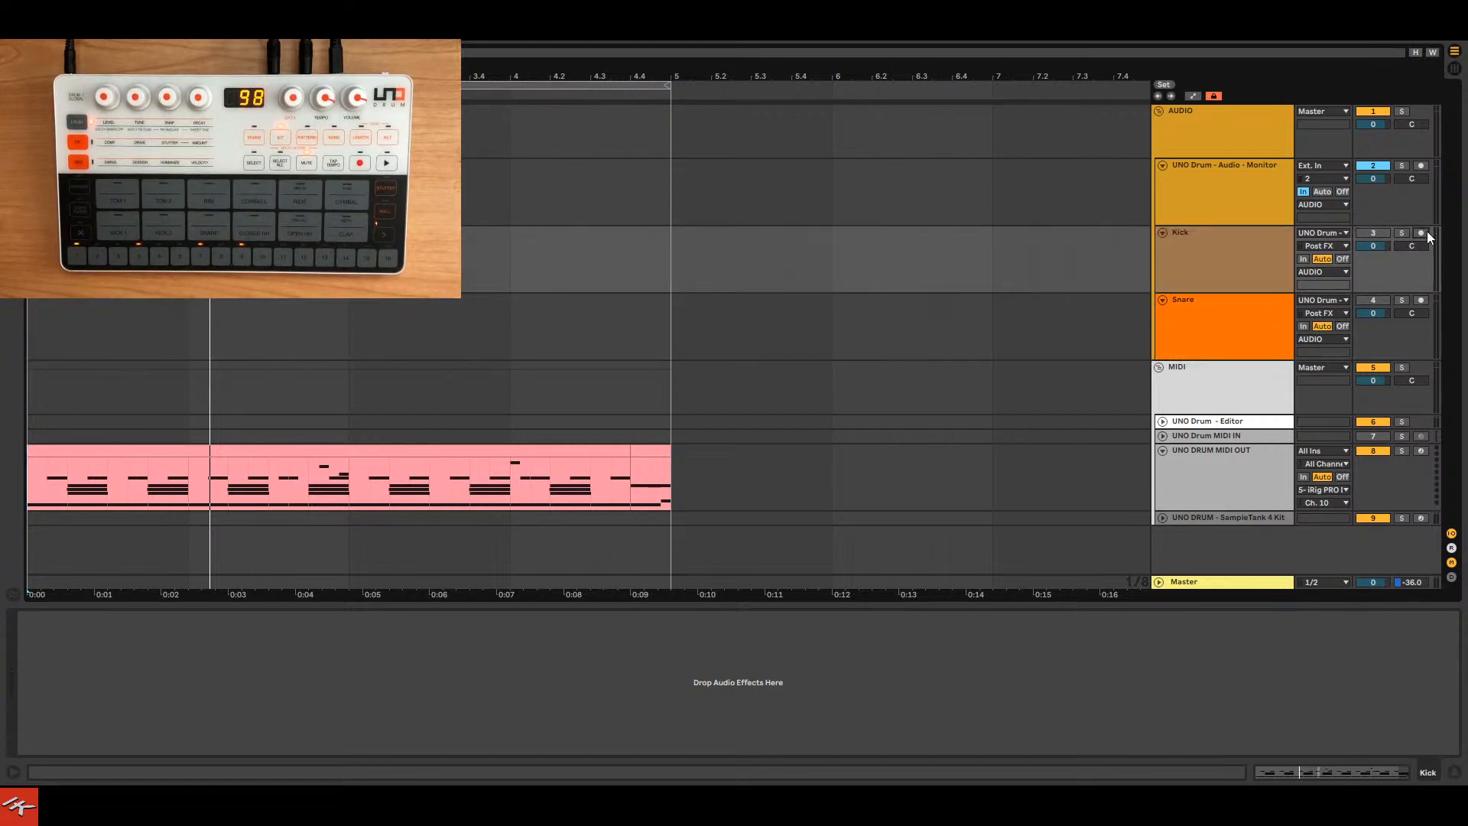
pyautogui.click(1421, 232)
# Check the Kick track's input source options, and enable the bypassed first TR5 effect on the UNO Drum - Audio - Monitor track.
pyautogui.click(1337, 232)
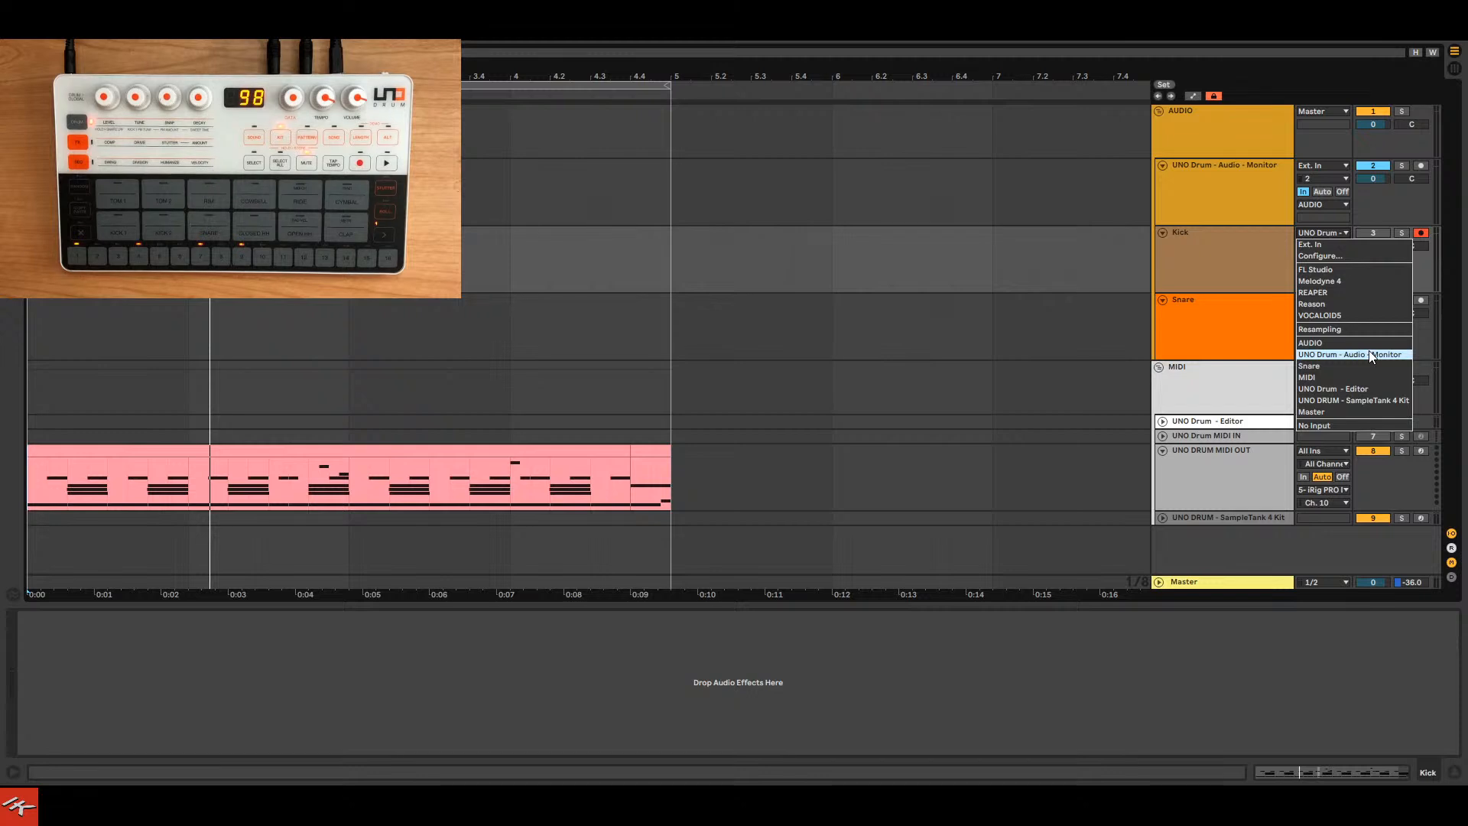
pyautogui.click(1232, 173)
pyautogui.click(1231, 173)
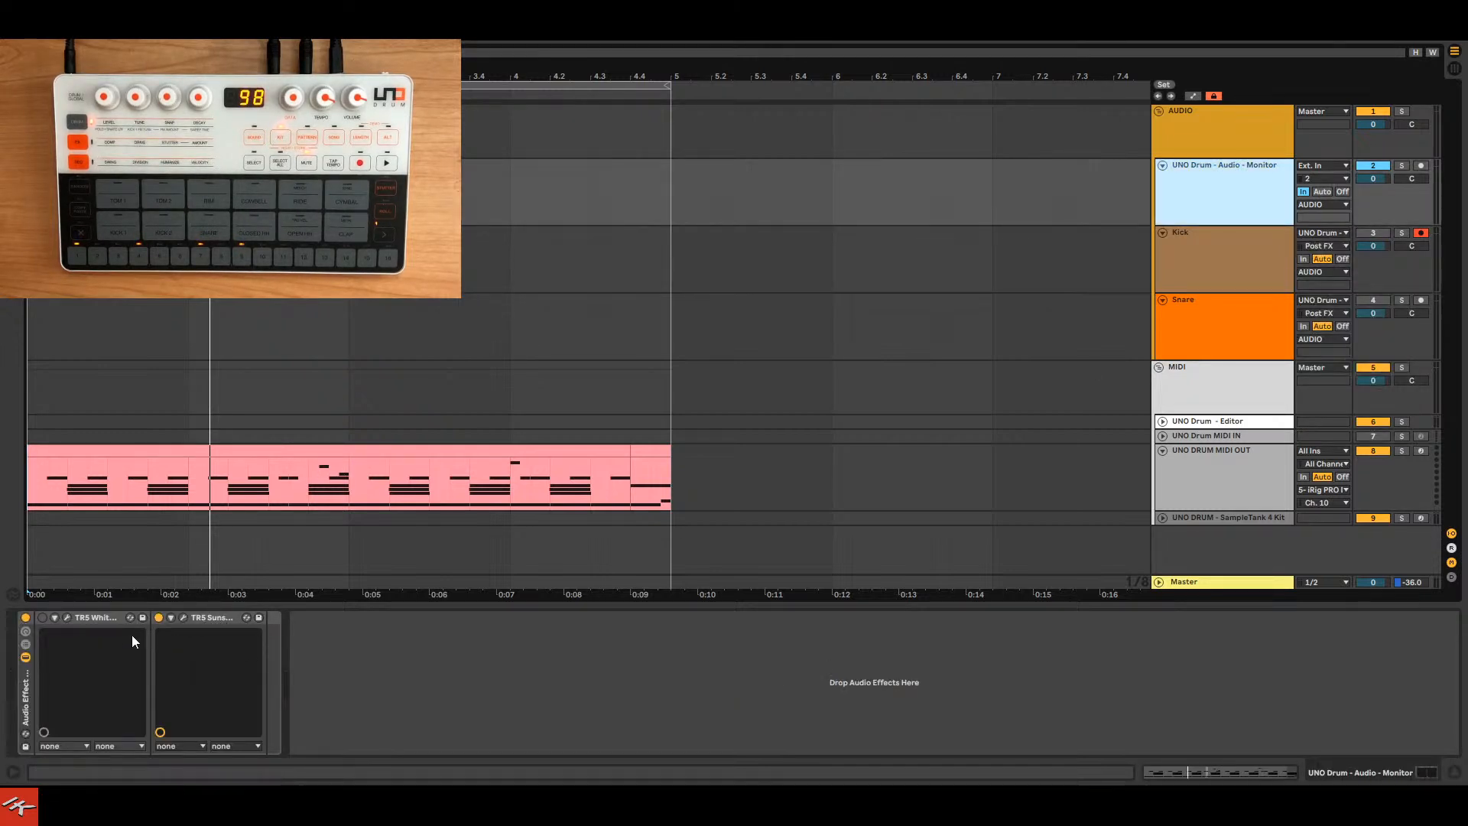
pyautogui.click(43, 618)
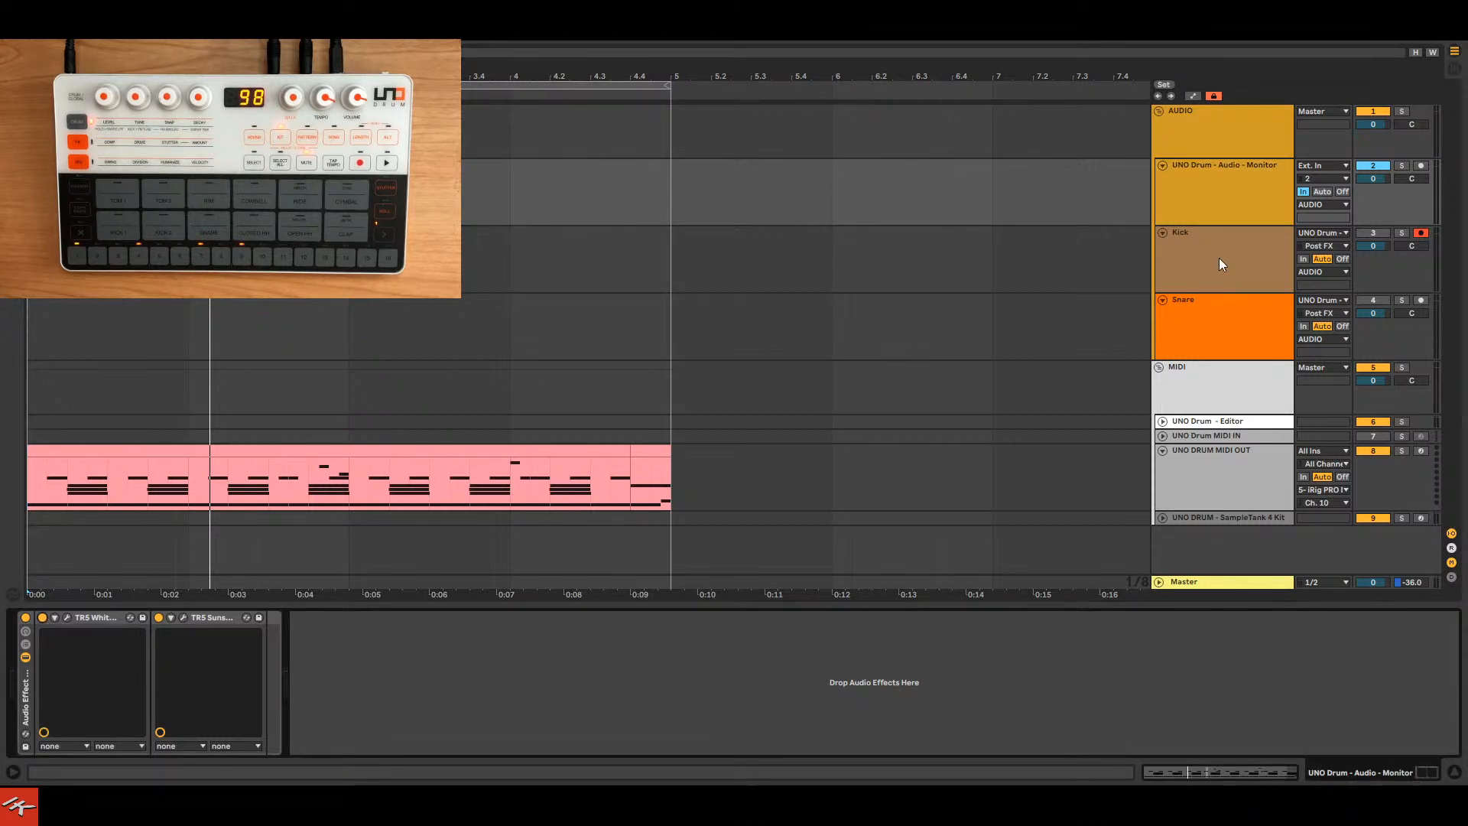
# Record a short take of about two bars from the start on the Kick track, and select the take.
pyautogui.click(1244, 250)
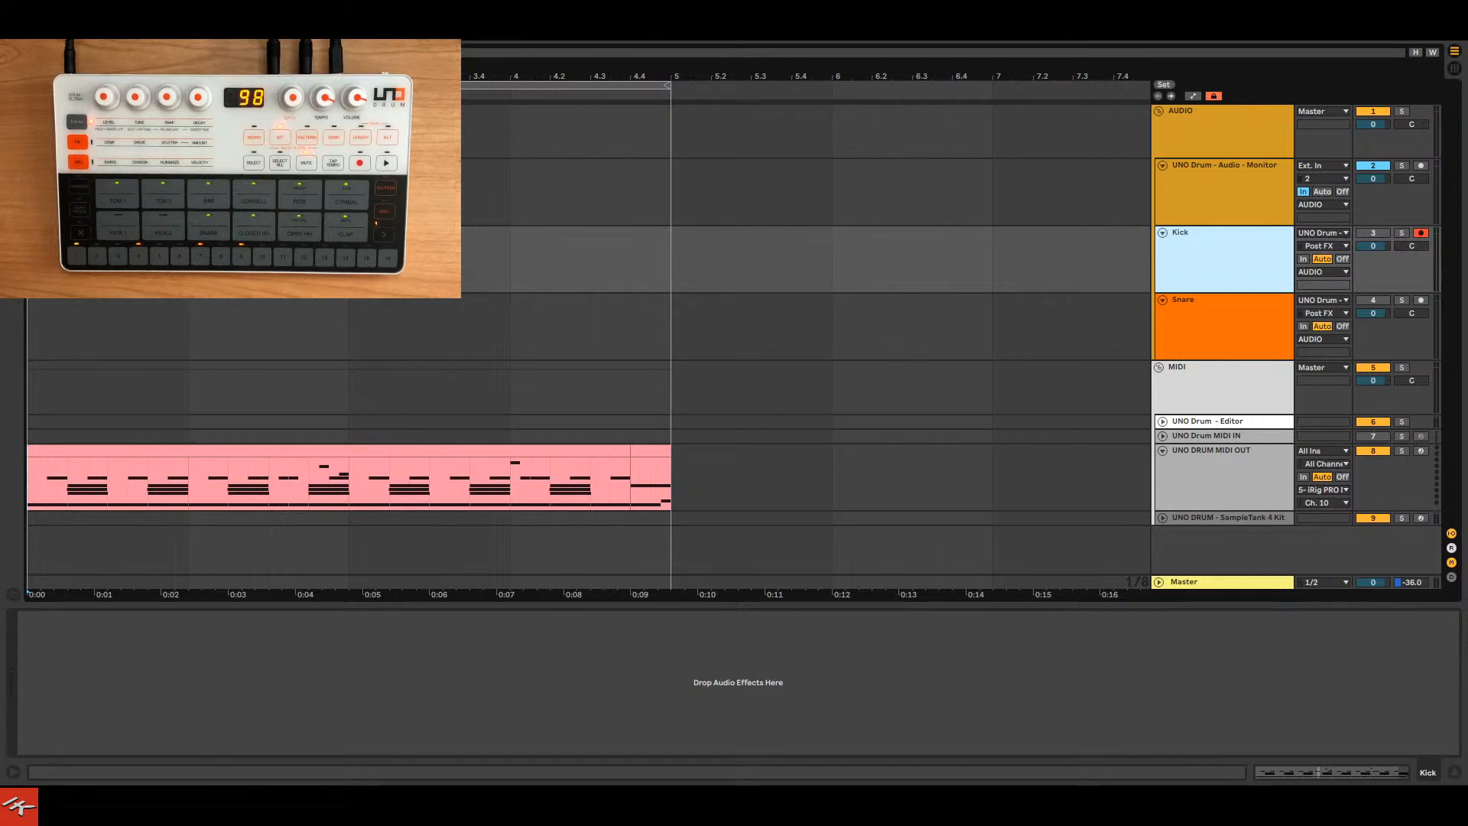
pyautogui.press('F9')
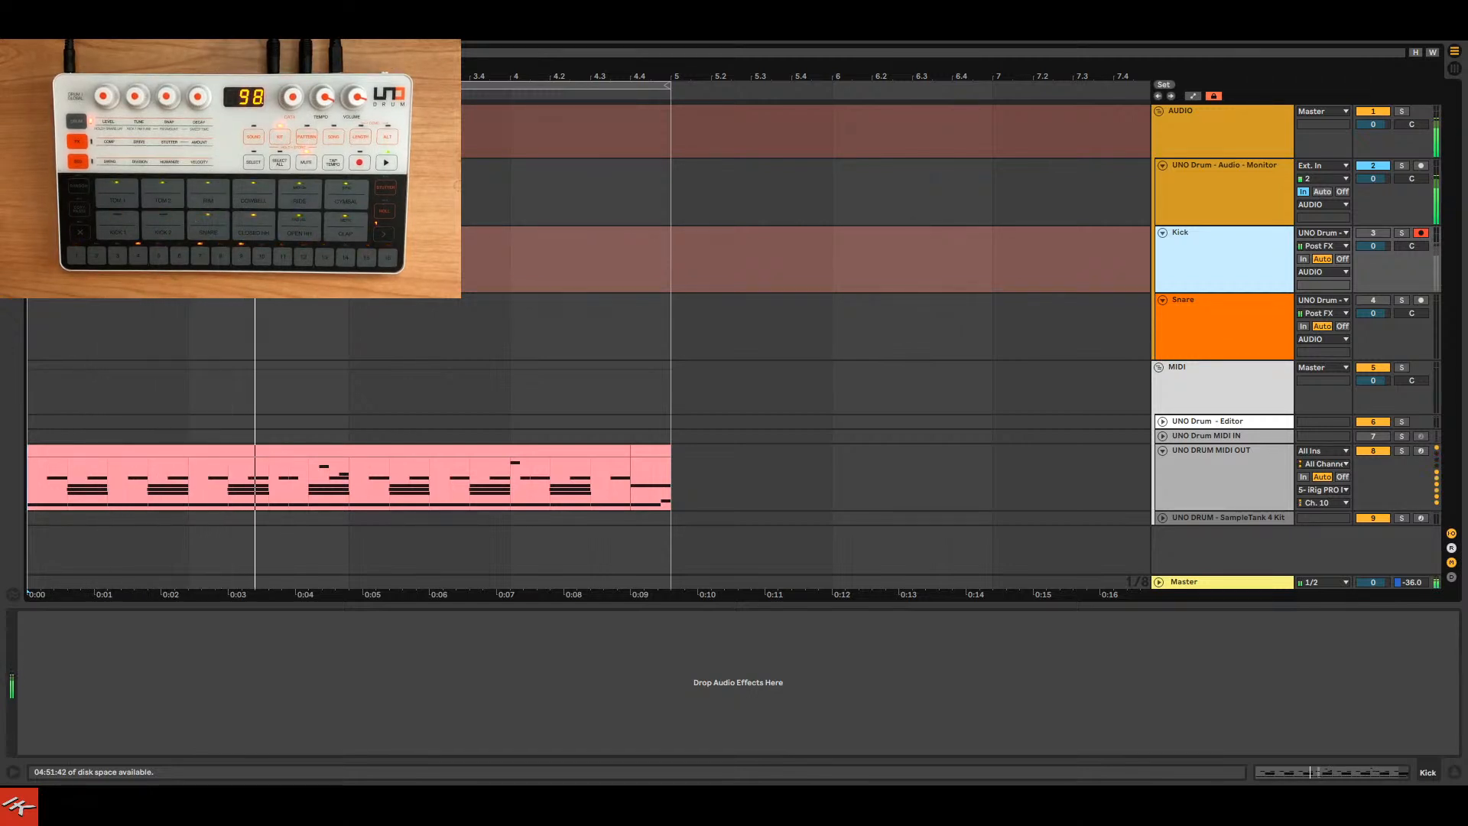
pyautogui.press('space')
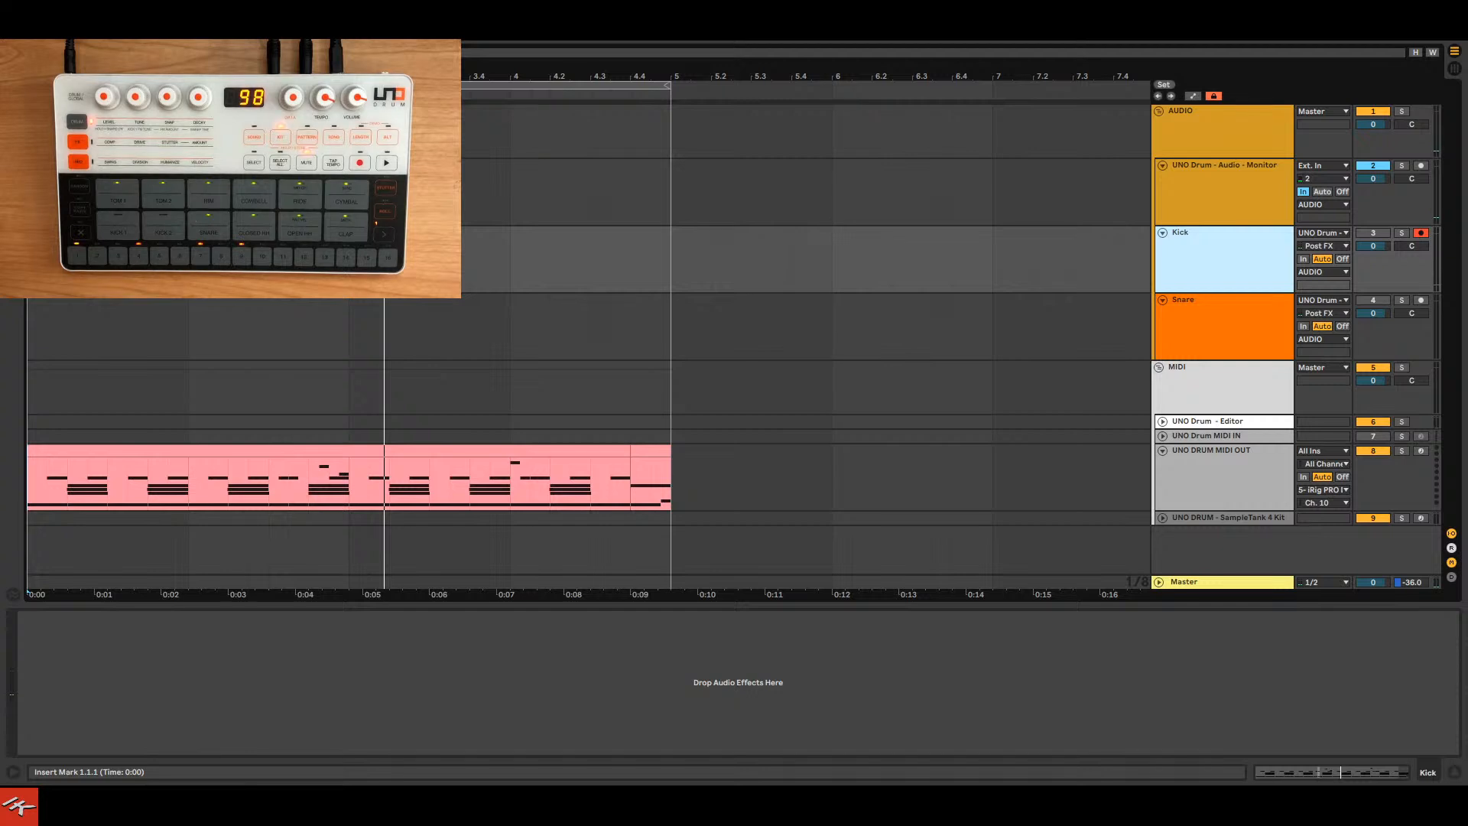
pyautogui.click(360, 233)
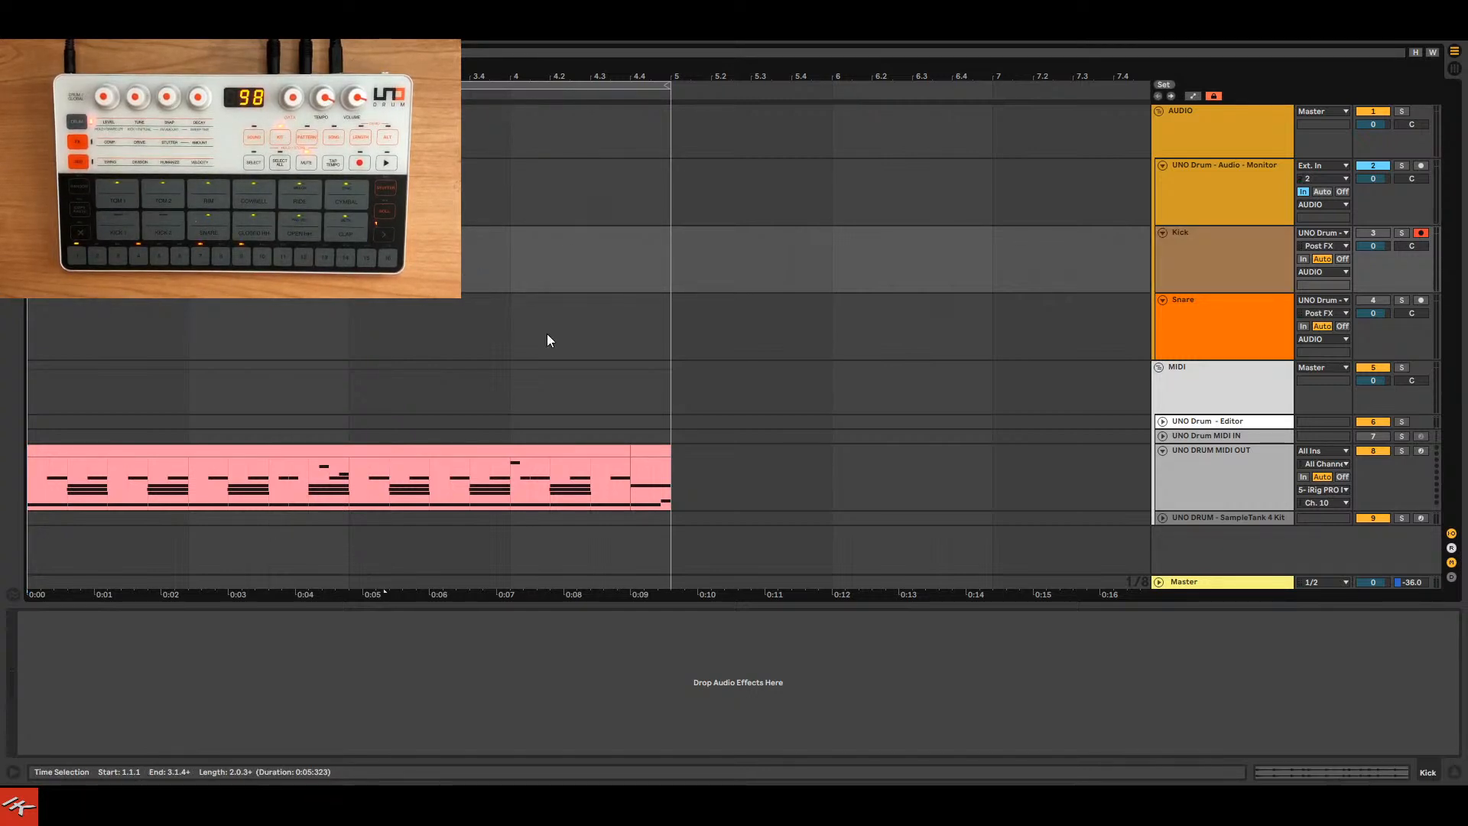
# Arm the Snare track and record a short take of about two bars from the start of the arrangement.
pyautogui.click(1264, 351)
pyautogui.click(1420, 299)
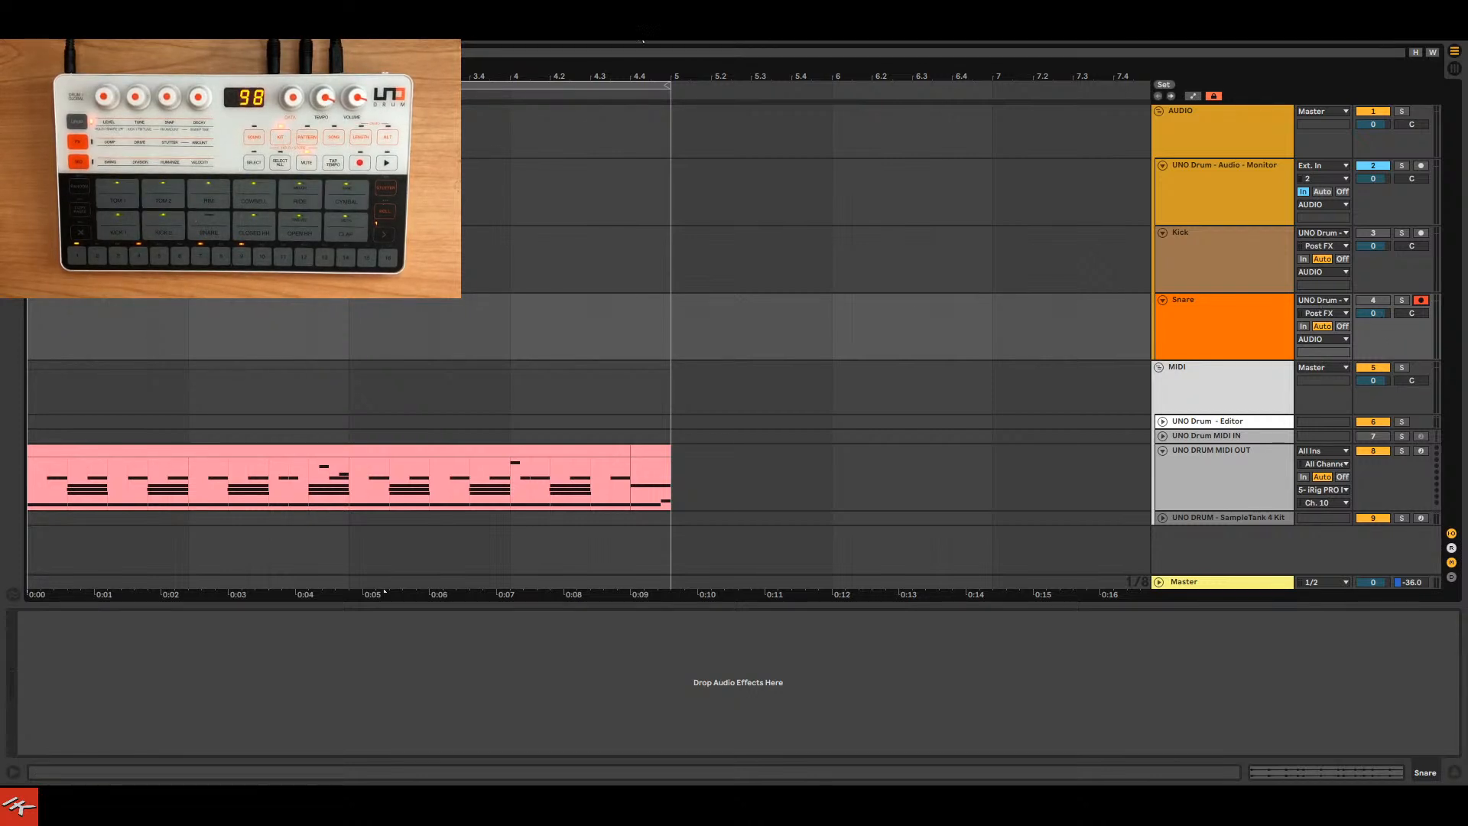
pyautogui.click(658, 40)
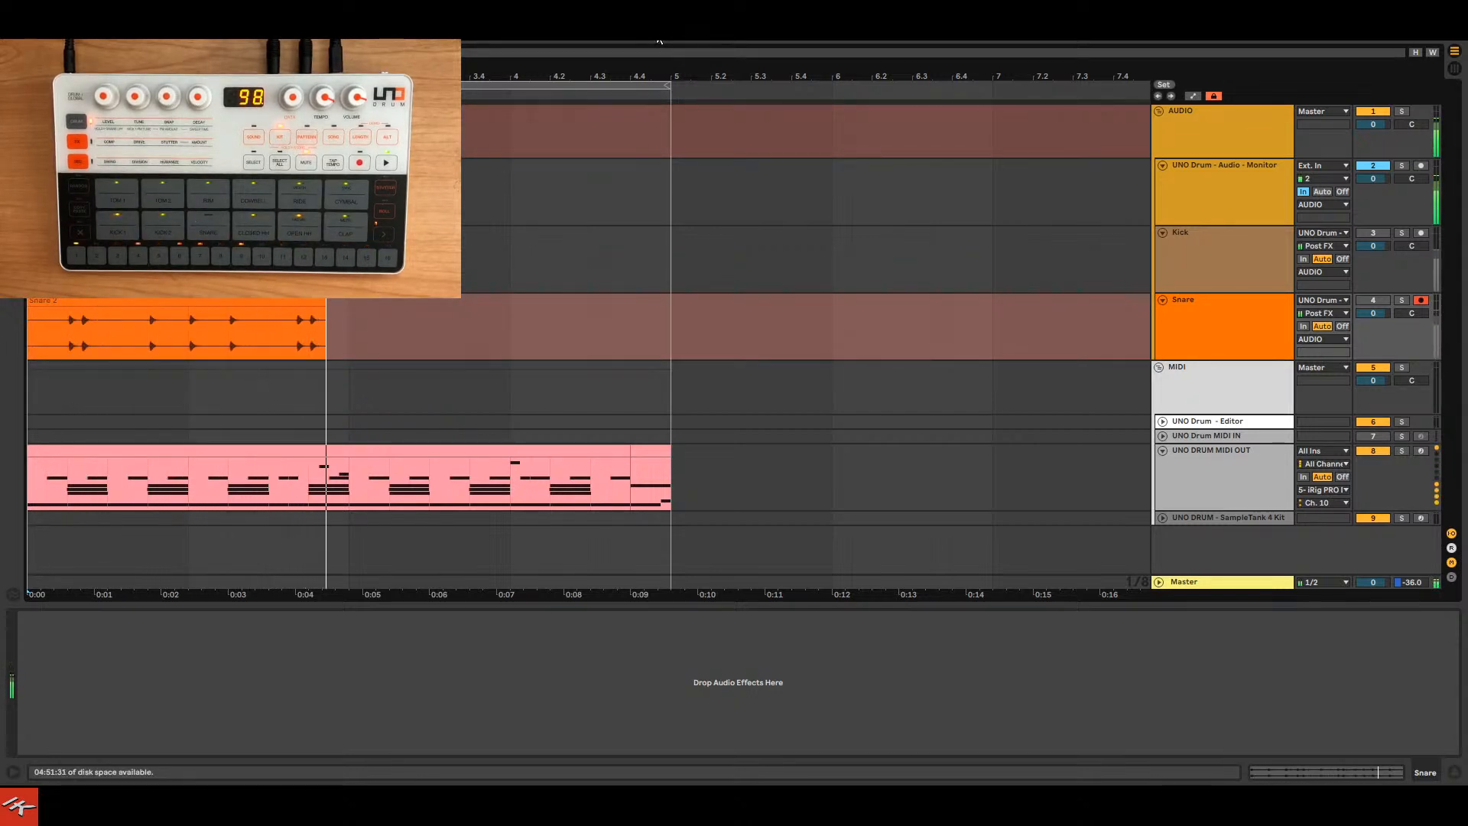
pyautogui.press('space')
# Delete the recorded takes on the Kick and Snare tracks, and disarm the Snare track.
pyautogui.moveTo(389, 330)
pyautogui.mouseDown()
pyautogui.moveTo(31, 299)
pyautogui.moveTo(30, 264)
pyautogui.mouseUp()
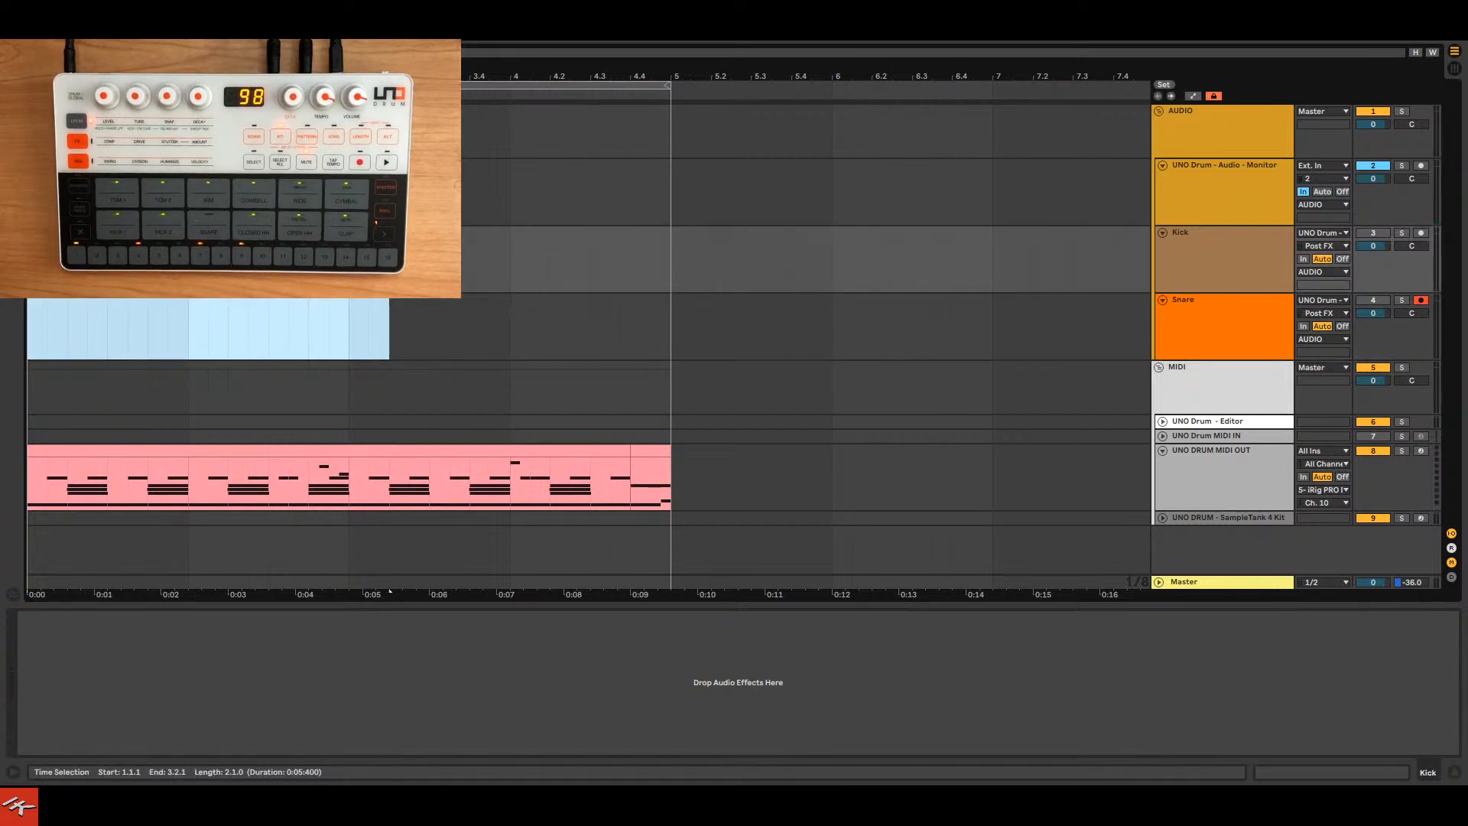
pyautogui.click(1231, 268)
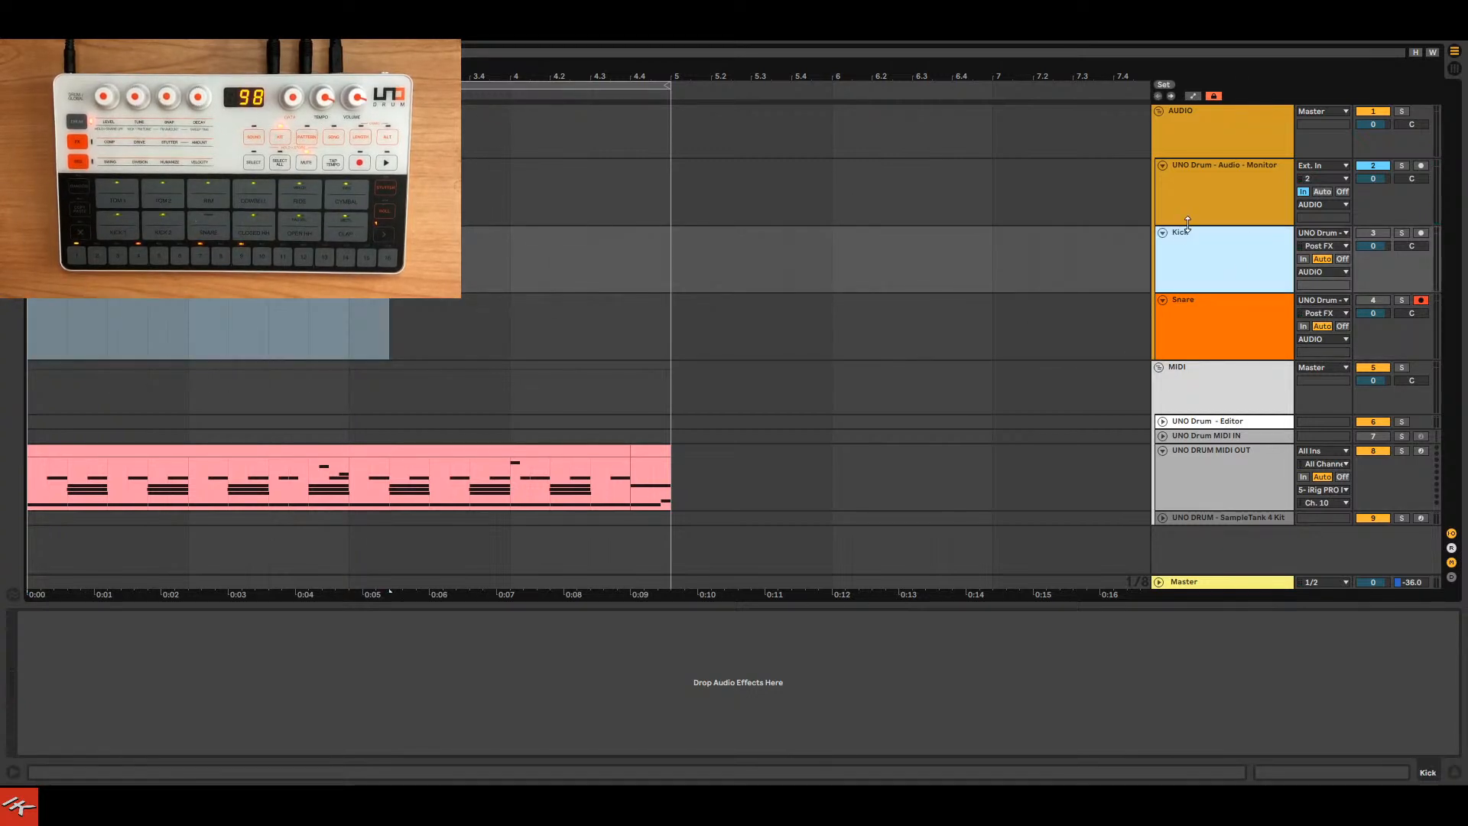
pyautogui.click(1421, 300)
pyautogui.click(1252, 168)
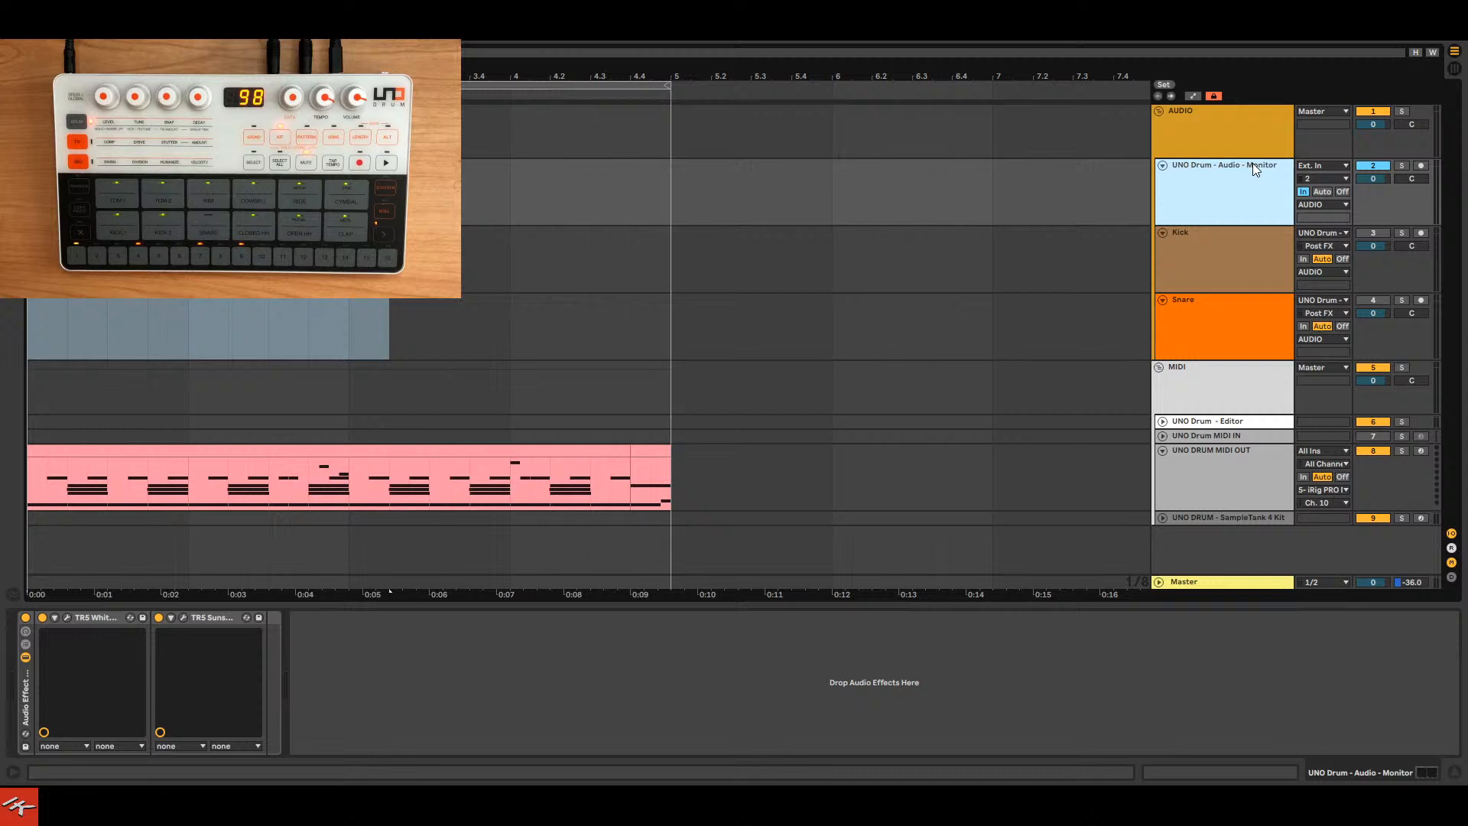
# Fold the Kick and Snare tracks, and open the UNO Drum Editor plug-in window from the UNO Drum - Editor track.
pyautogui.click(1163, 231)
pyautogui.click(1163, 244)
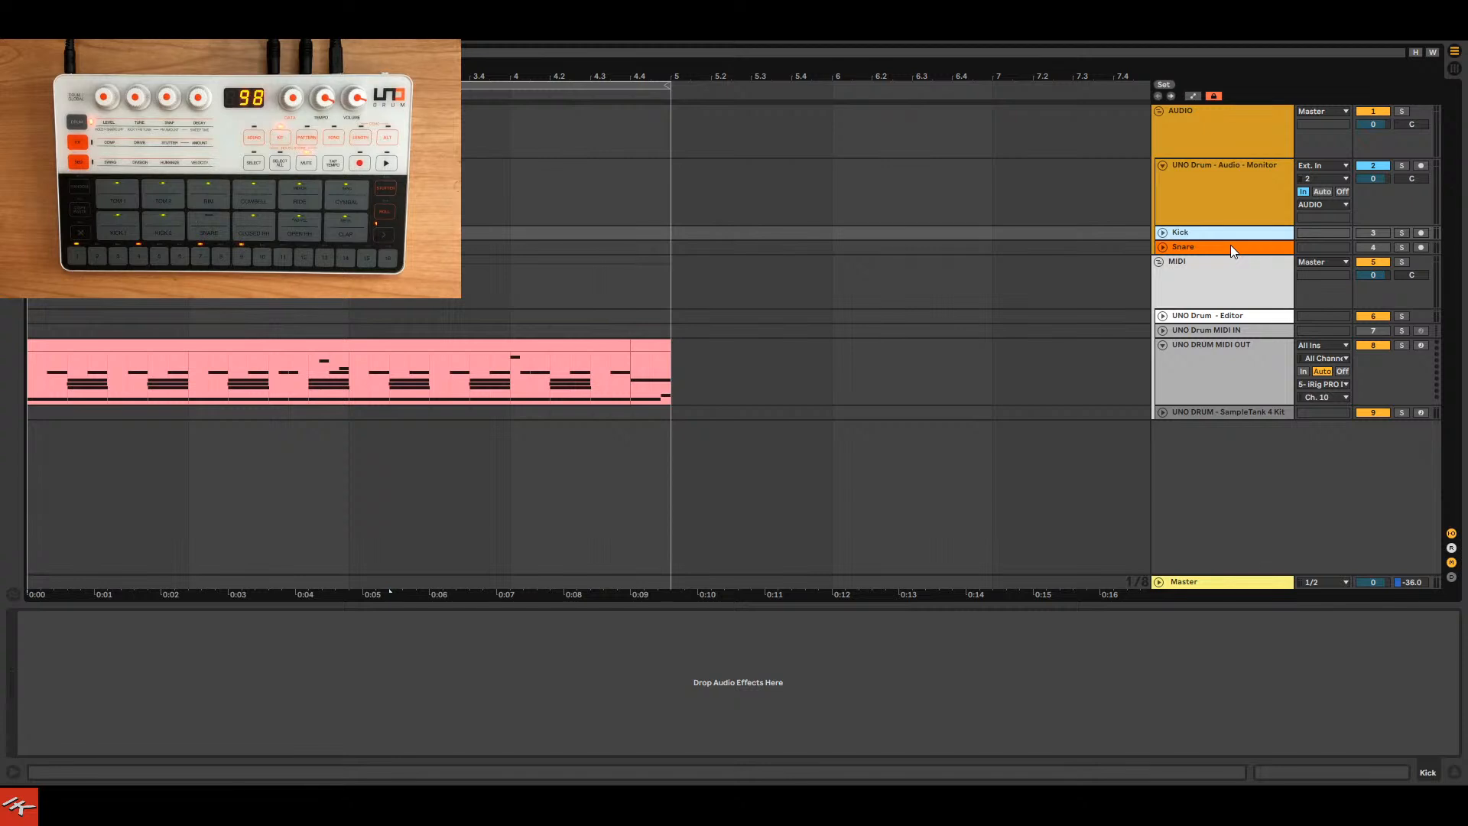
pyautogui.click(1224, 367)
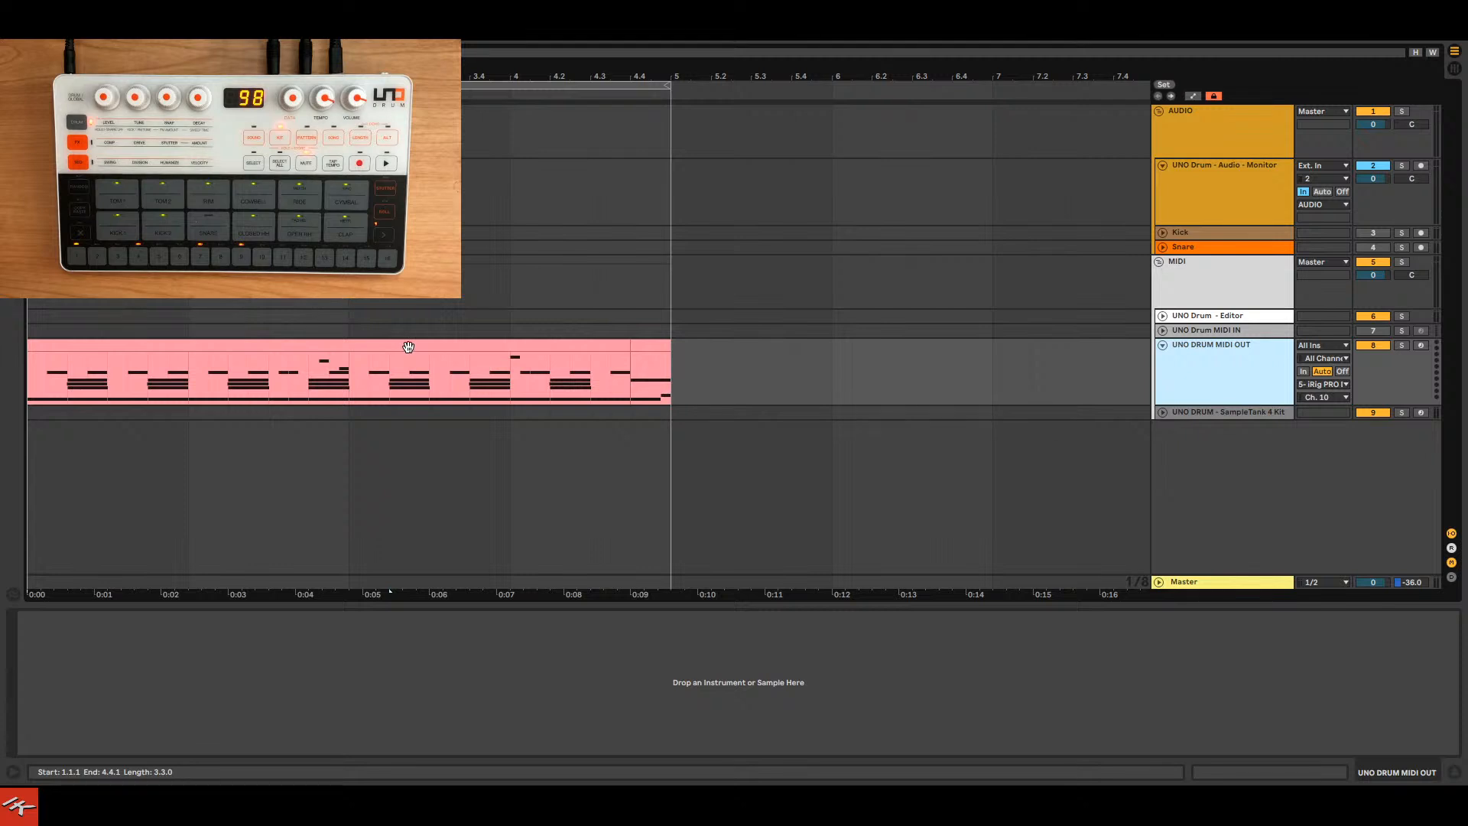
pyautogui.click(1202, 317)
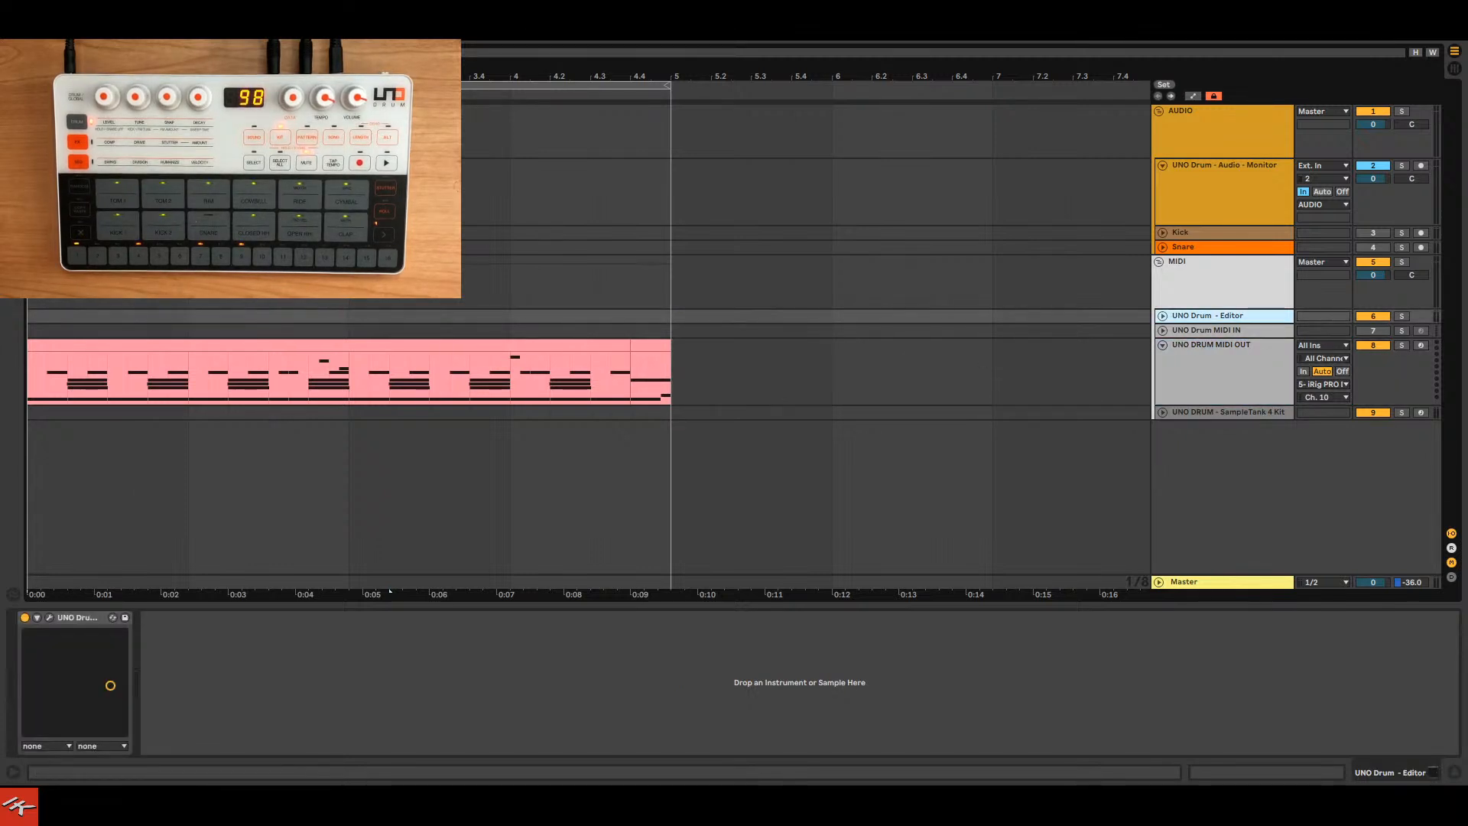
pyautogui.click(50, 617)
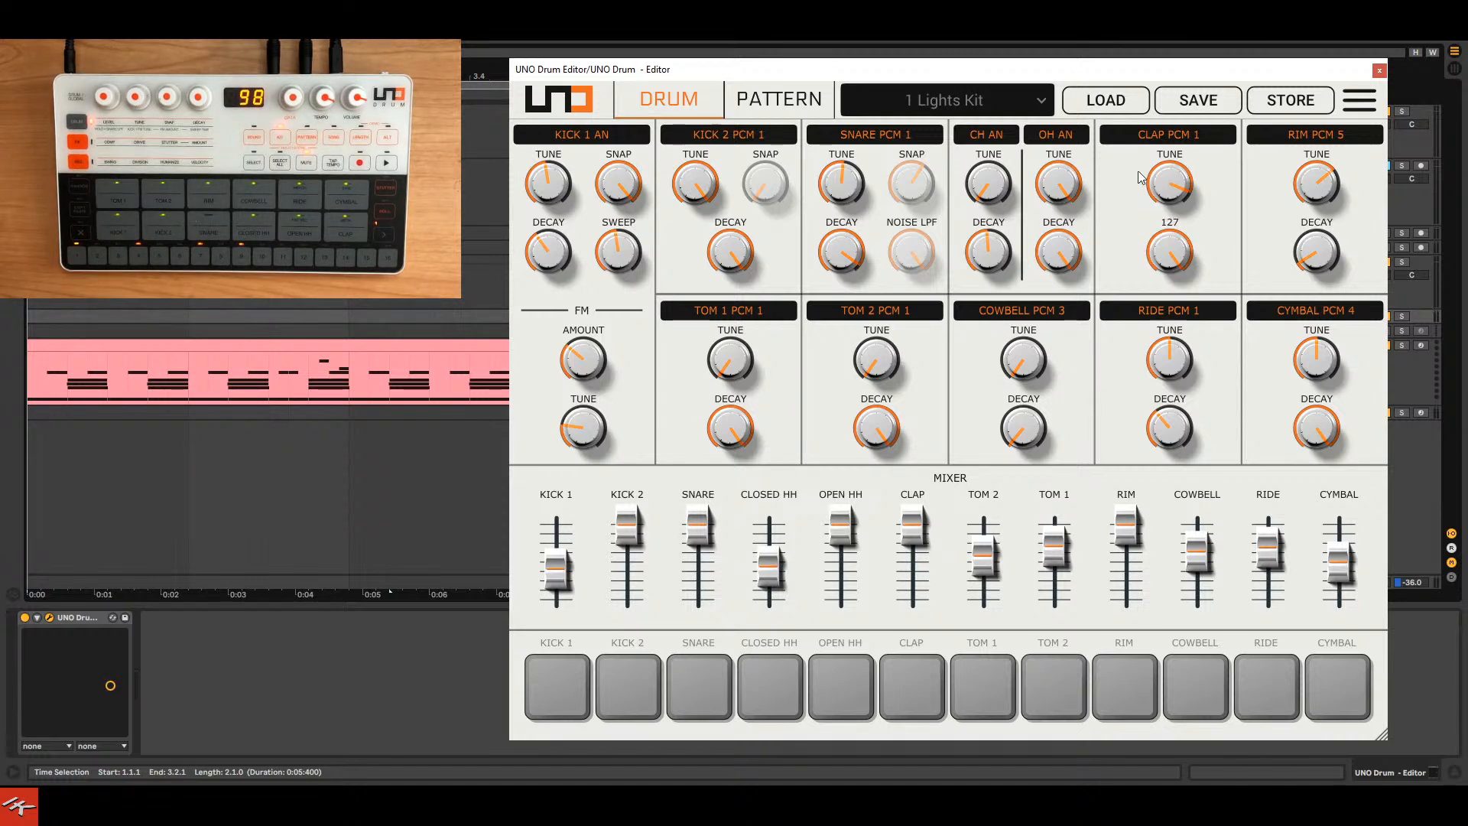
# Check the available MIDI input ports in the editor's MIDI settings, keeping 2 - UNO Drum [1], and leave the settings.
pyautogui.click(1360, 103)
pyautogui.click(903, 286)
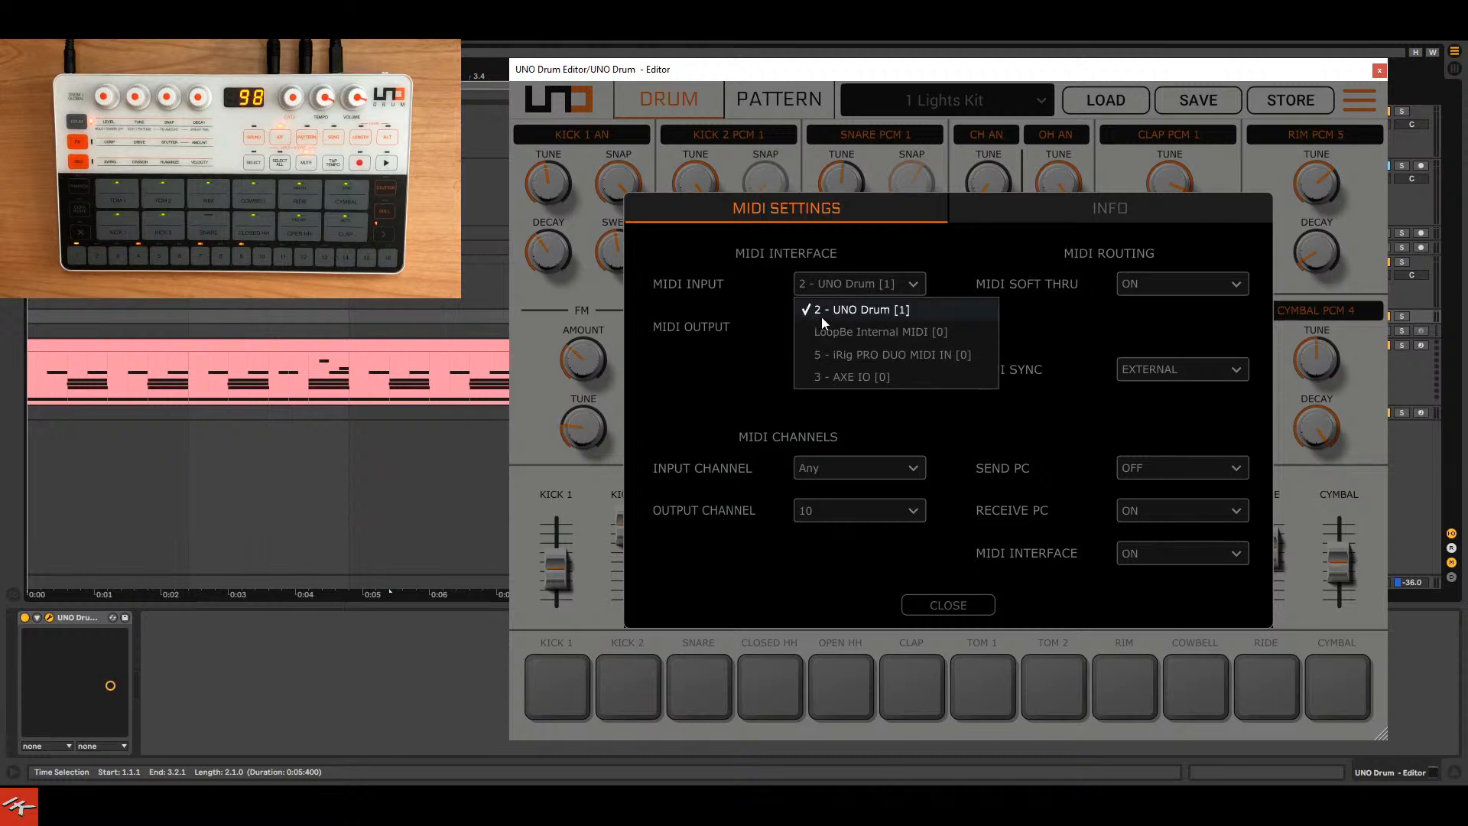
pyautogui.click(882, 304)
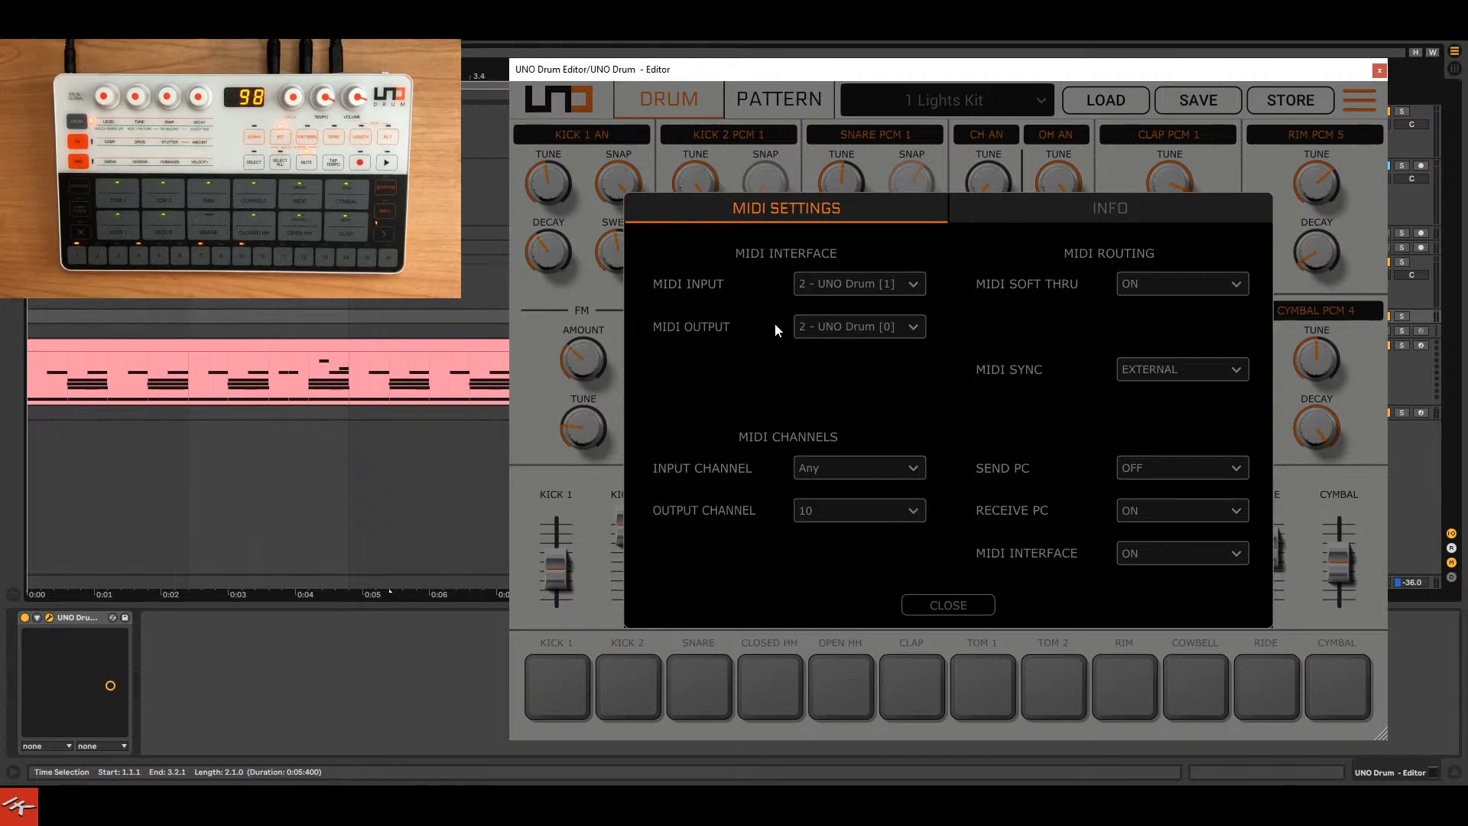
pyautogui.click(960, 604)
# Browse the editor's kit slots and the Kits folder of loadable presets without loading another kit.
pyautogui.click(1040, 107)
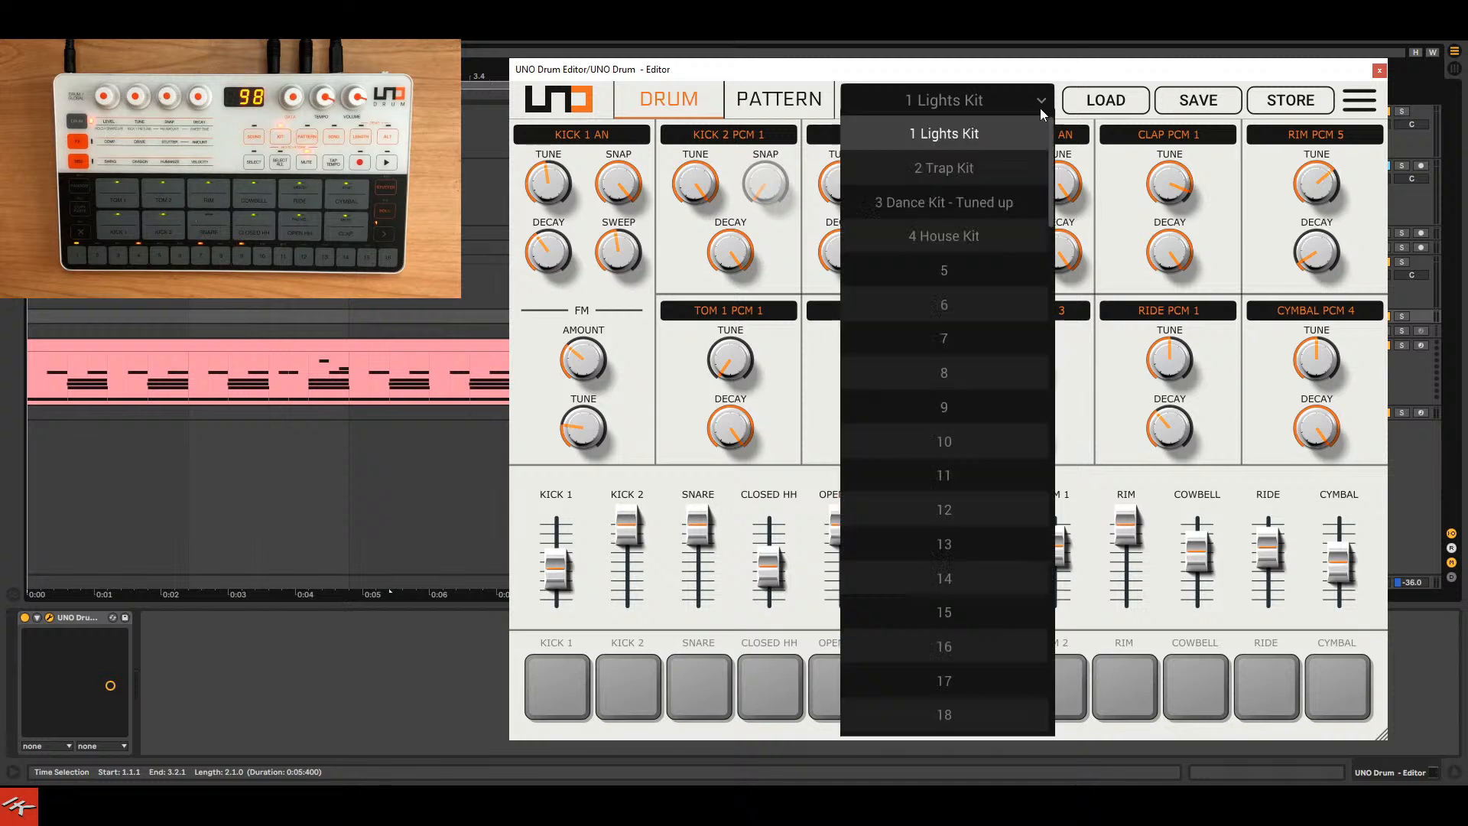
pyautogui.scroll(-20, 1015, 297)
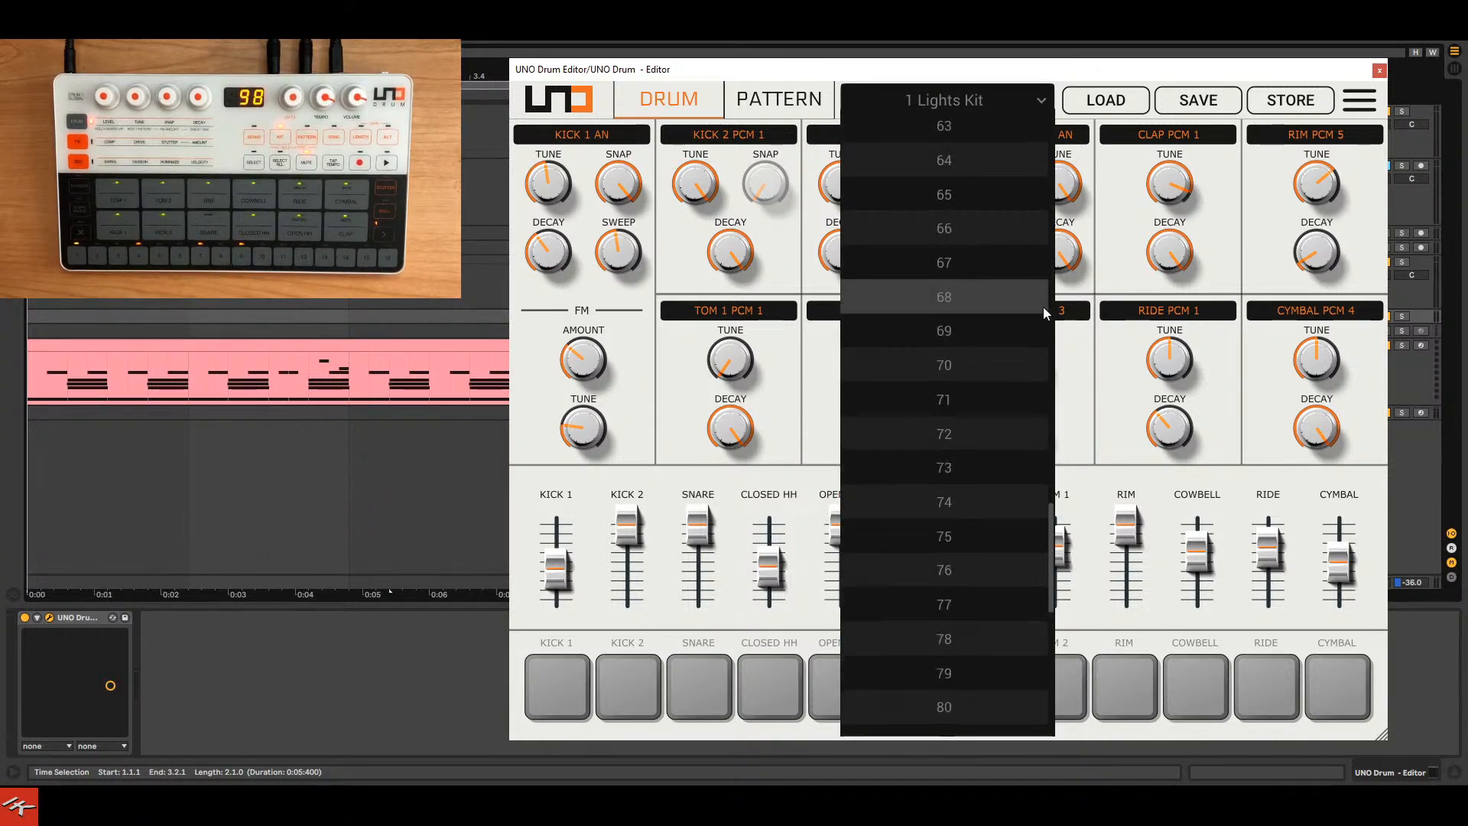
pyautogui.click(1095, 356)
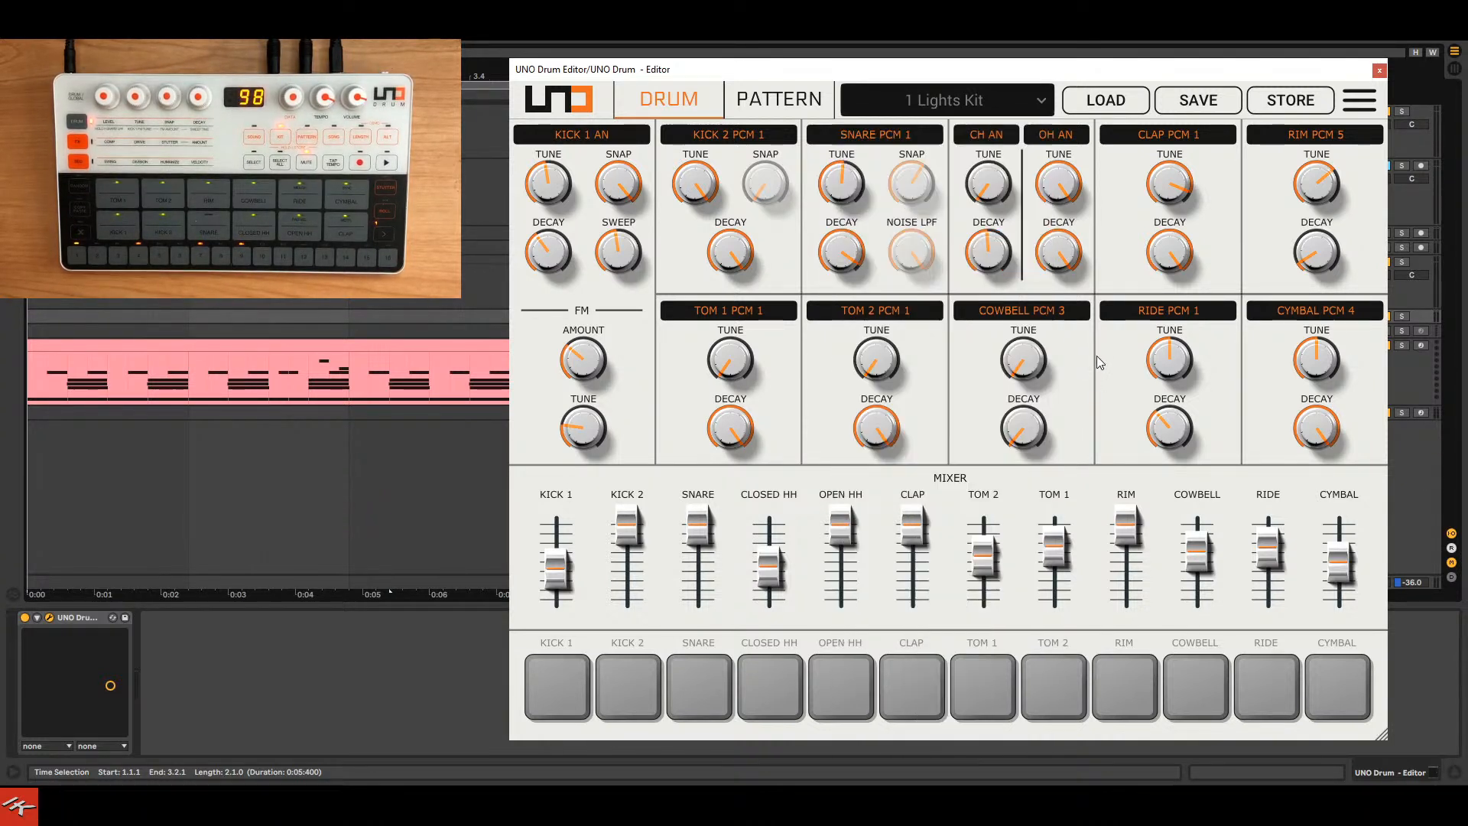
pyautogui.click(1105, 100)
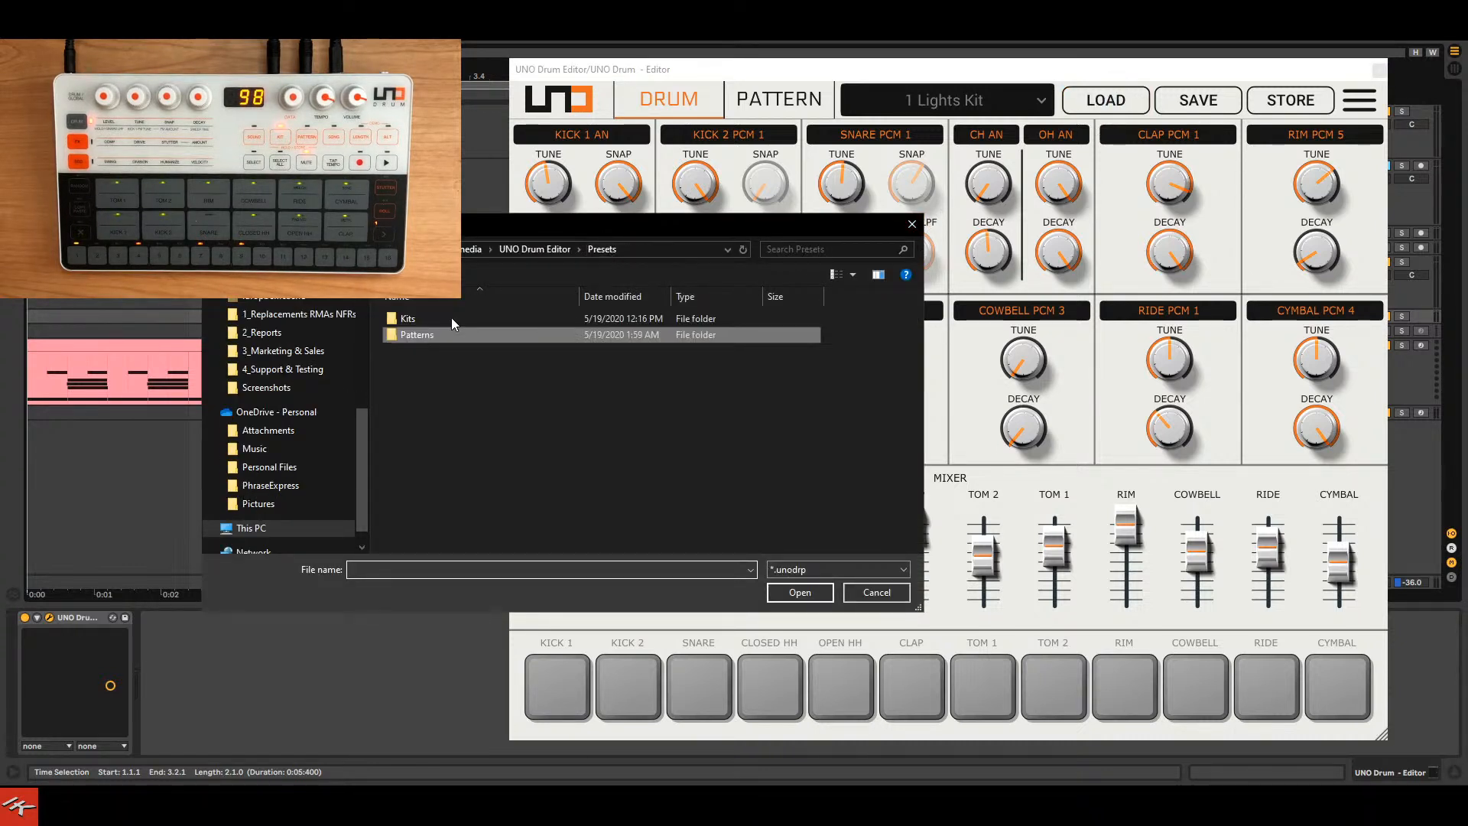
pyautogui.doubleClick(448, 316)
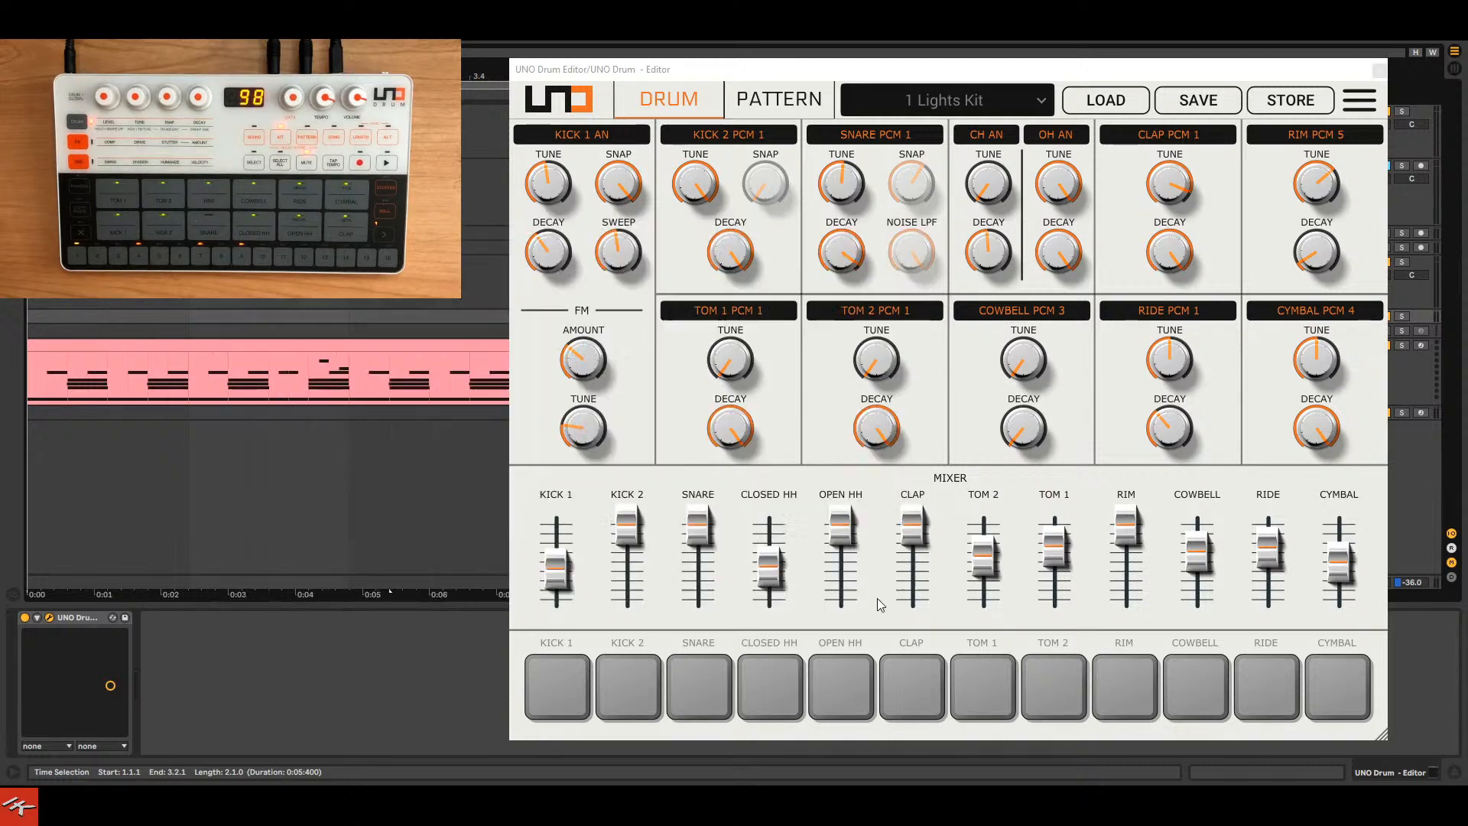
pyautogui.click(876, 593)
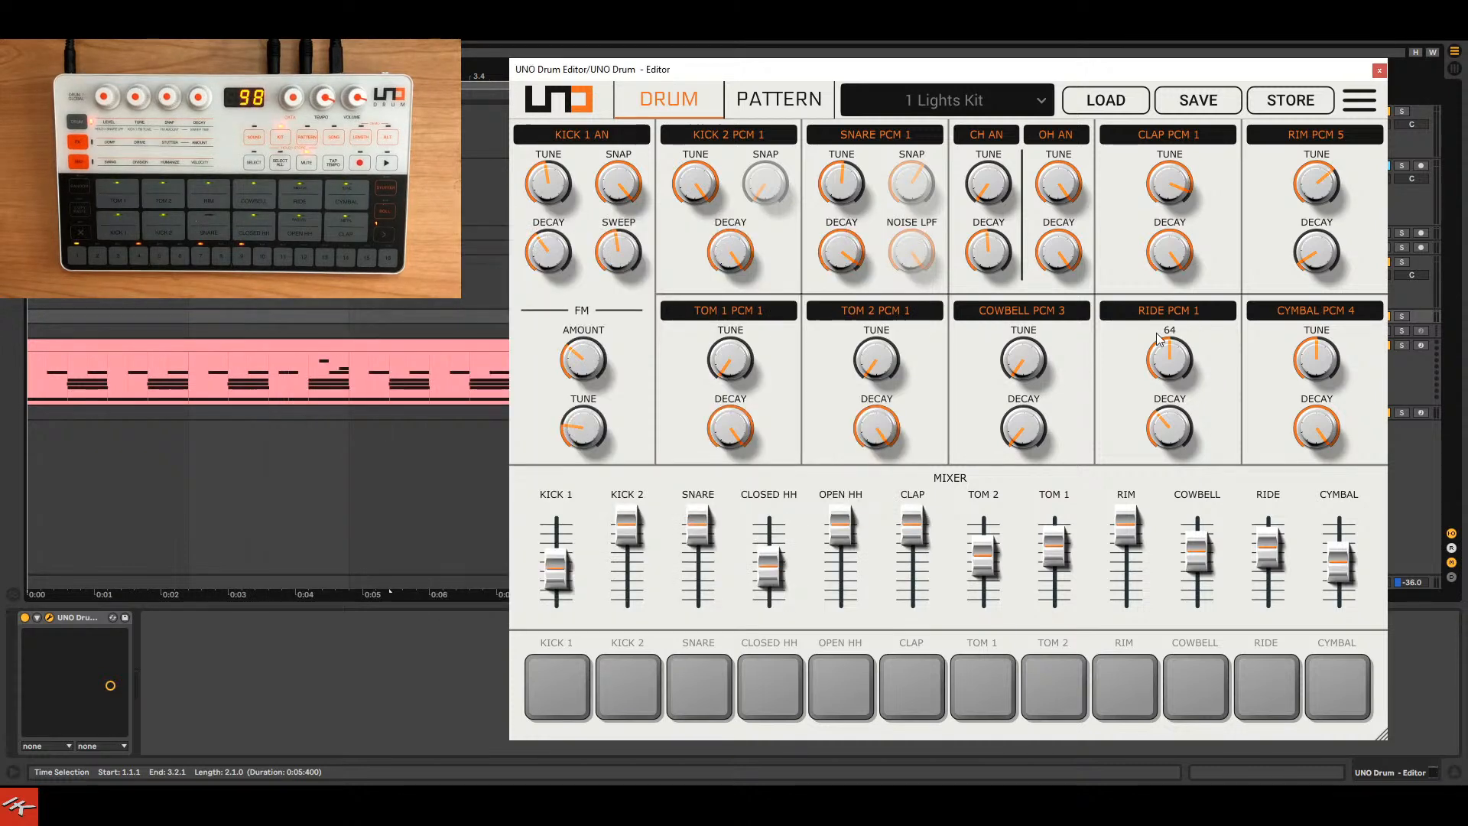
# Check the editor's Store and Save options for the current kit, cancelling both.
pyautogui.click(1309, 107)
pyautogui.click(999, 479)
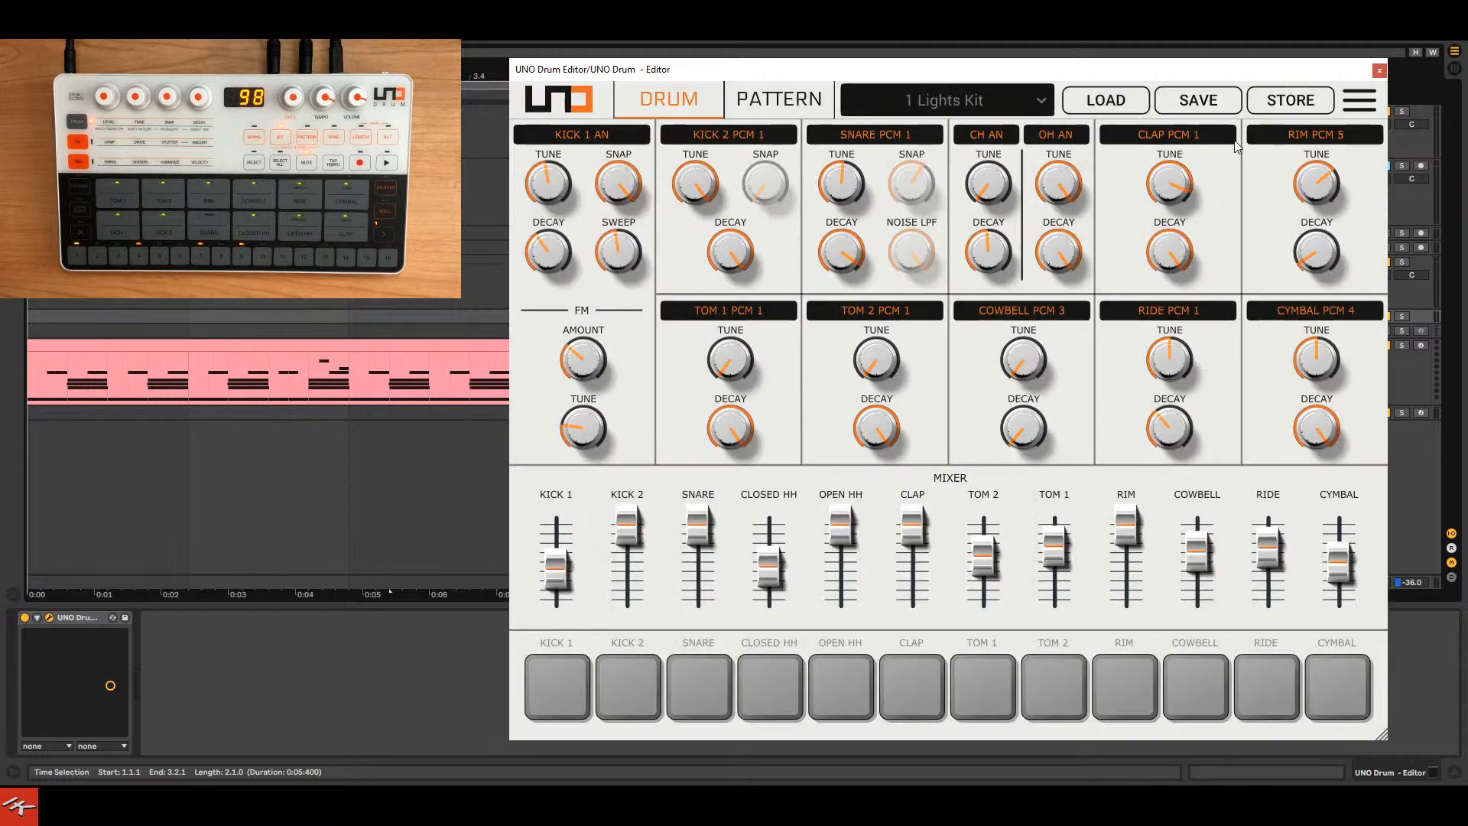
pyautogui.click(1198, 100)
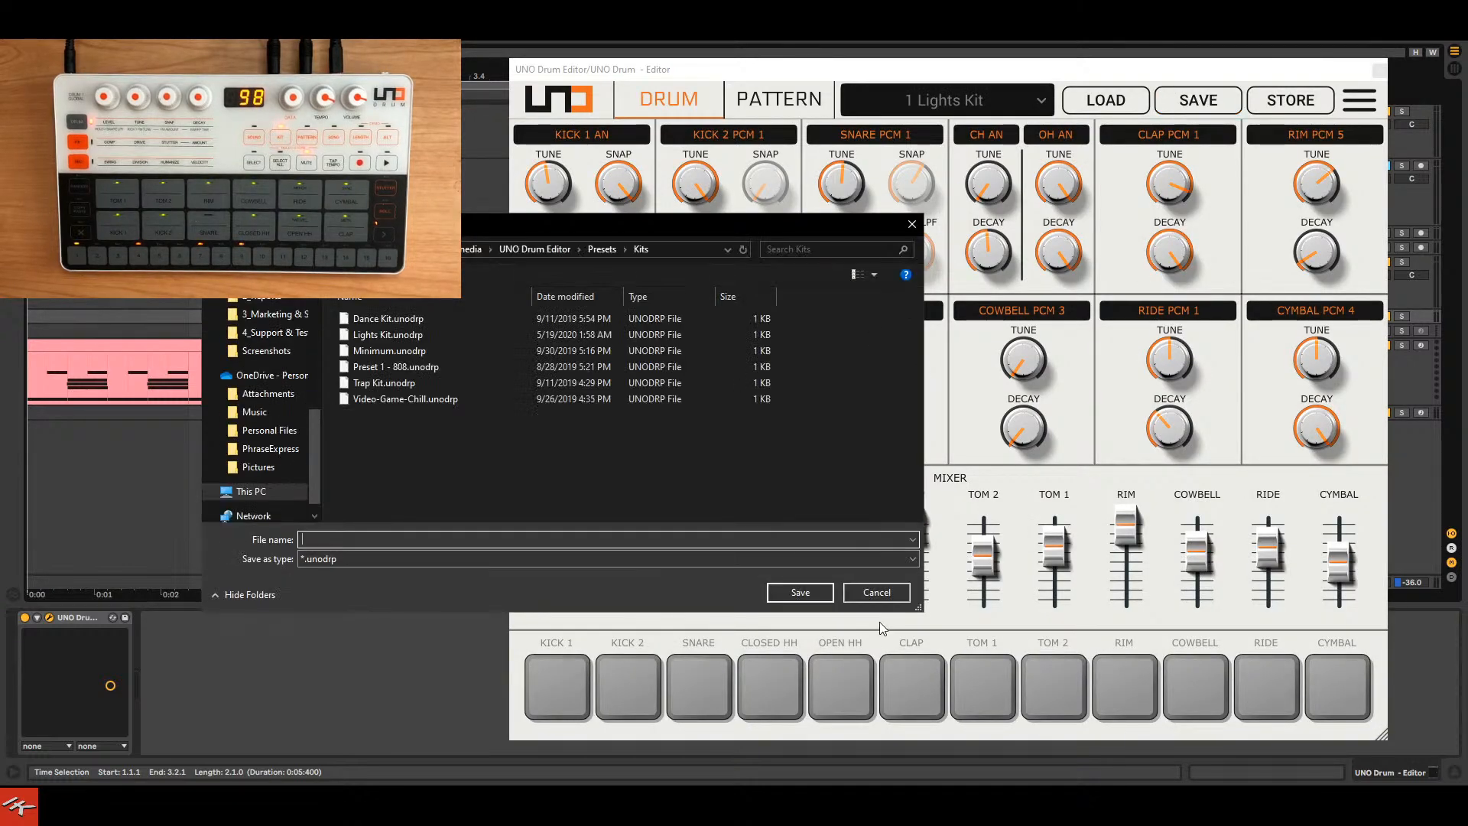
pyautogui.click(867, 592)
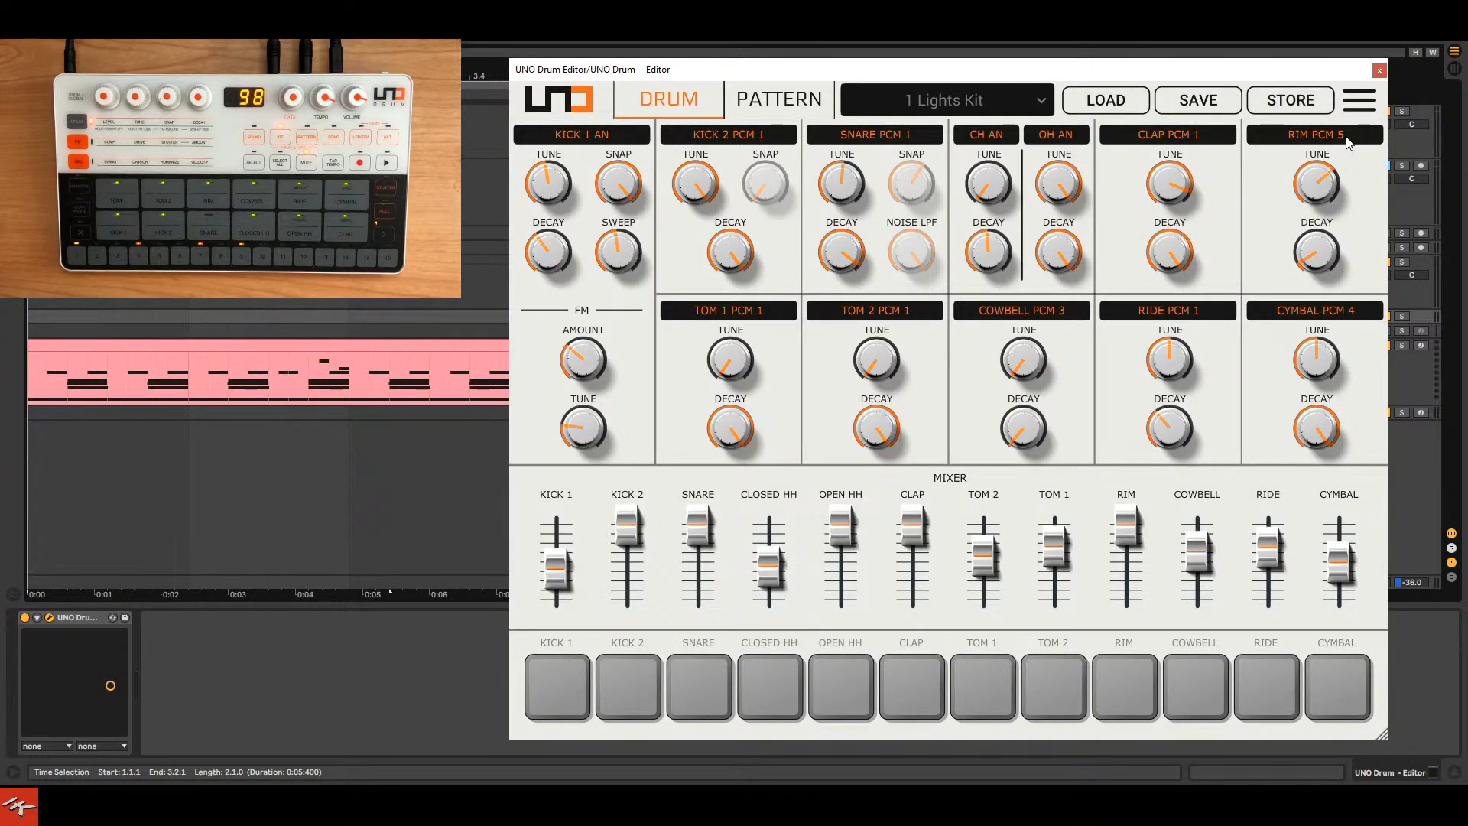
# Set the UNO Drum Editor's MIDI Sync to INTERNAL, show the first UNO DRUM MIDI OUT clip's notes, and close the plug-in window.
pyautogui.click(1349, 108)
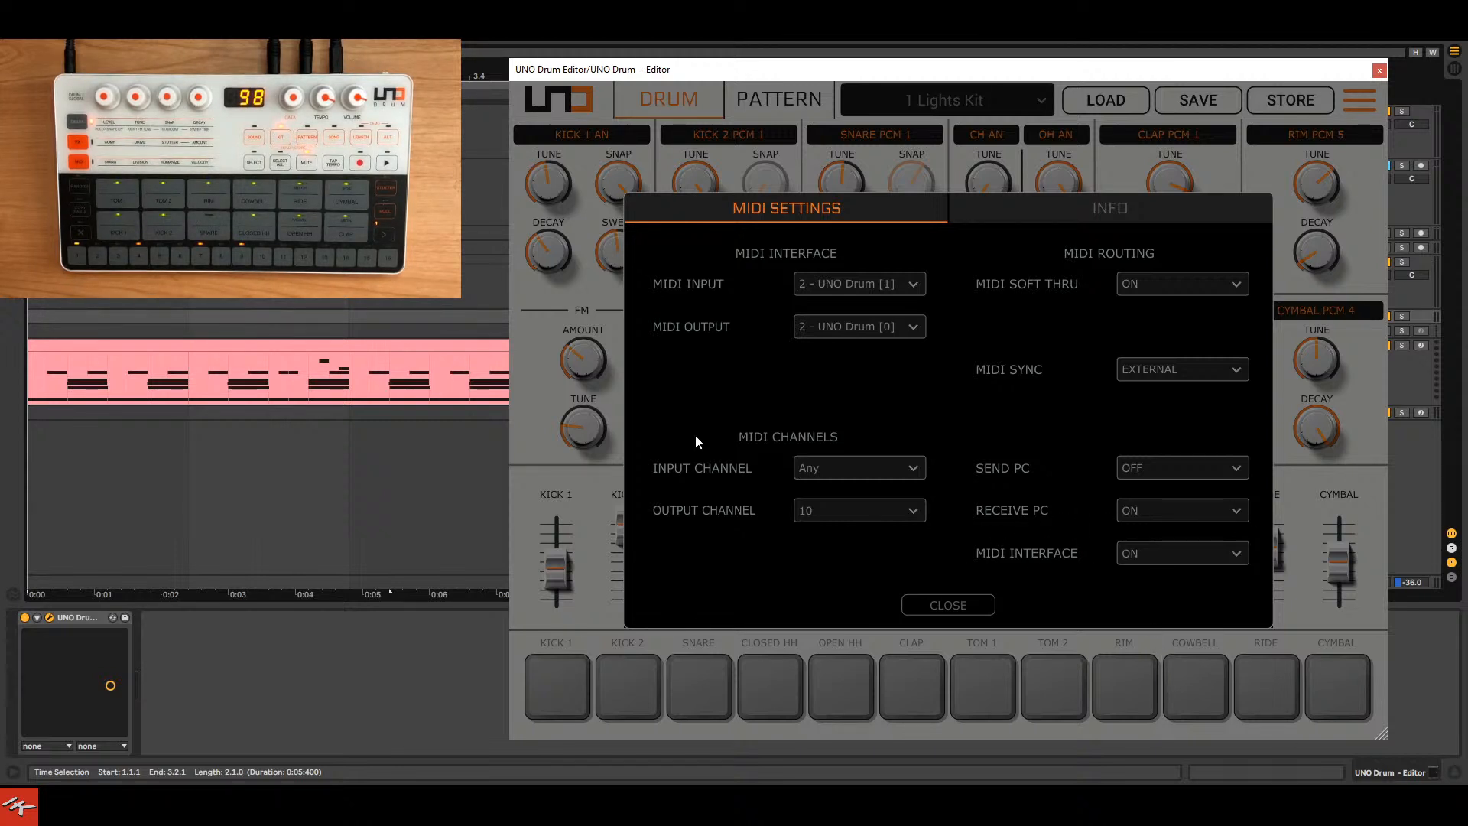
pyautogui.doubleClick(371, 348)
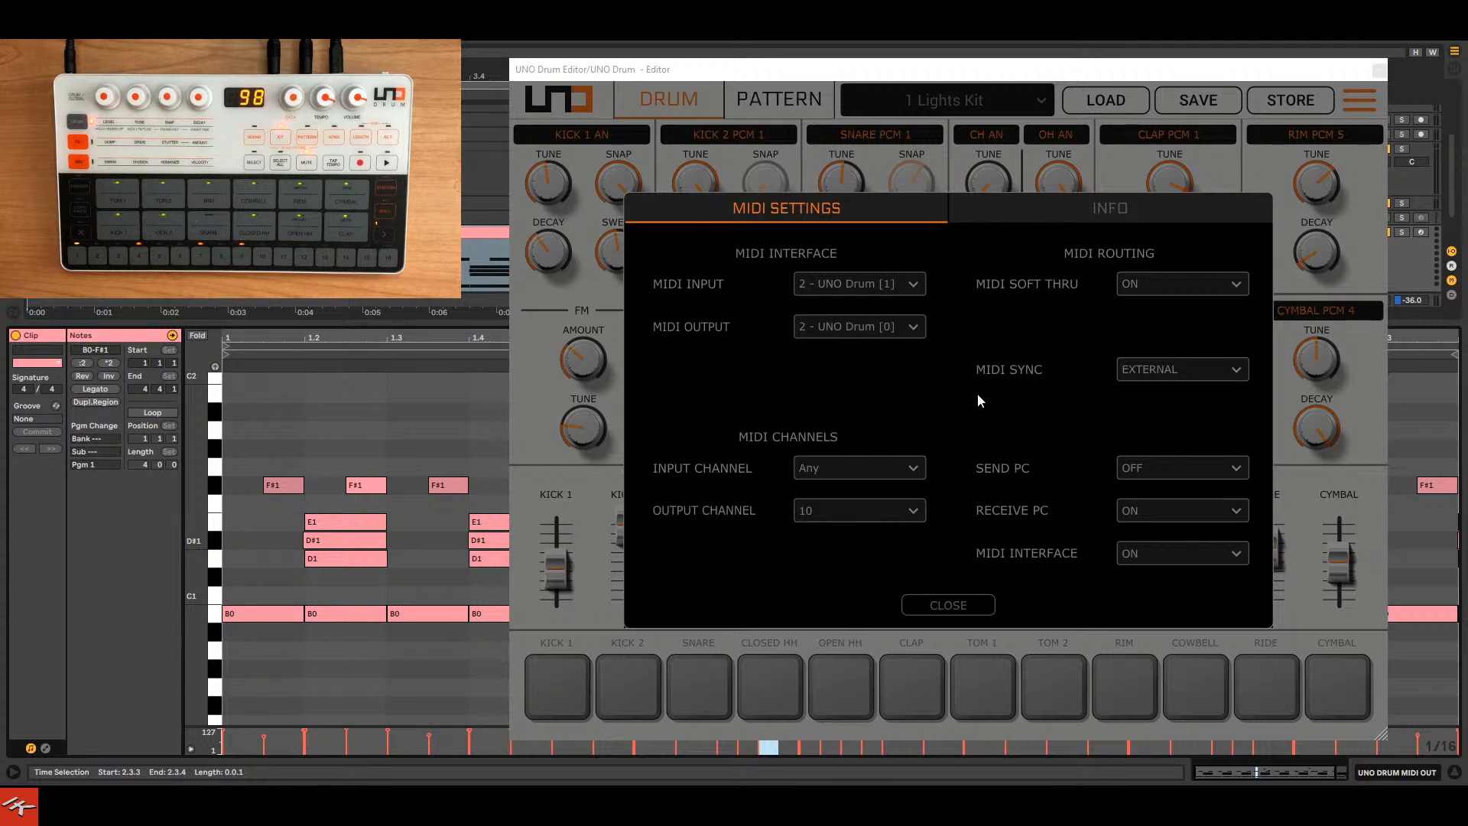
pyautogui.click(1195, 367)
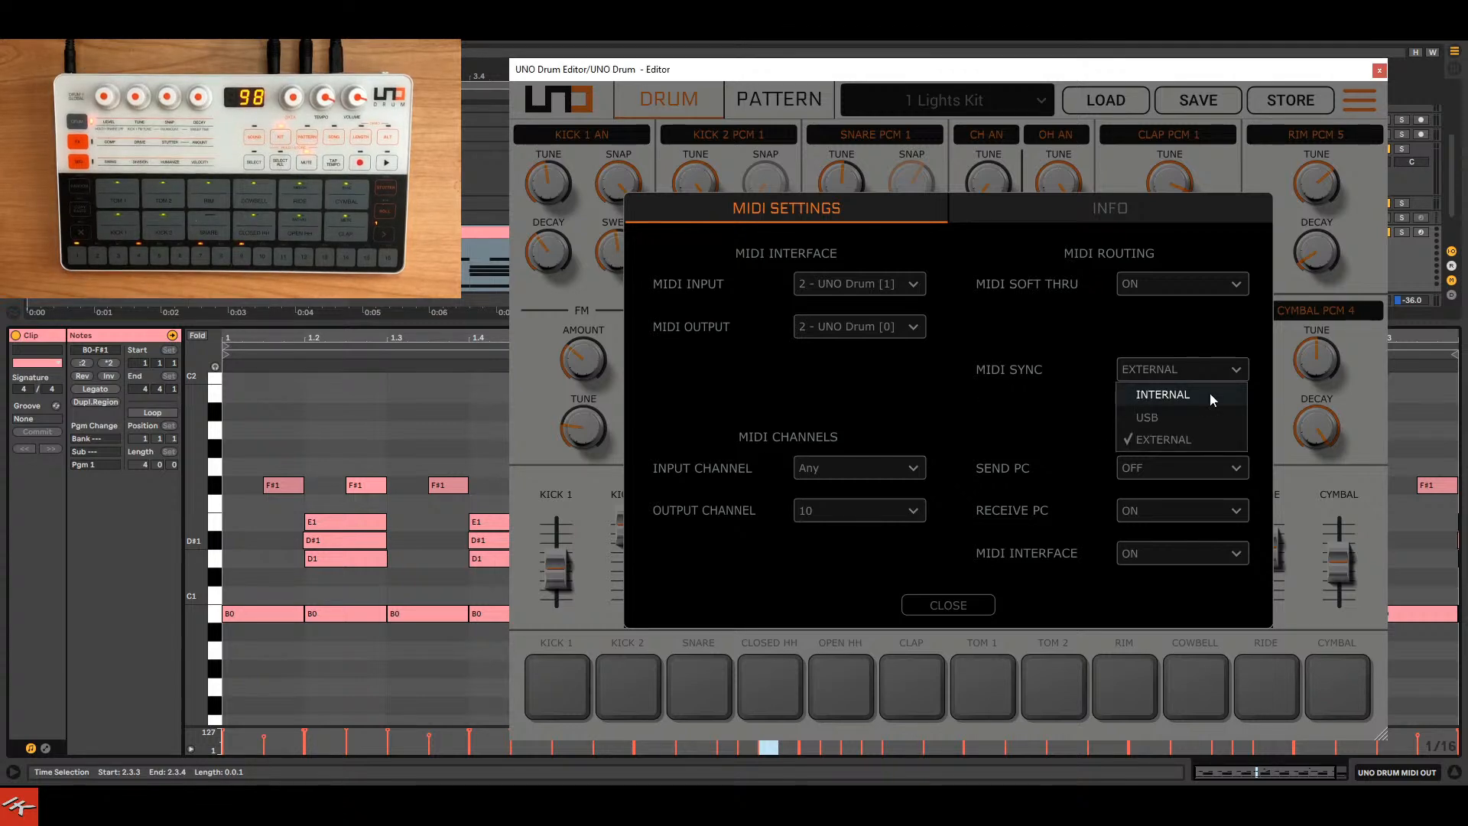
pyautogui.click(1208, 392)
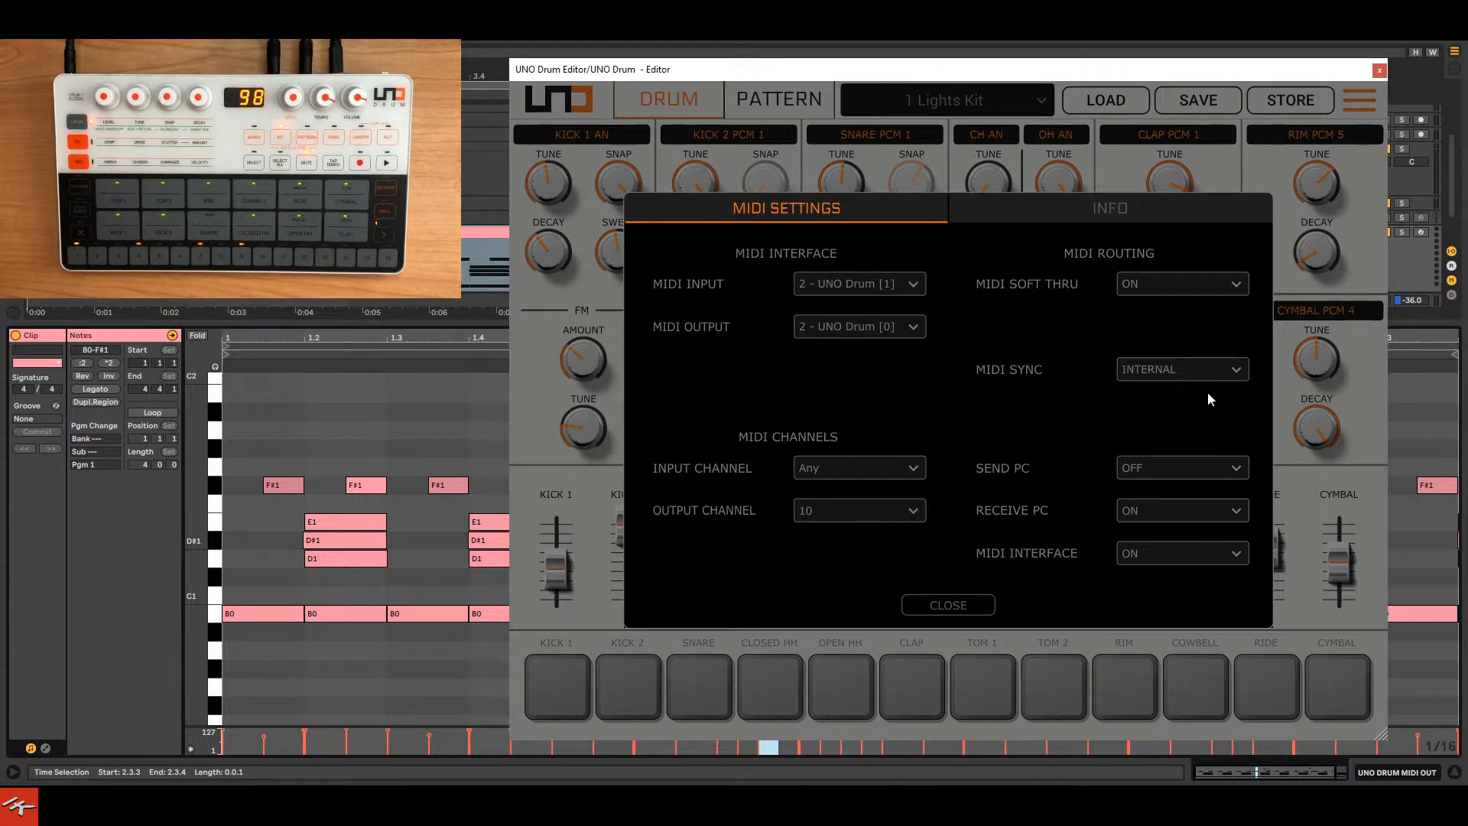
pyautogui.click(965, 605)
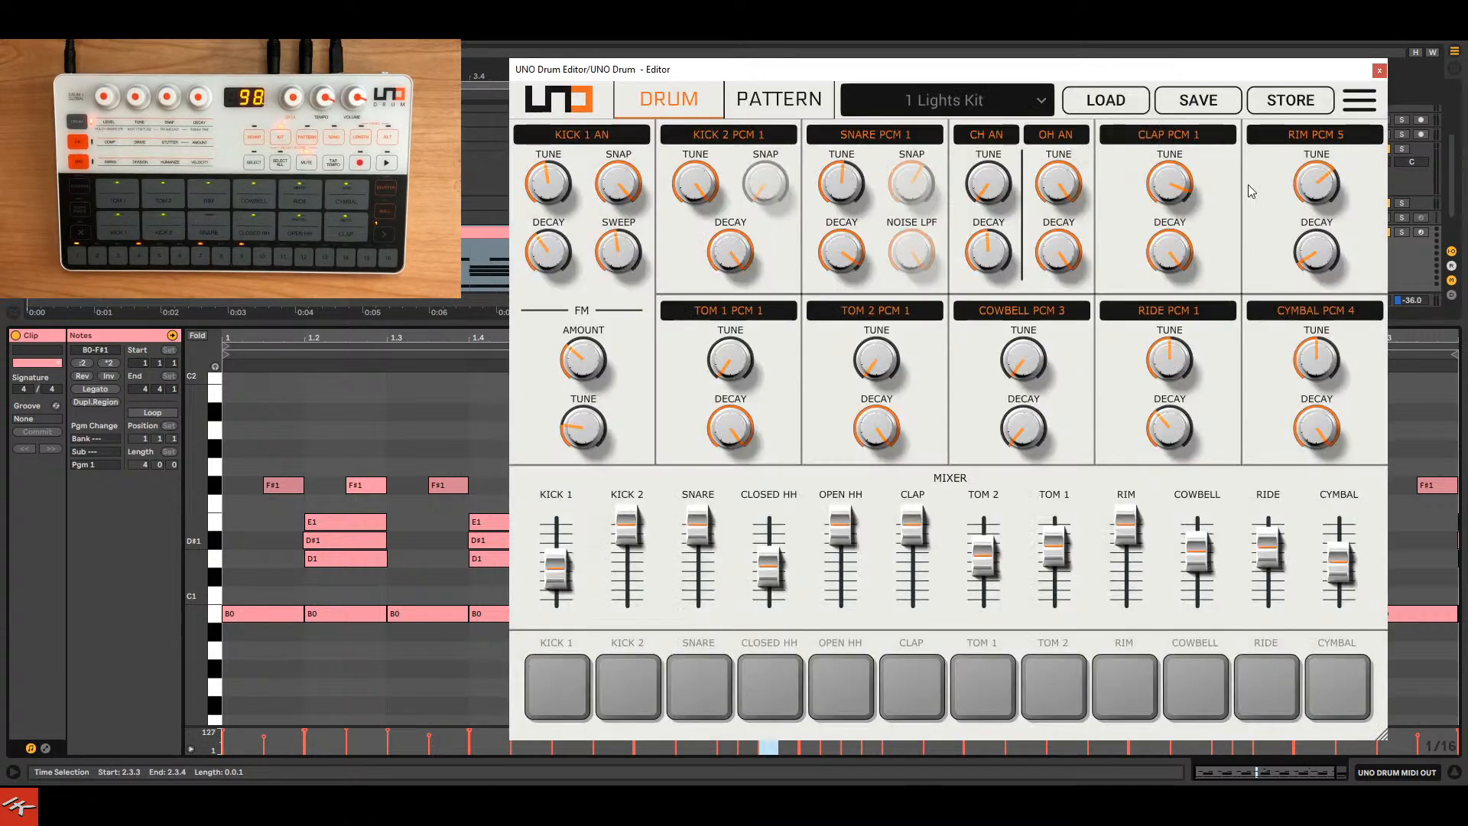
pyautogui.click(1379, 70)
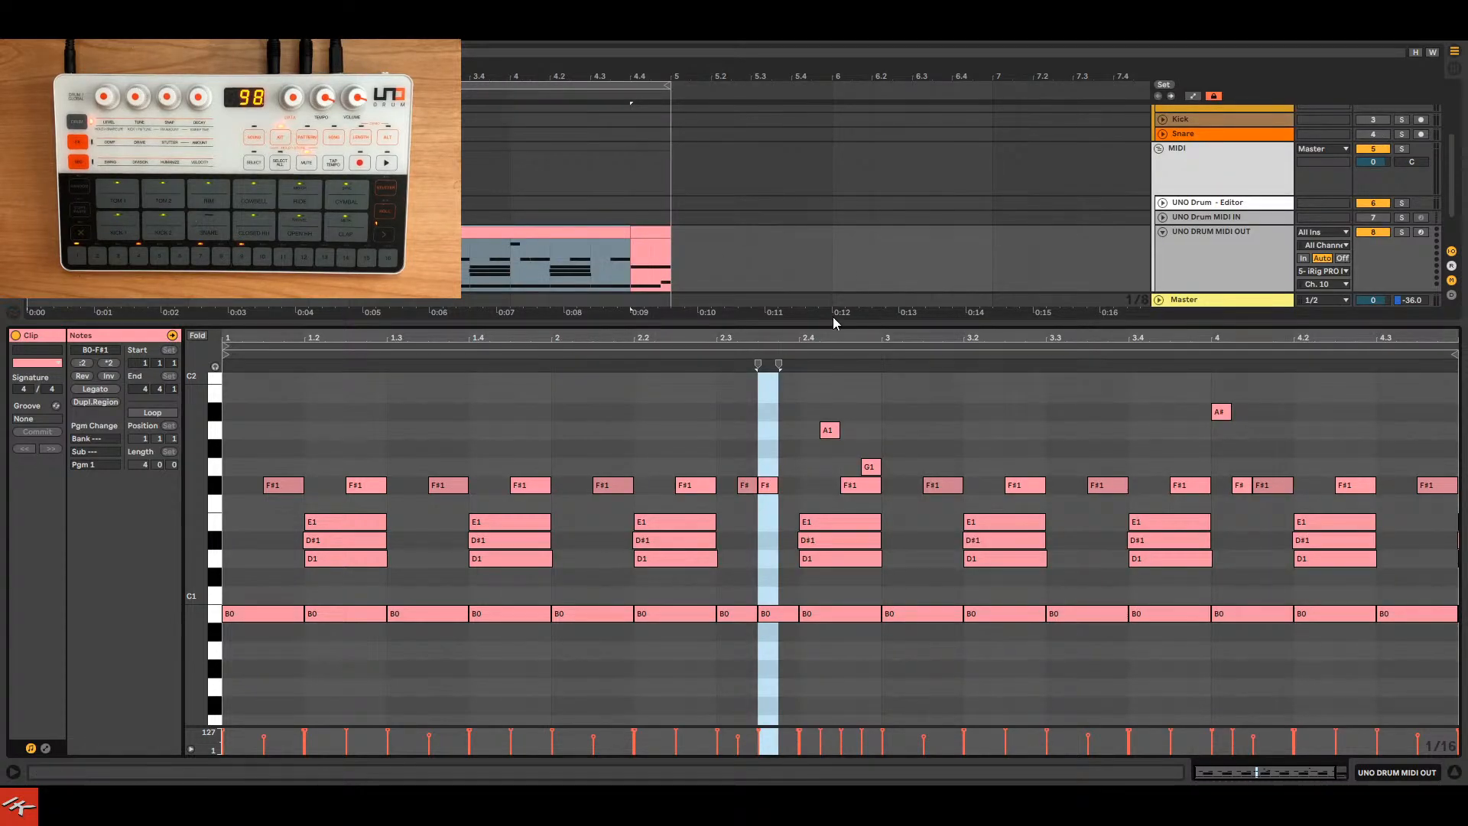
# Reduce the clip view's height, and choose 5- iRig PRO DUO MIDI OUT as the UNO DRUM MIDI OUT track's output.
pyautogui.moveTo(836, 322); pyautogui.dragTo(841, 426)
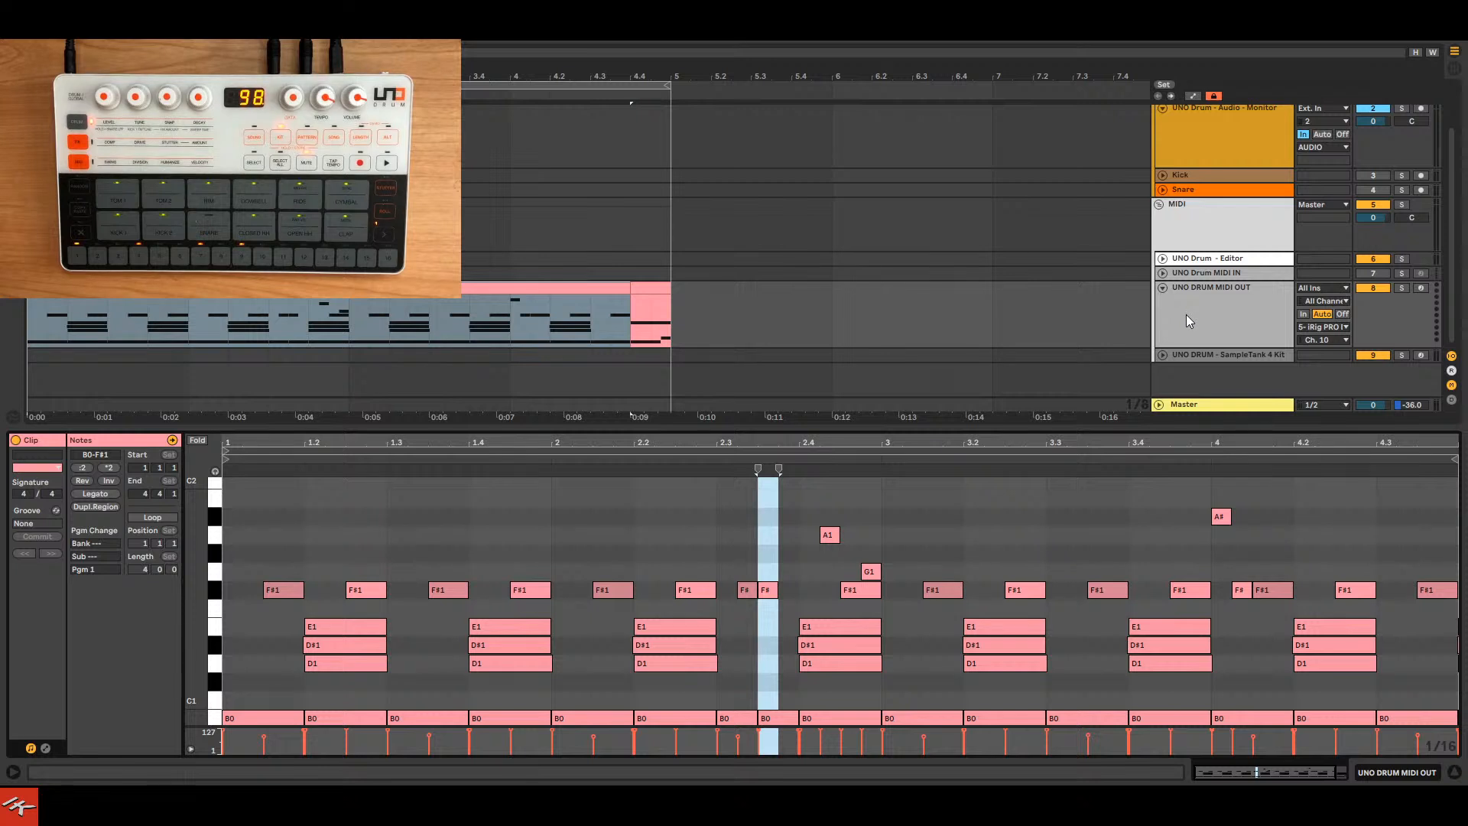
pyautogui.click(659, 35)
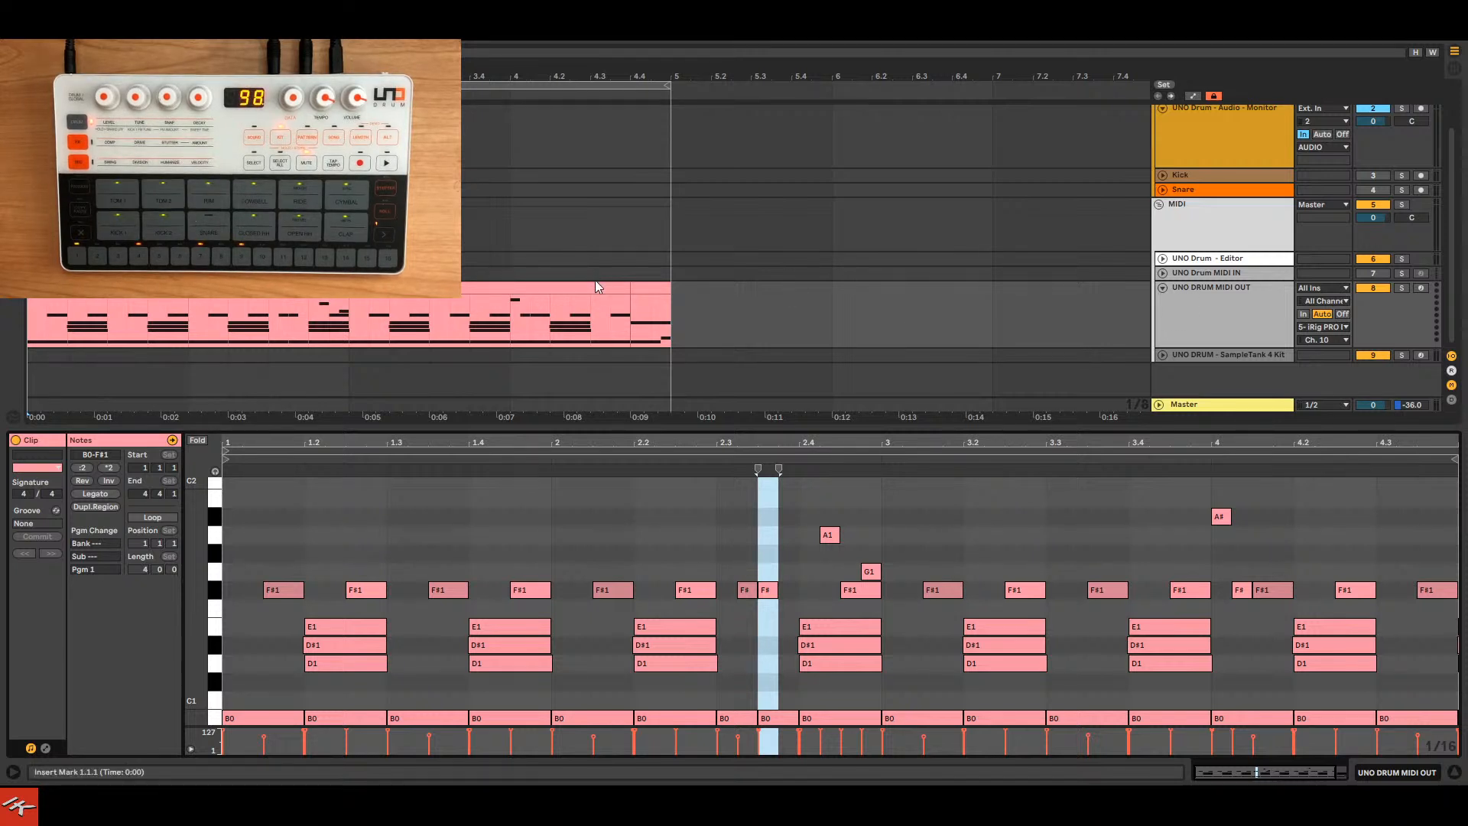
pyautogui.click(1332, 329)
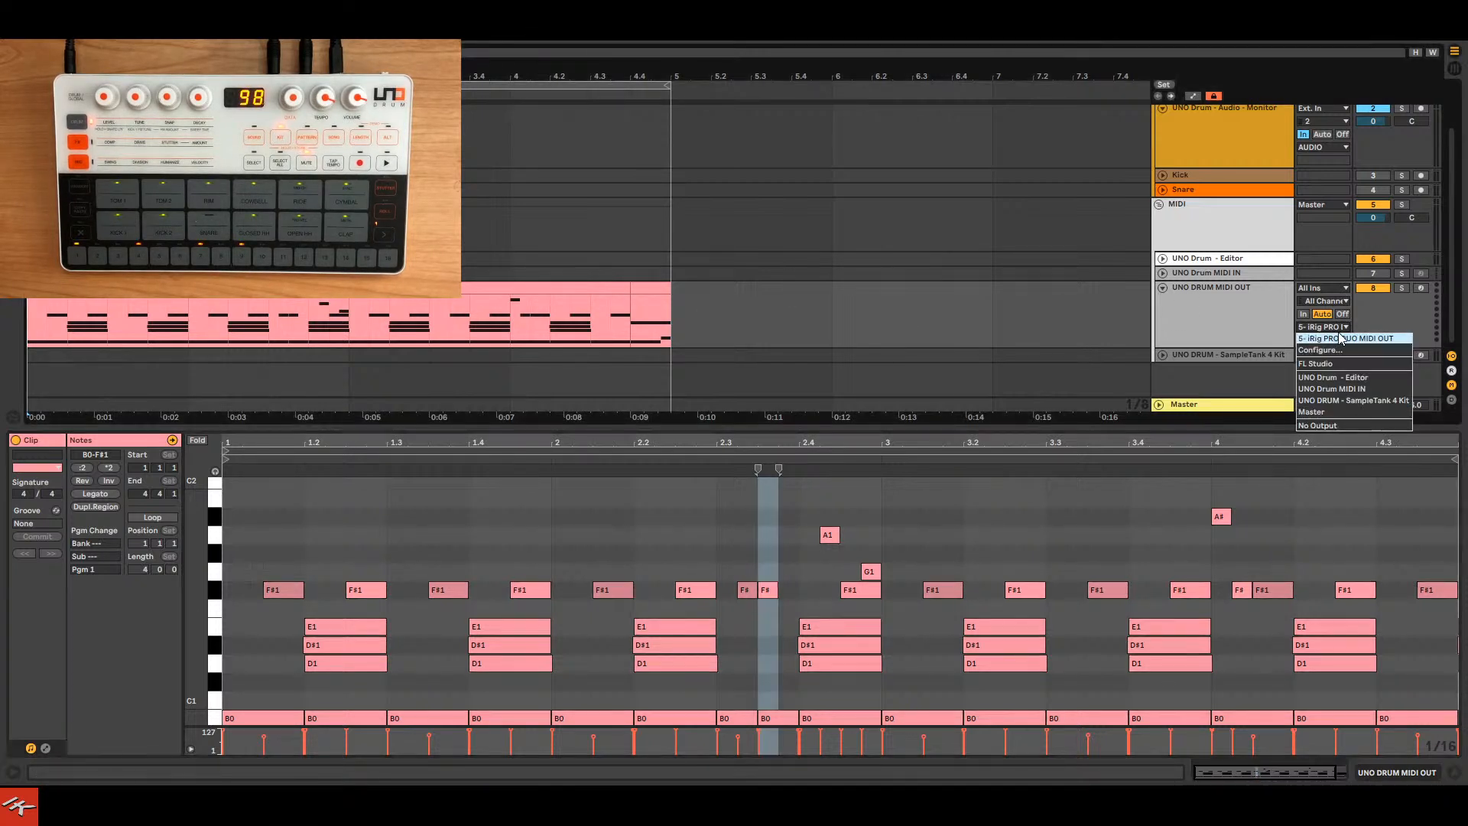
pyautogui.click(1361, 339)
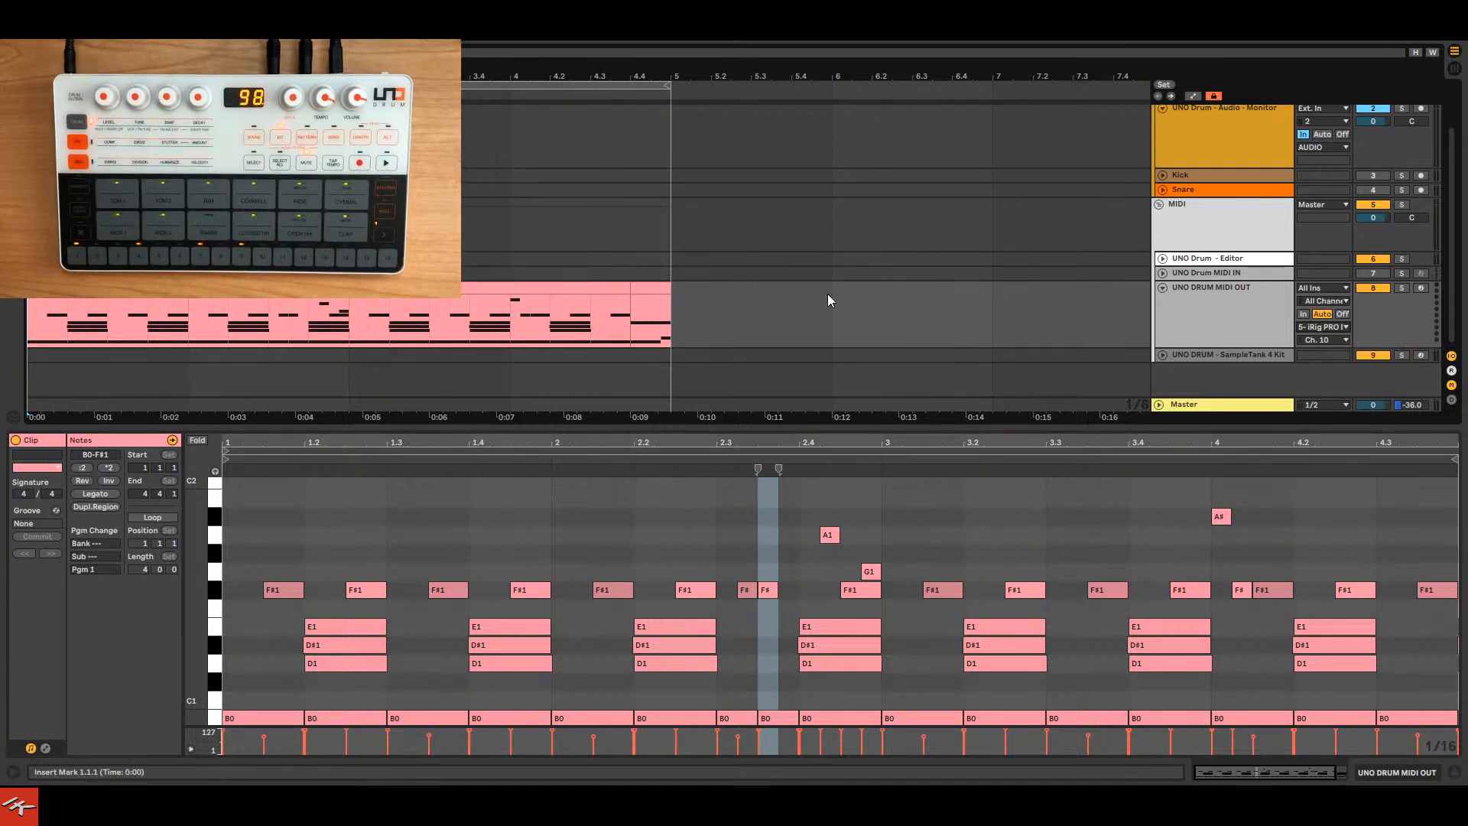
# Review the UNO DRUM MIDI OUT clip and track routing, and play the pattern from the start of the arrangement.
pyautogui.click(471, 300)
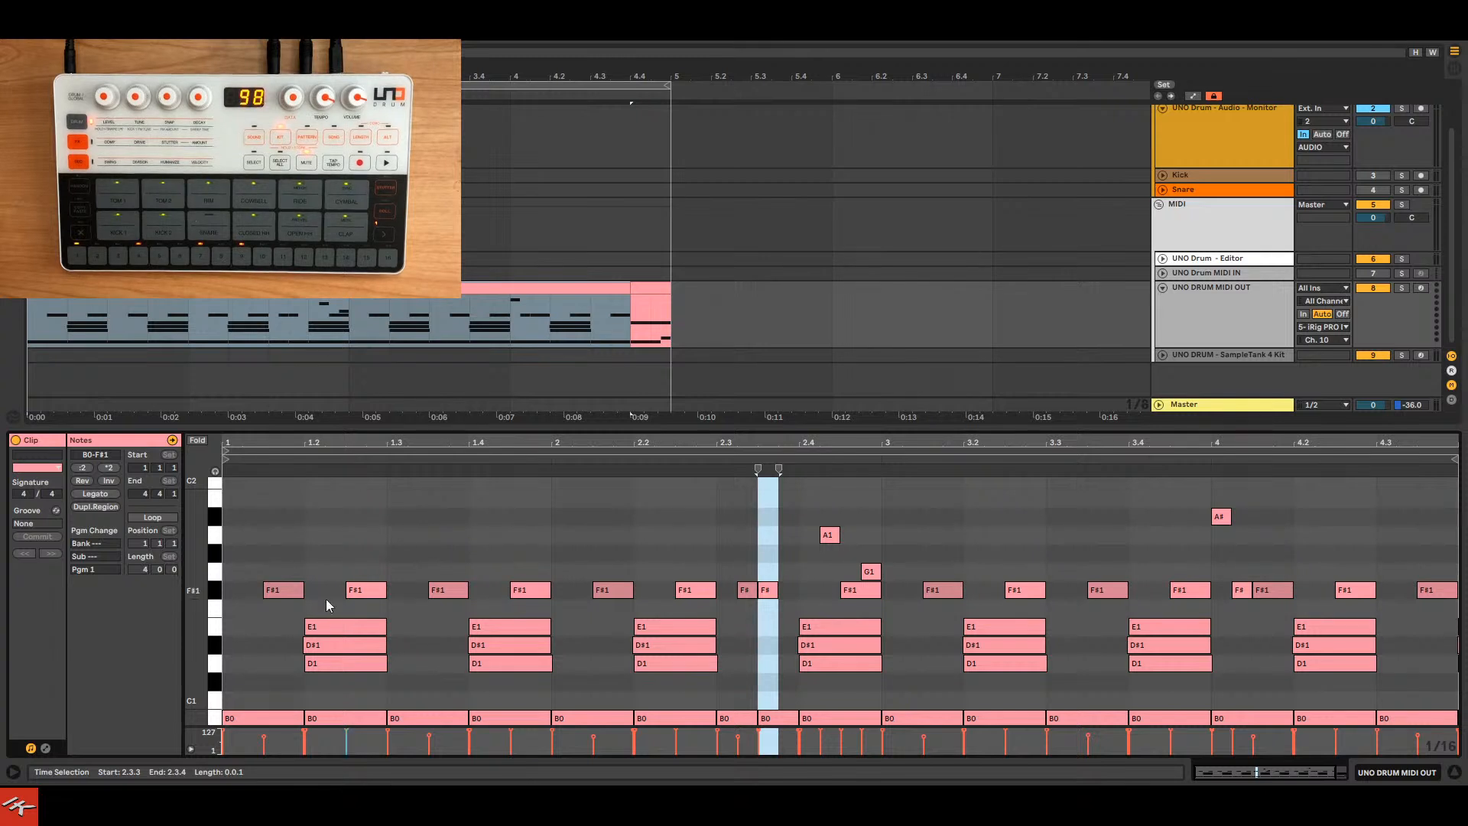
pyautogui.scroll(3, 1315, 229)
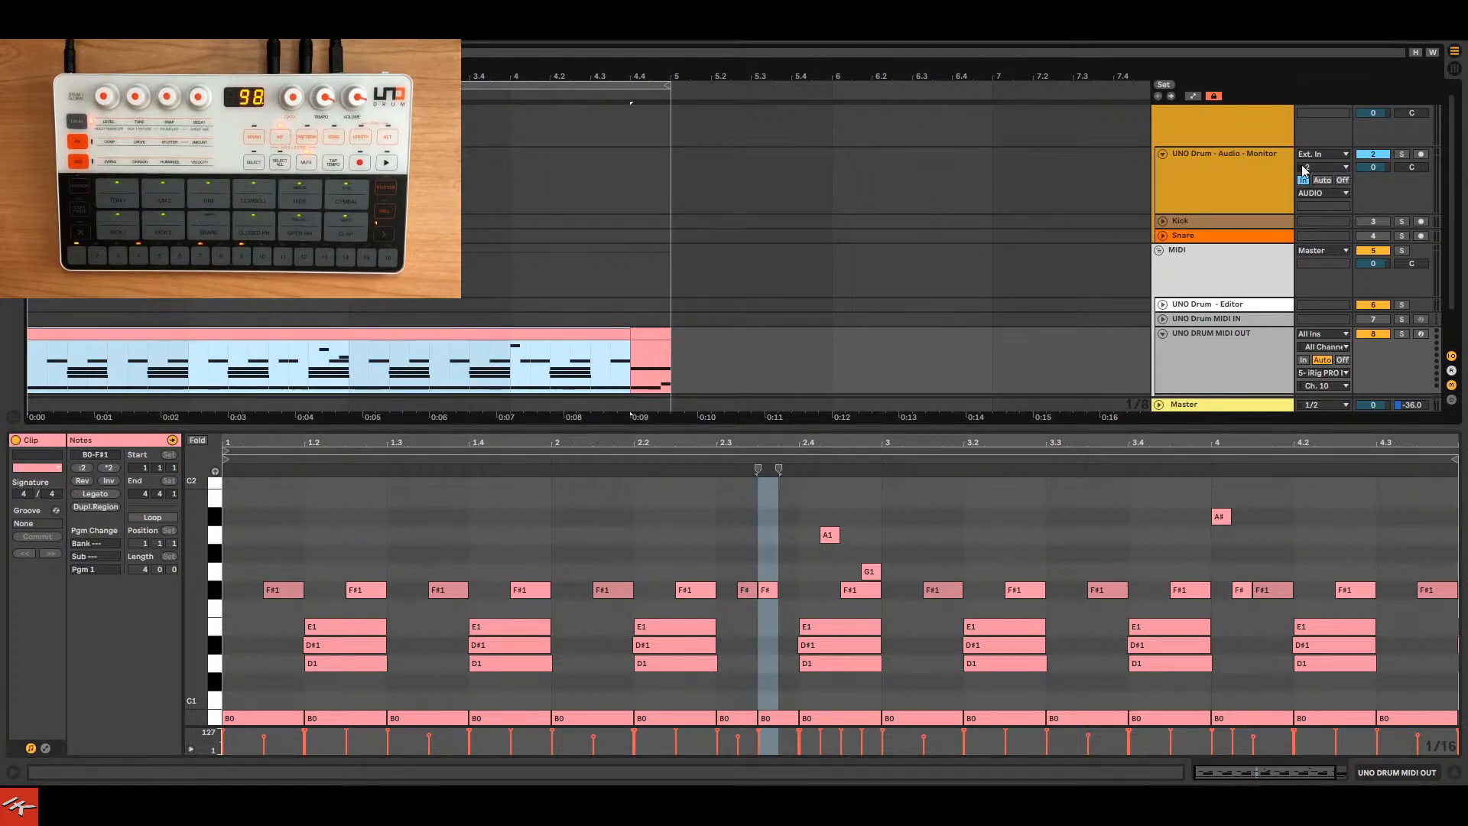
pyautogui.scroll(-3, 1223, 327)
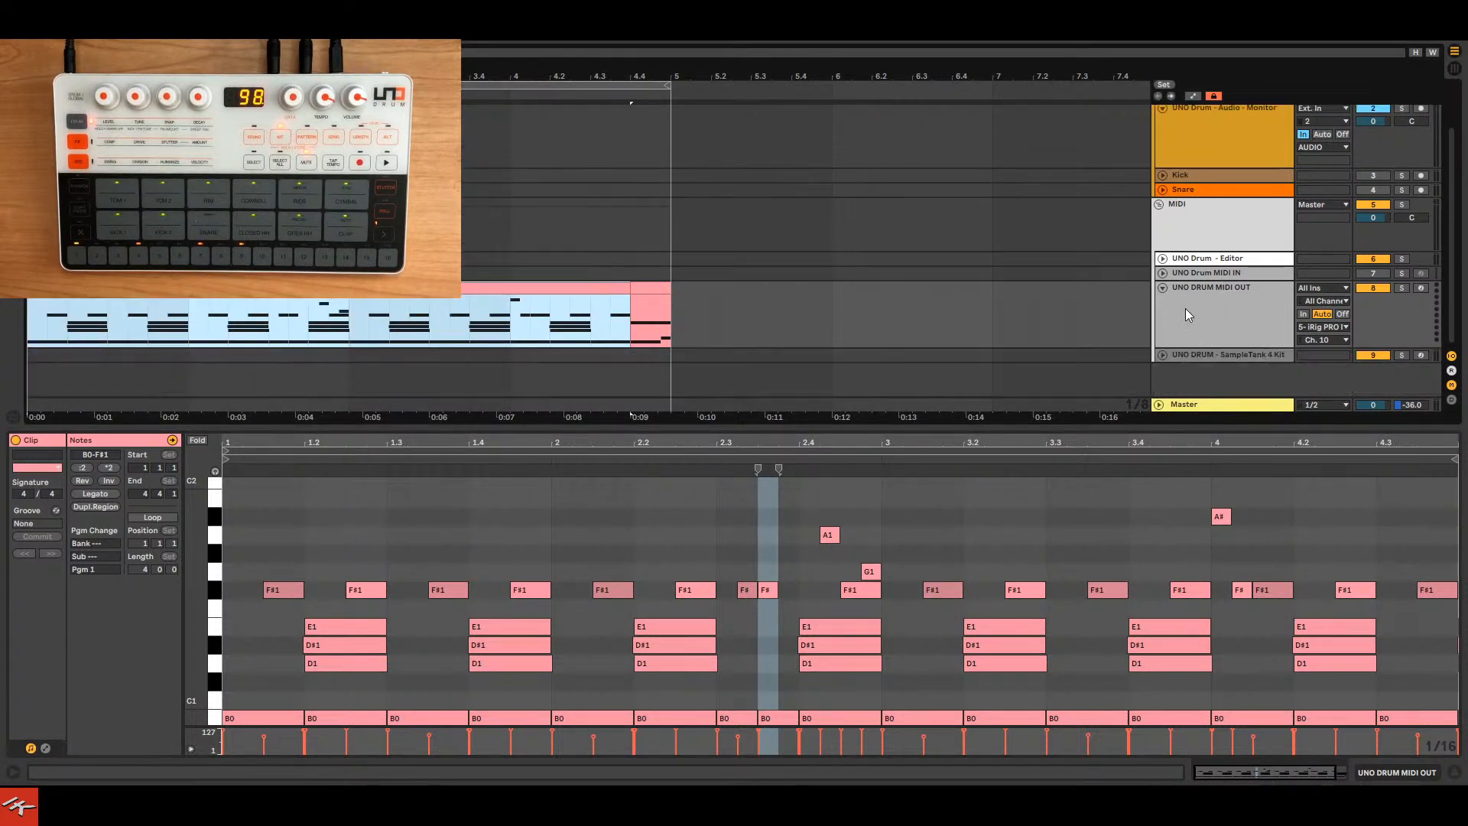
pyautogui.click(639, 40)
pyautogui.click(622, 40)
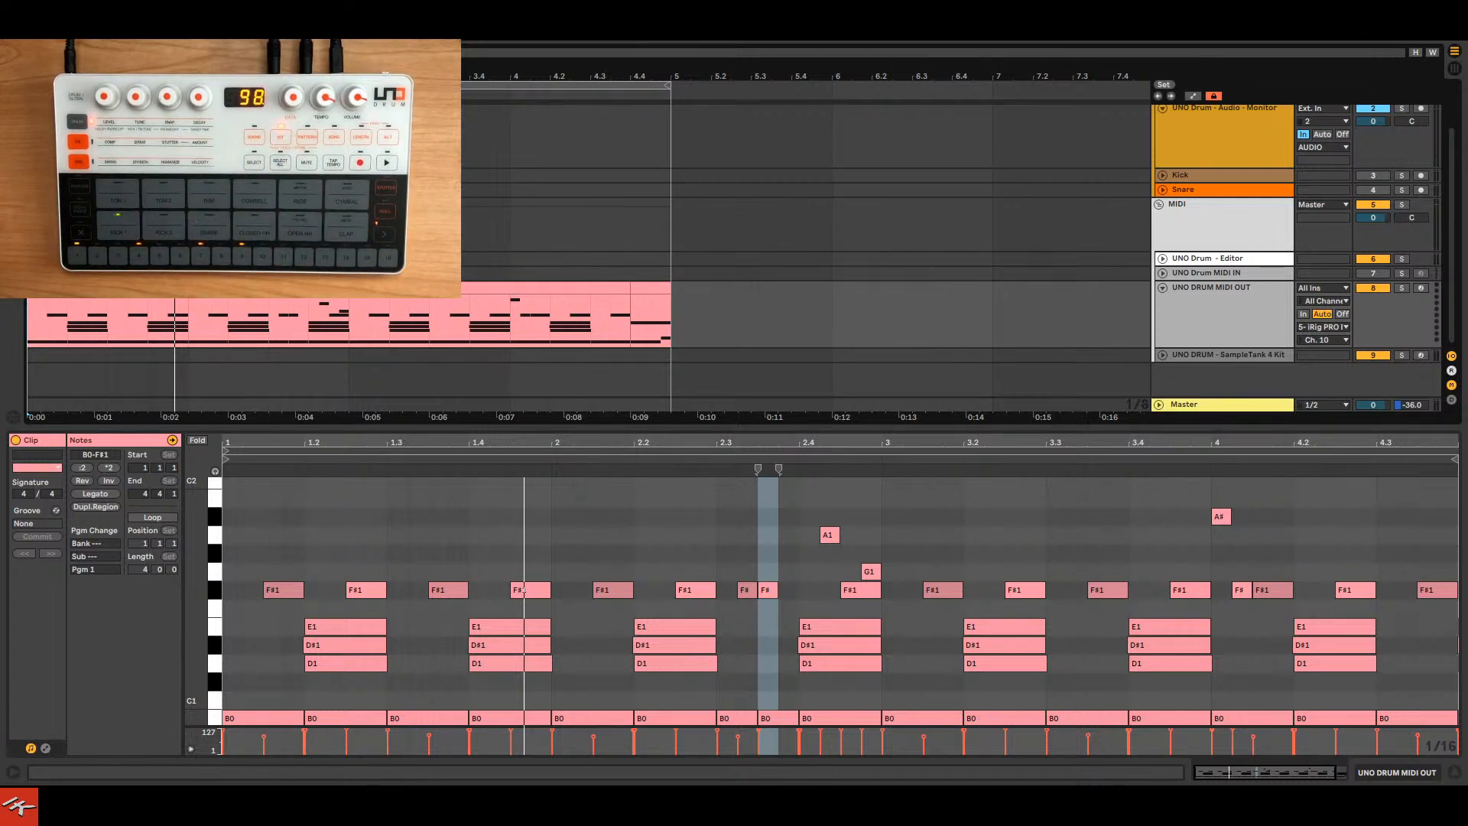
pyautogui.press('space')
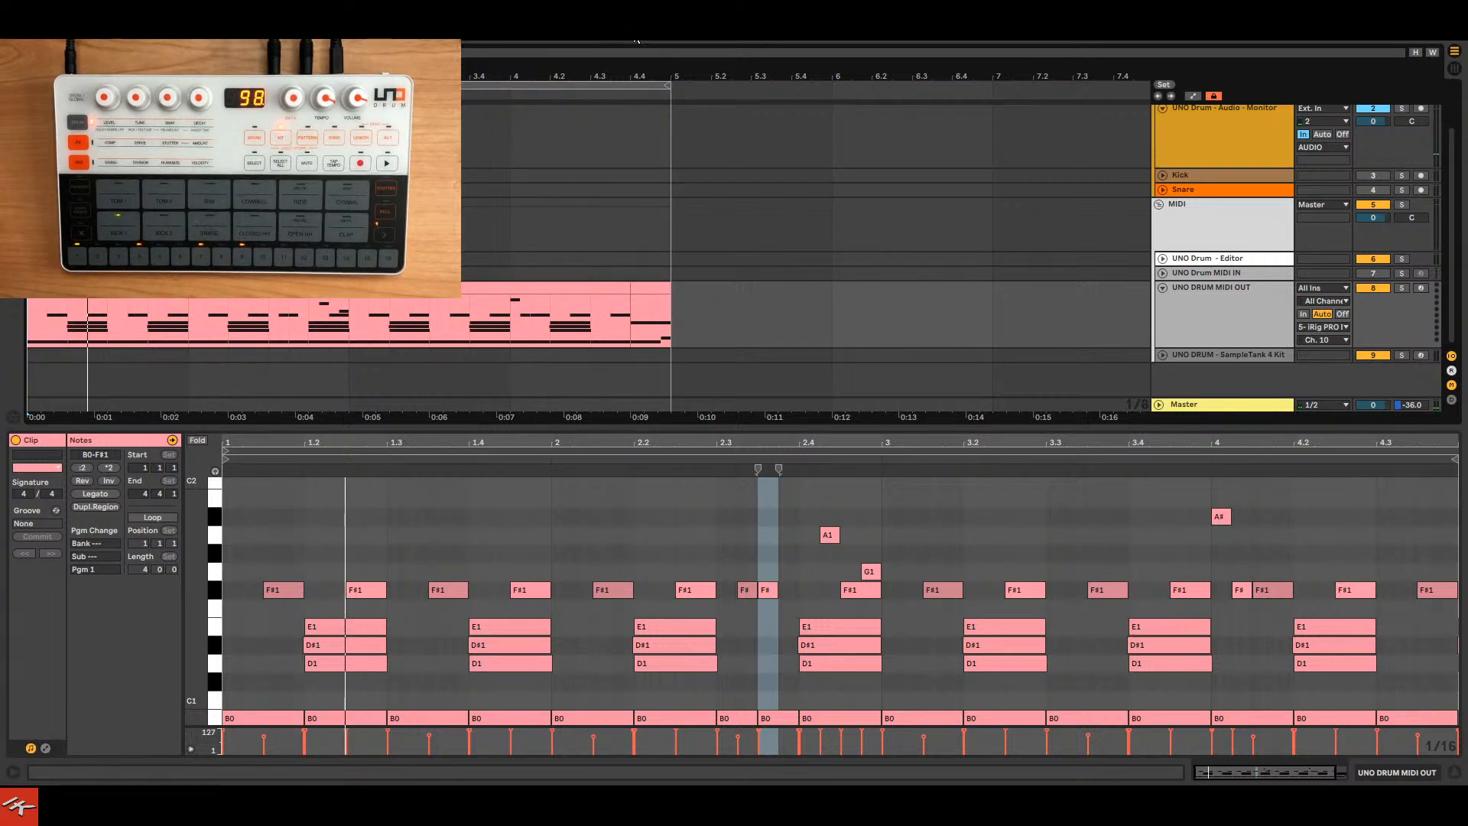
# Compare the program change settings of the first clip and the short final clip on the UNO DRUM MIDI OUT track.
pyautogui.click(1245, 309)
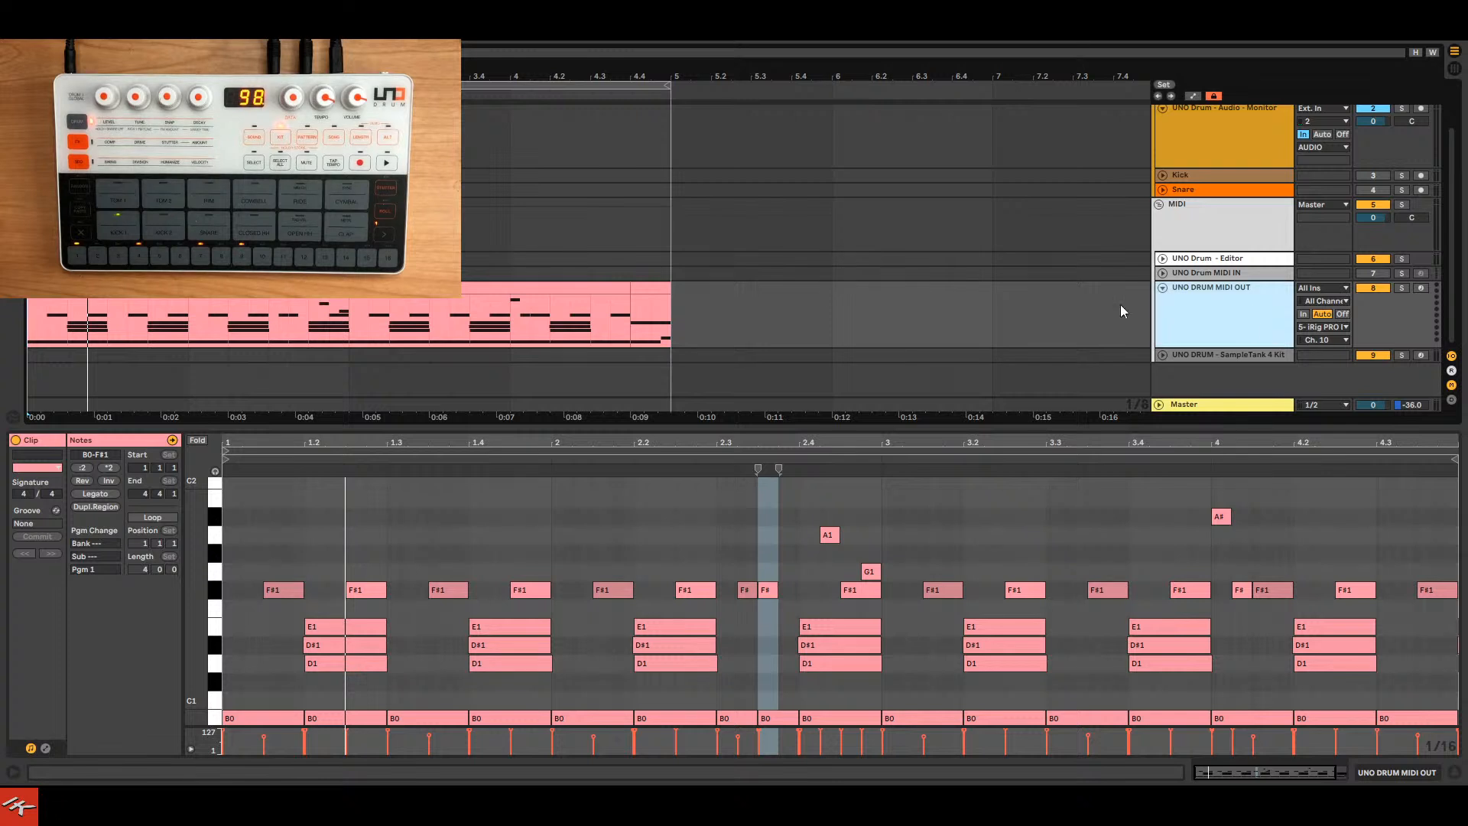
pyautogui.doubleClick(574, 288)
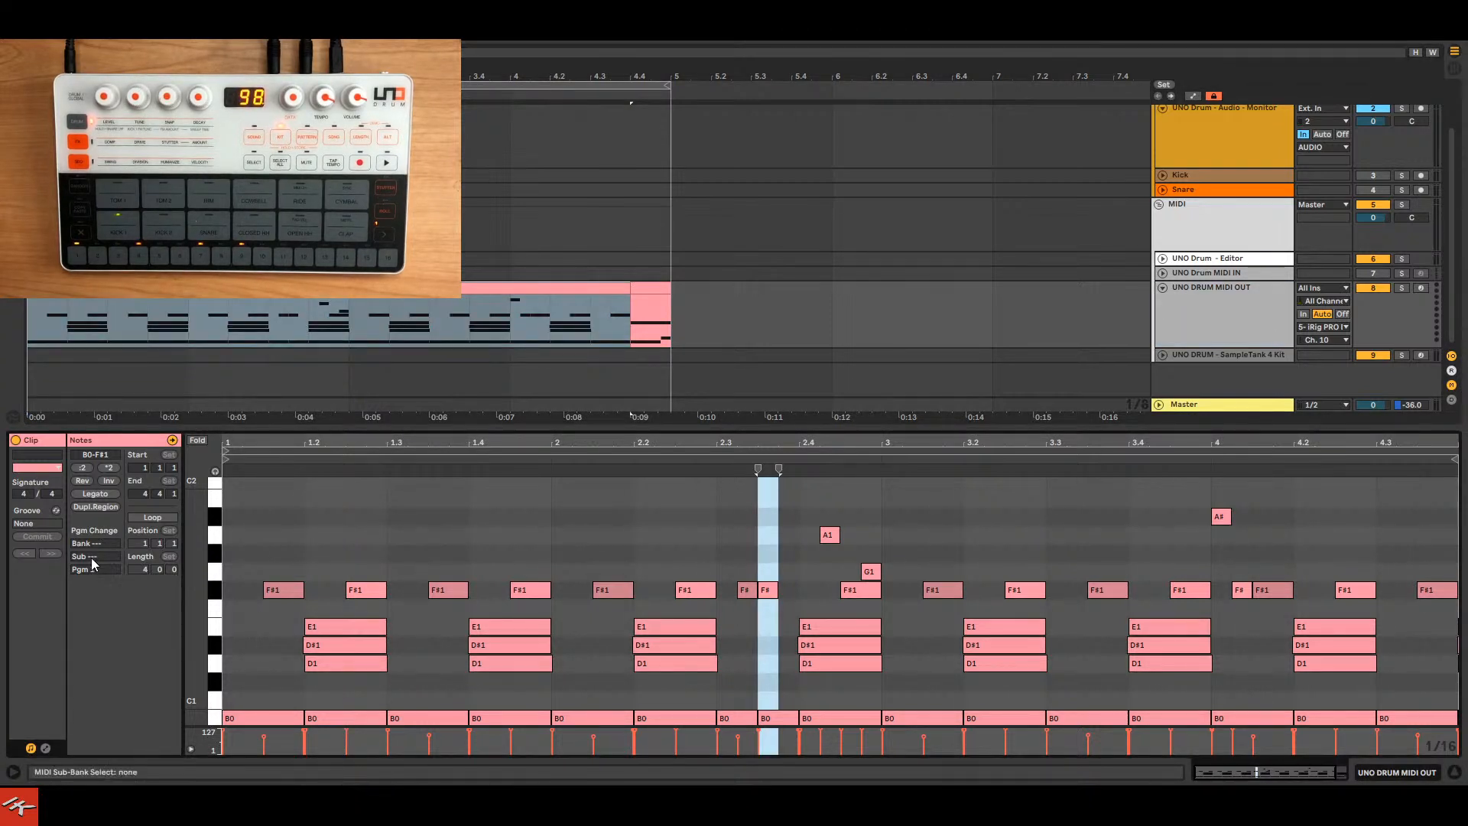
pyautogui.click(595, 337)
pyautogui.click(648, 293)
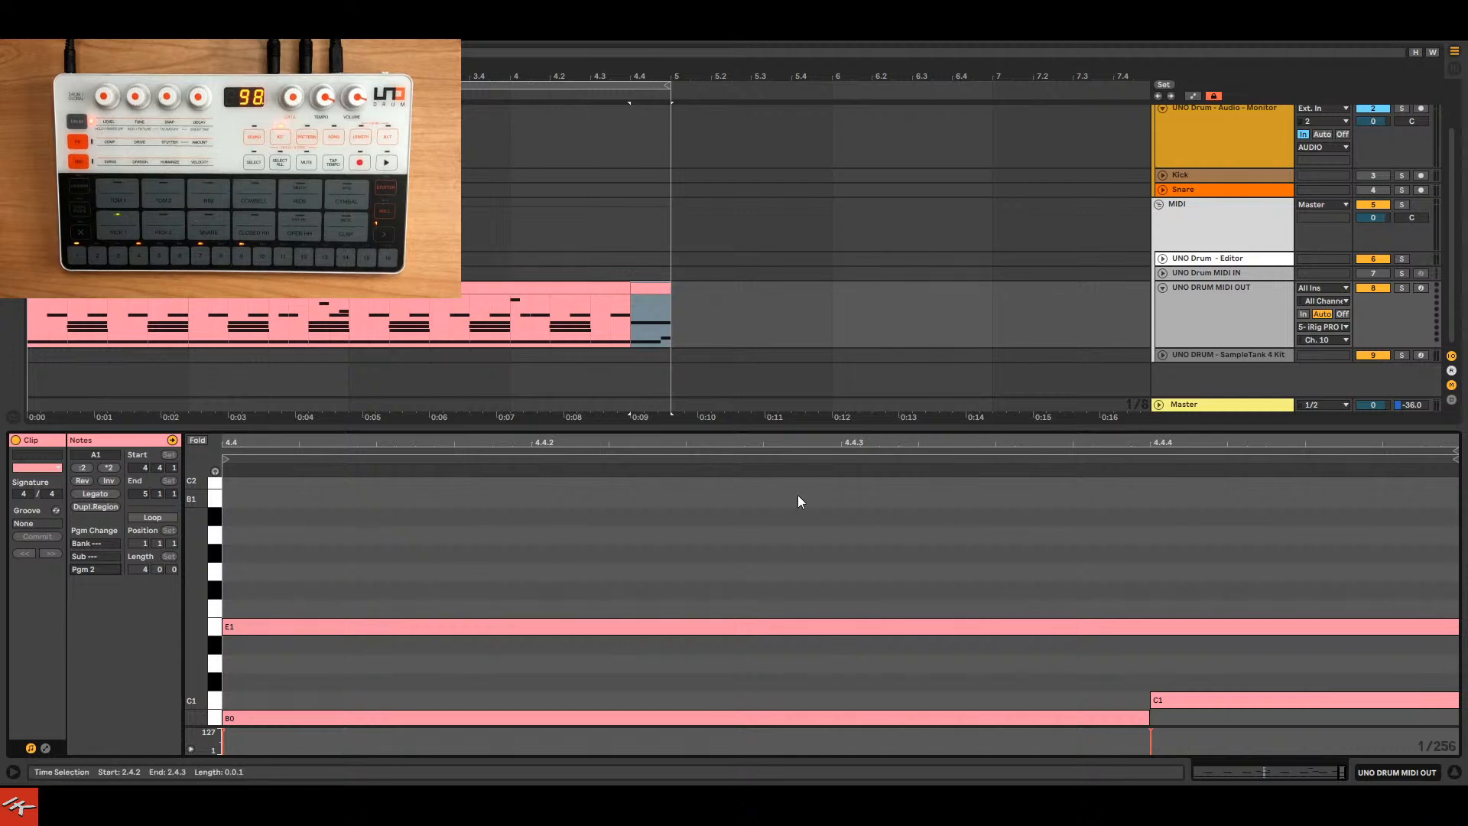
# Show the device chain of the UNO Drum - Editor track.
pyautogui.click(1222, 258)
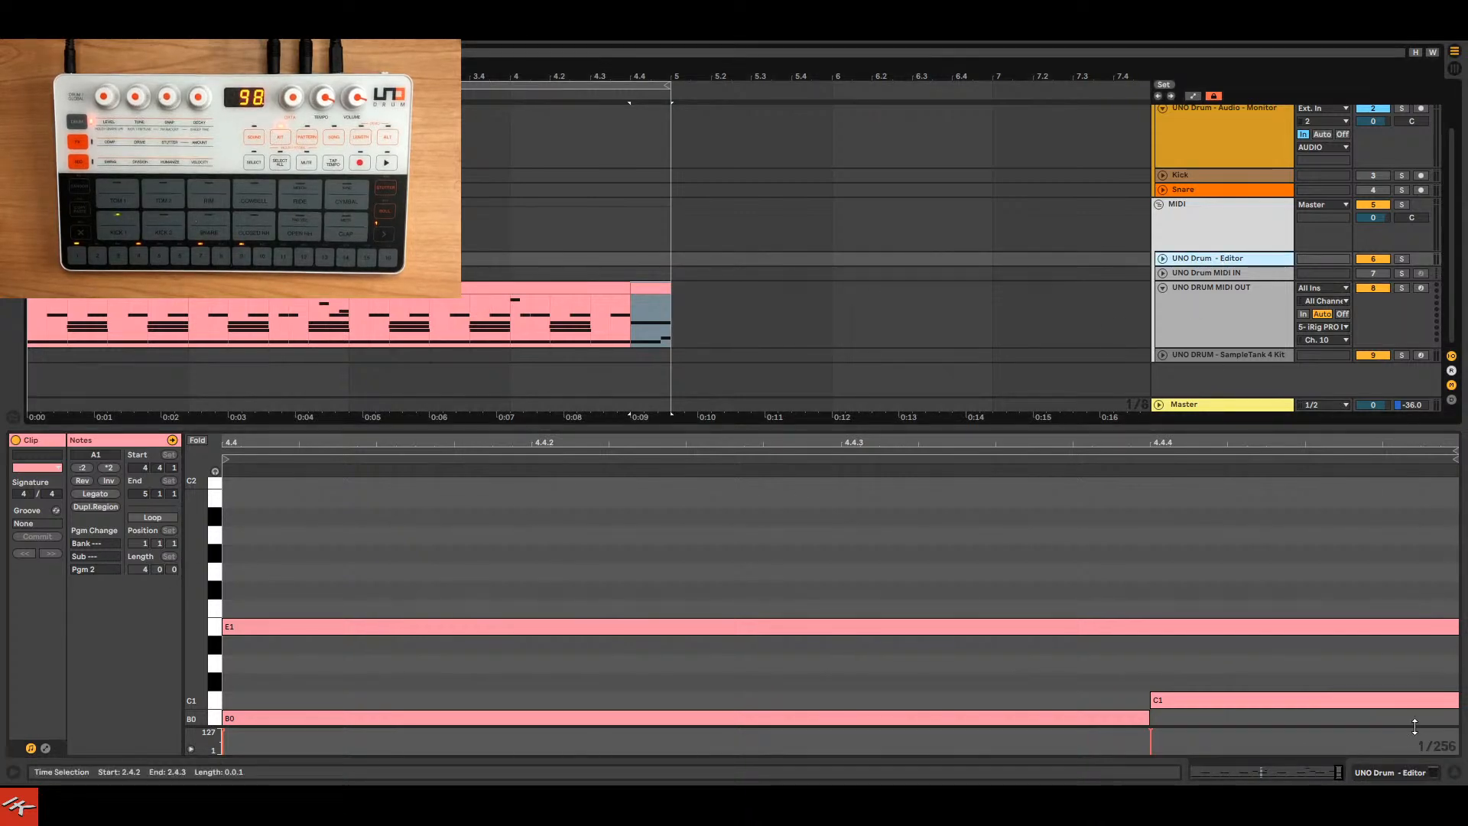
pyautogui.click(1401, 772)
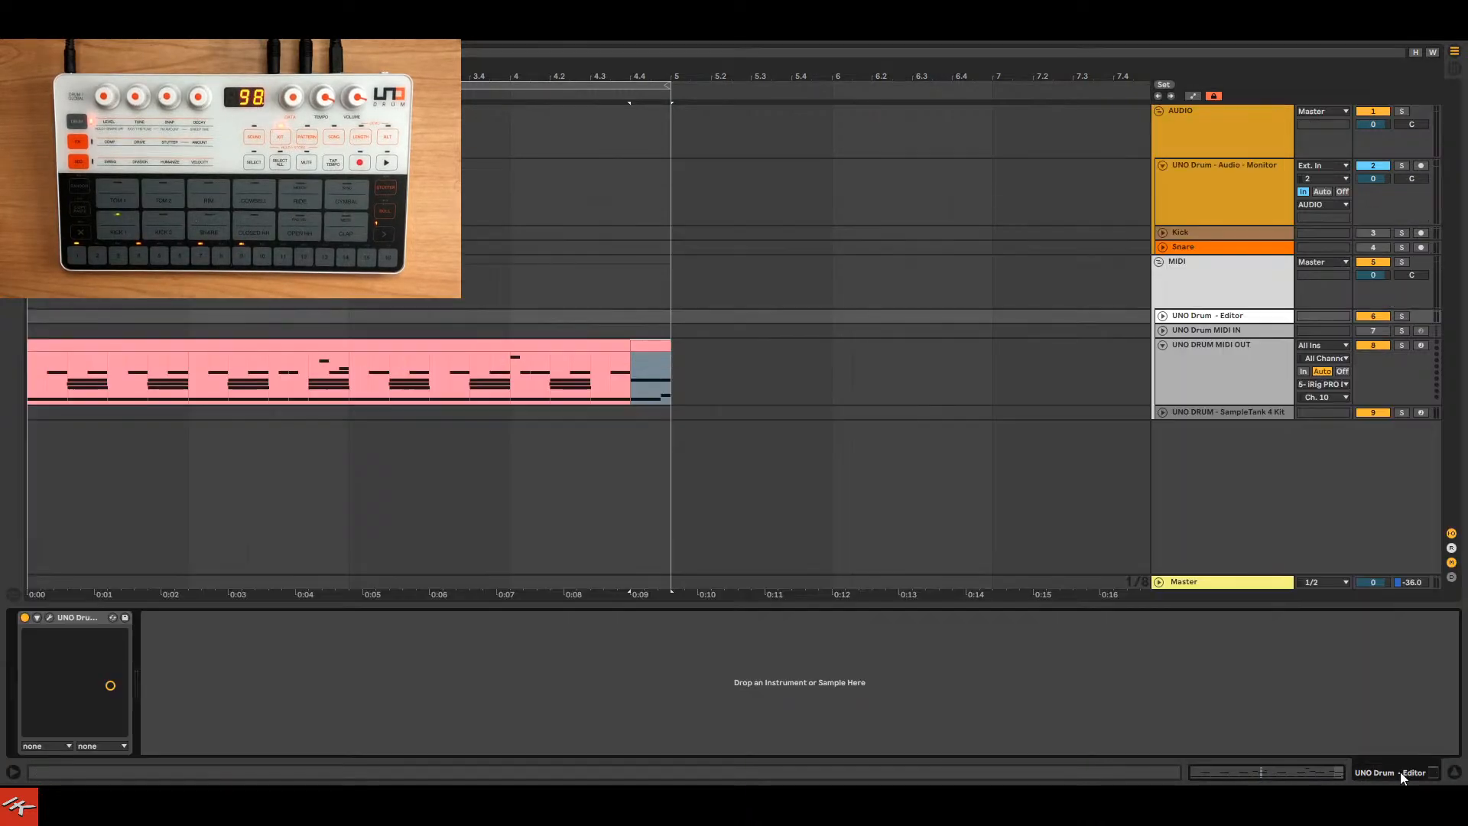
# Open the UNO Drum Editor window to view its drum page, and close it again.
pyautogui.click(50, 617)
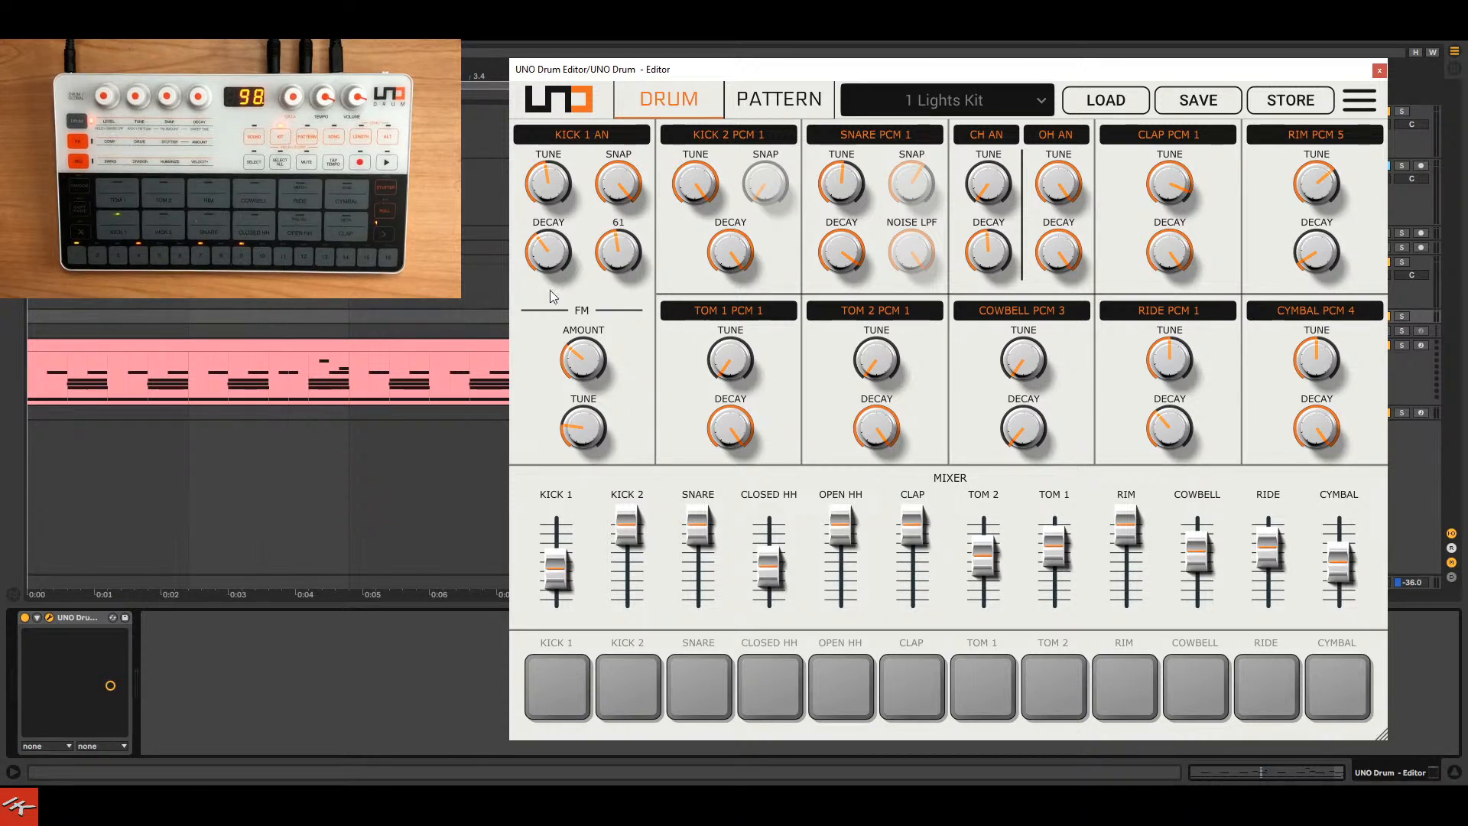
pyautogui.click(390, 346)
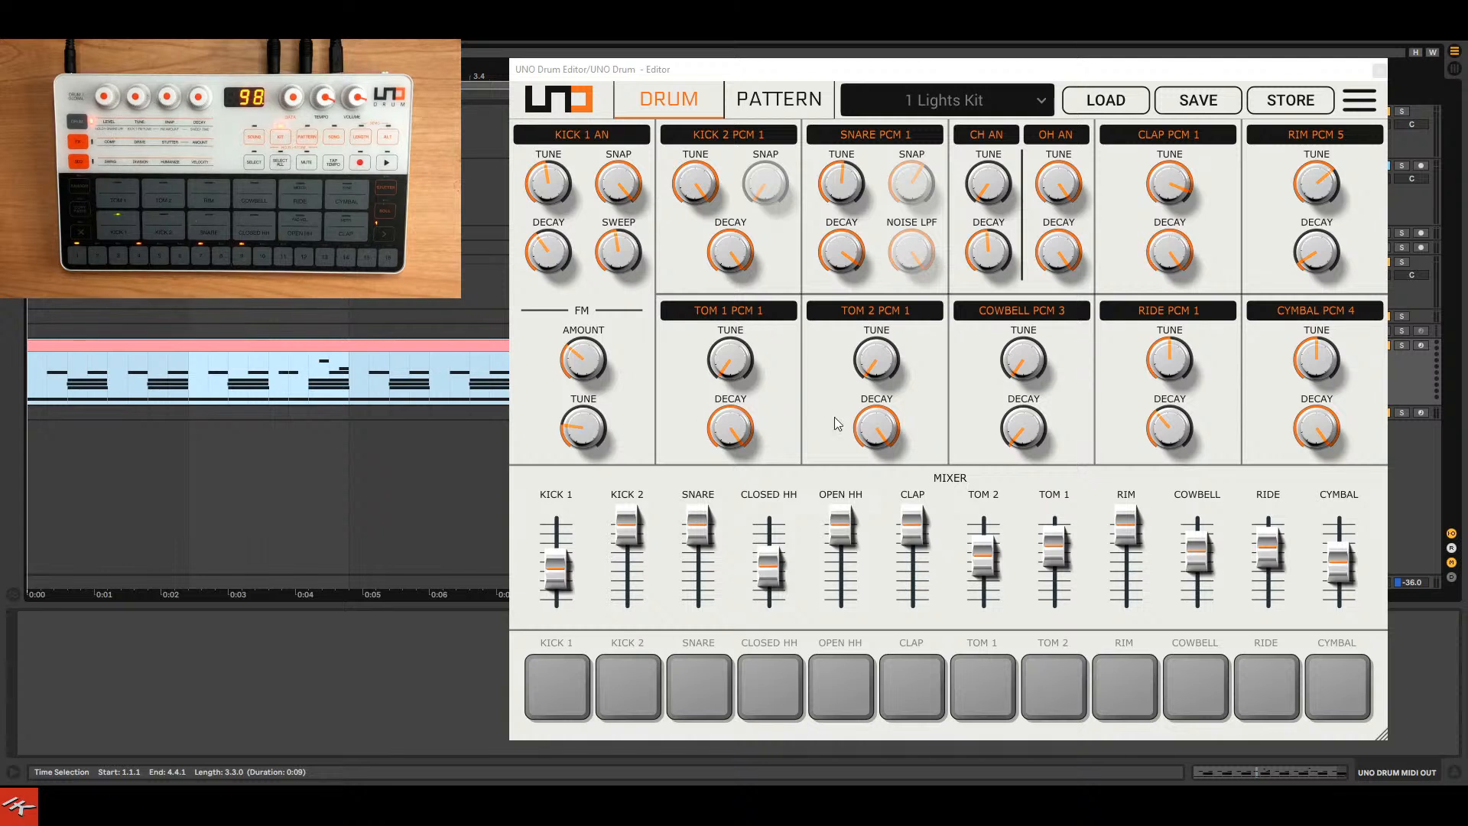
pyautogui.click(1380, 71)
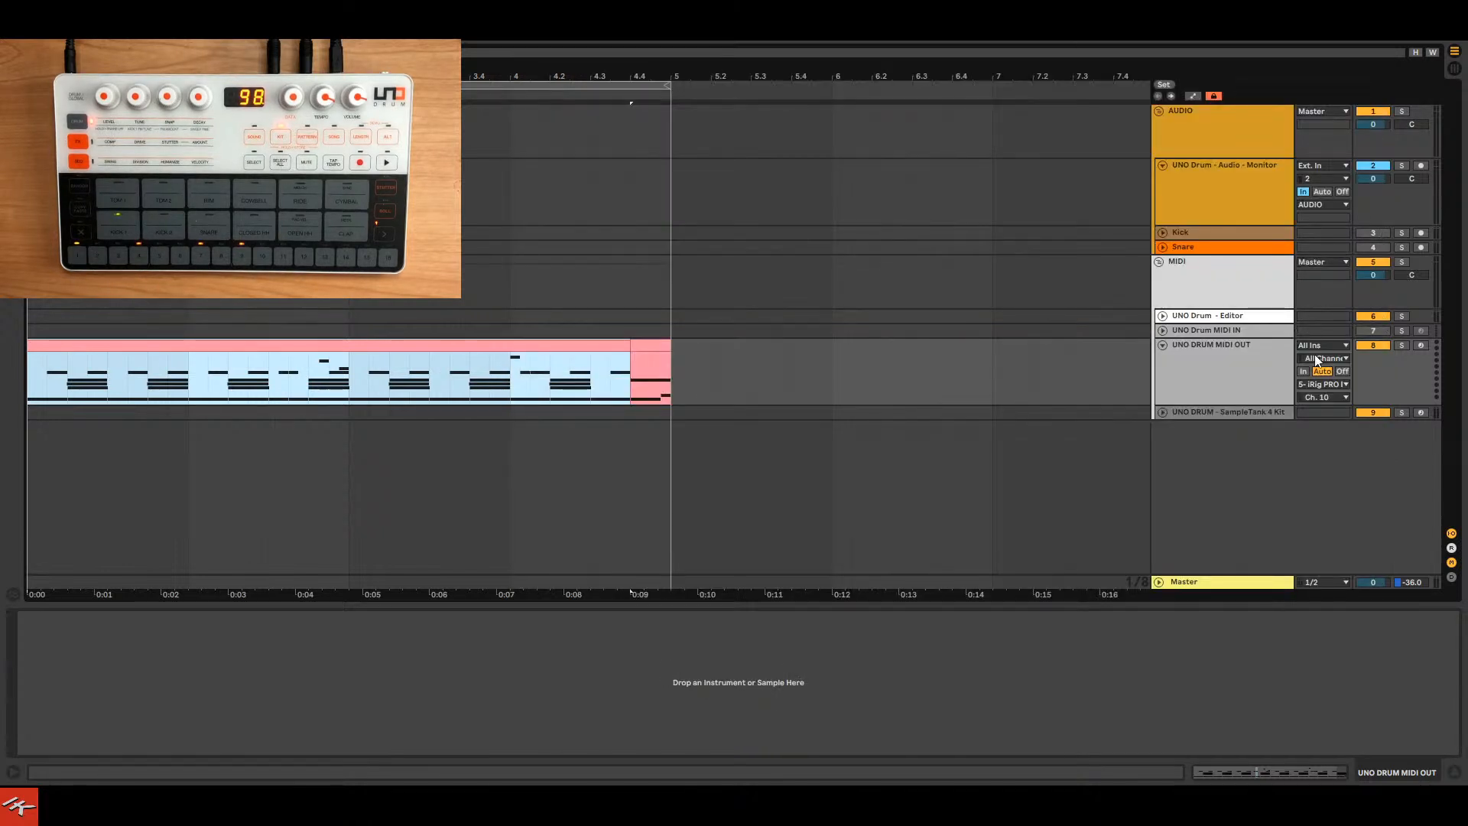
# Expand the UNO Drum - Editor track and compare its routing with that of the UNO DRUM MIDI OUT track.
pyautogui.click(1211, 316)
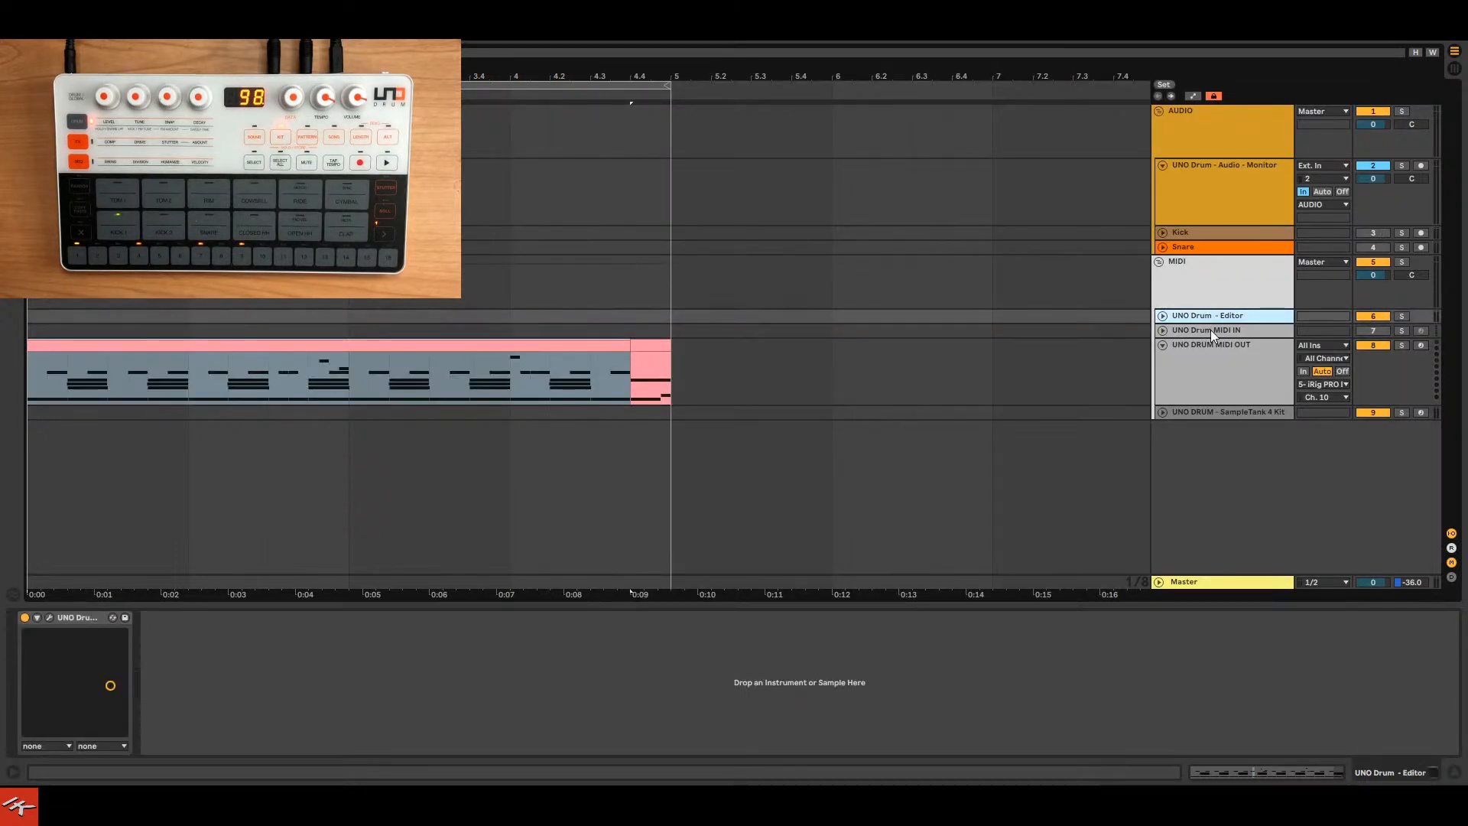
pyautogui.click(1162, 317)
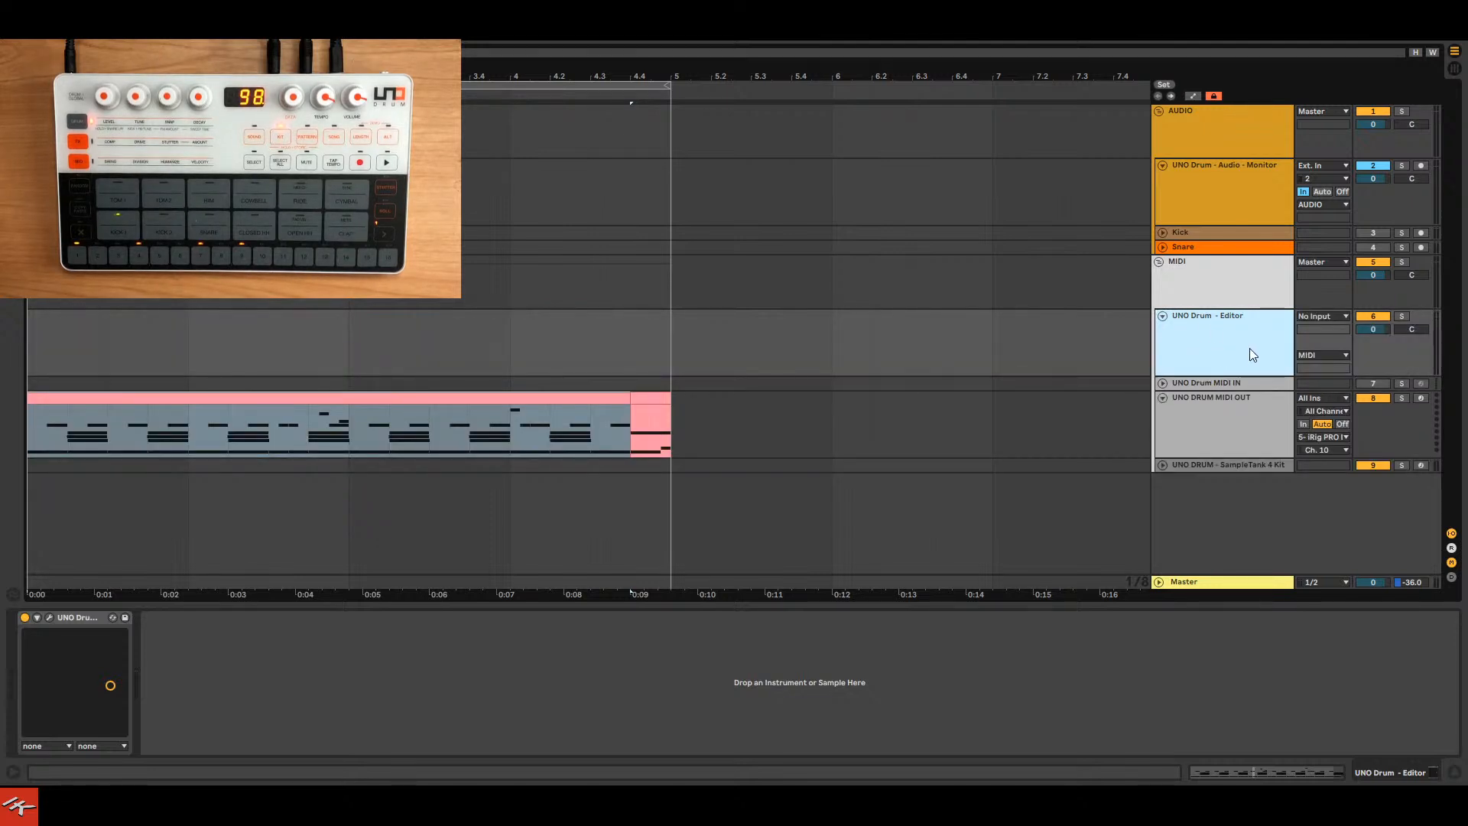
pyautogui.click(1247, 425)
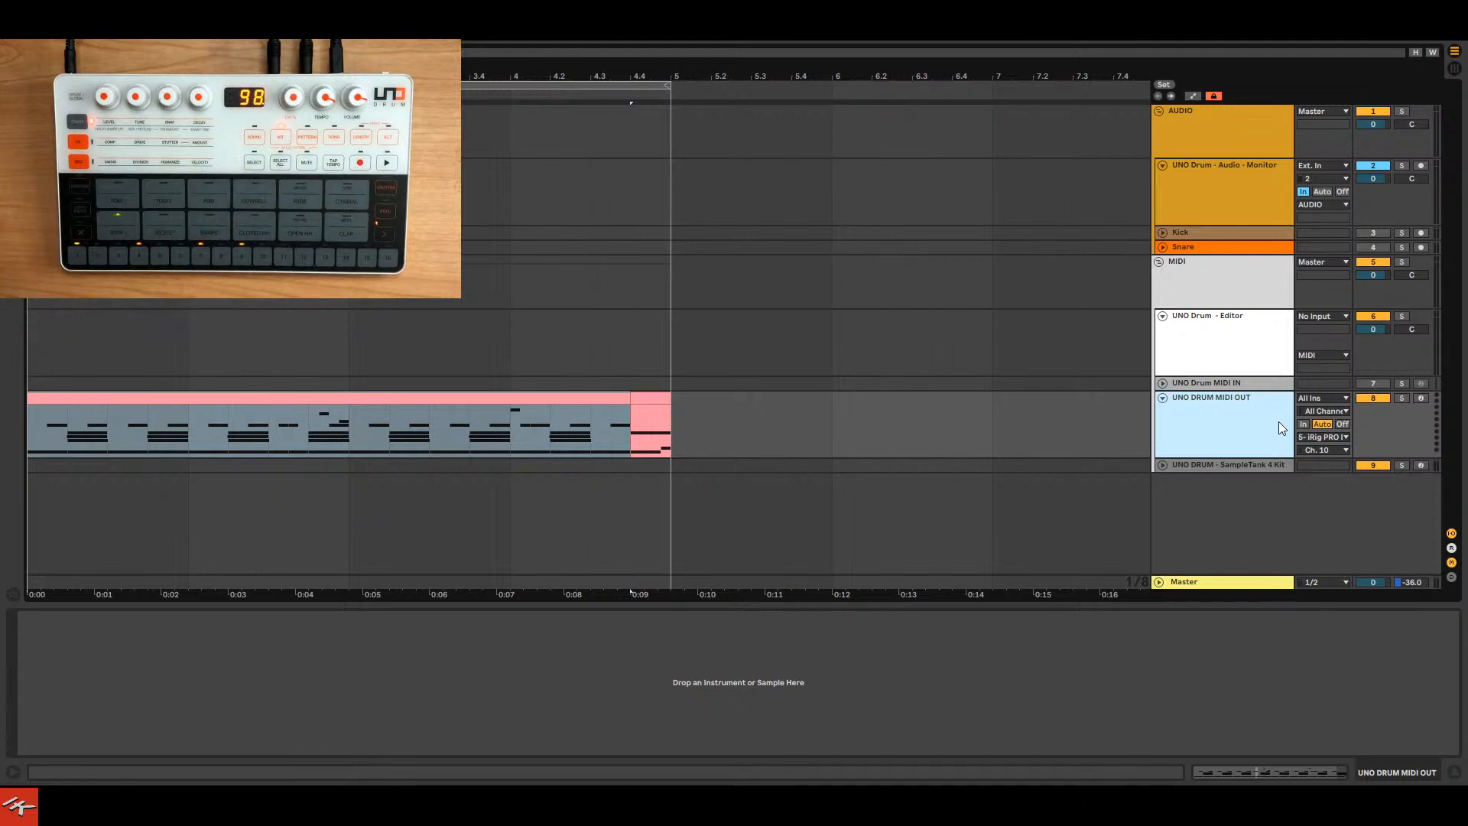
pyautogui.click(1259, 342)
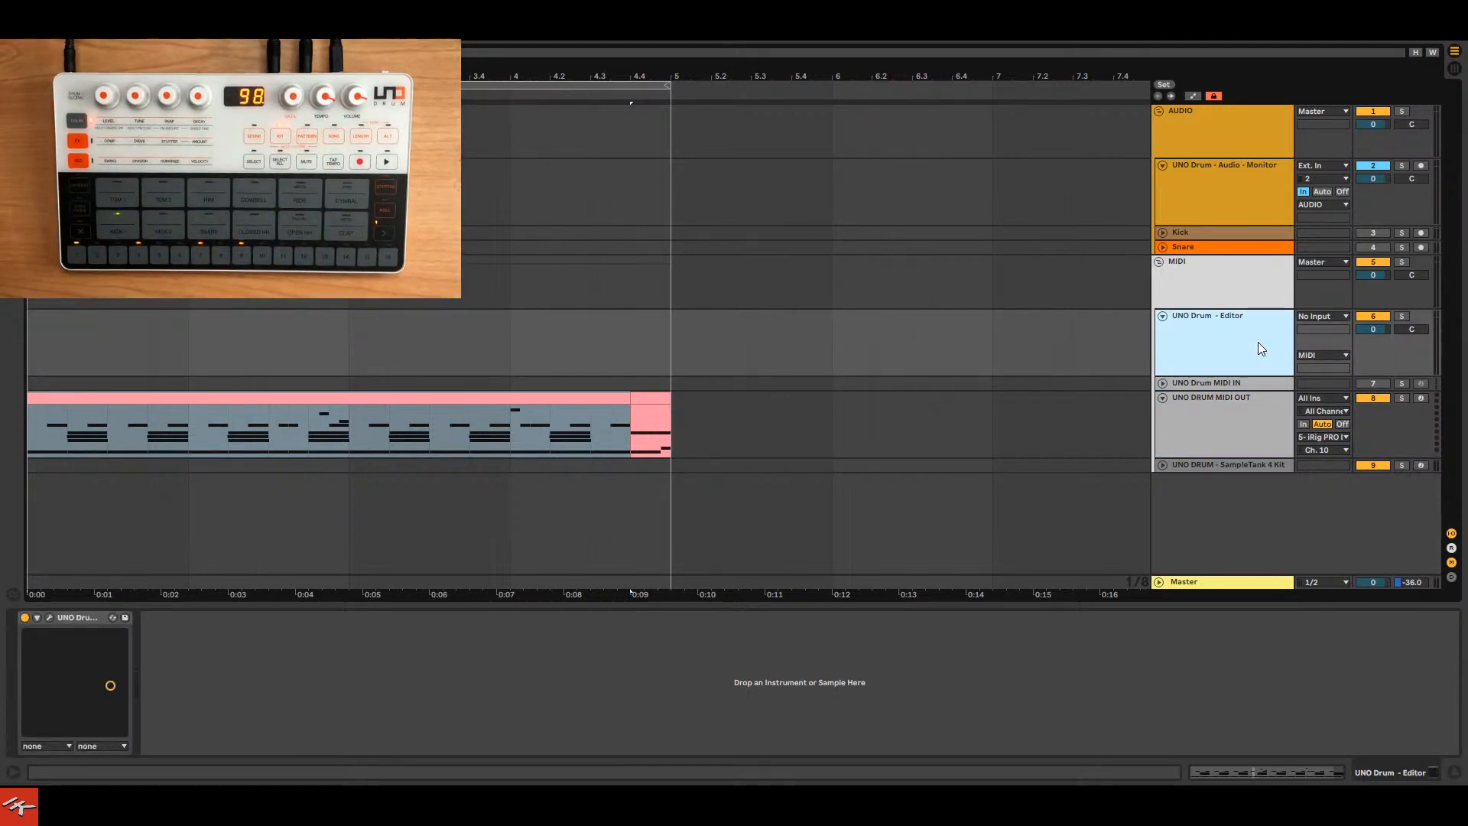
# Check the MIDI port settings in the preferences, and deactivate the UNO DRUM MIDI OUT track.
pyautogui.hotkey('ctrl', ',')
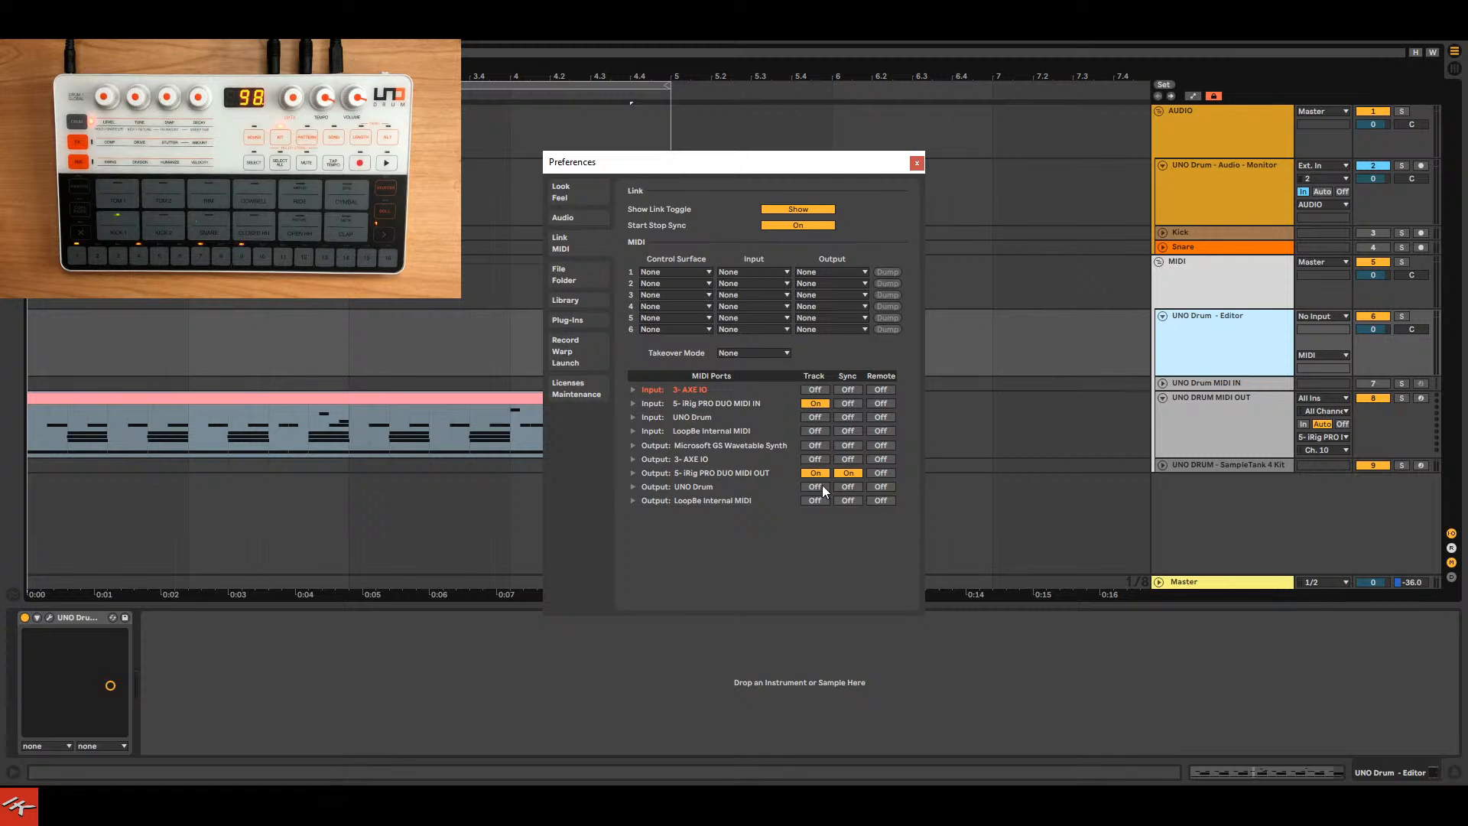
pyautogui.click(916, 162)
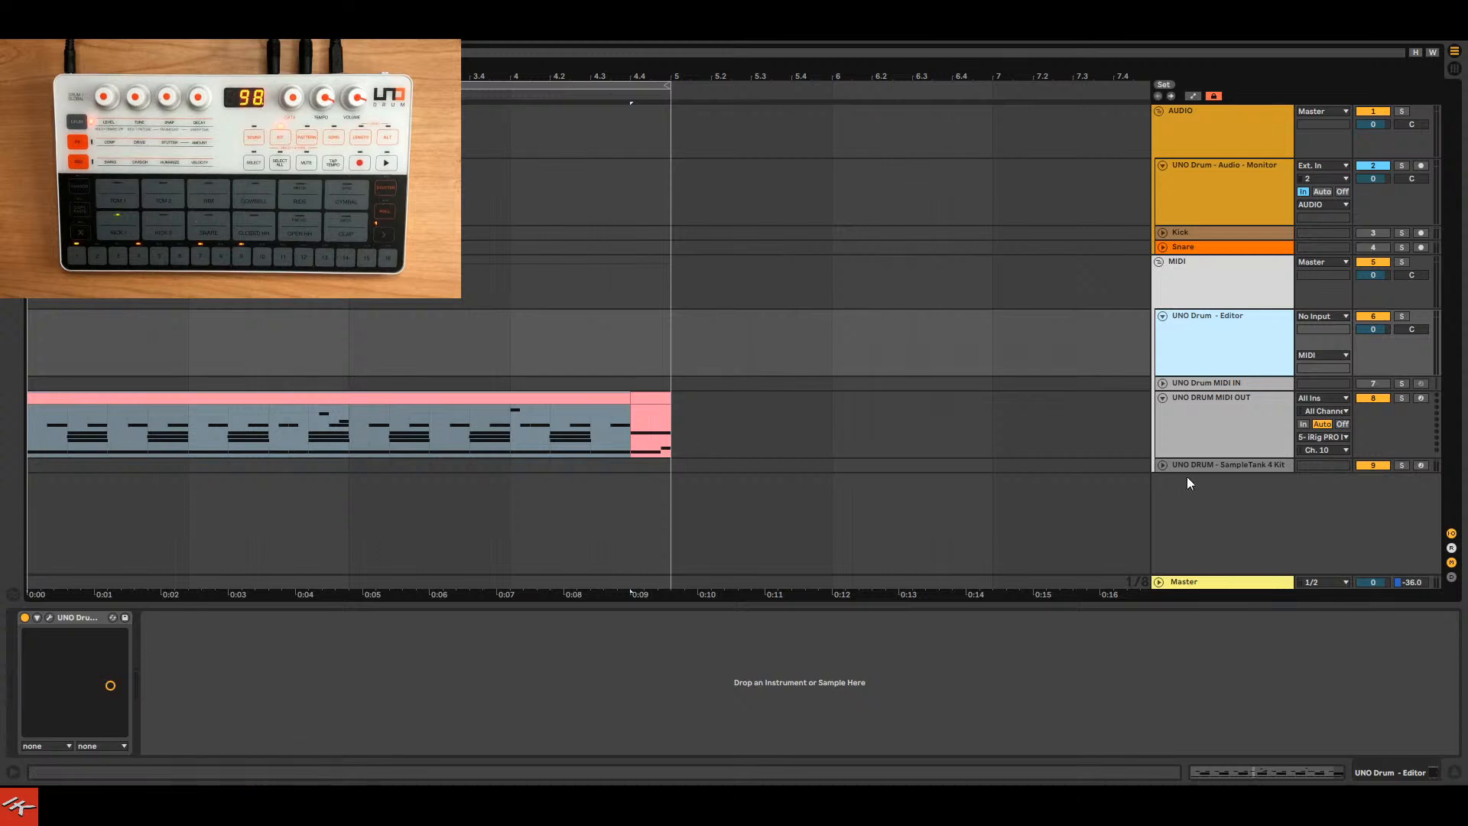
pyautogui.click(1375, 398)
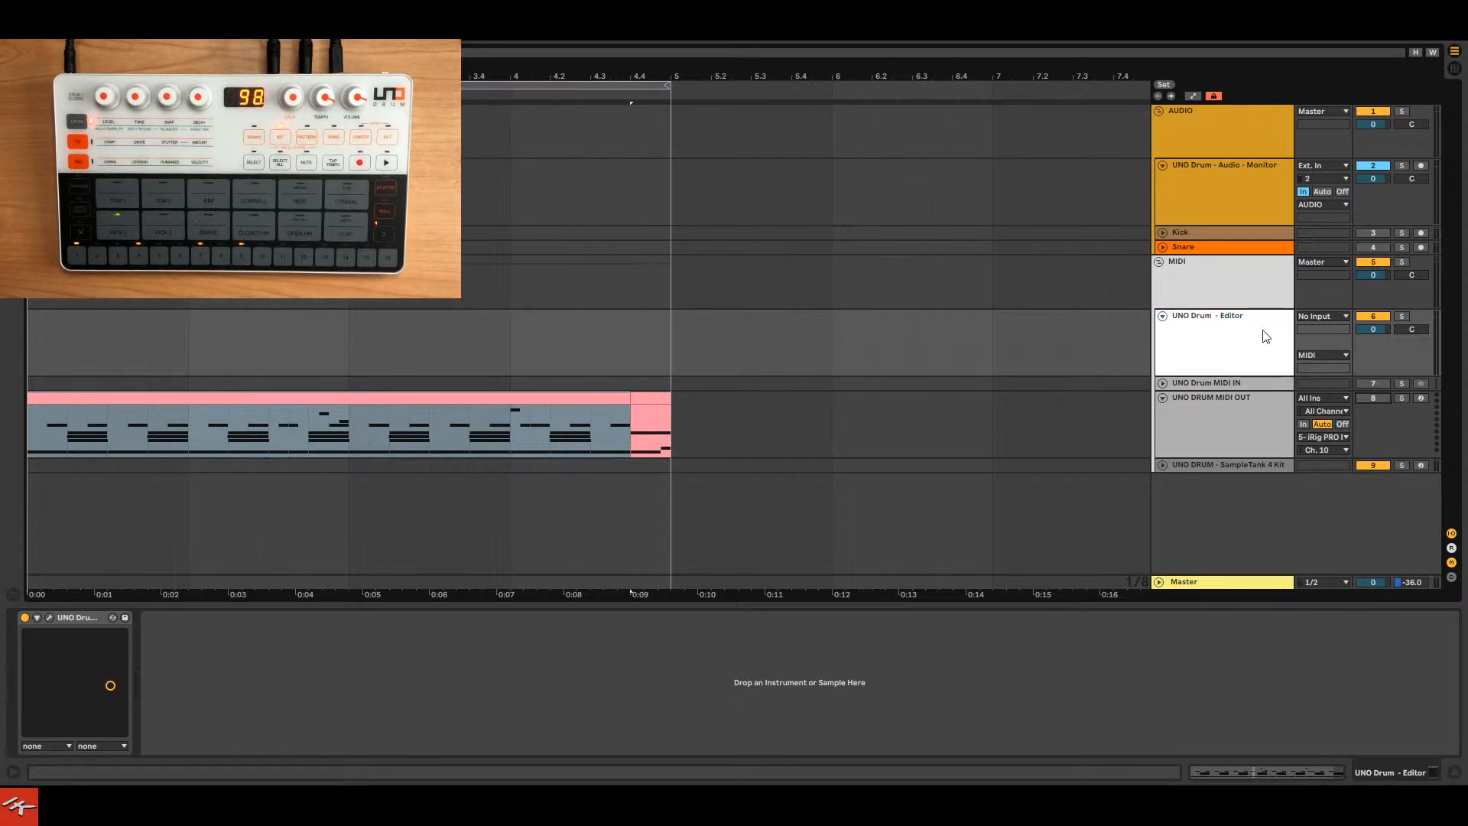
# Set MIDI SYNC to EXTERNAL in the UNO Drum Editor's MIDI settings.
pyautogui.click(50, 617)
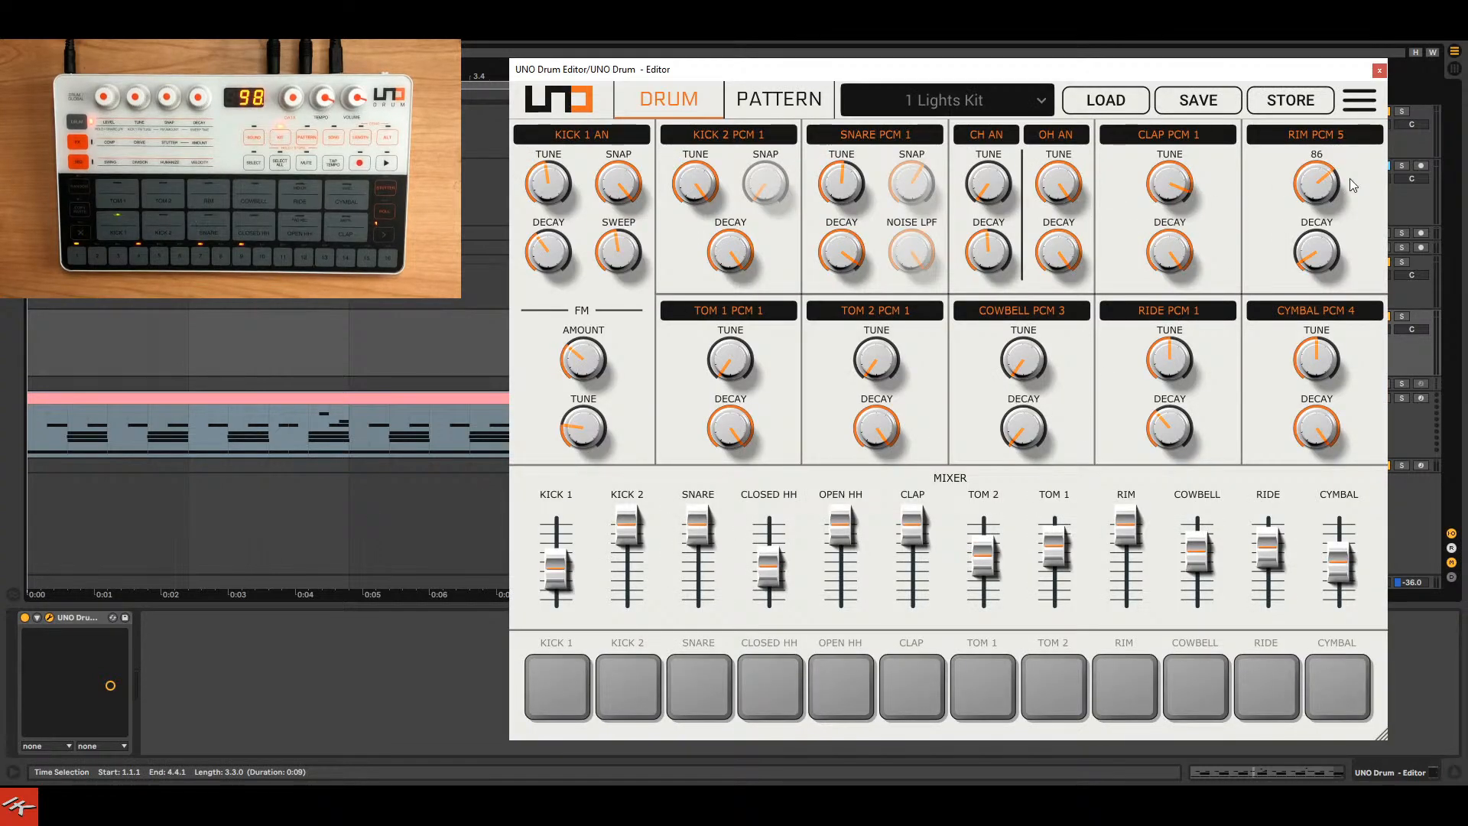
pyautogui.click(1356, 107)
pyautogui.click(1210, 371)
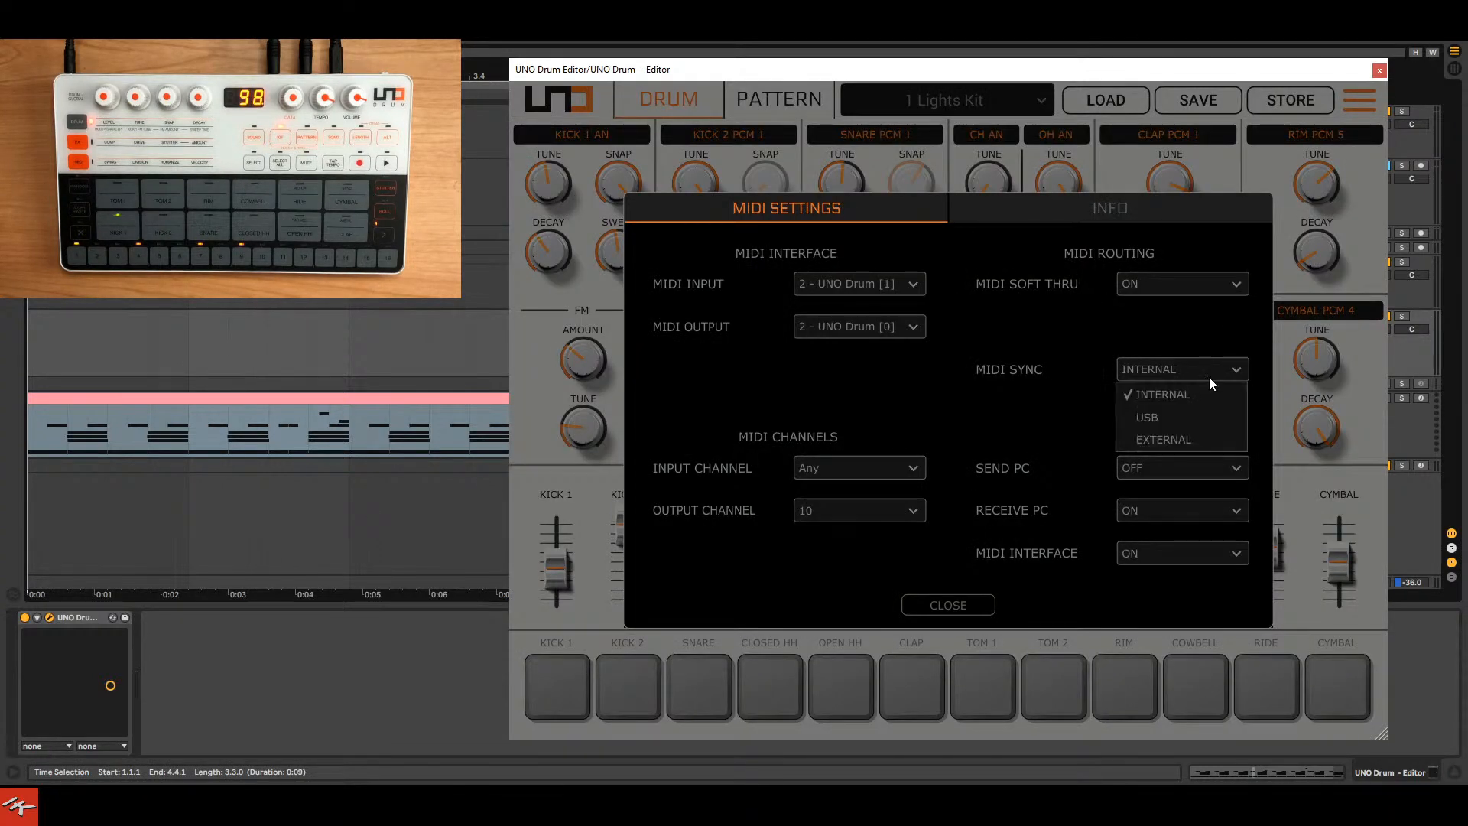
pyautogui.click(1193, 440)
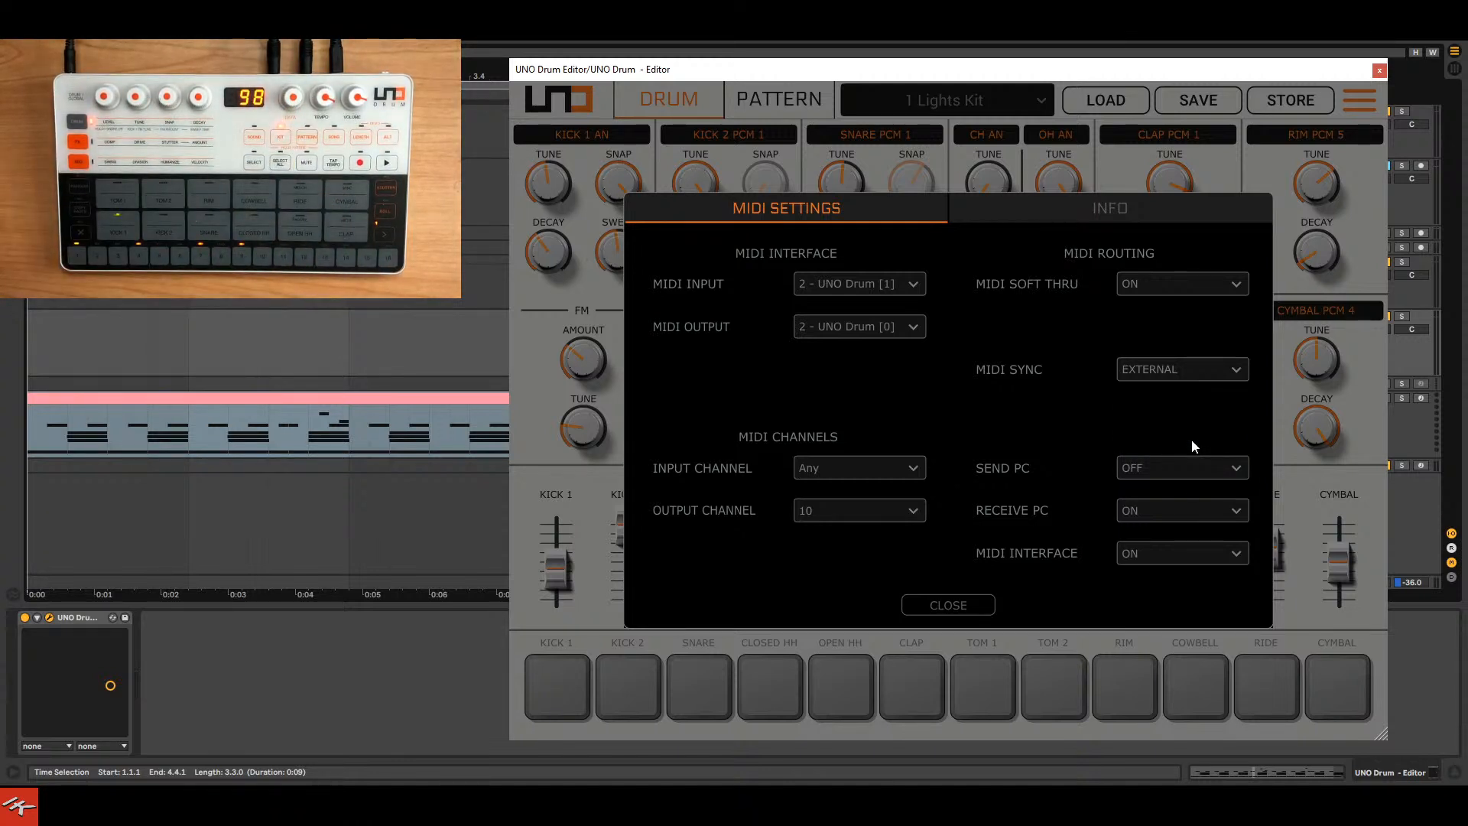
# Place the insert marker at the arrangement's start, close the MIDI settings, and show the editor's pattern grid.
pyautogui.click(647, 40)
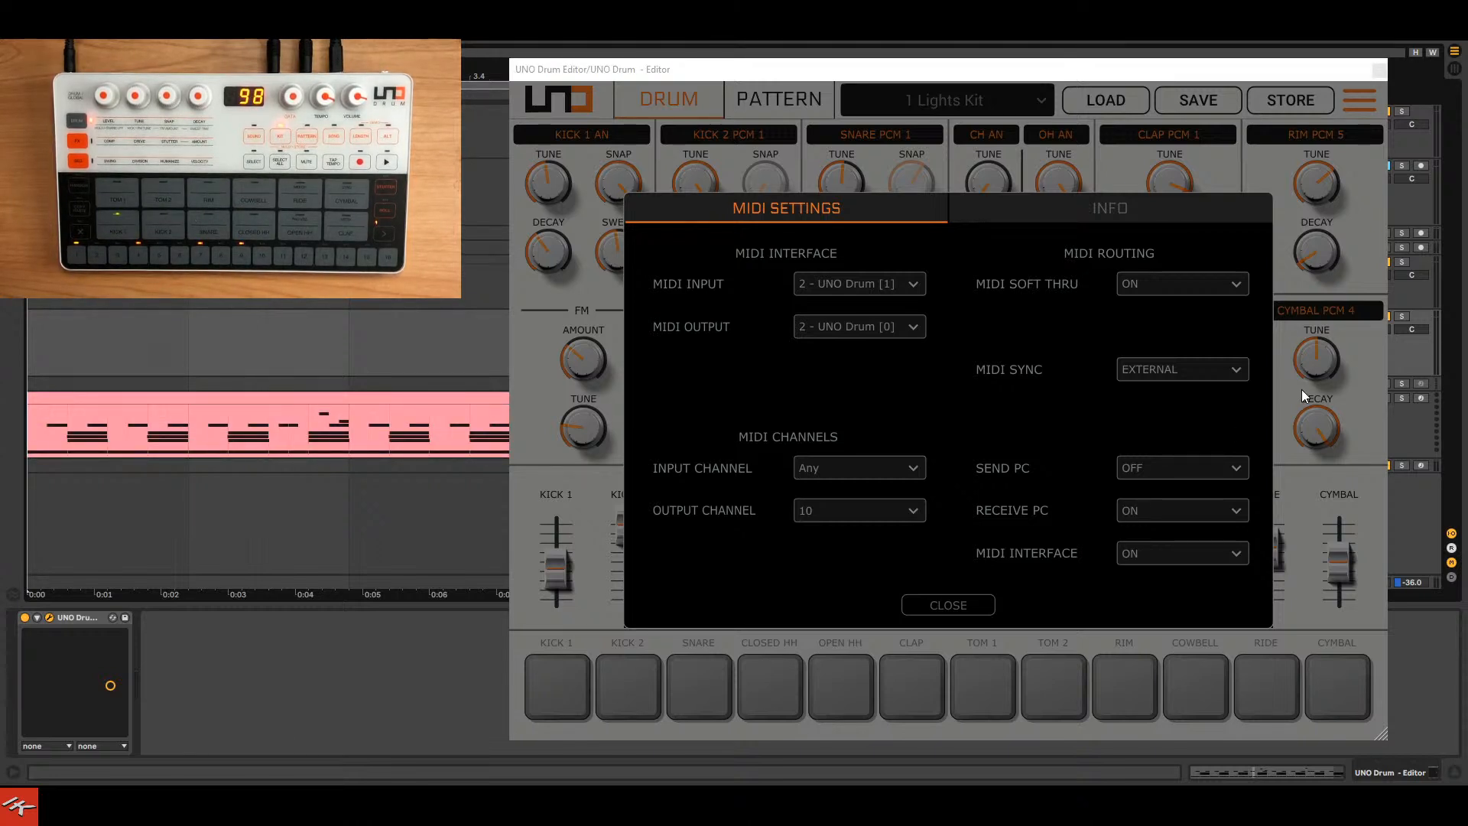
pyautogui.click(949, 605)
pyautogui.click(780, 100)
pyautogui.click(1046, 423)
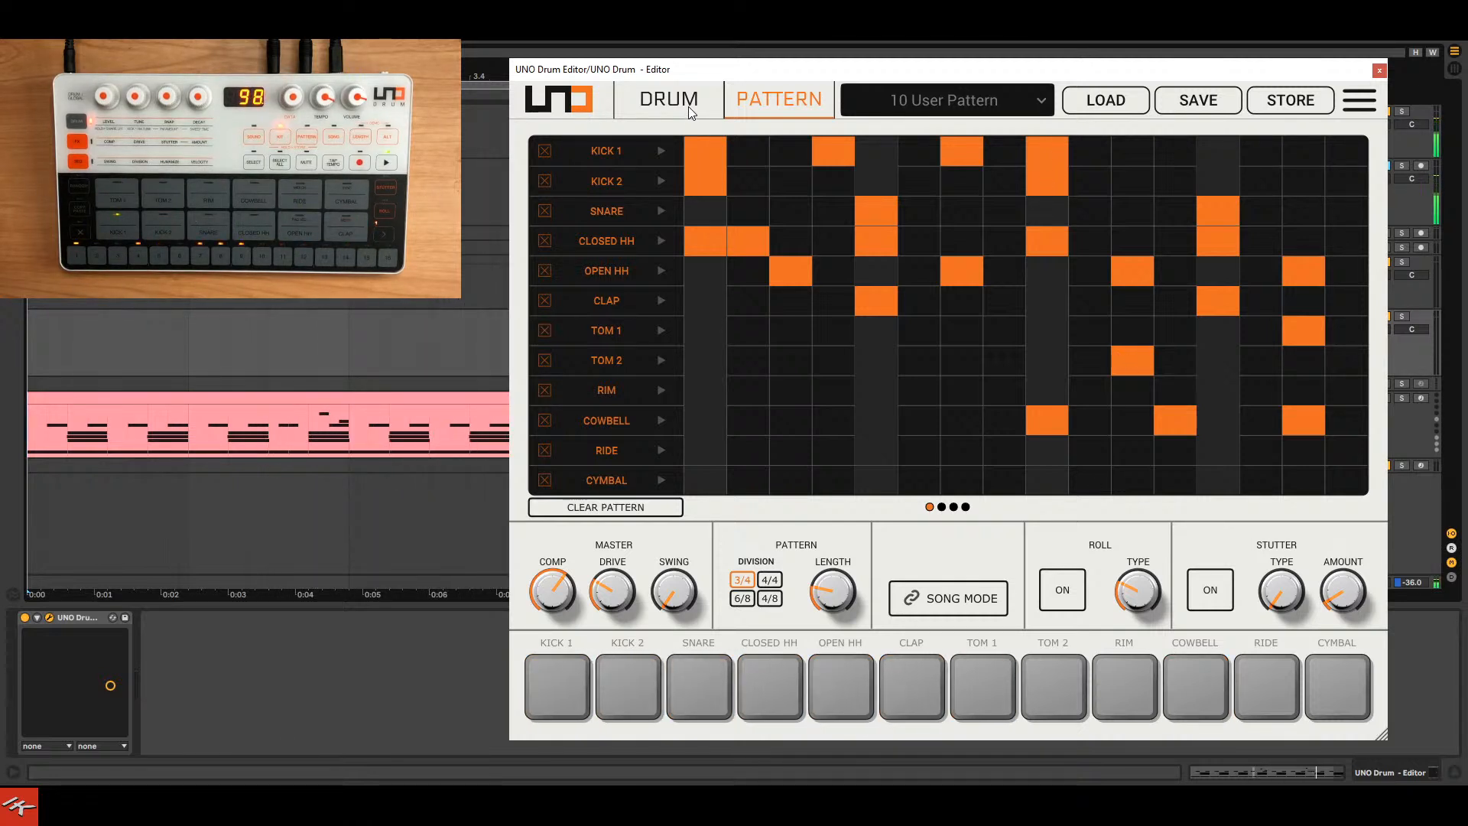
# Load pattern 3 Dance Beat 2 and play it from the arrangement's start, switching to 2 Dance Beat during playback.
pyautogui.click(1012, 97)
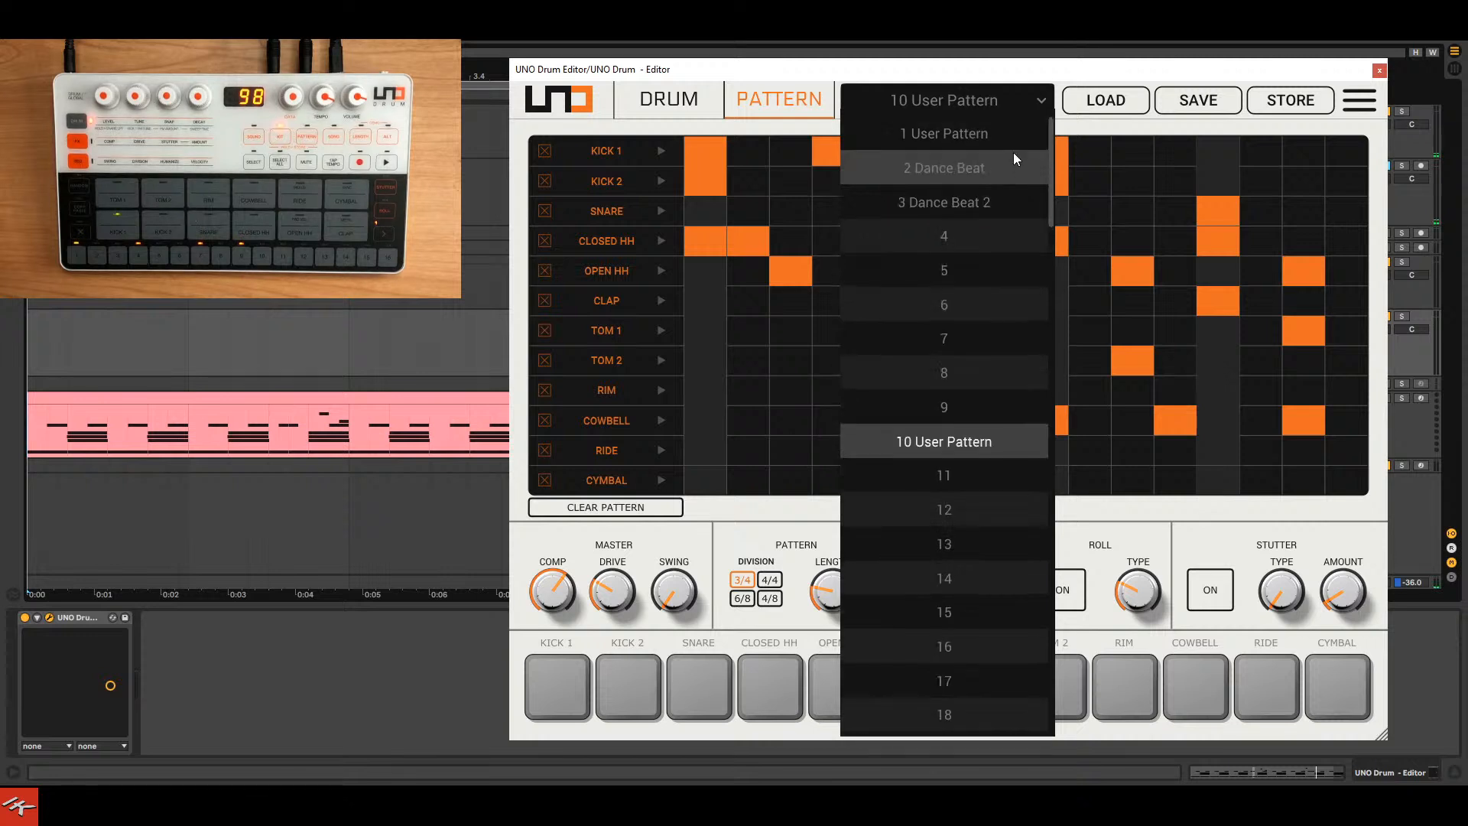
pyautogui.click(1005, 200)
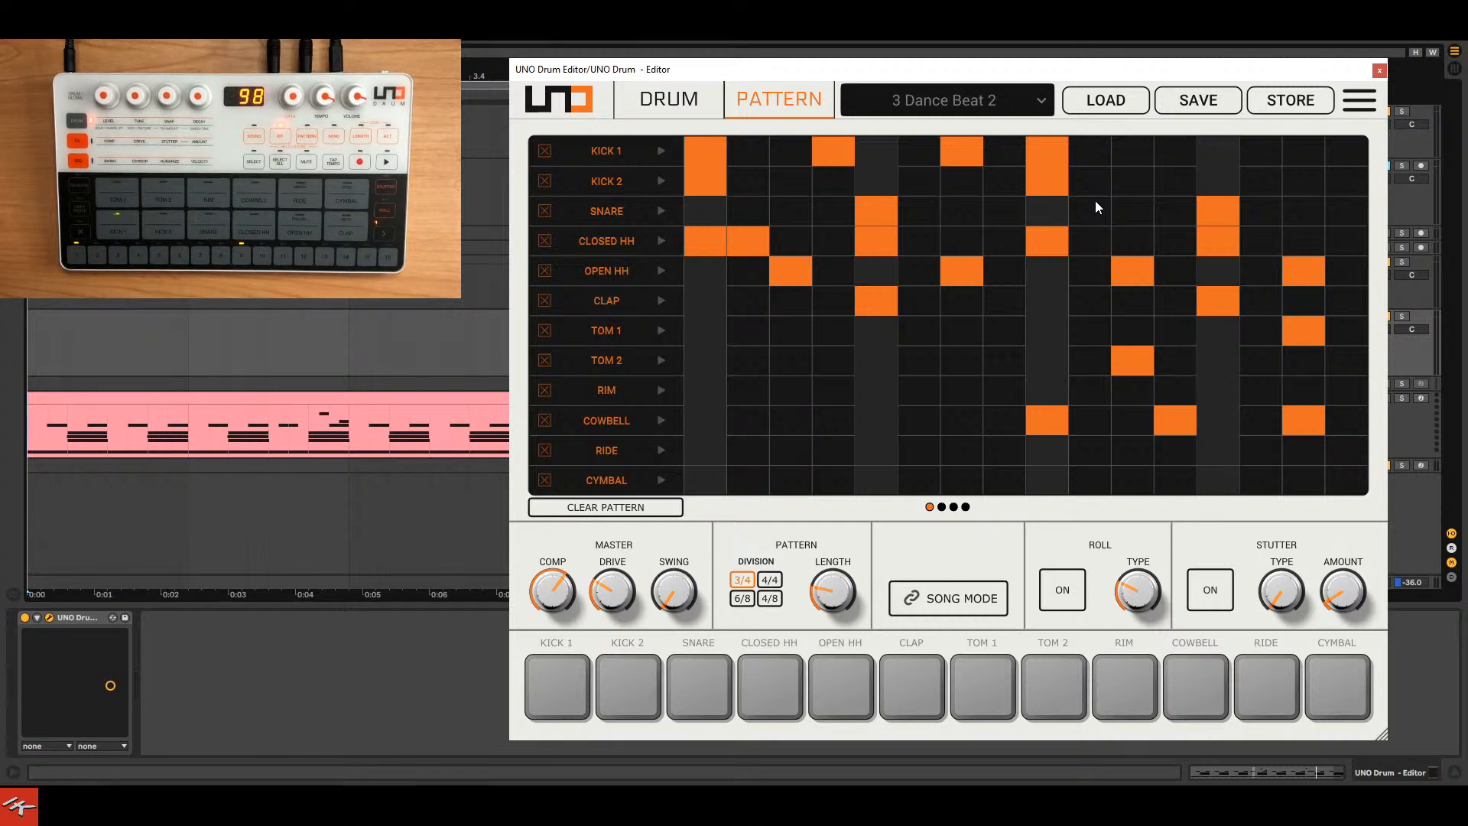
pyautogui.press('space')
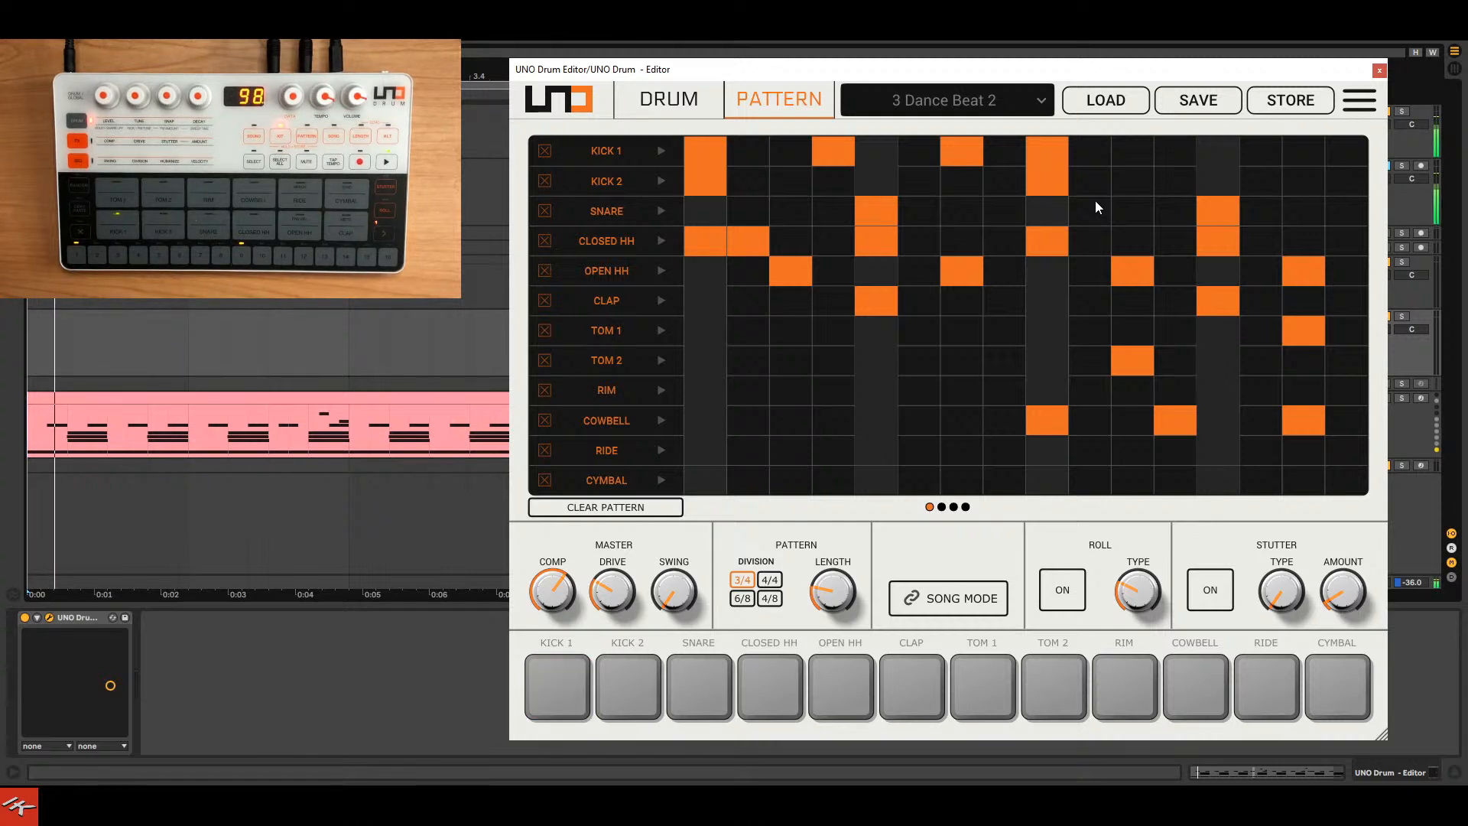
pyautogui.click(1016, 100)
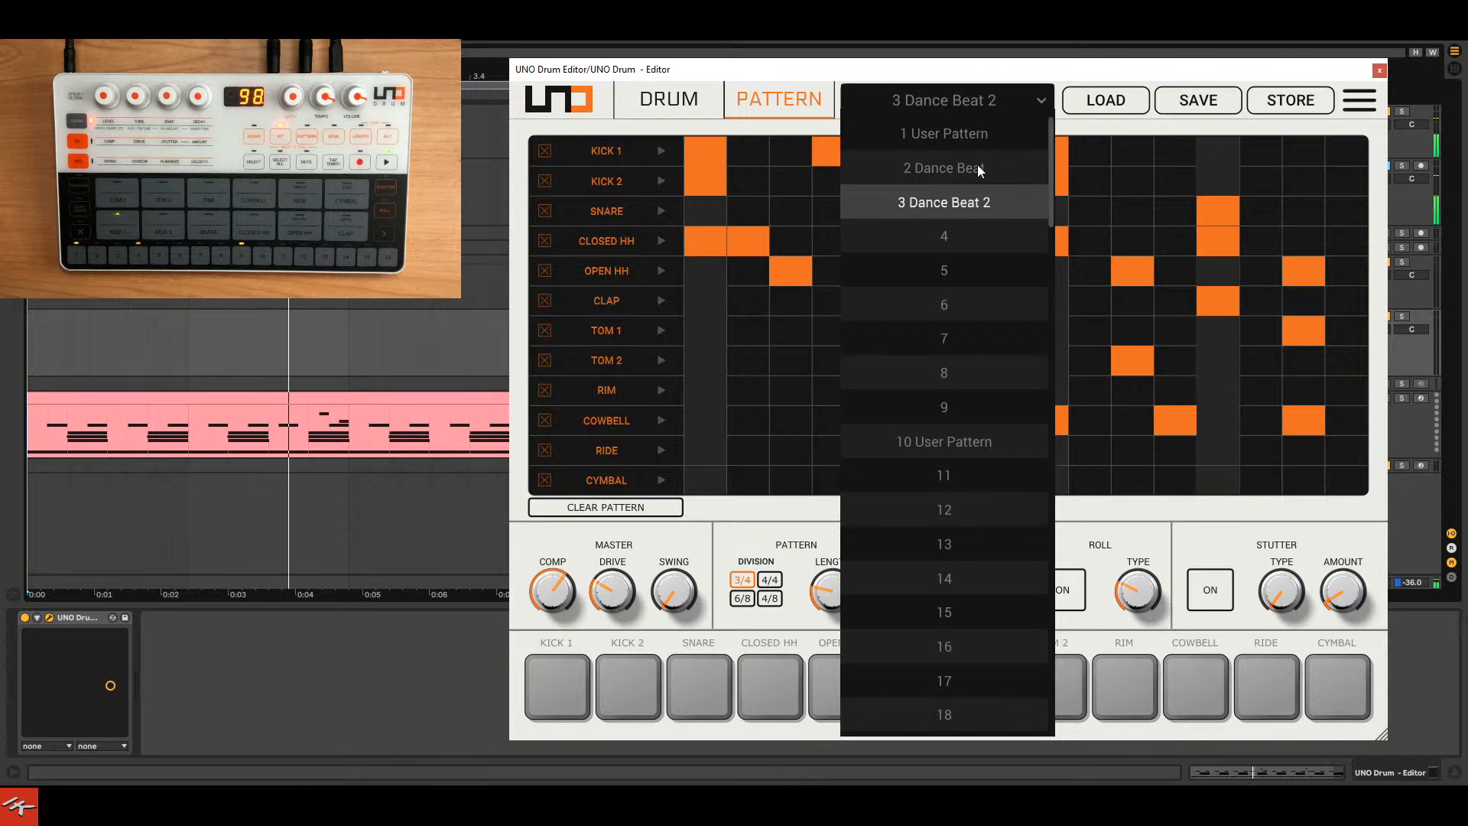
pyautogui.click(977, 166)
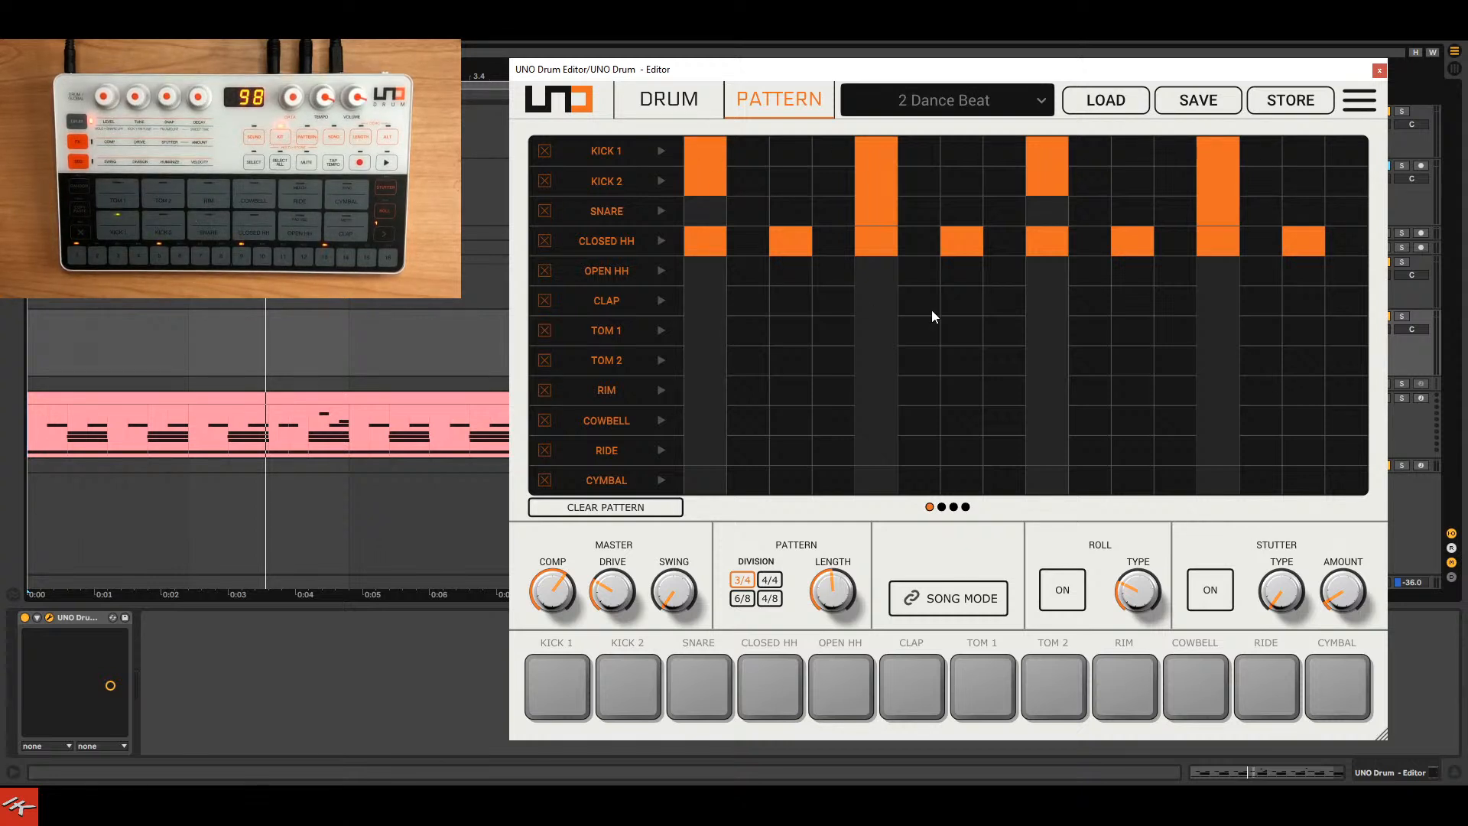
pyautogui.moveTo(1273, 77)
pyautogui.mouseDown()
pyautogui.moveTo(1153, 81)
pyautogui.moveTo(1262, 90)
pyautogui.mouseUp()
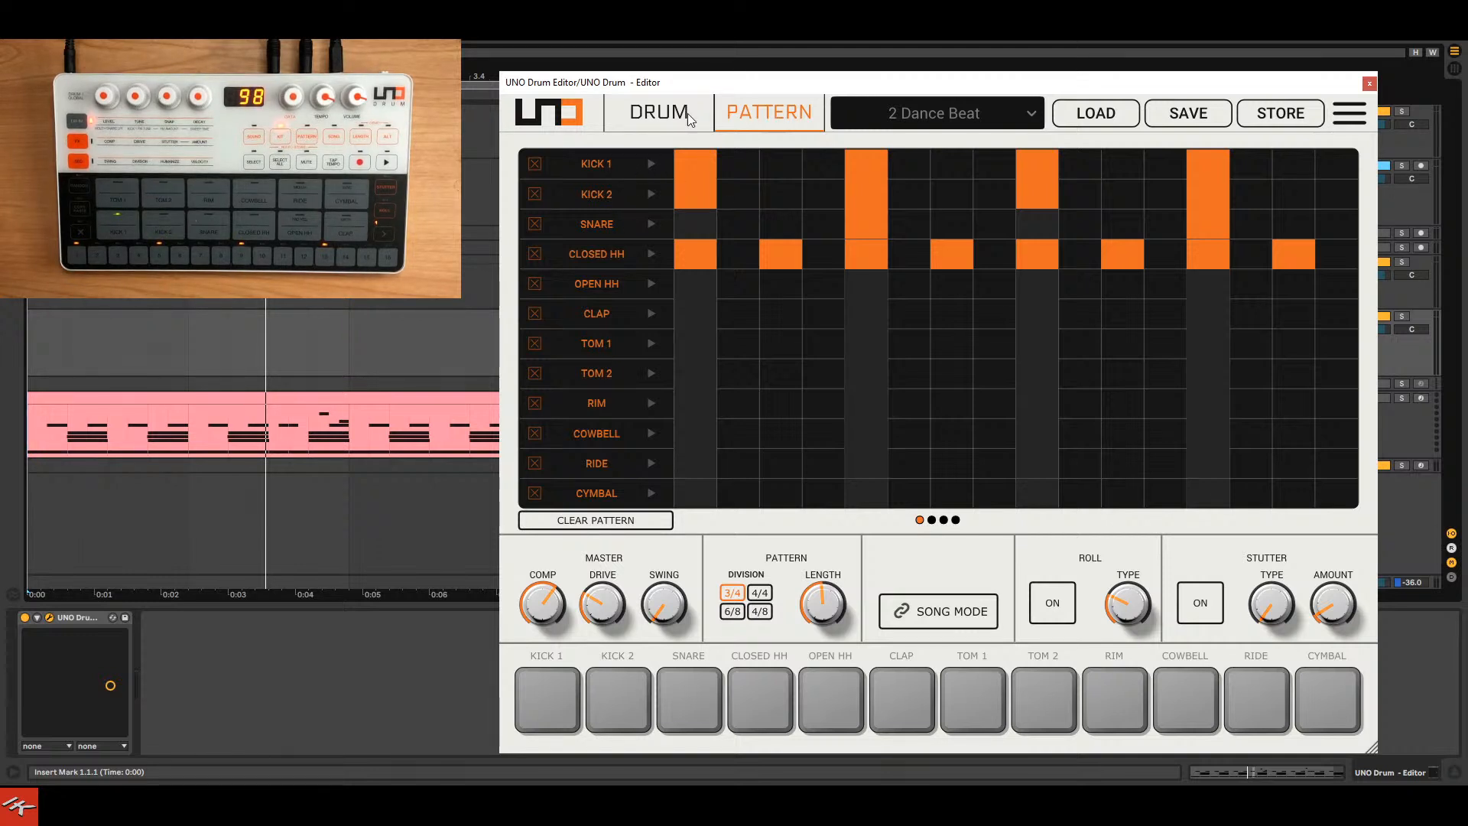
# Lower the velocity of Kick 1's second, third and fourth hits in 2 Dance Beat, and show its per-step tune values.
pyautogui.click(655, 162)
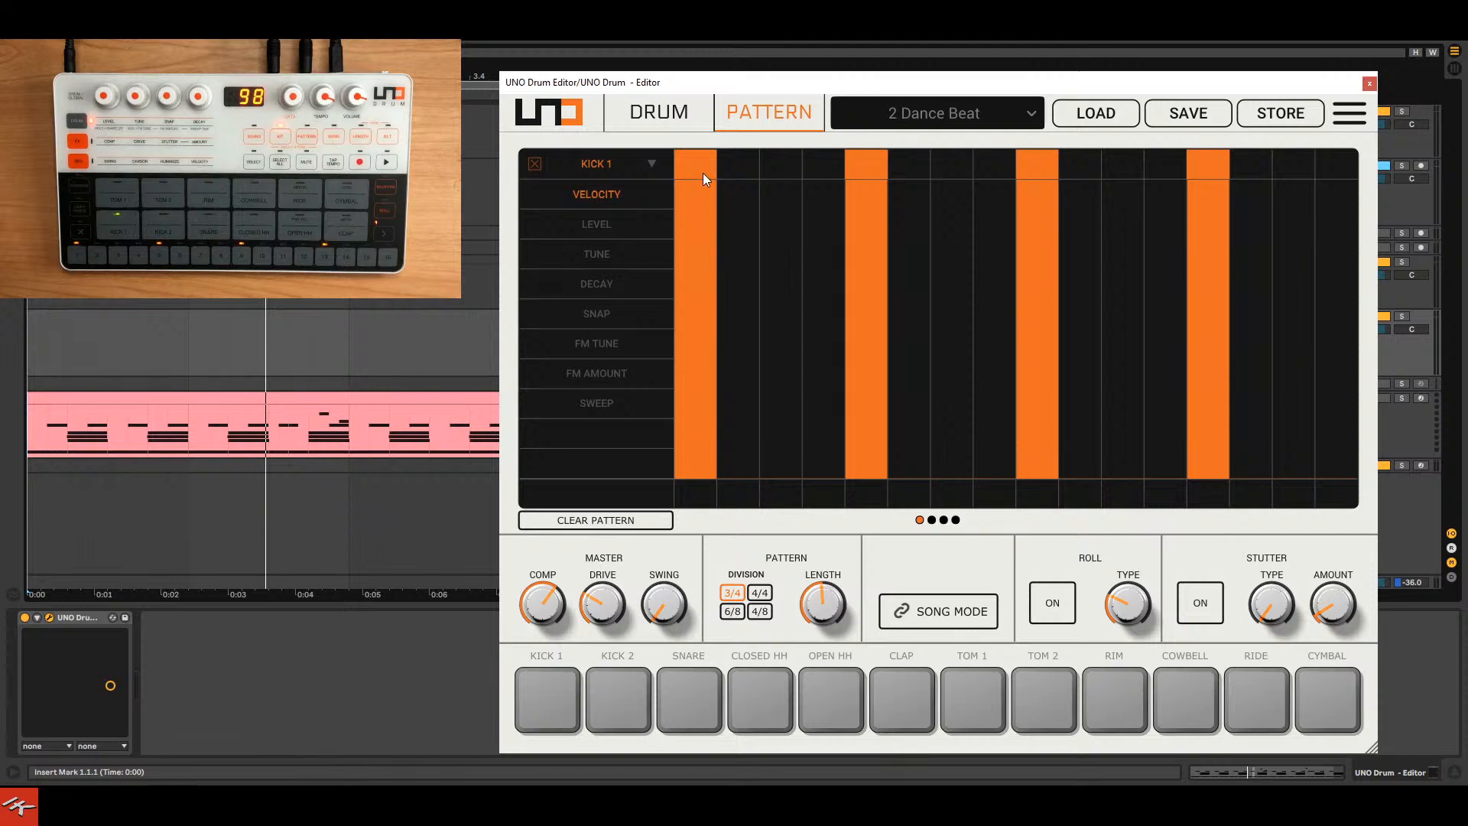
pyautogui.click(879, 203)
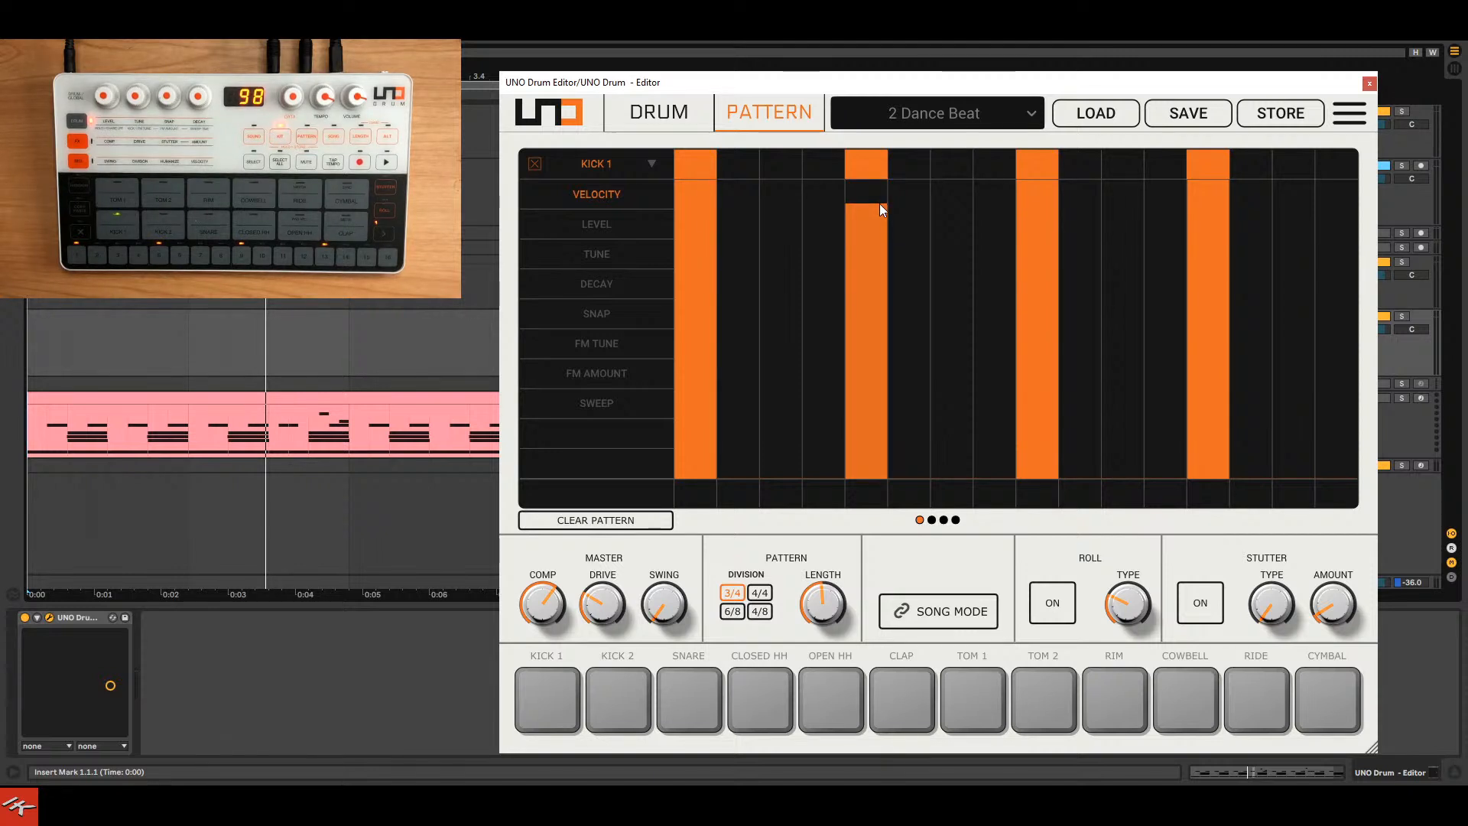
pyautogui.click(1035, 218)
pyautogui.click(1206, 218)
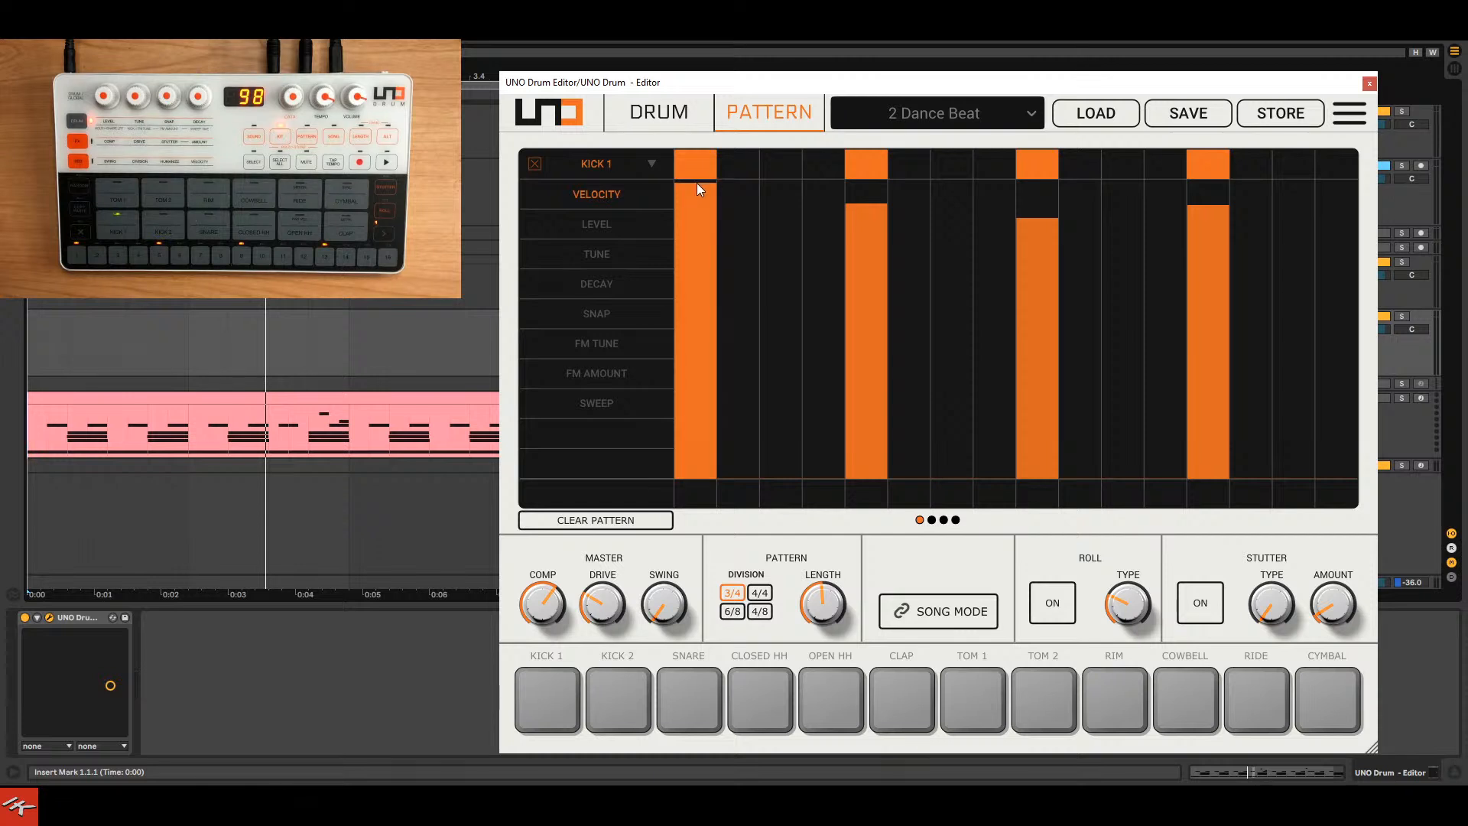
pyautogui.click(631, 224)
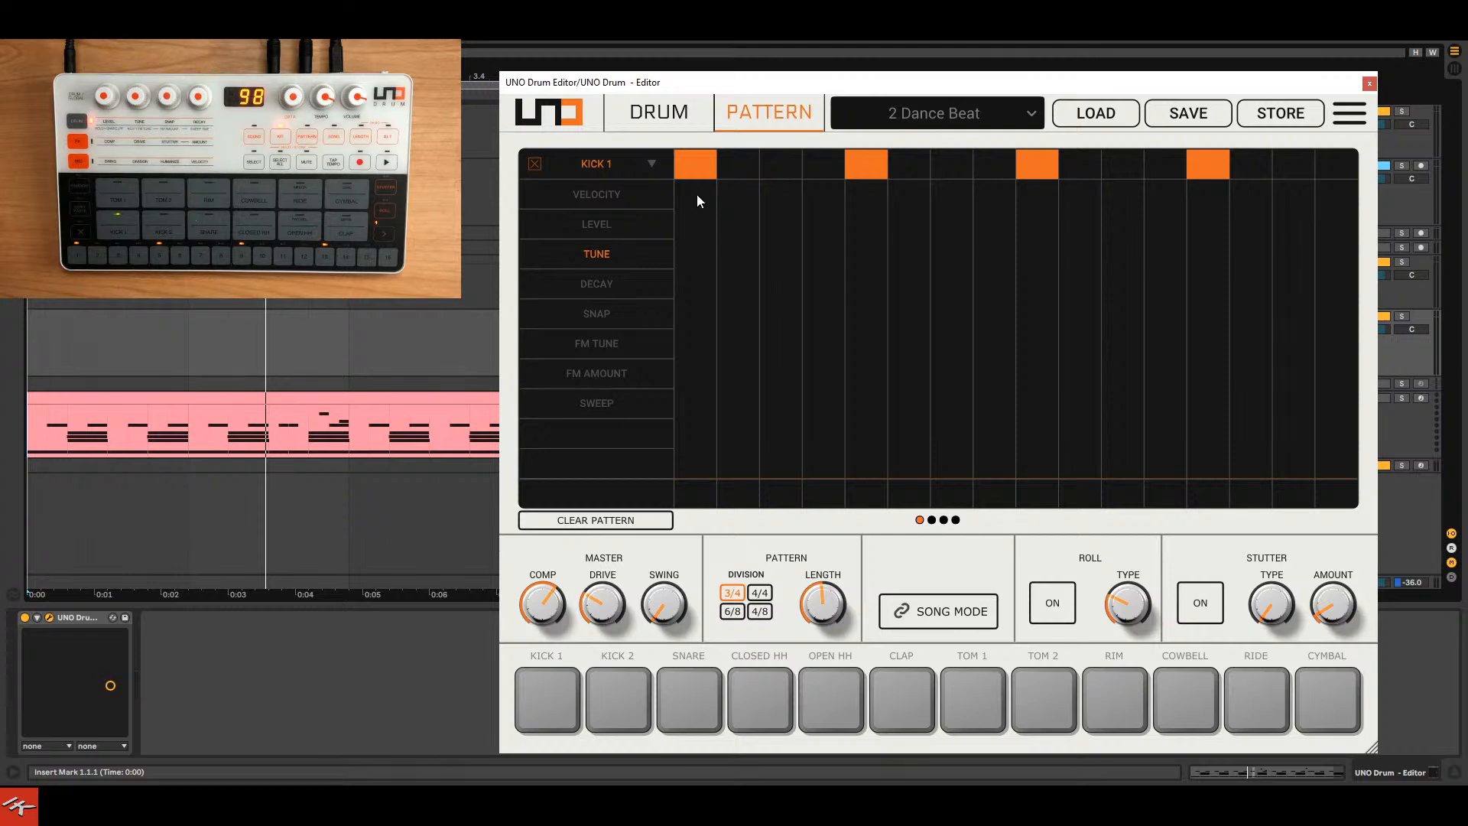
# Look at the drum page, load 10 User Pattern, and collapse Kick 1's parameters to show the full pattern grid.
pyautogui.click(693, 114)
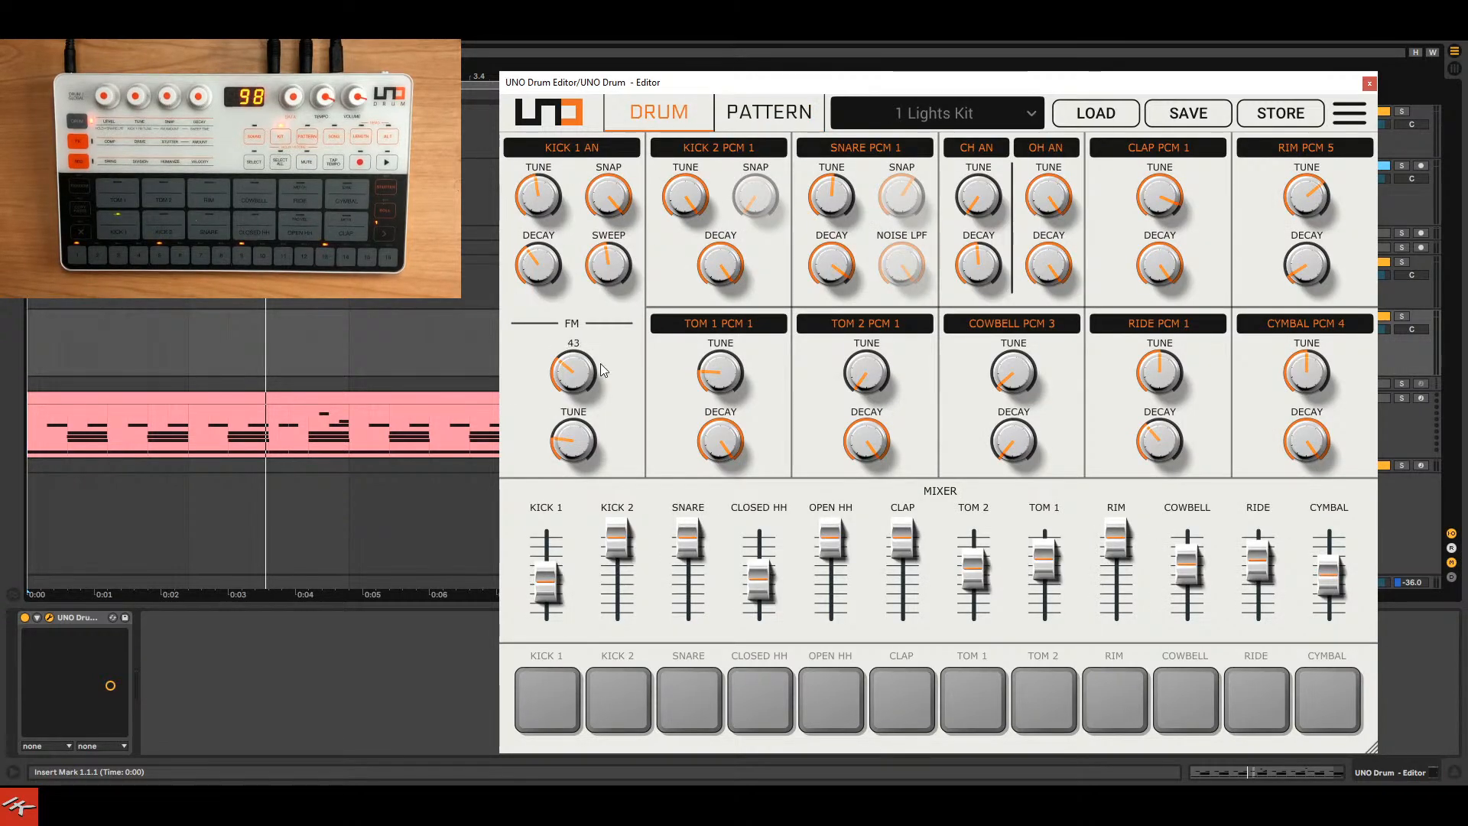
pyautogui.click(923, 131)
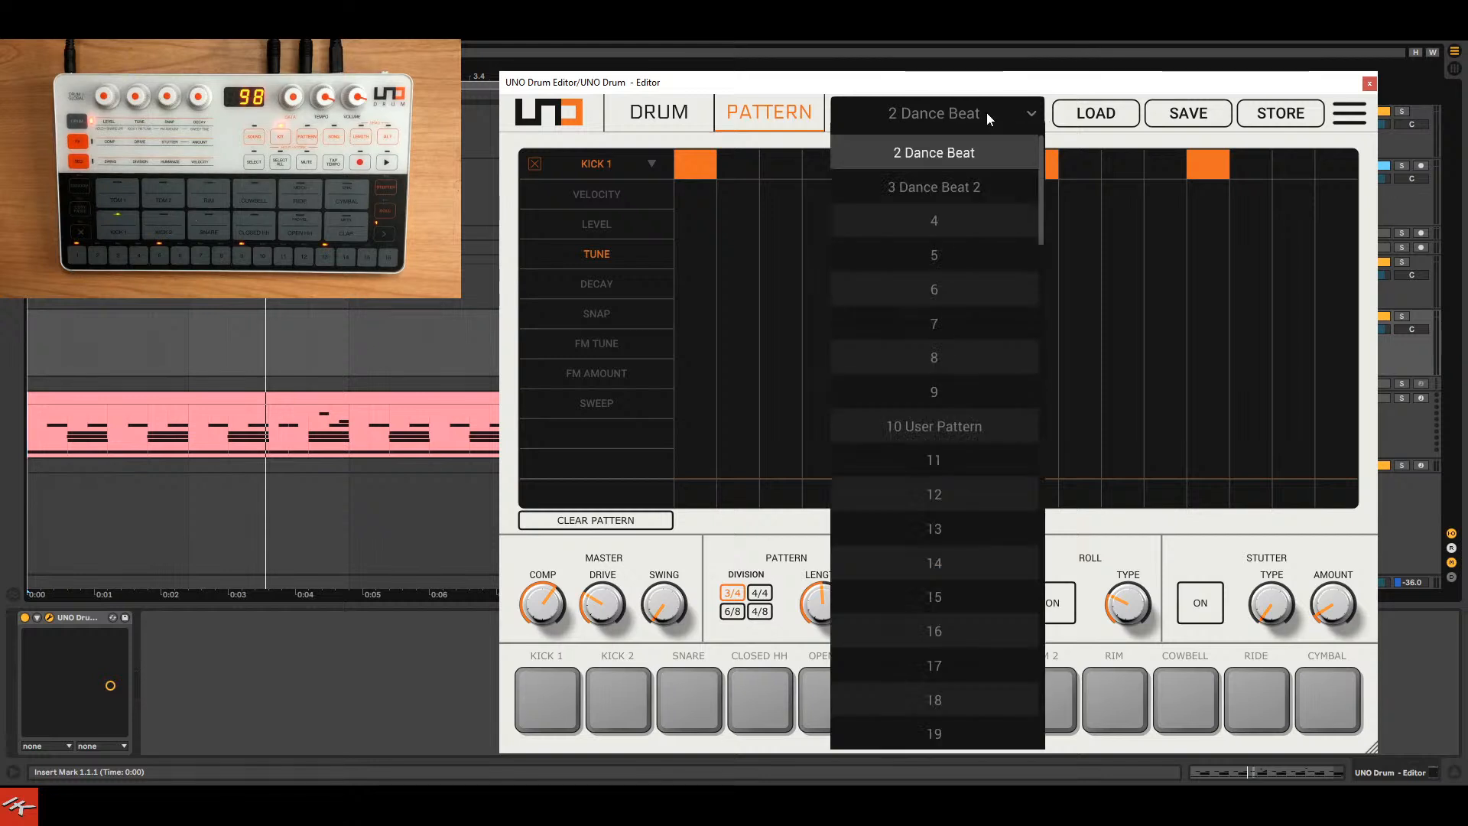
pyautogui.click(988, 425)
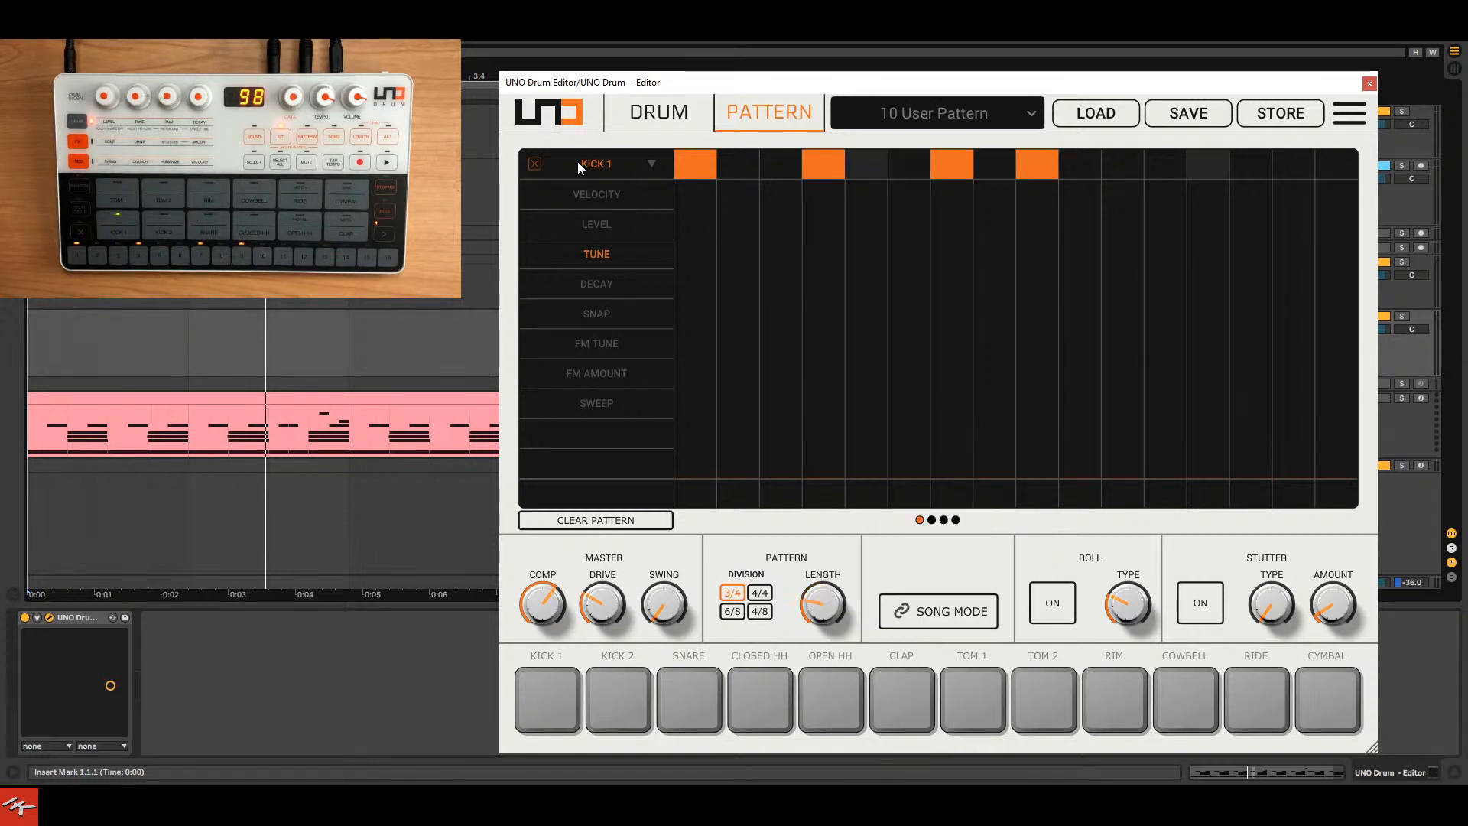
pyautogui.click(662, 164)
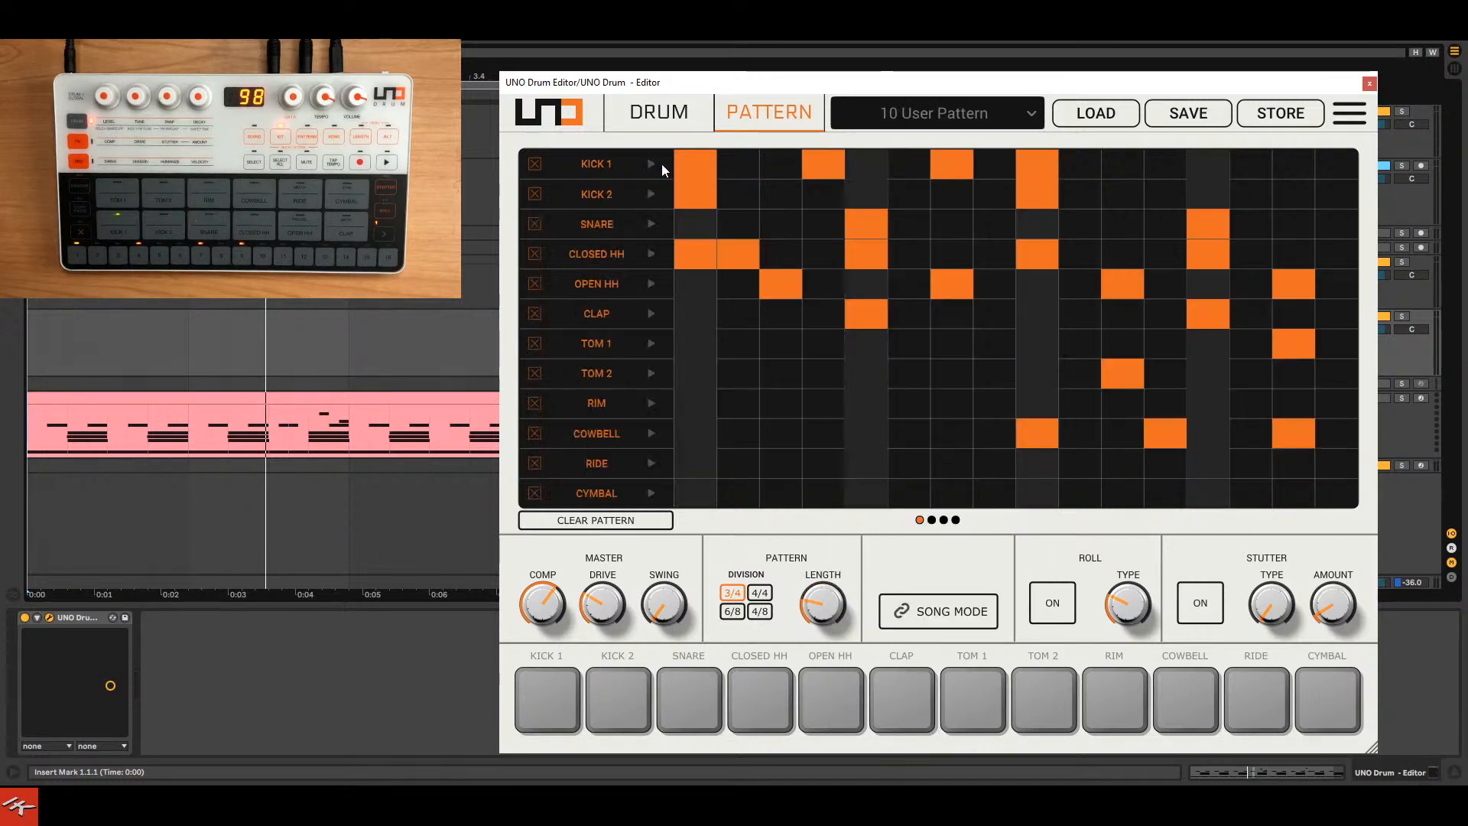
# Inspect the per-step parameters of the closed hi-hat and Tom 2, and check the roll type.
pyautogui.click(657, 259)
pyautogui.click(622, 220)
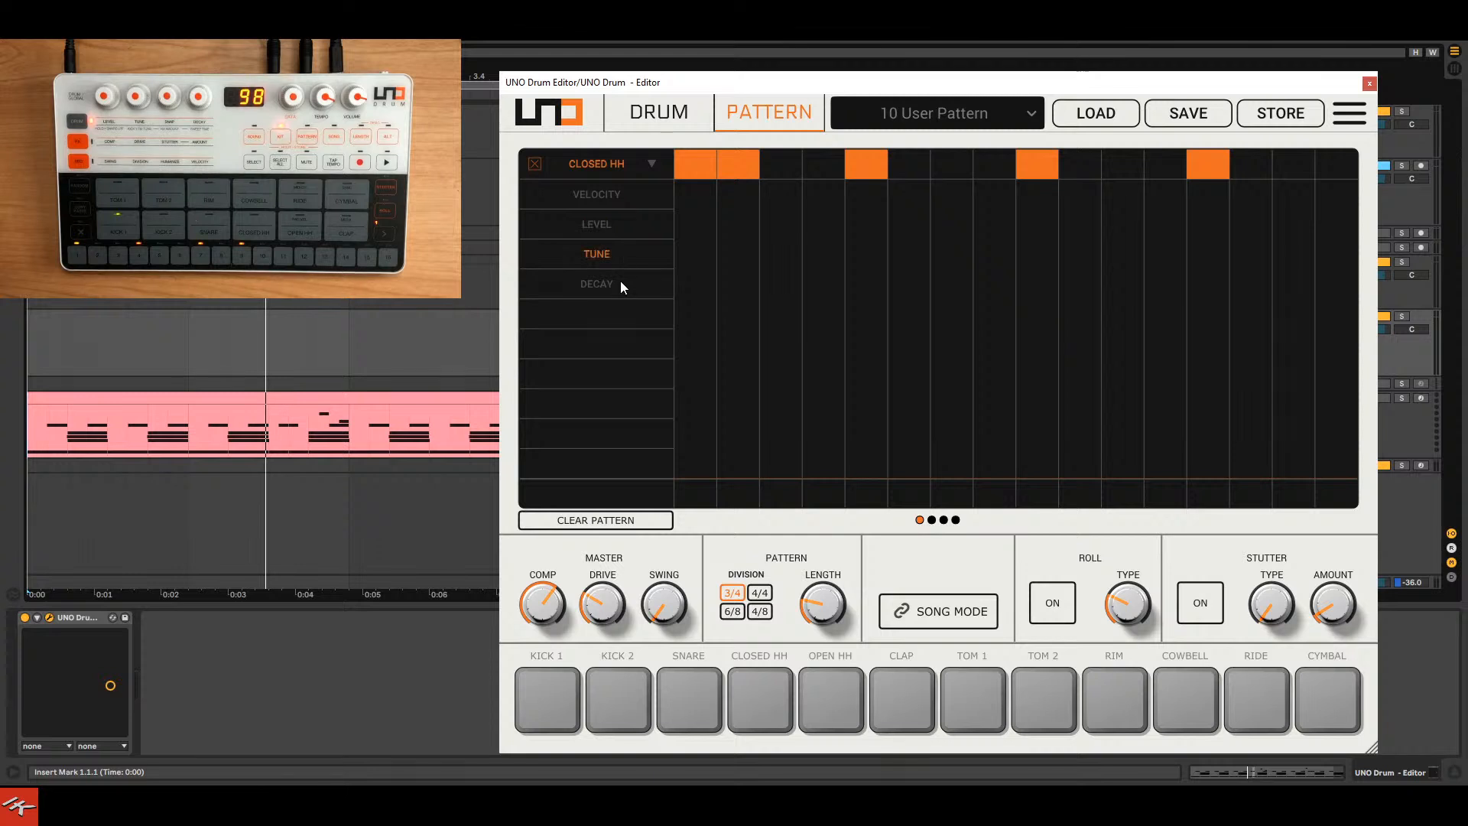
pyautogui.click(654, 160)
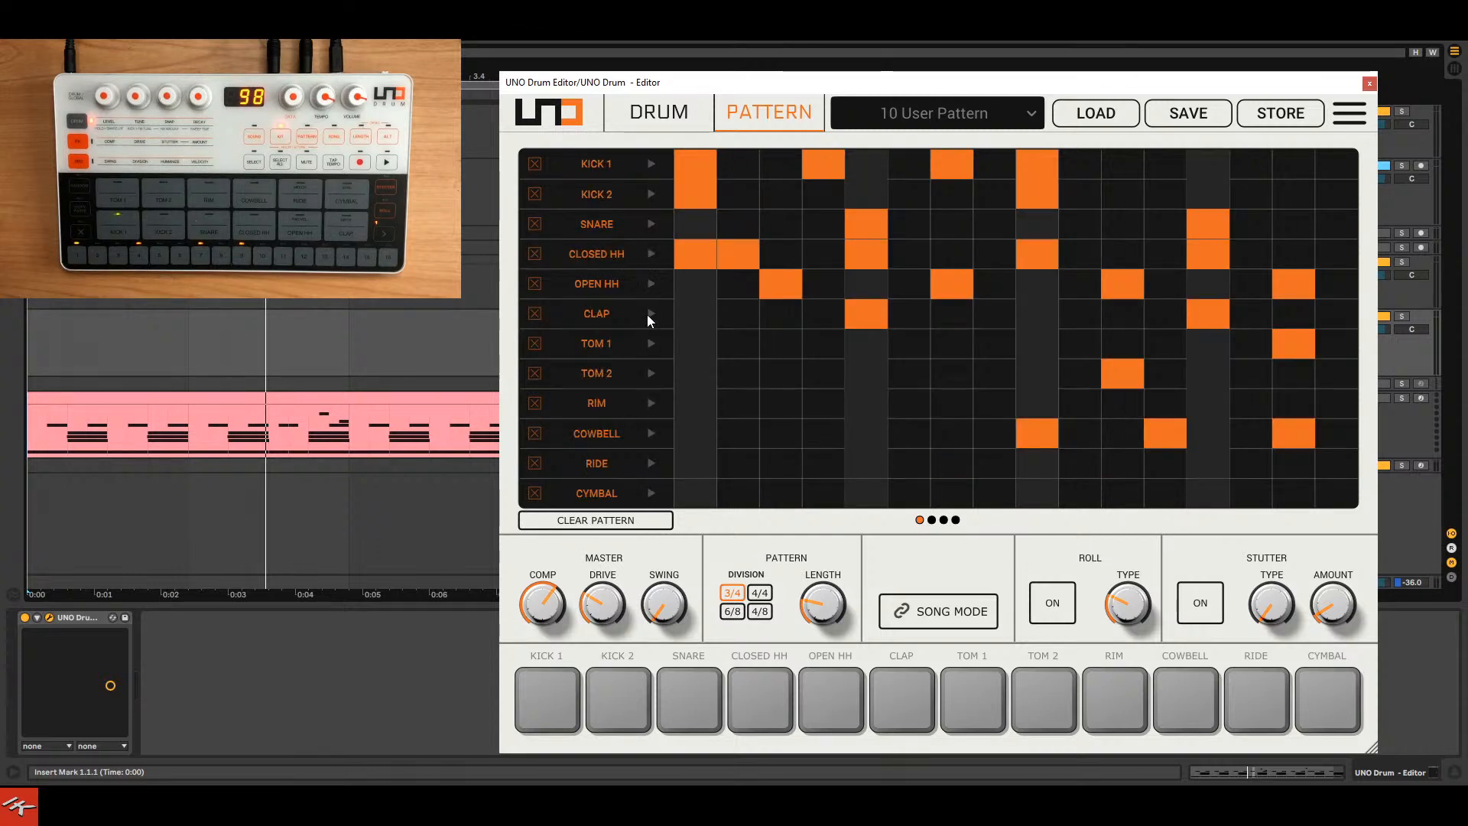
pyautogui.click(651, 373)
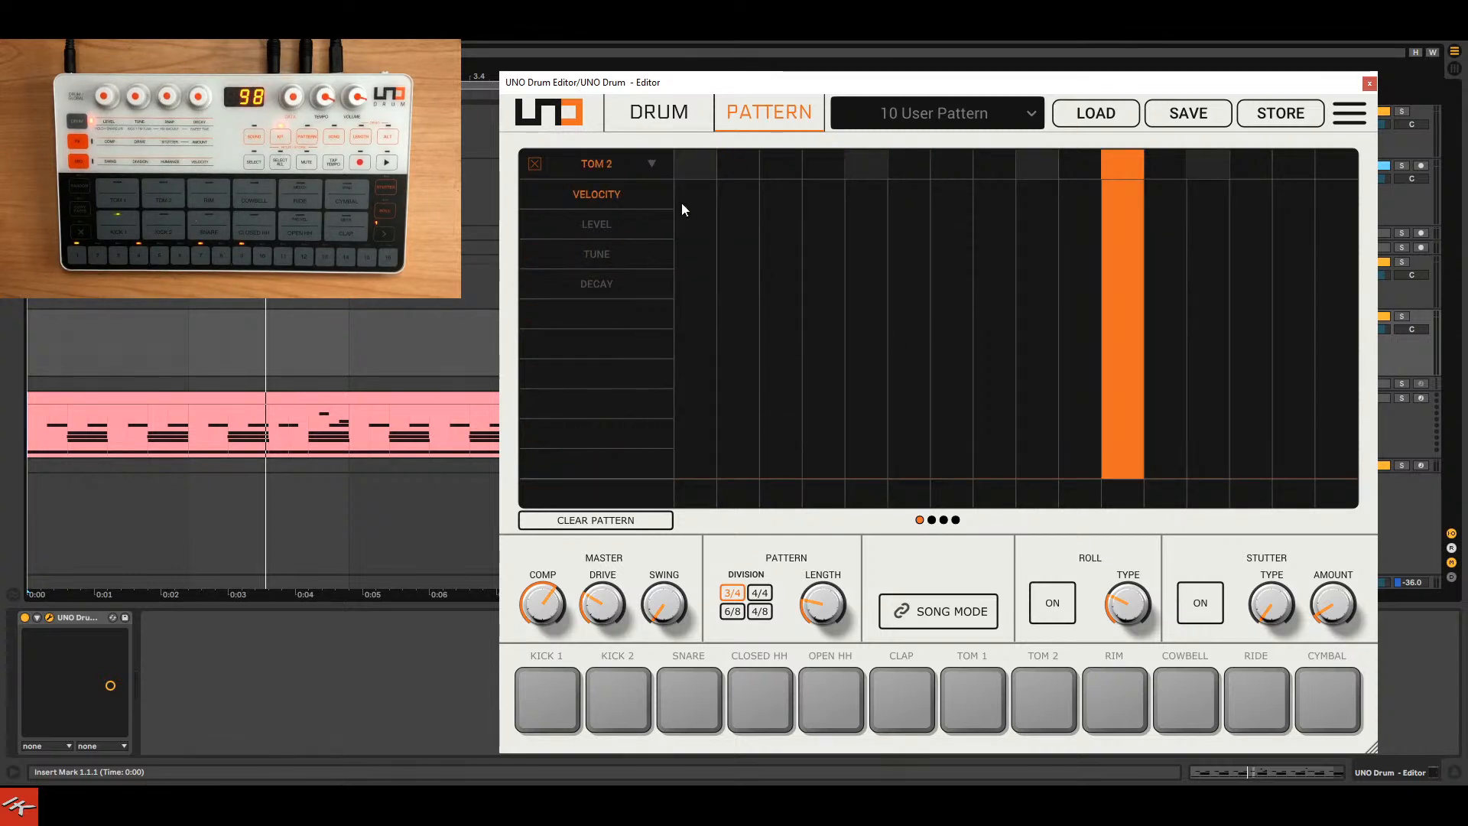
pyautogui.click(600, 223)
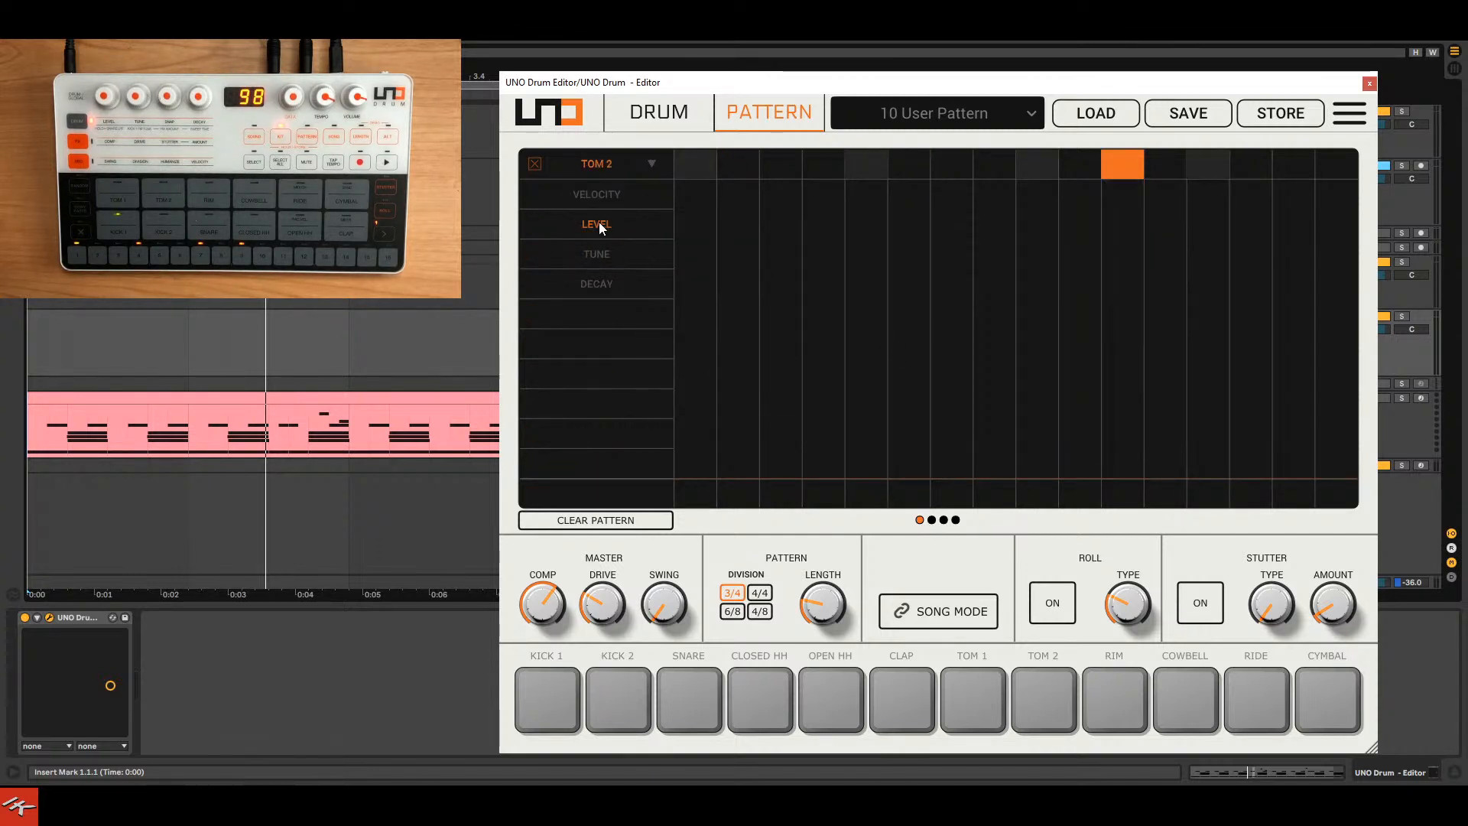
pyautogui.click(654, 162)
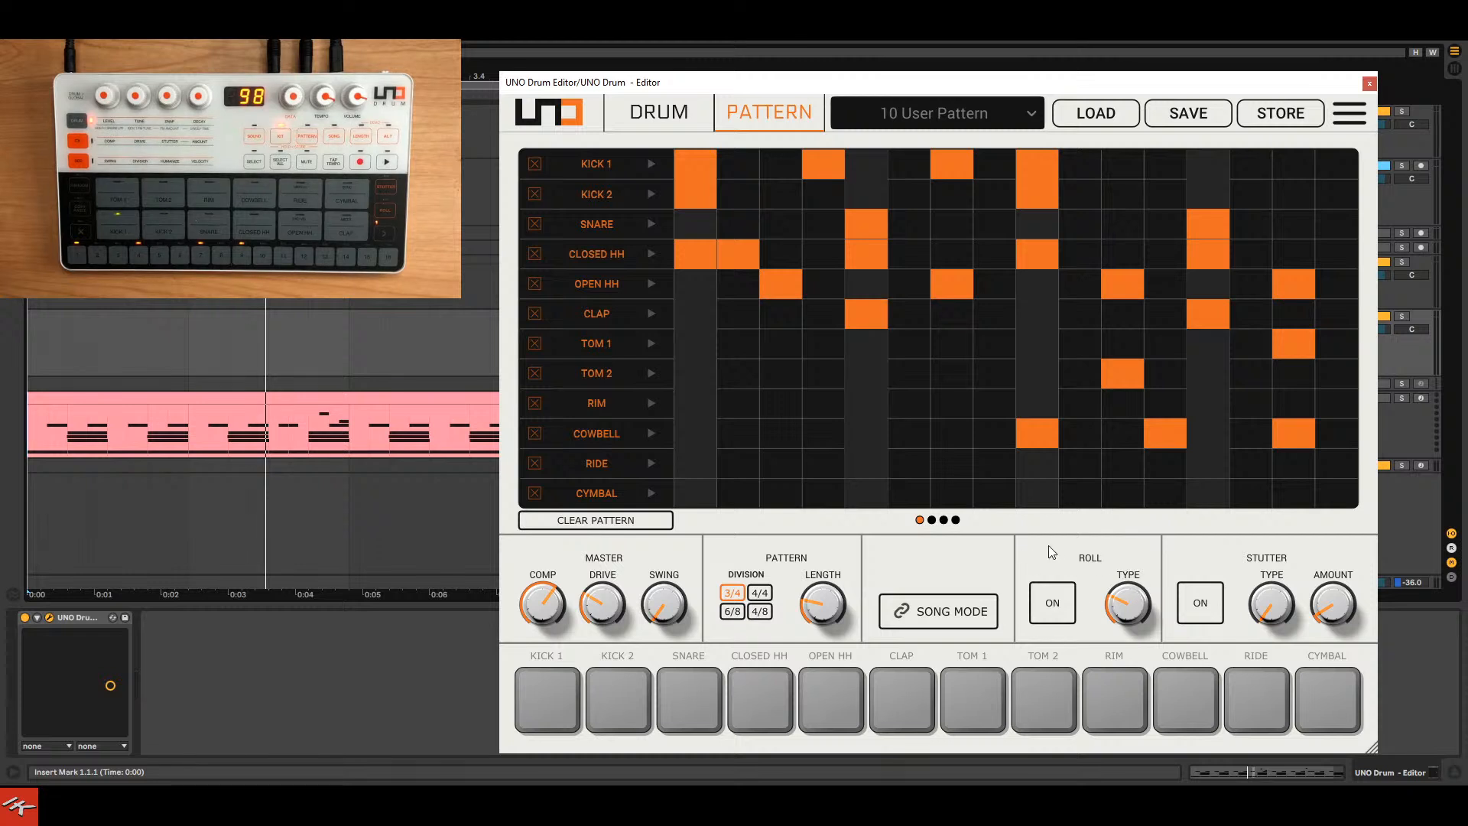
pyautogui.moveTo(1131, 610)
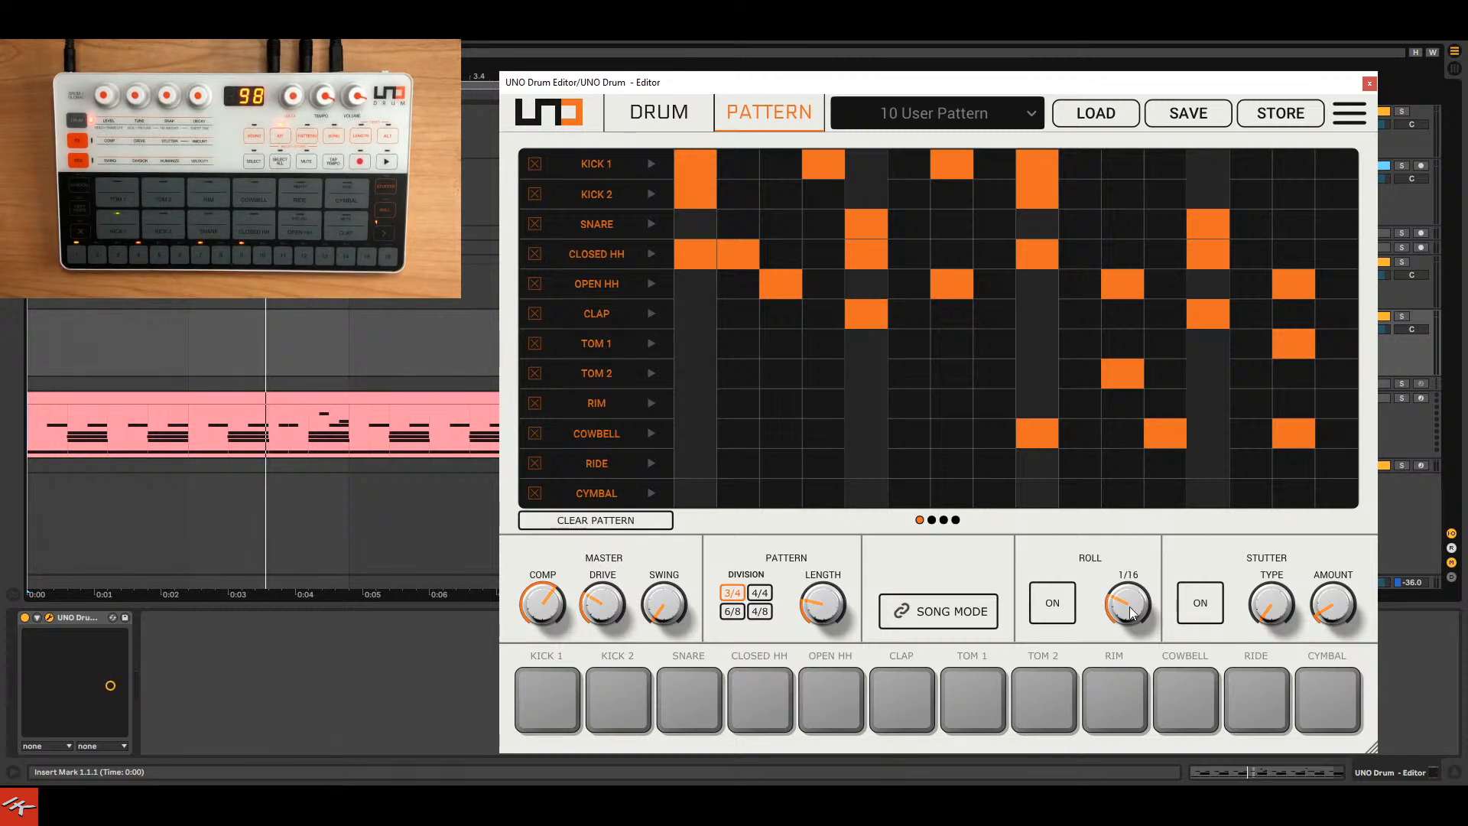
# Audition the roll effect on Kick 1 by switching it on and off twice during playback, and stop playback.
pyautogui.click(1059, 604)
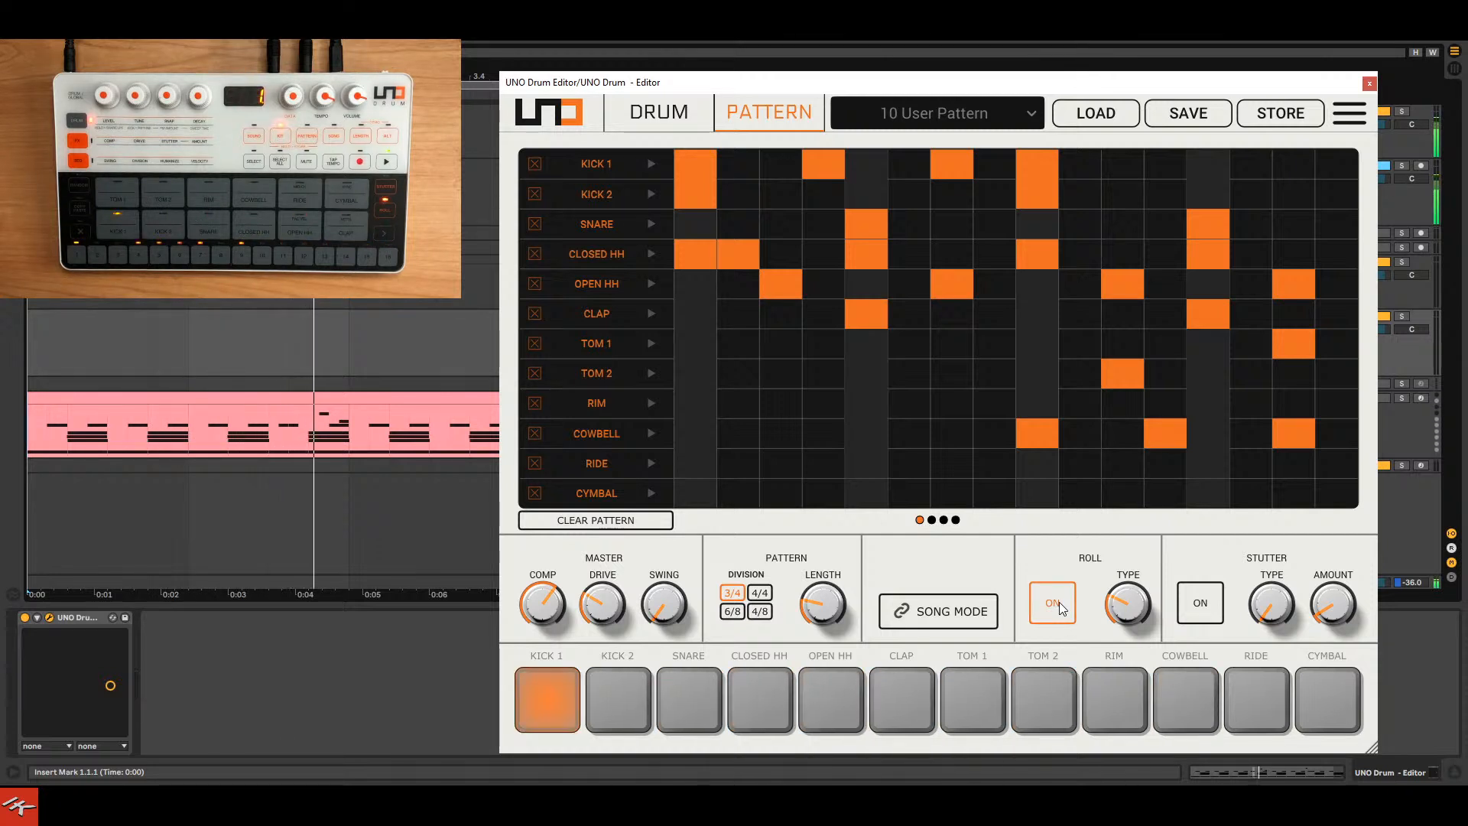
pyautogui.click(1060, 605)
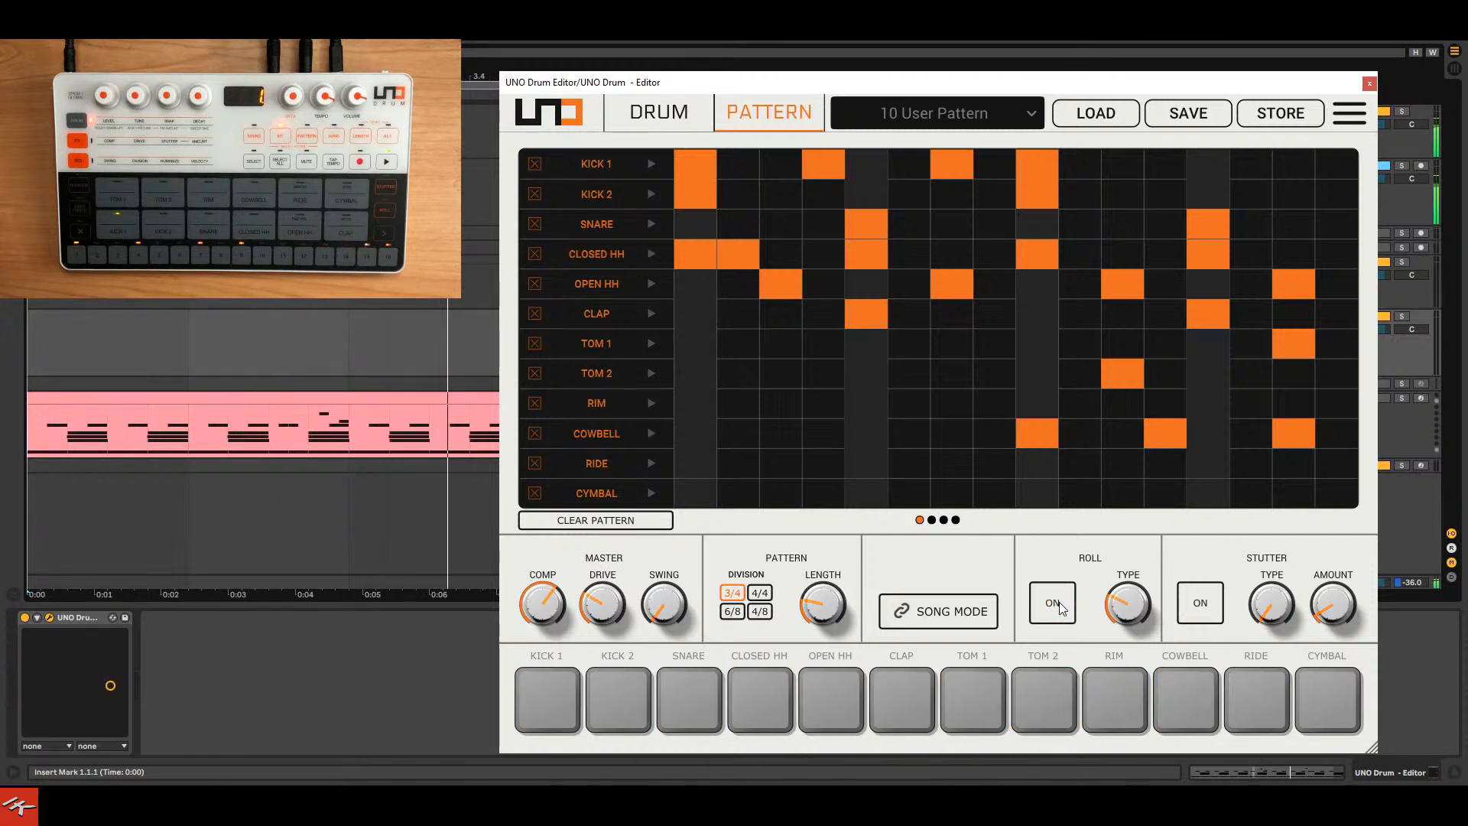
pyautogui.click(1060, 605)
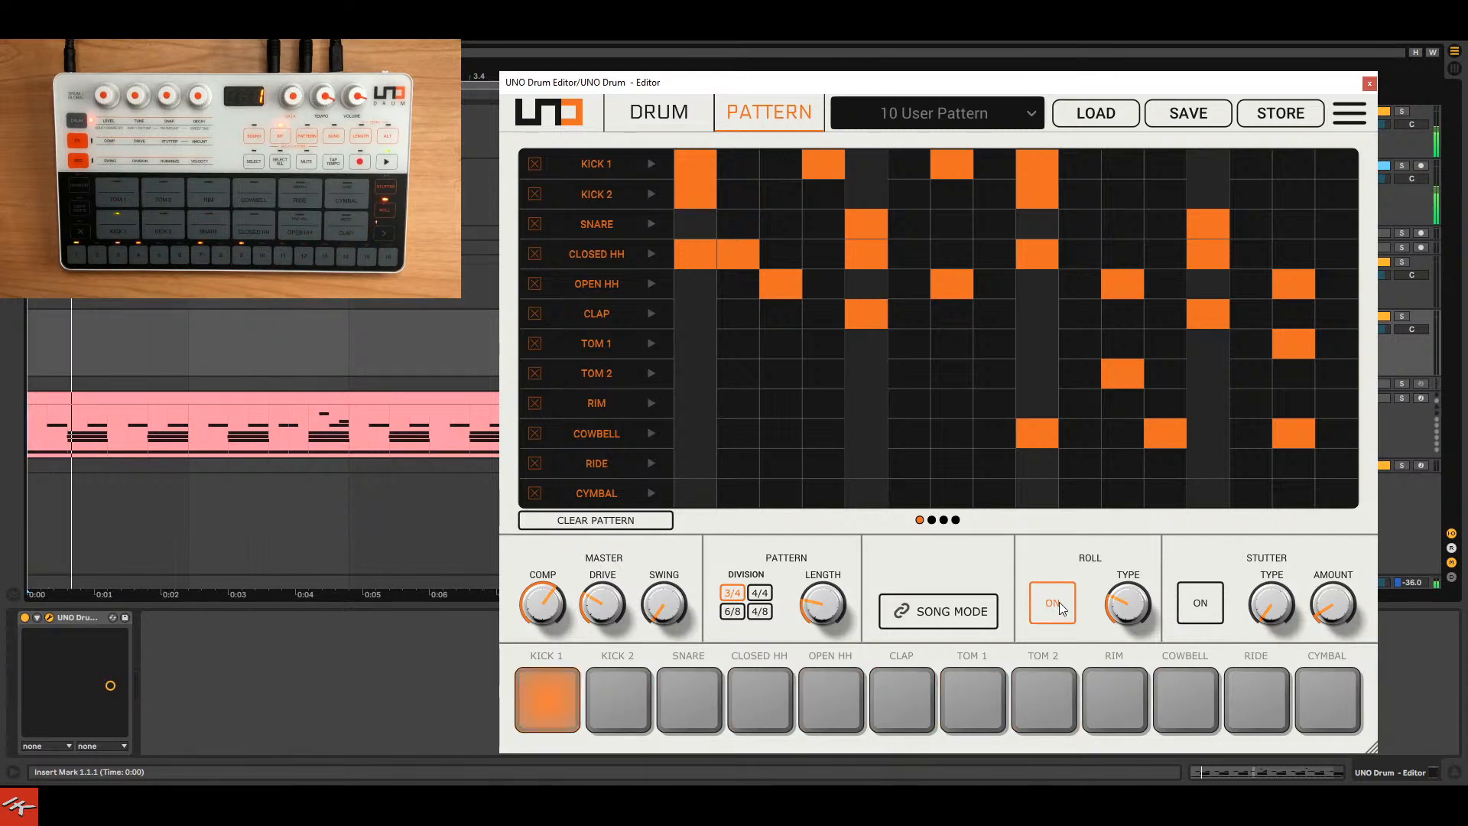
pyautogui.click(1059, 606)
pyautogui.press('space')
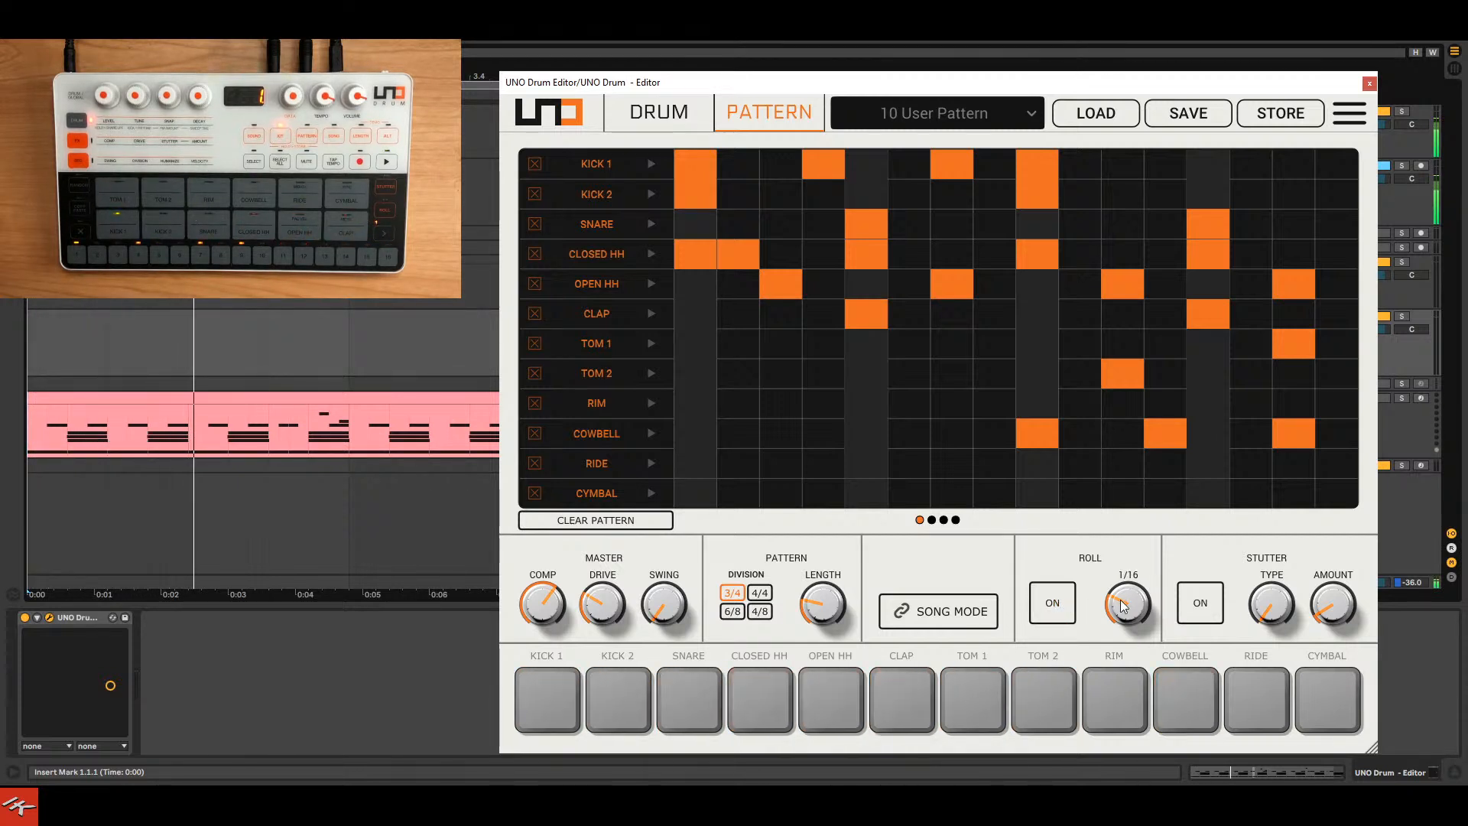
# Set the roll type to 1/32, lower it to its minimum, and audition the roll before switching it off.
pyautogui.moveTo(1132, 600); pyautogui.dragTo(1135, 581)
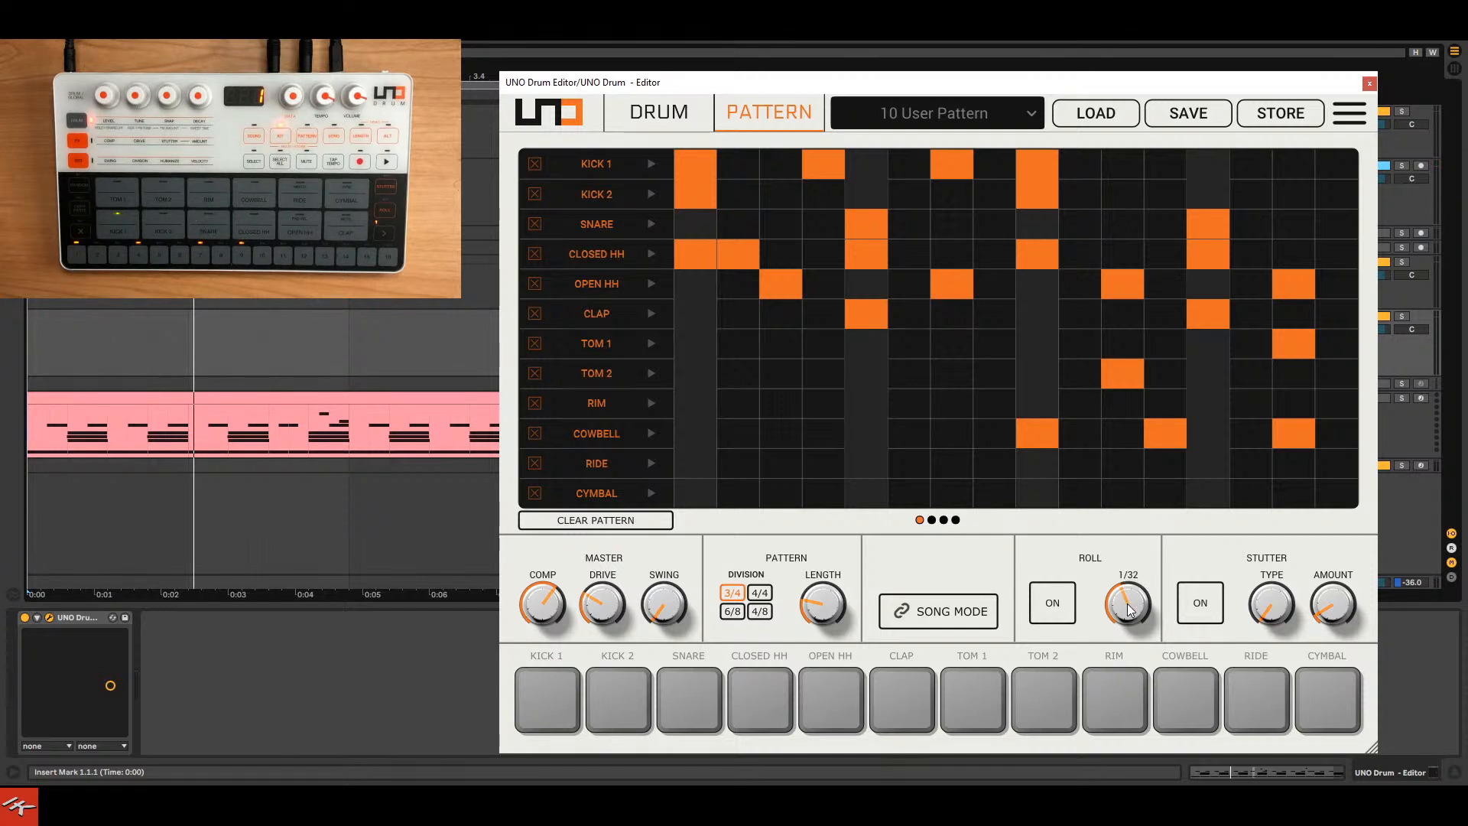
pyautogui.moveTo(1127, 625)
pyautogui.mouseDown()
pyautogui.moveTo(1123, 653)
pyautogui.moveTo(1129, 618)
pyautogui.mouseUp()
pyautogui.click(1053, 604)
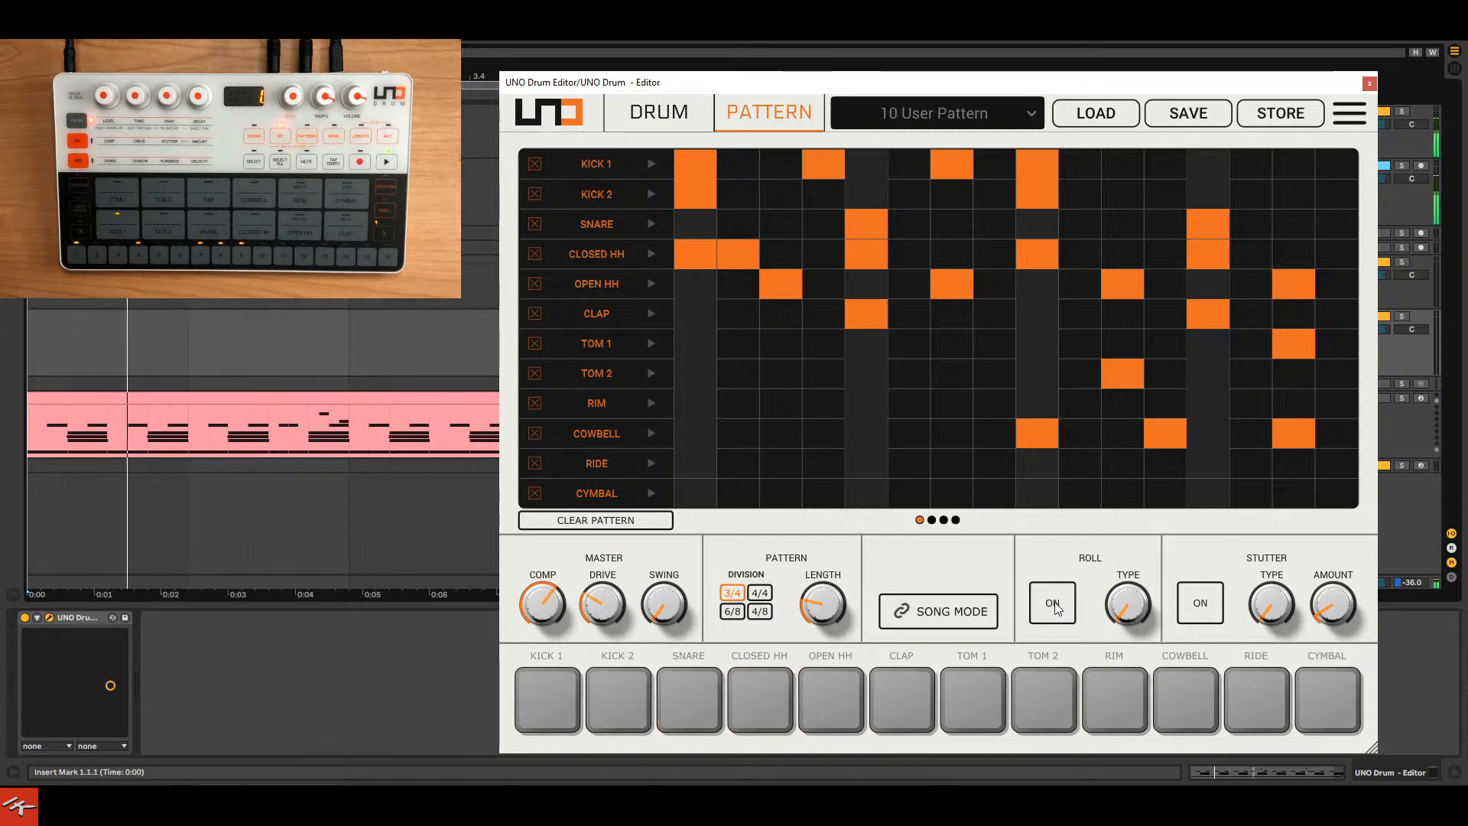
pyautogui.click(1056, 607)
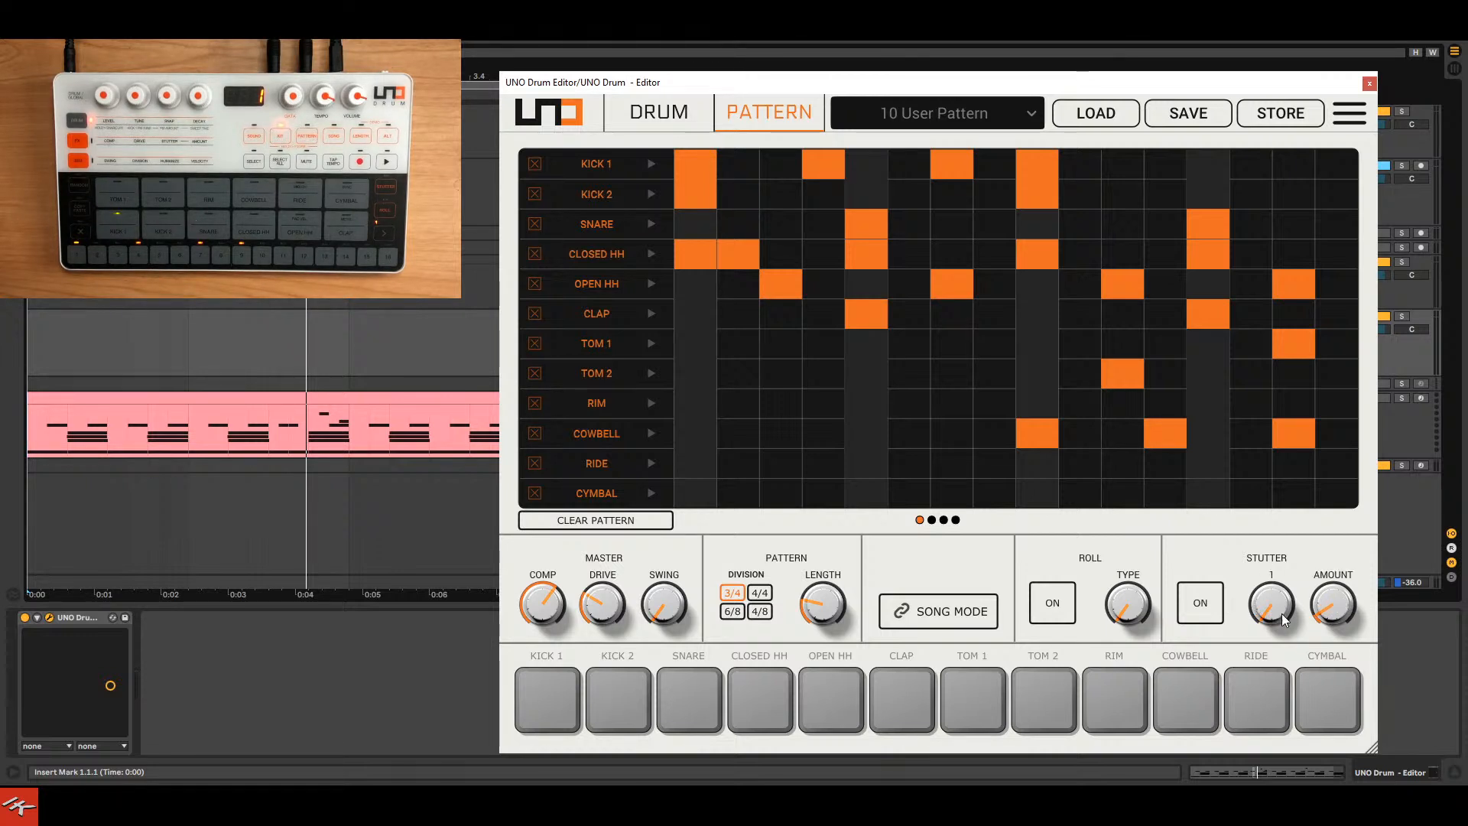
# Audition the stutter effect during playback, switch it off, and raise its amount and type.
pyautogui.click(1200, 606)
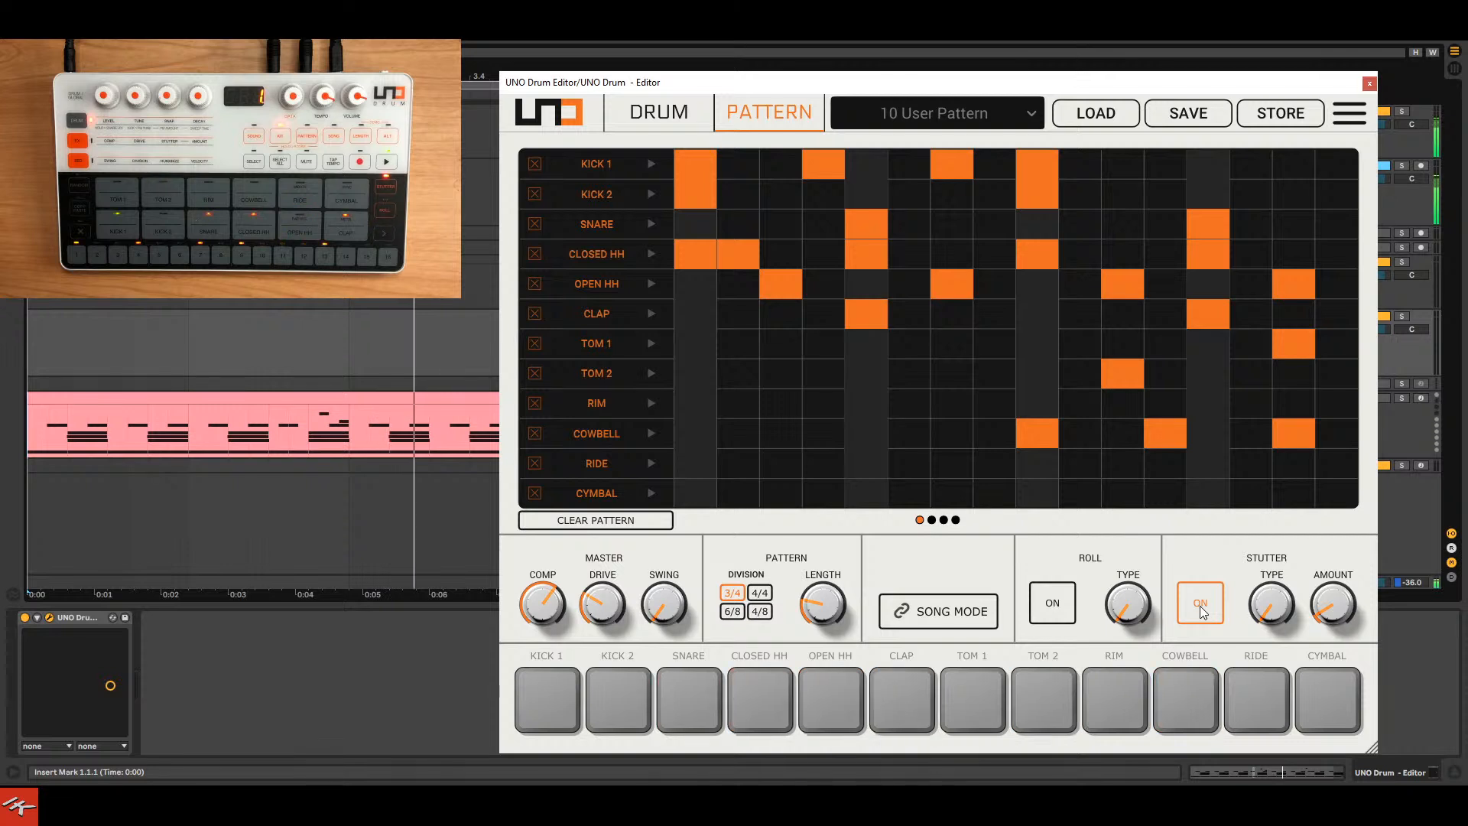
pyautogui.click(1200, 606)
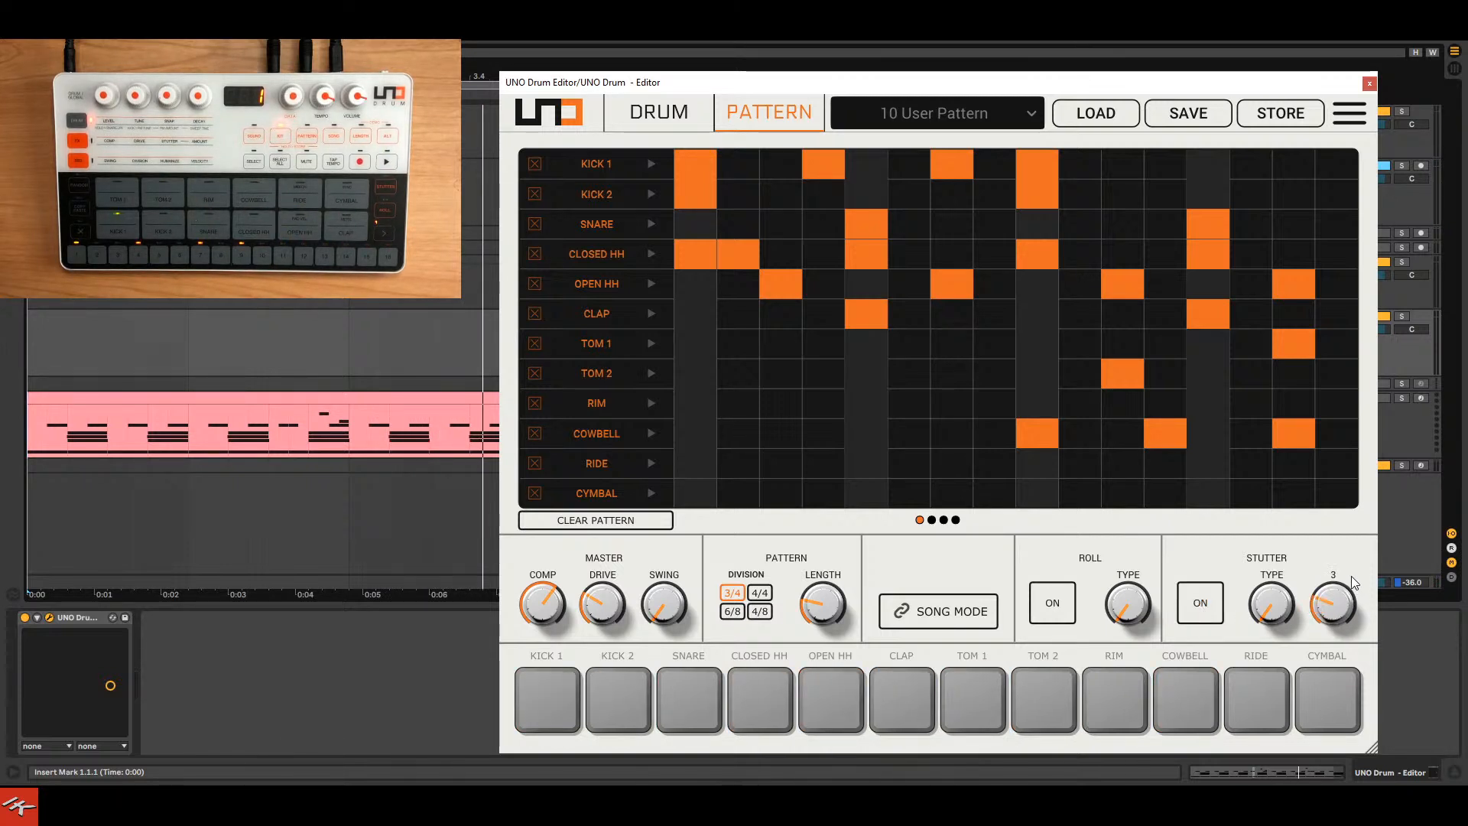
pyautogui.moveTo(1275, 602); pyautogui.dragTo(1297, 579)
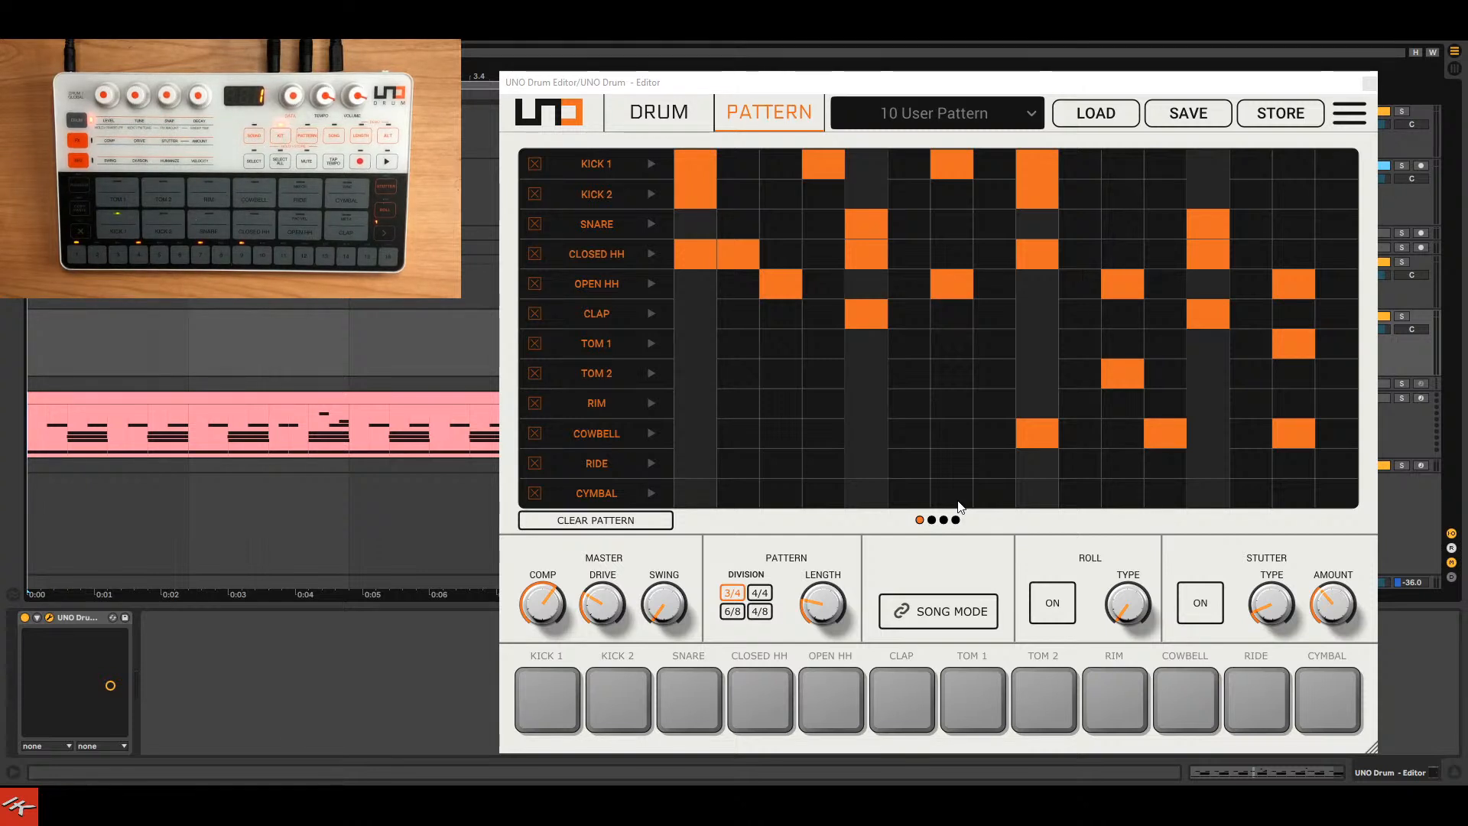
pyautogui.press('space')
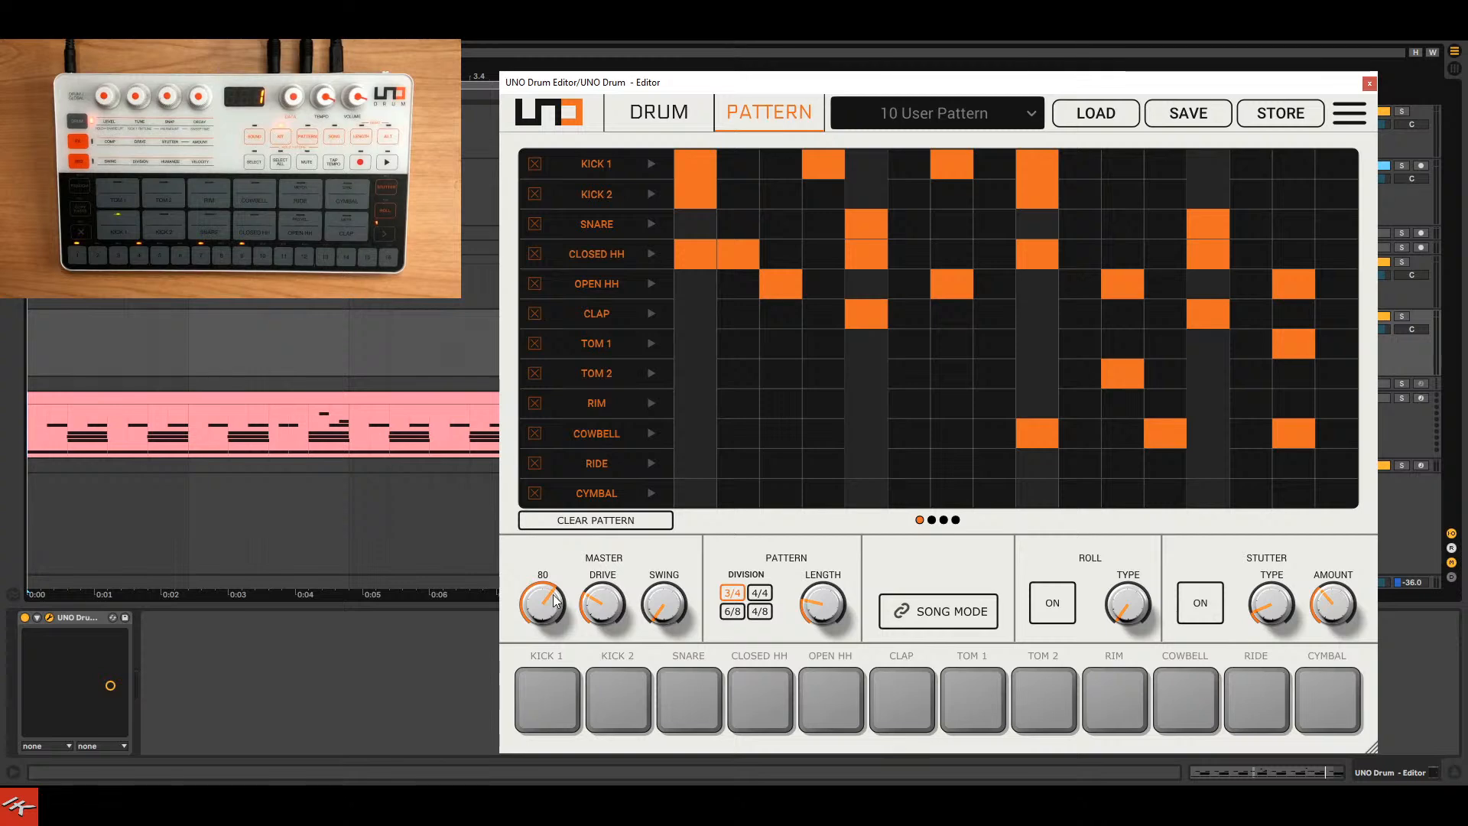
# Check the master drive amount and compare the drum page with the pattern page, ending on the drum page.
pyautogui.moveTo(602, 610)
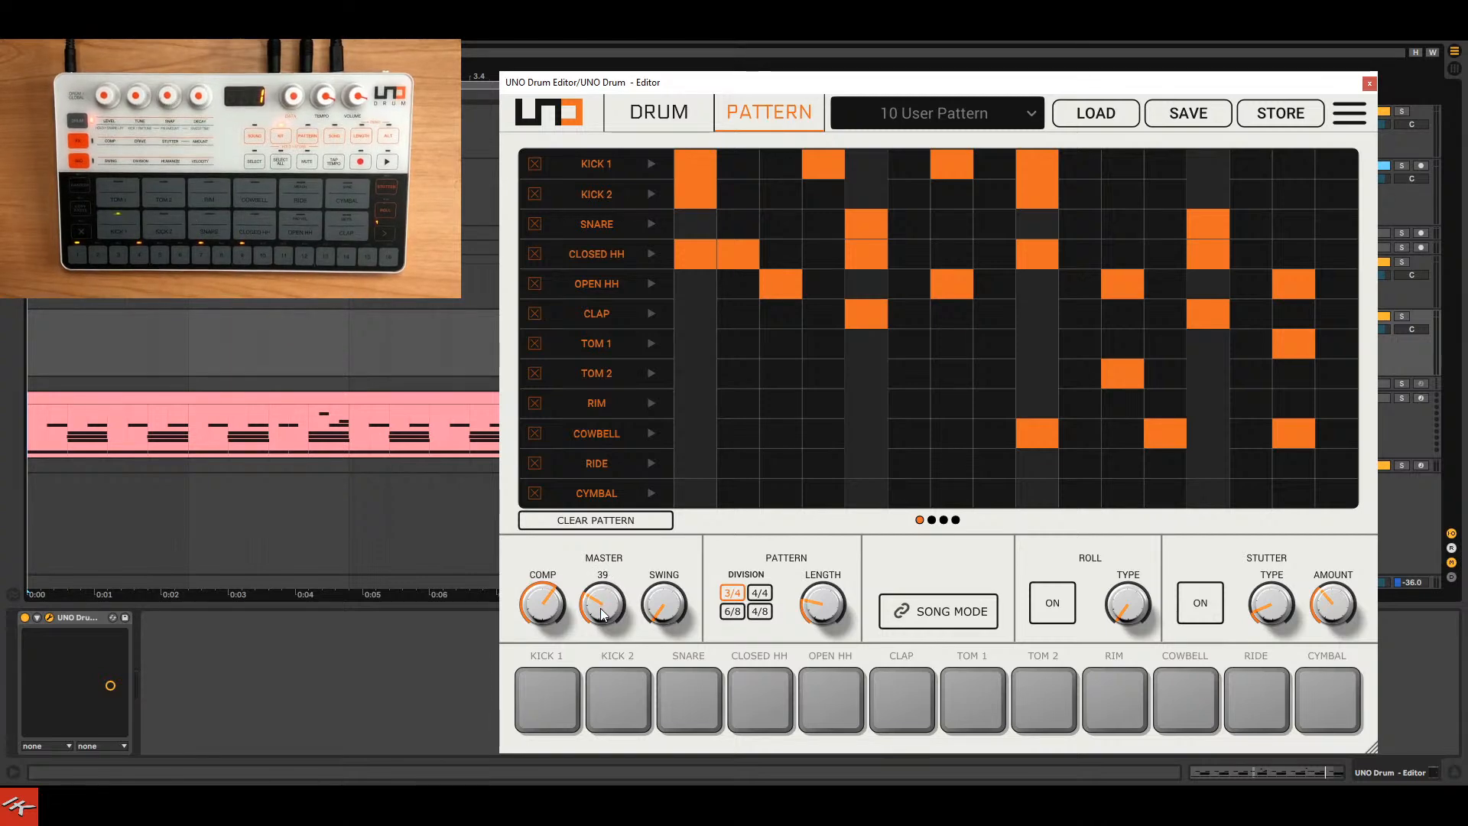
pyautogui.click(665, 119)
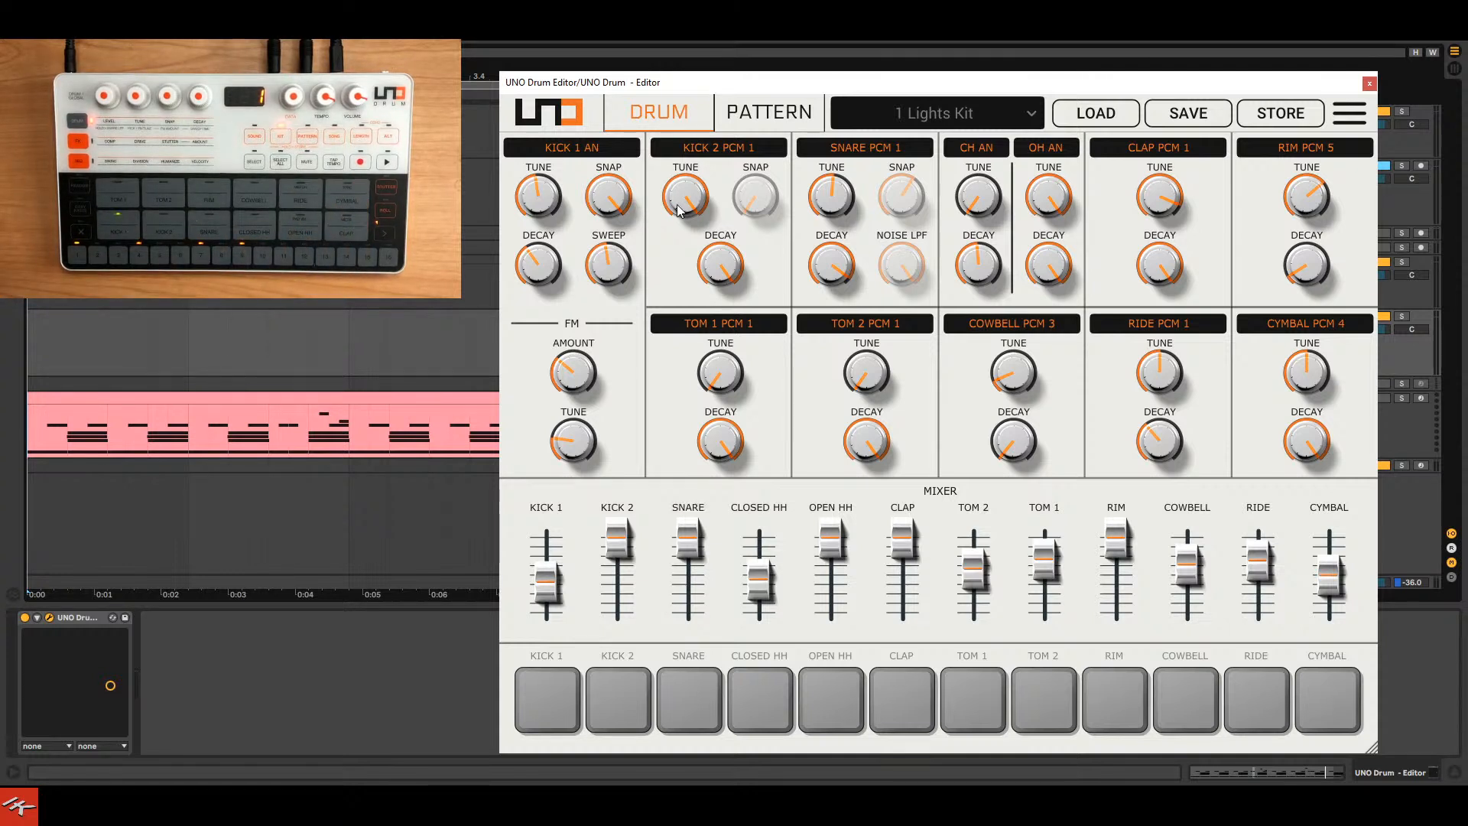
pyautogui.click(750, 114)
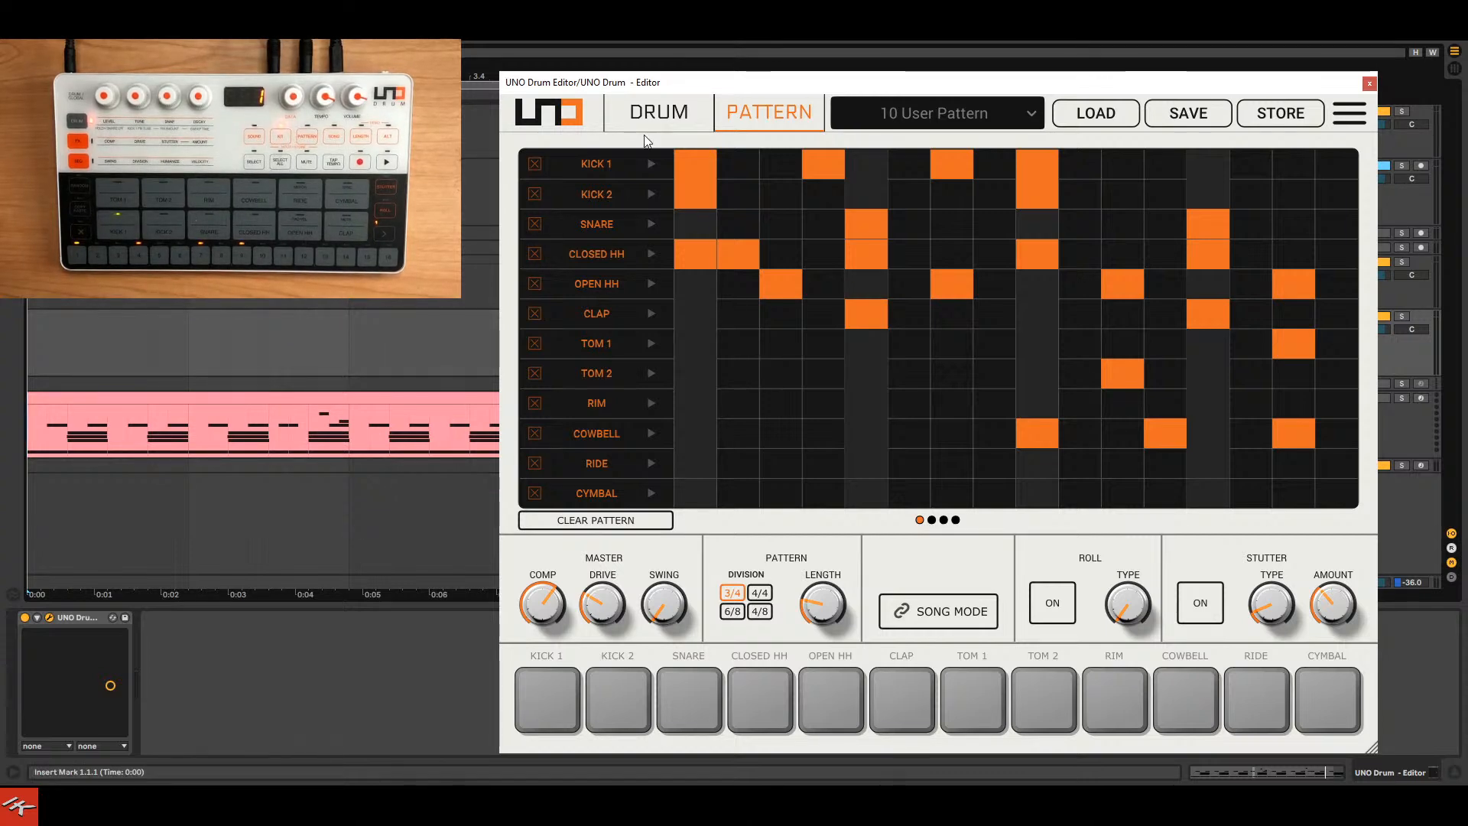
pyautogui.click(660, 114)
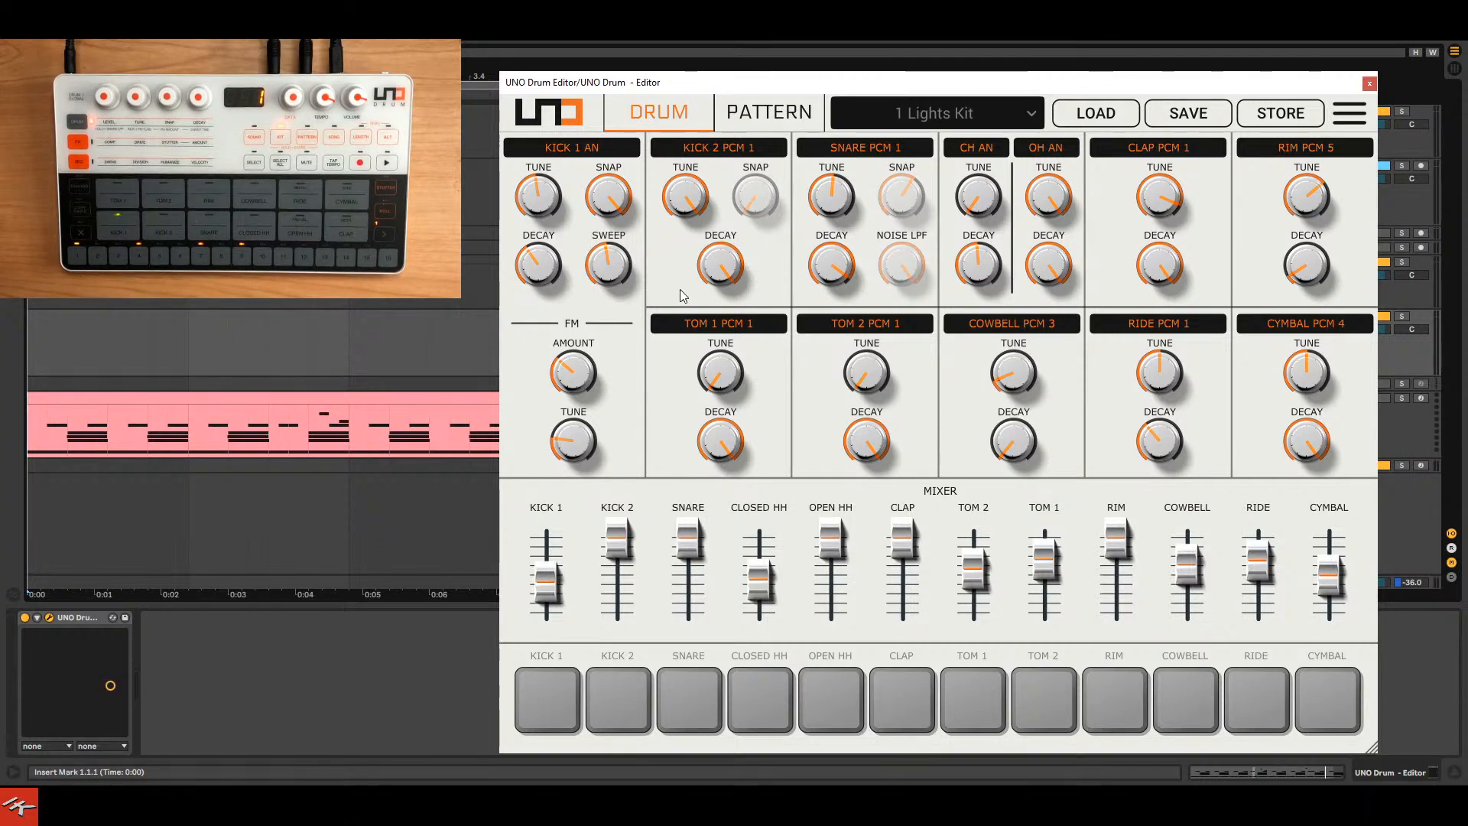
# Play the pattern while sweeping Kick 1's tune, decay and sweep up and back down.
pyautogui.press('space')
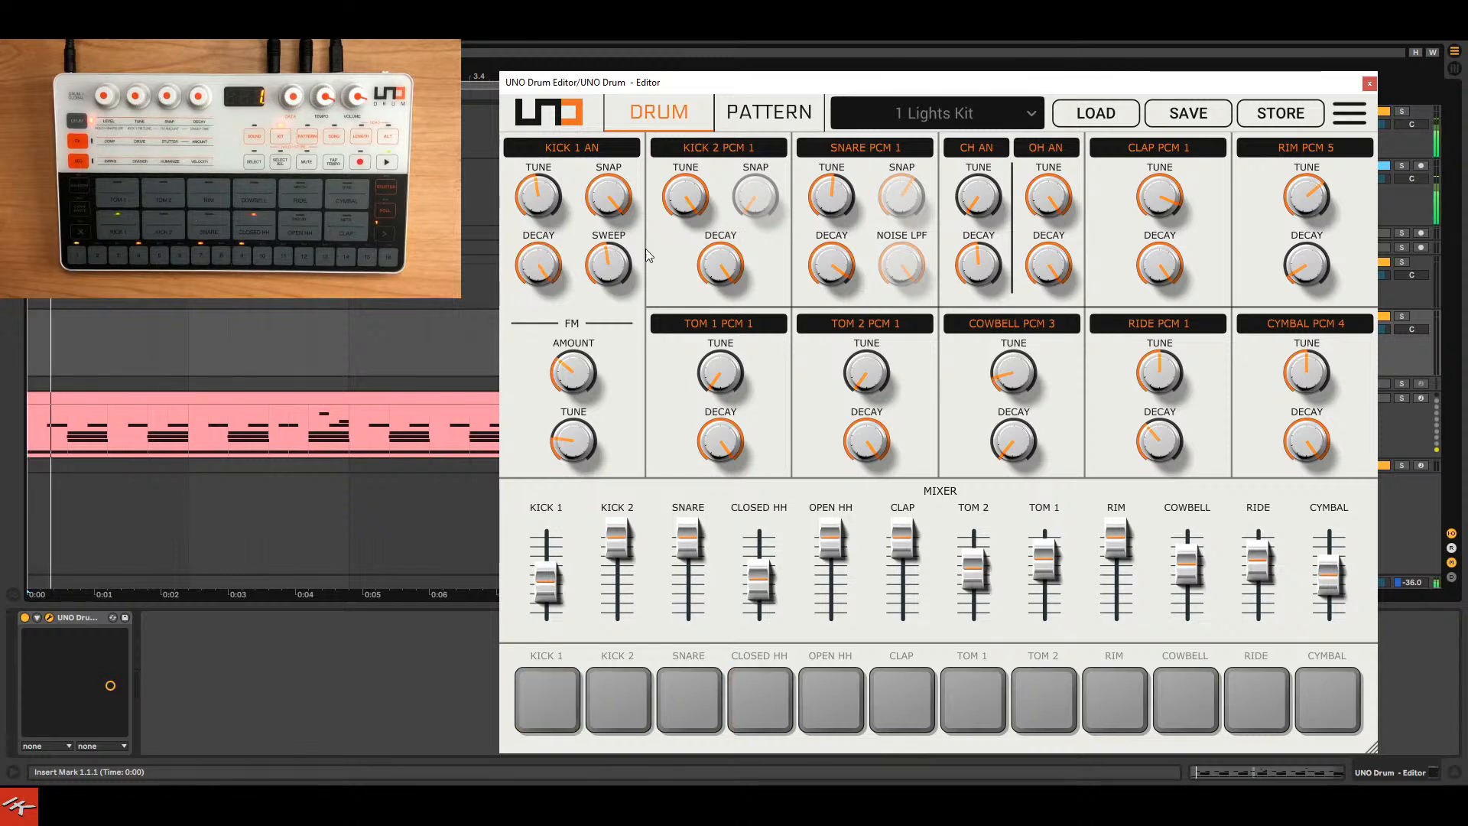
pyautogui.moveTo(549, 203); pyautogui.dragTo(565, 102)
pyautogui.moveTo(547, 263); pyautogui.dragTo(566, 123)
pyautogui.moveTo(564, 248); pyautogui.dragTo(566, 382)
pyautogui.moveTo(609, 254); pyautogui.dragTo(611, 193)
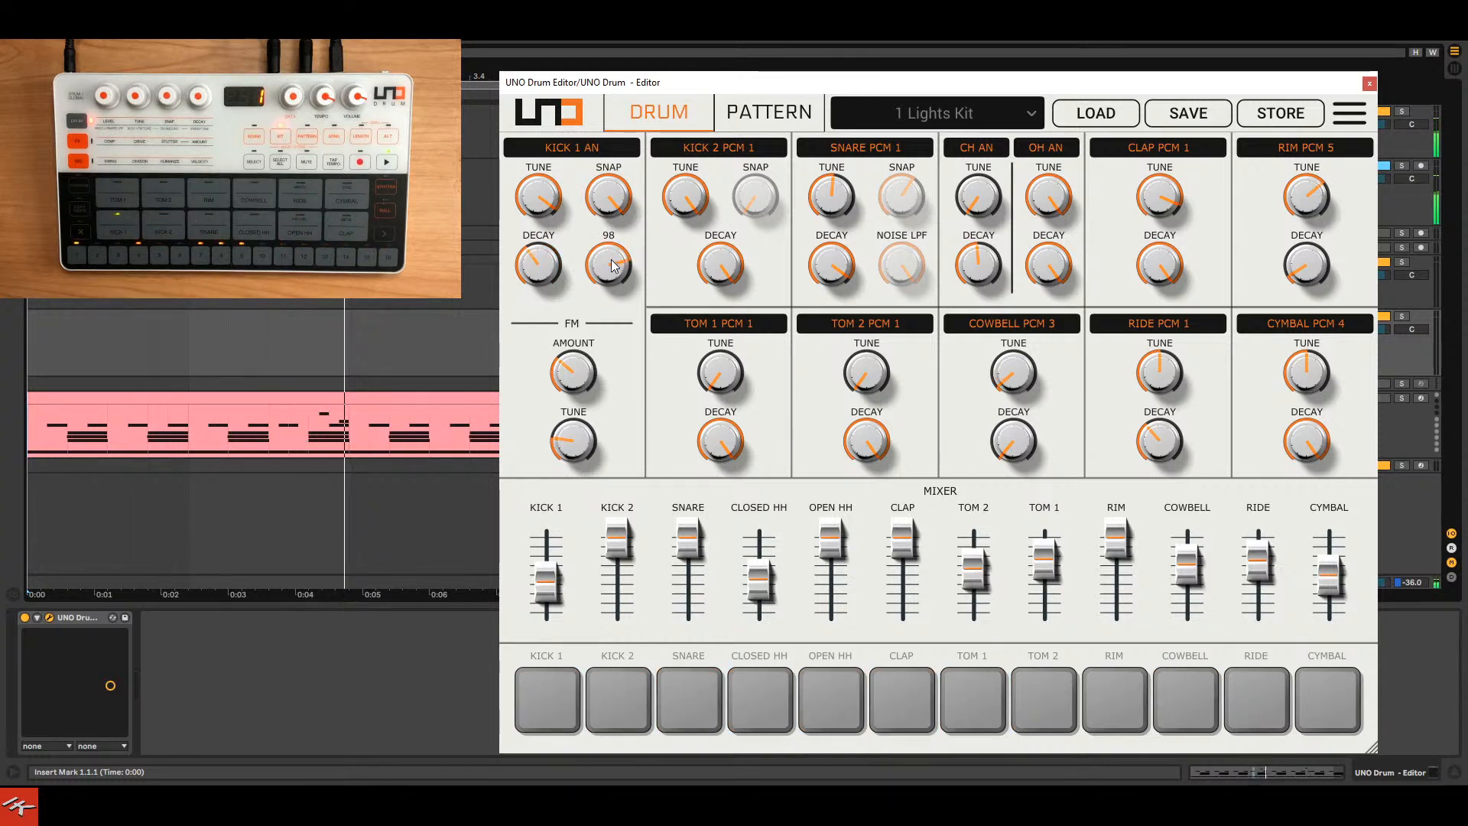
pyautogui.moveTo(614, 263); pyautogui.dragTo(612, 346)
pyautogui.moveTo(542, 205); pyautogui.dragTo(549, 275)
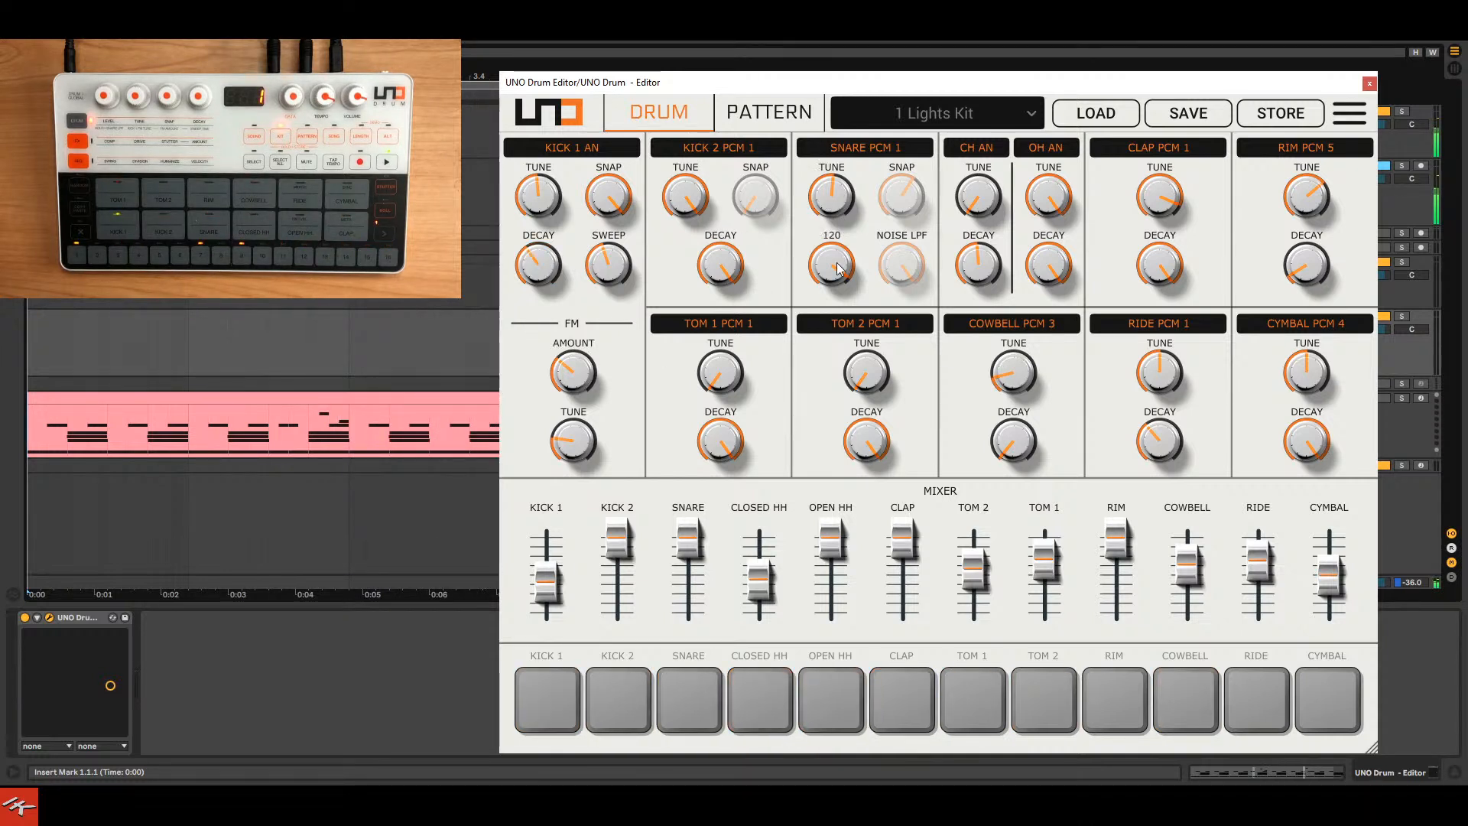
# Lower the snare's tune and decay to 0, switch it to Snare PCM 2, and raise both, with tune at 72.
pyautogui.moveTo(826, 205); pyautogui.dragTo(839, 369)
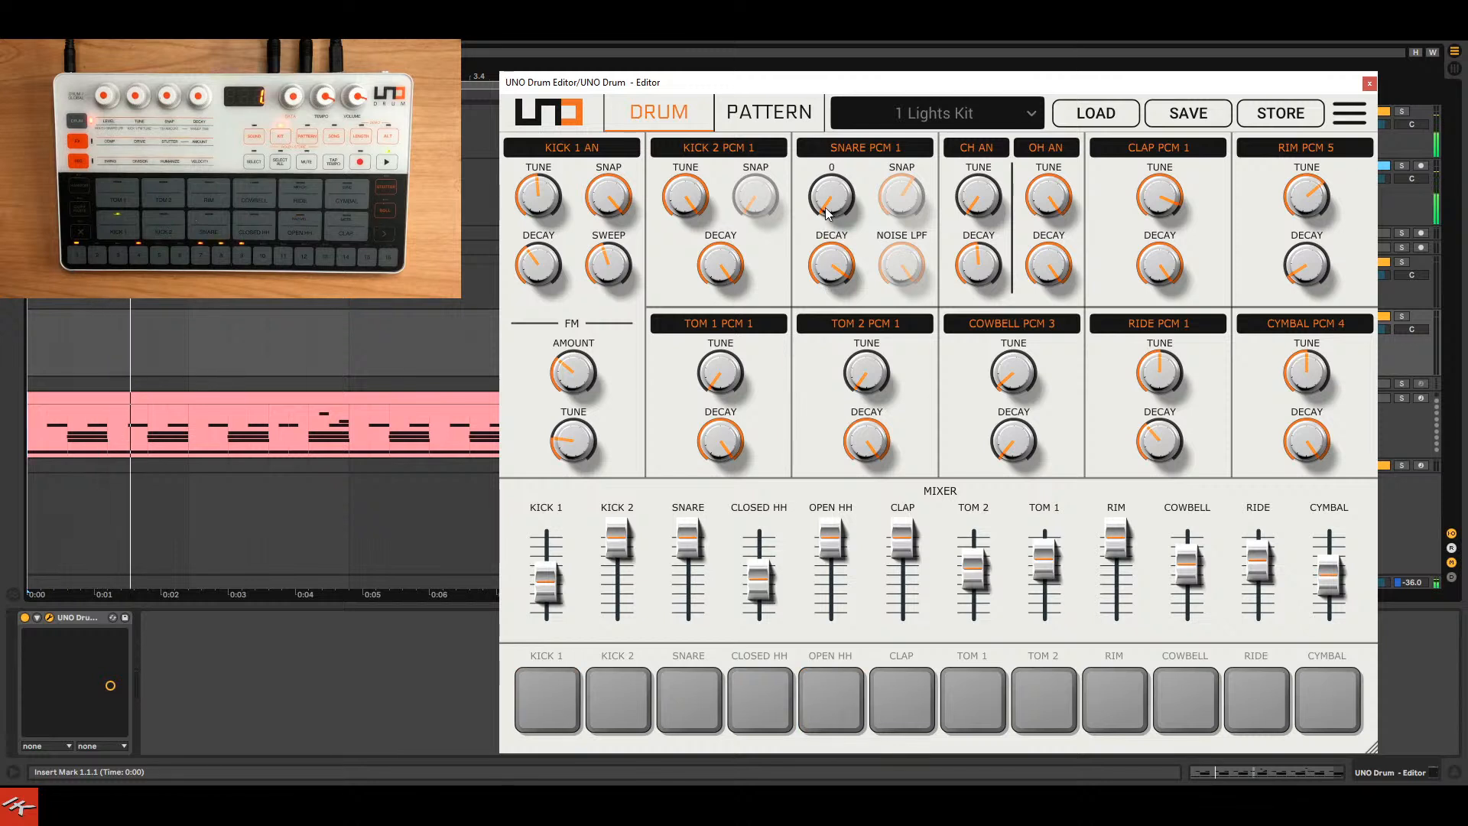
pyautogui.moveTo(827, 264)
pyautogui.mouseDown()
pyautogui.moveTo(832, 407)
pyautogui.moveTo(828, 251)
pyautogui.mouseUp()
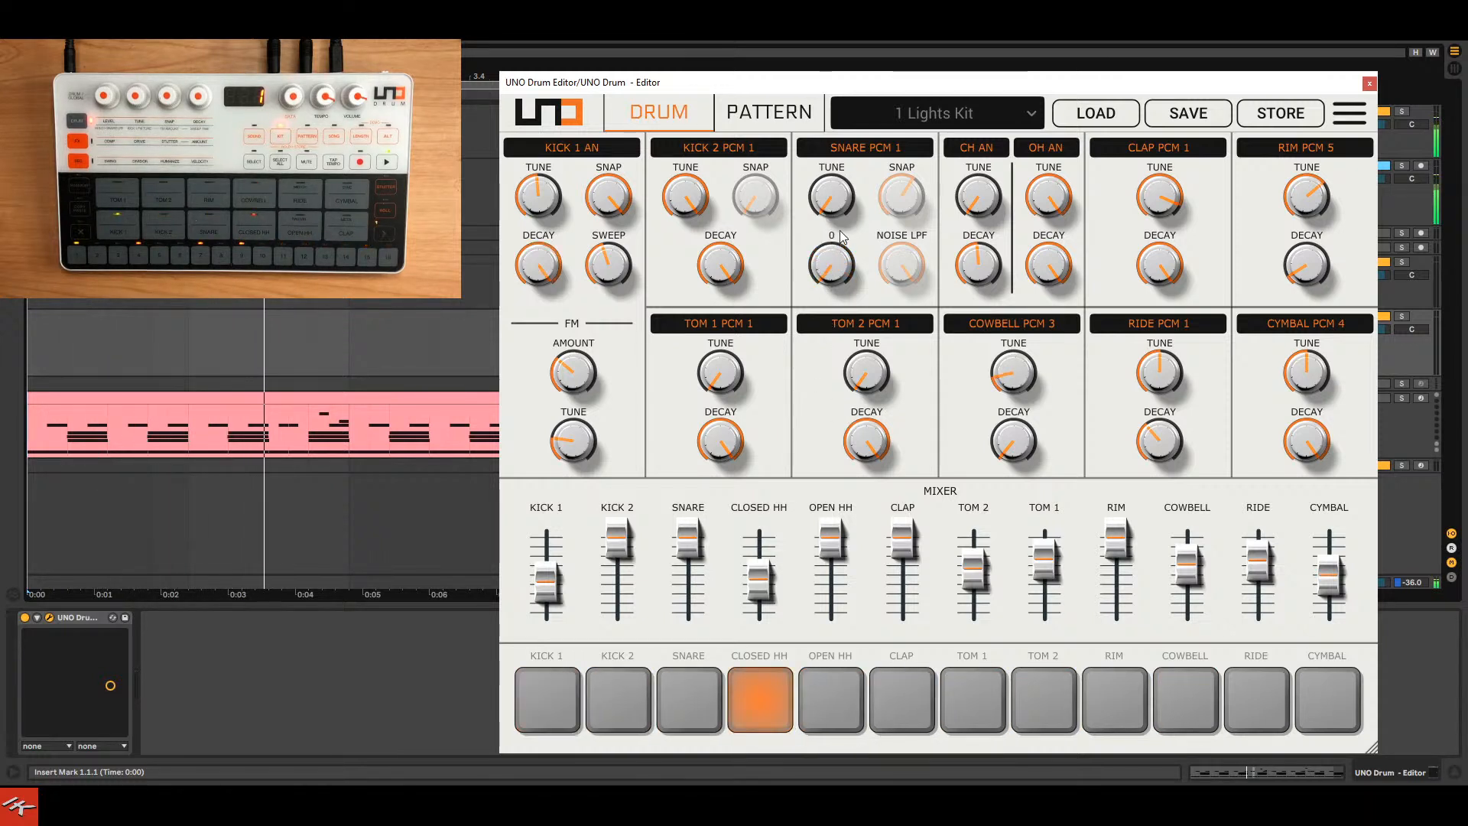
pyautogui.click(849, 147)
pyautogui.click(842, 182)
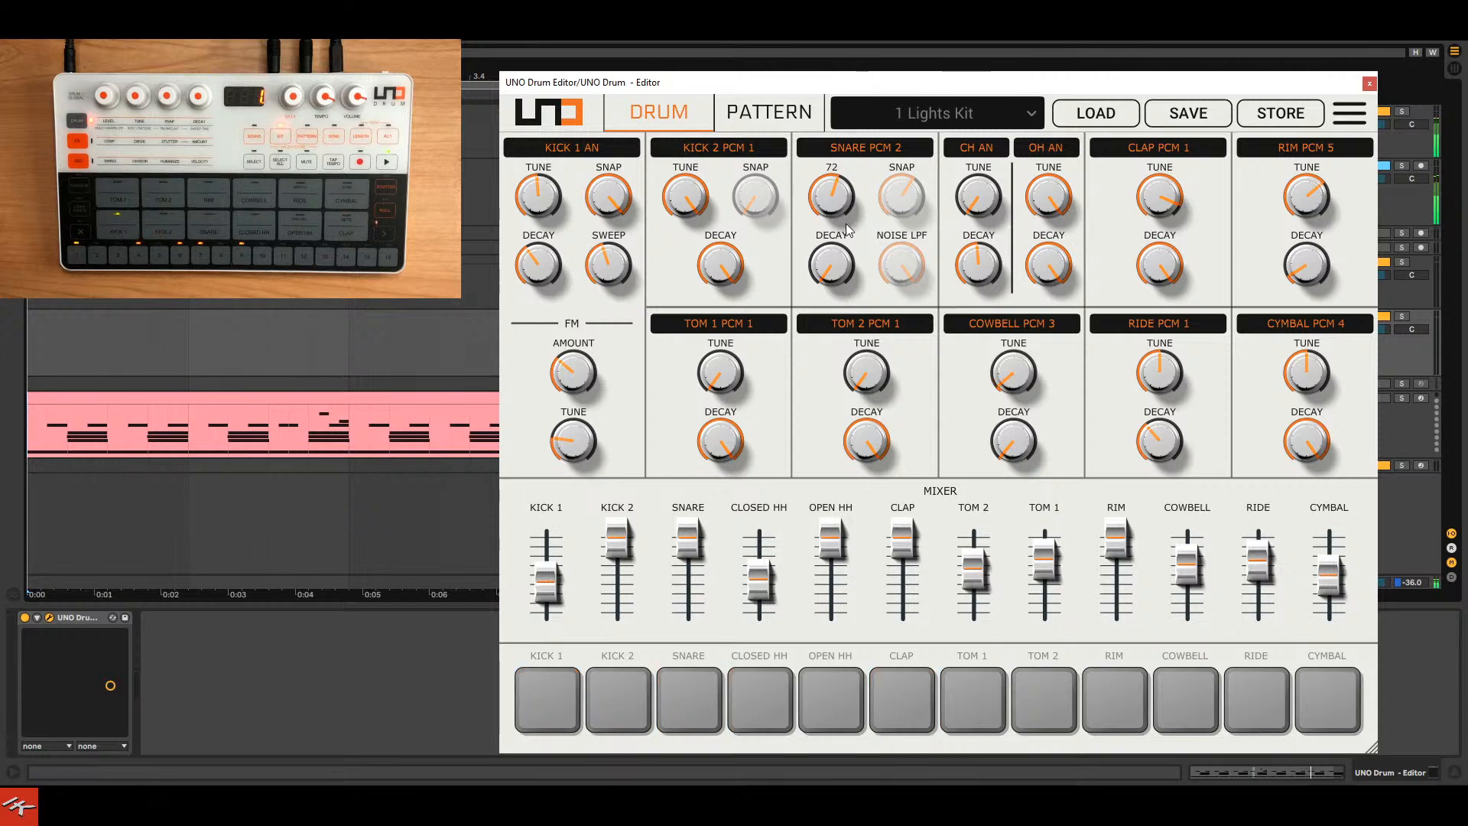
pyautogui.moveTo(838, 264); pyautogui.dragTo(851, 95)
# Switch the snare to Snare An, set its tune to 47 and decay to 38, and lower its snap.
pyautogui.click(871, 153)
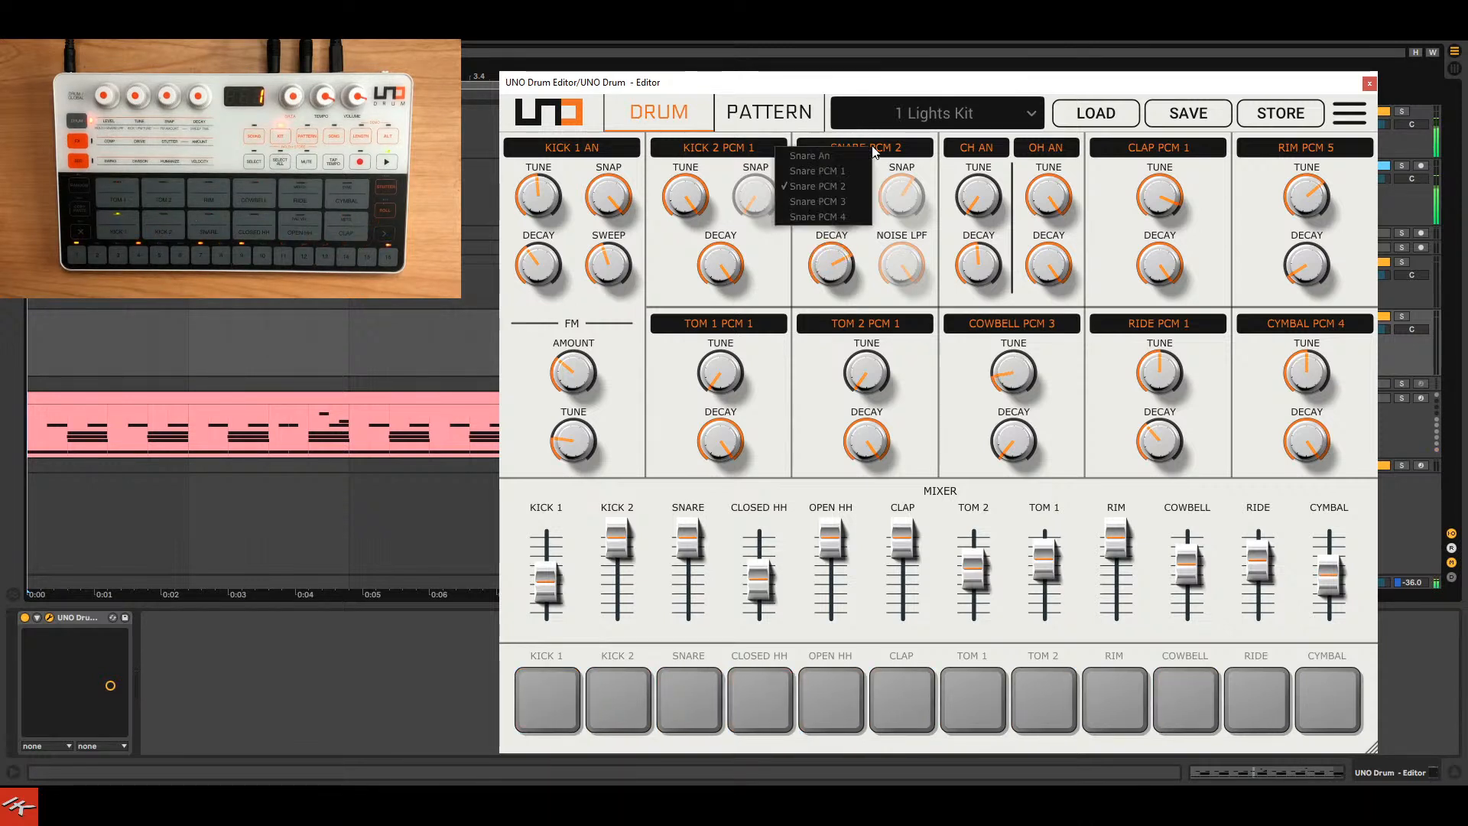
pyautogui.click(853, 156)
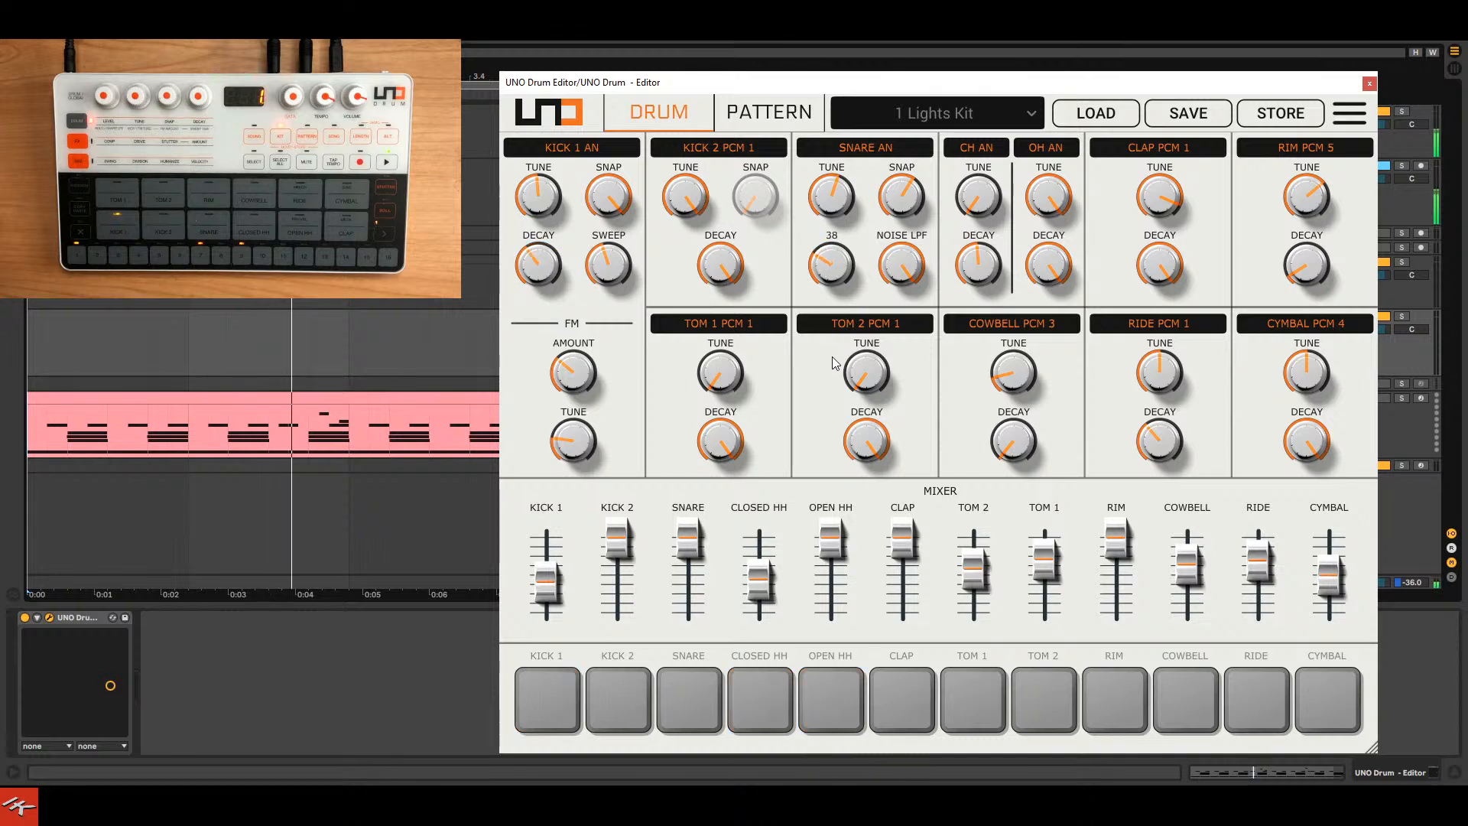
pyautogui.moveTo(833, 198); pyautogui.dragTo(838, 241)
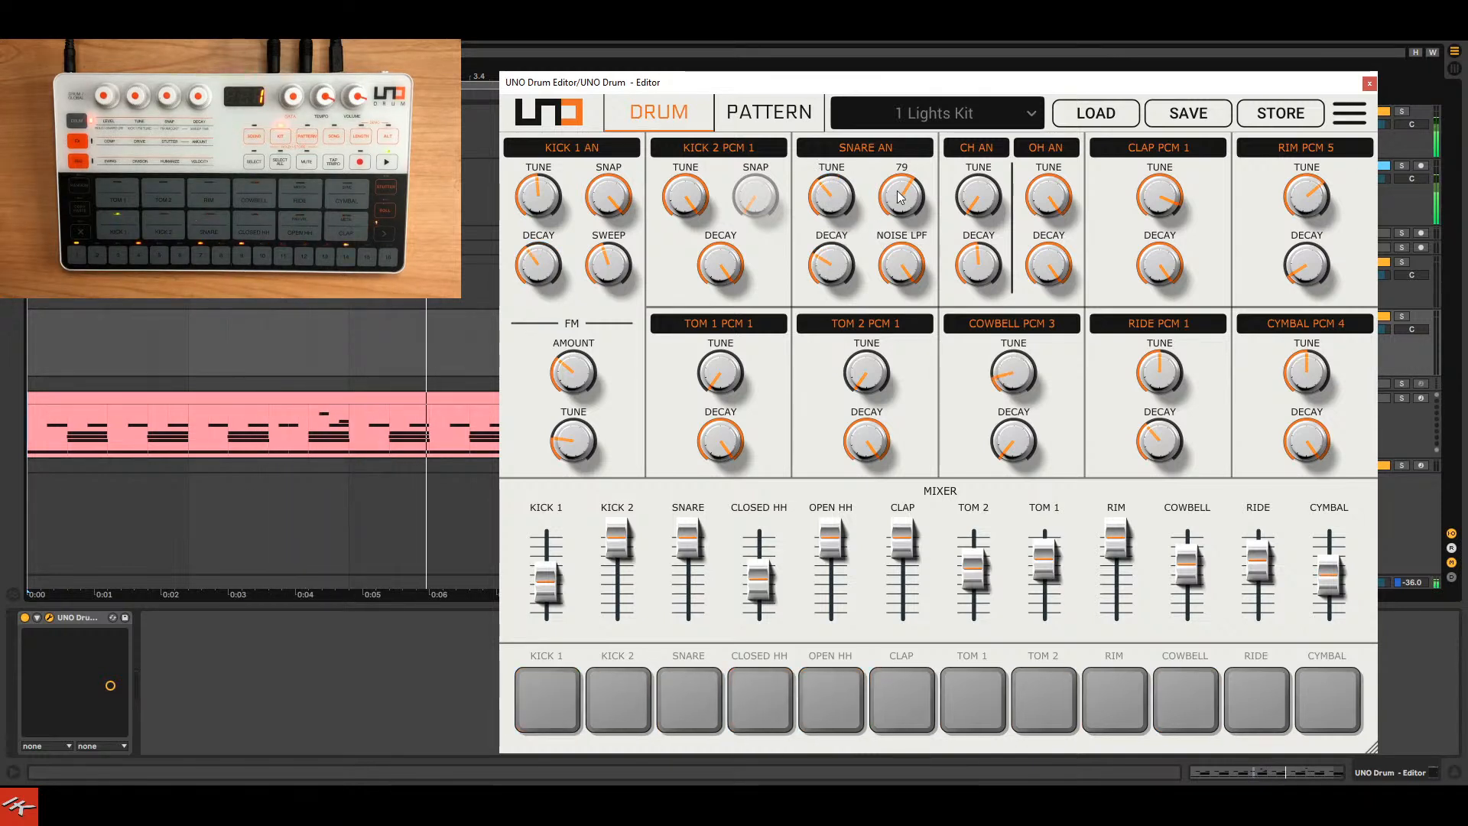
pyautogui.click(902, 252)
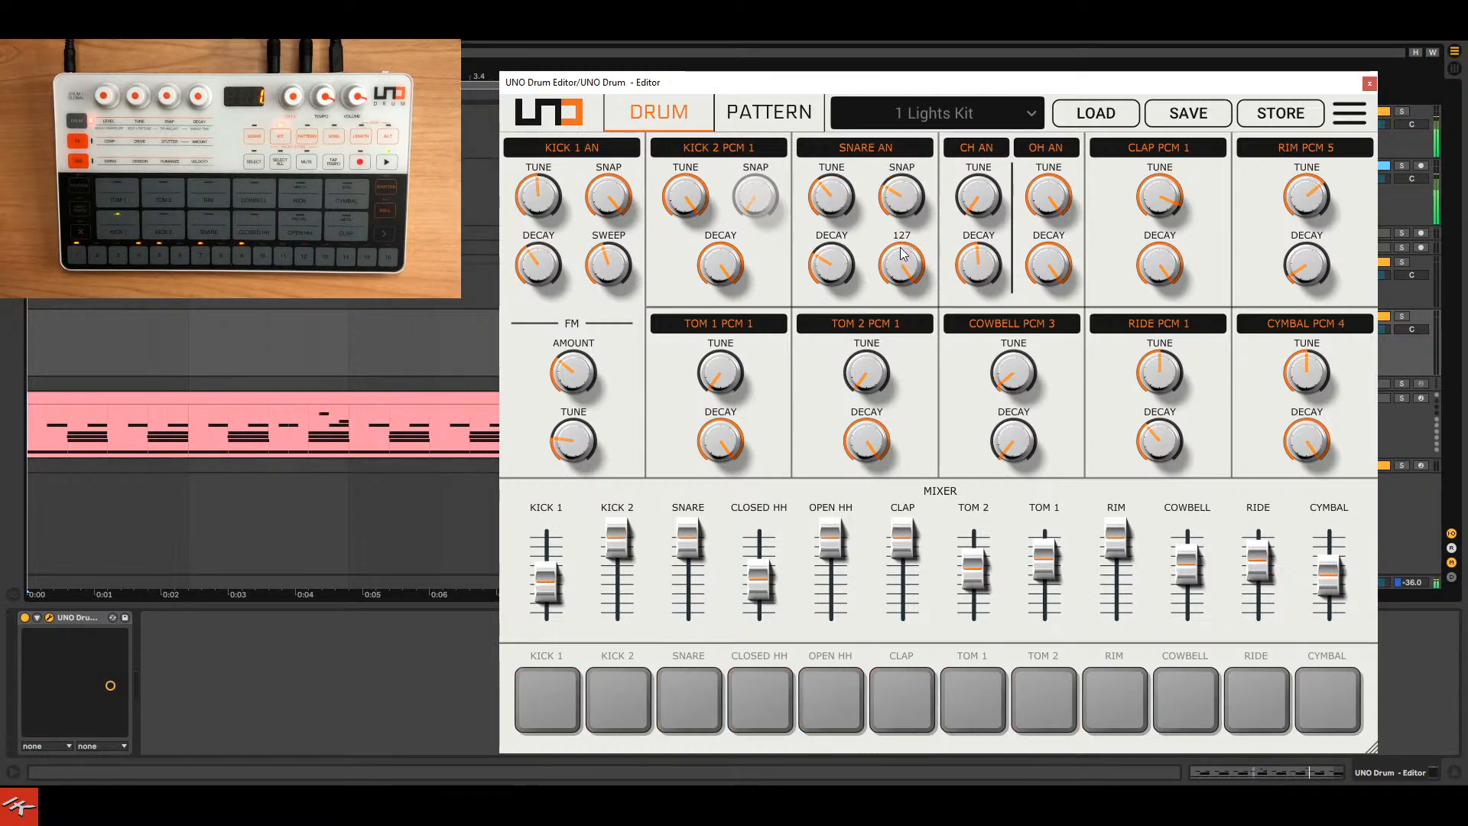
pyautogui.click(904, 200)
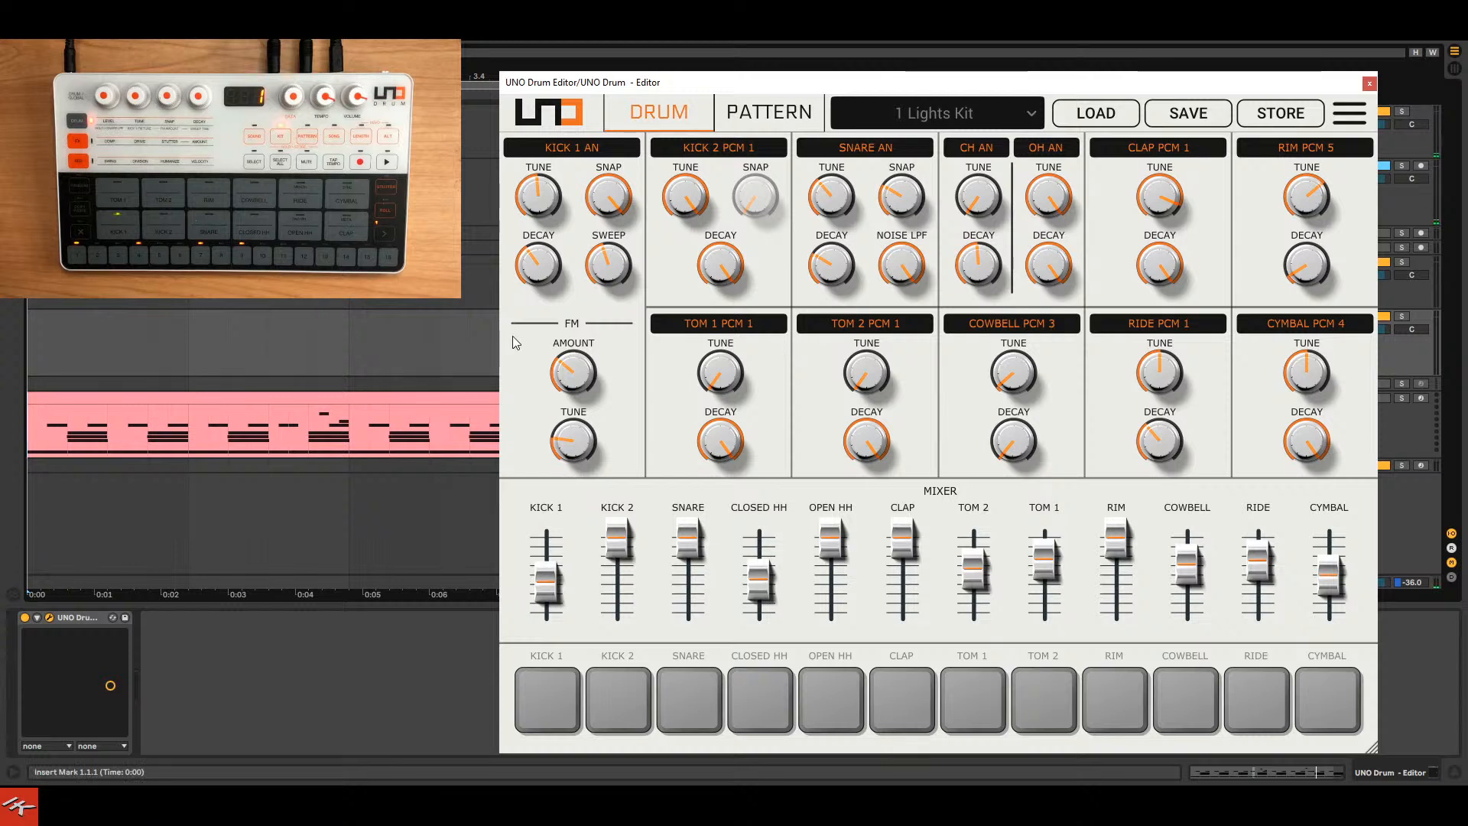
# Look through the list of available snare sounds and close it without changing the sound.
pyautogui.moveTo(836, 179)
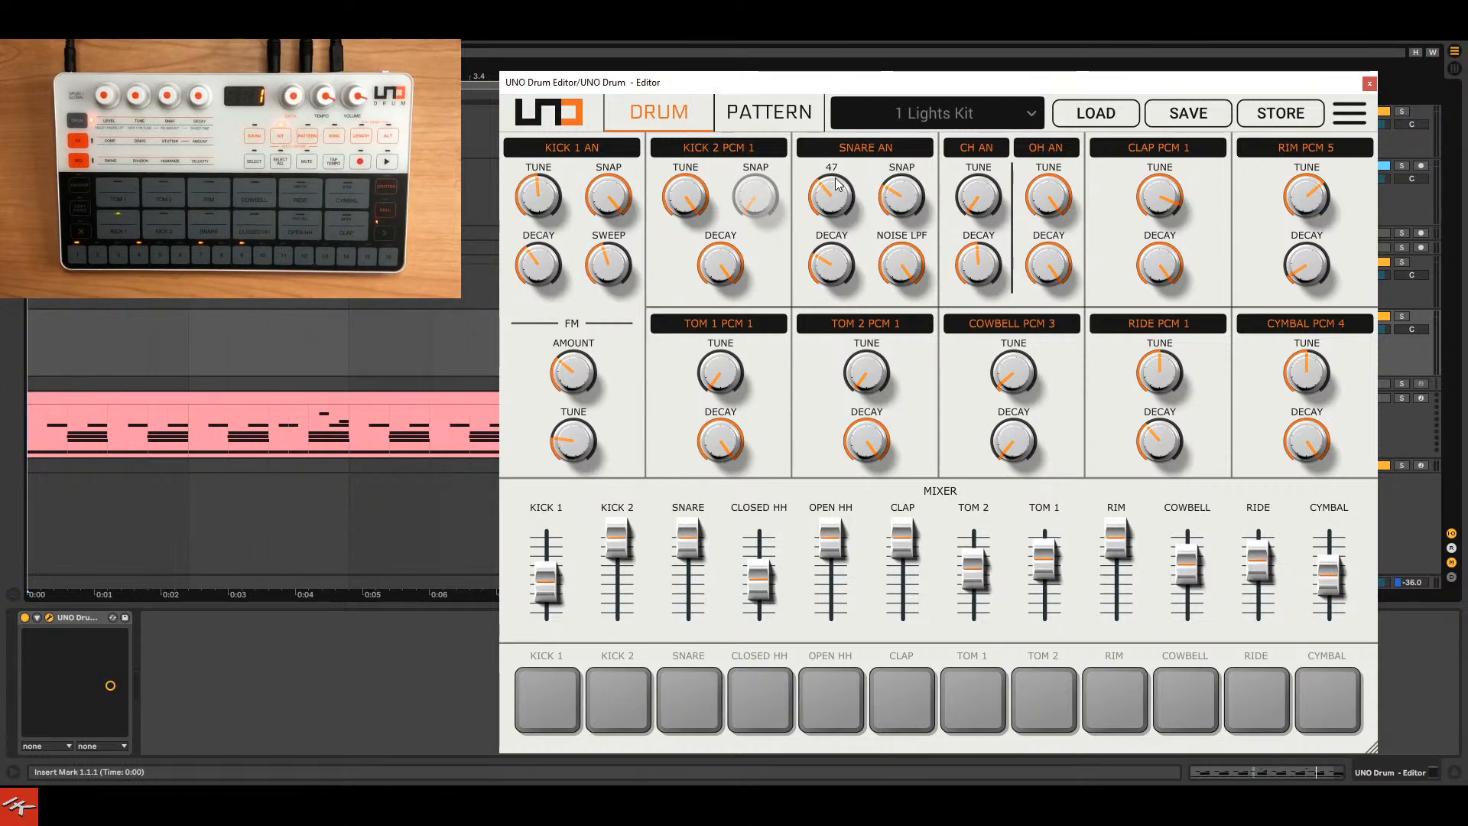
pyautogui.click(880, 152)
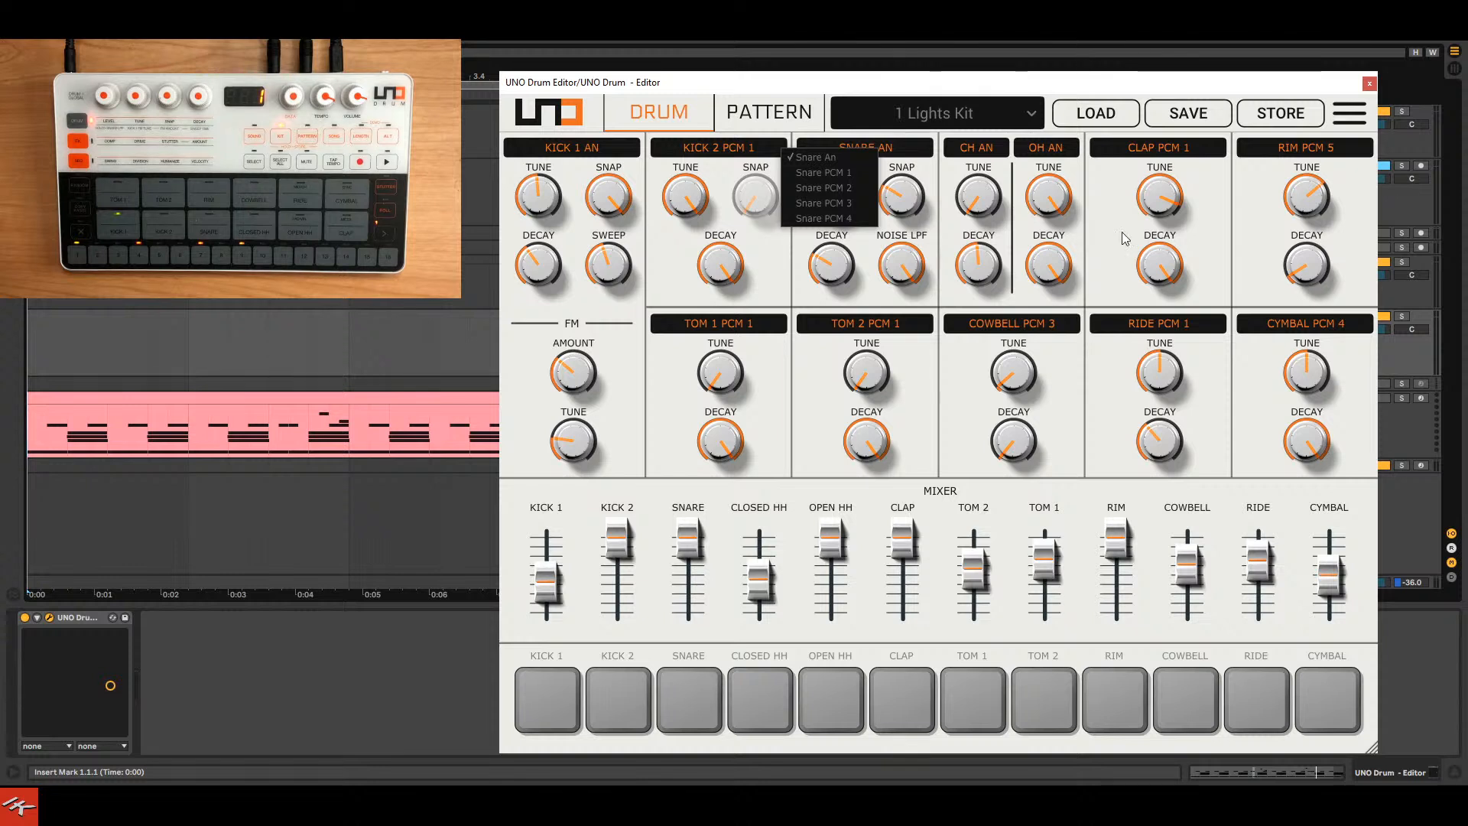
pyautogui.click(1205, 222)
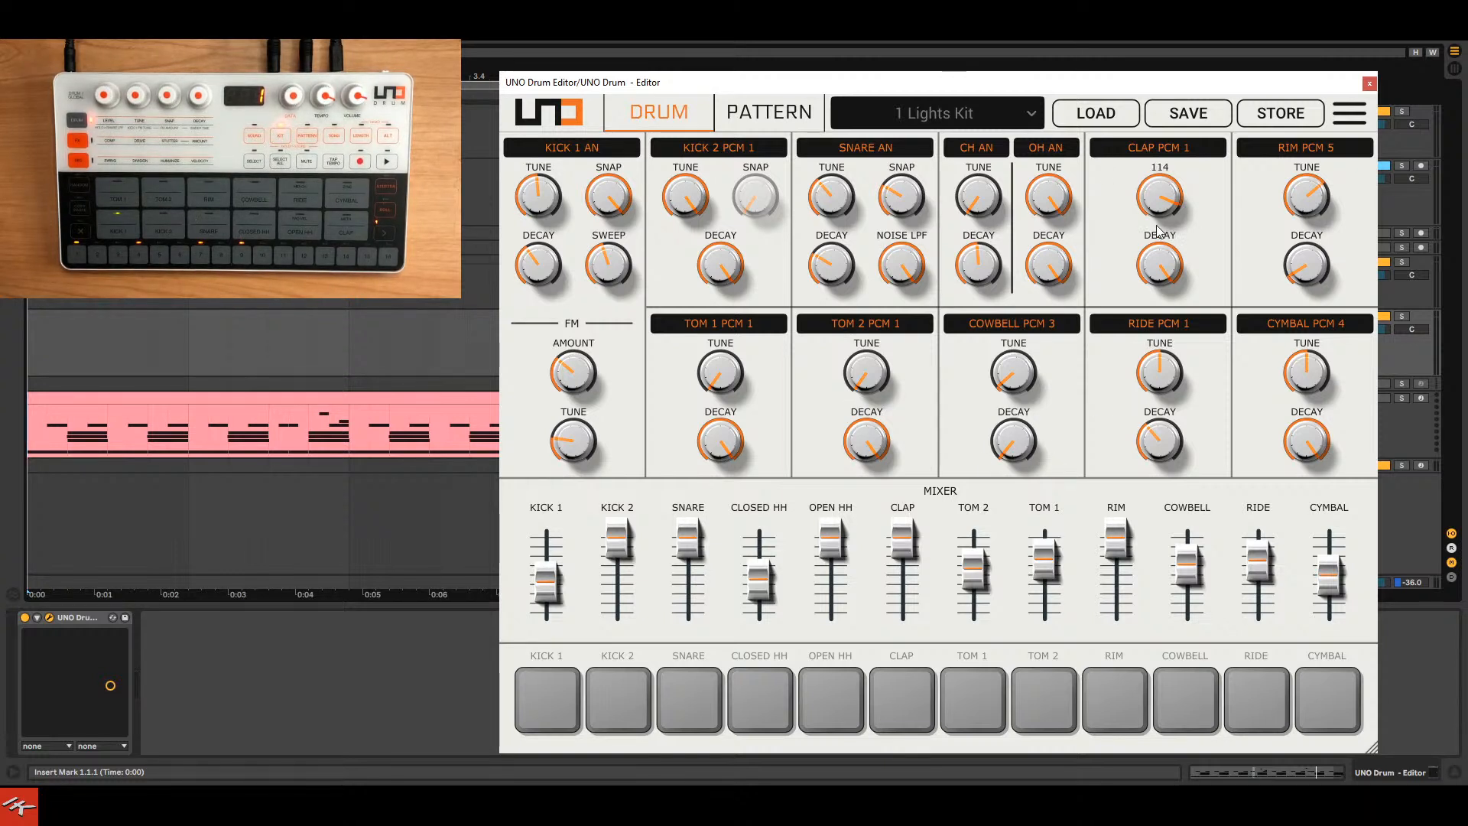
# During playback, lower the open hi-hat's tune and decay, and raise the closed hi-hat's tune and decay.
pyautogui.press('space')
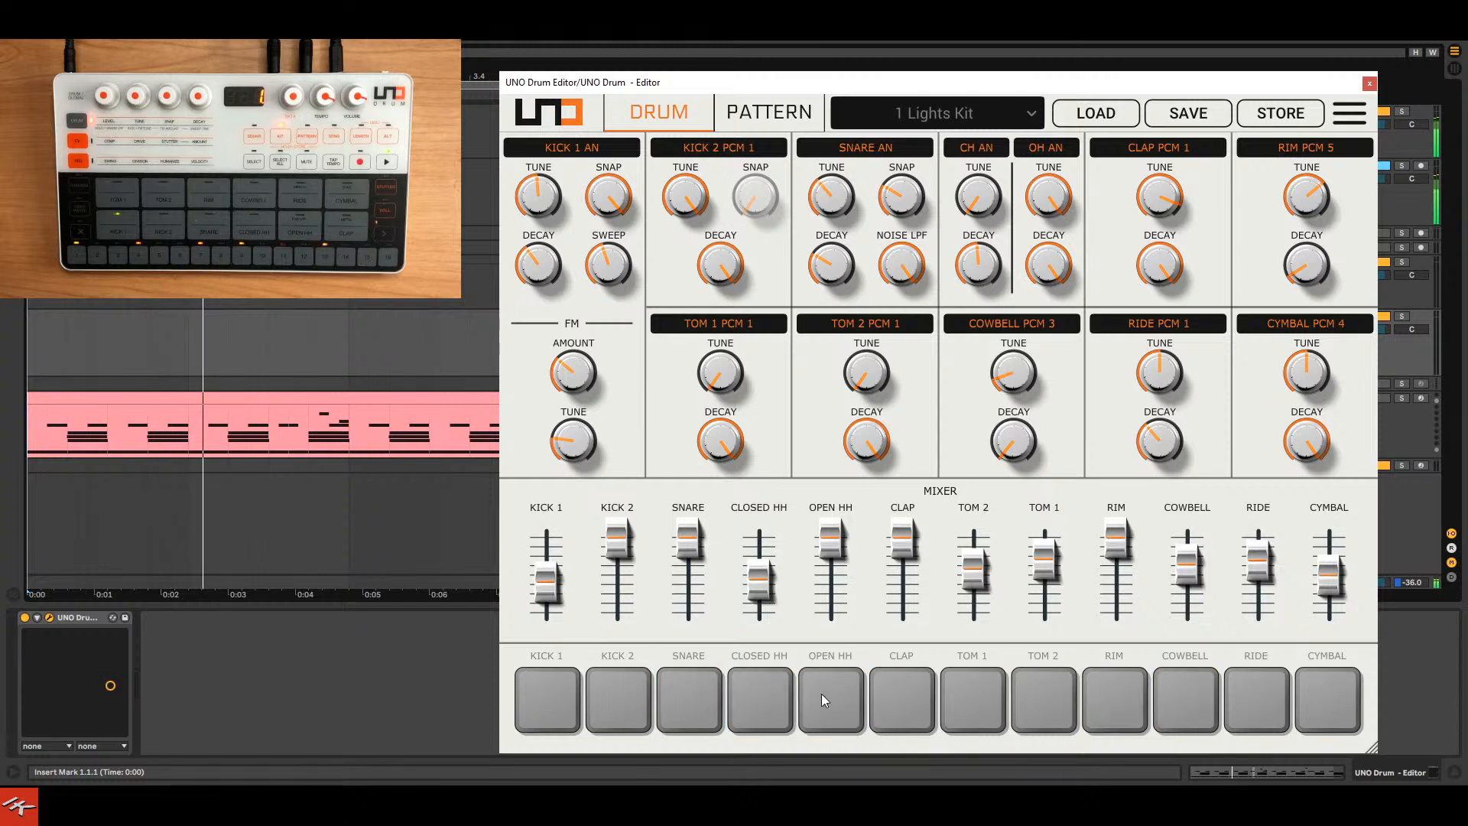
pyautogui.moveTo(1051, 207)
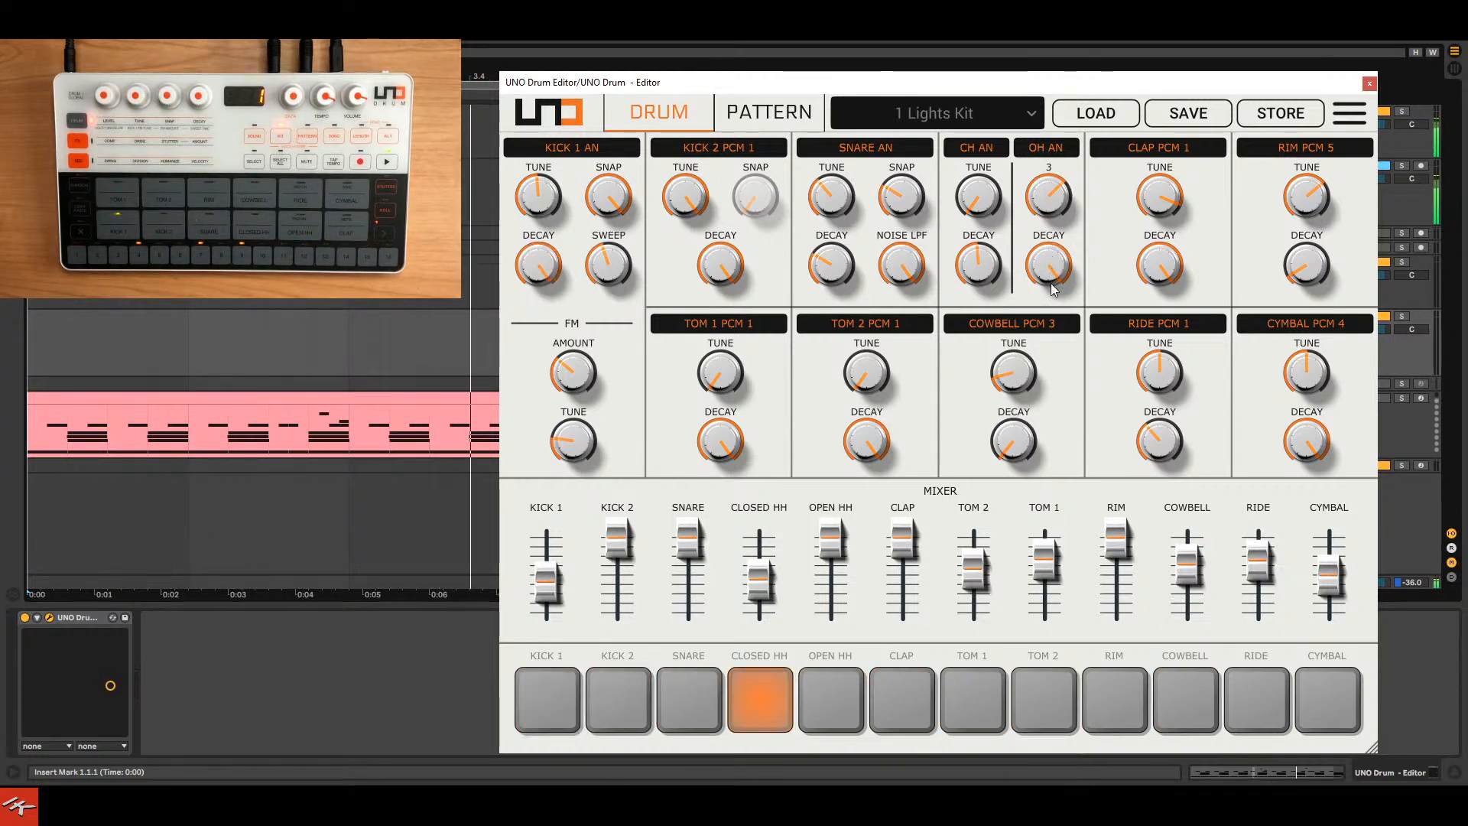
pyautogui.moveTo(1056, 273)
pyautogui.moveTo(1056, 273); pyautogui.dragTo(1061, 375)
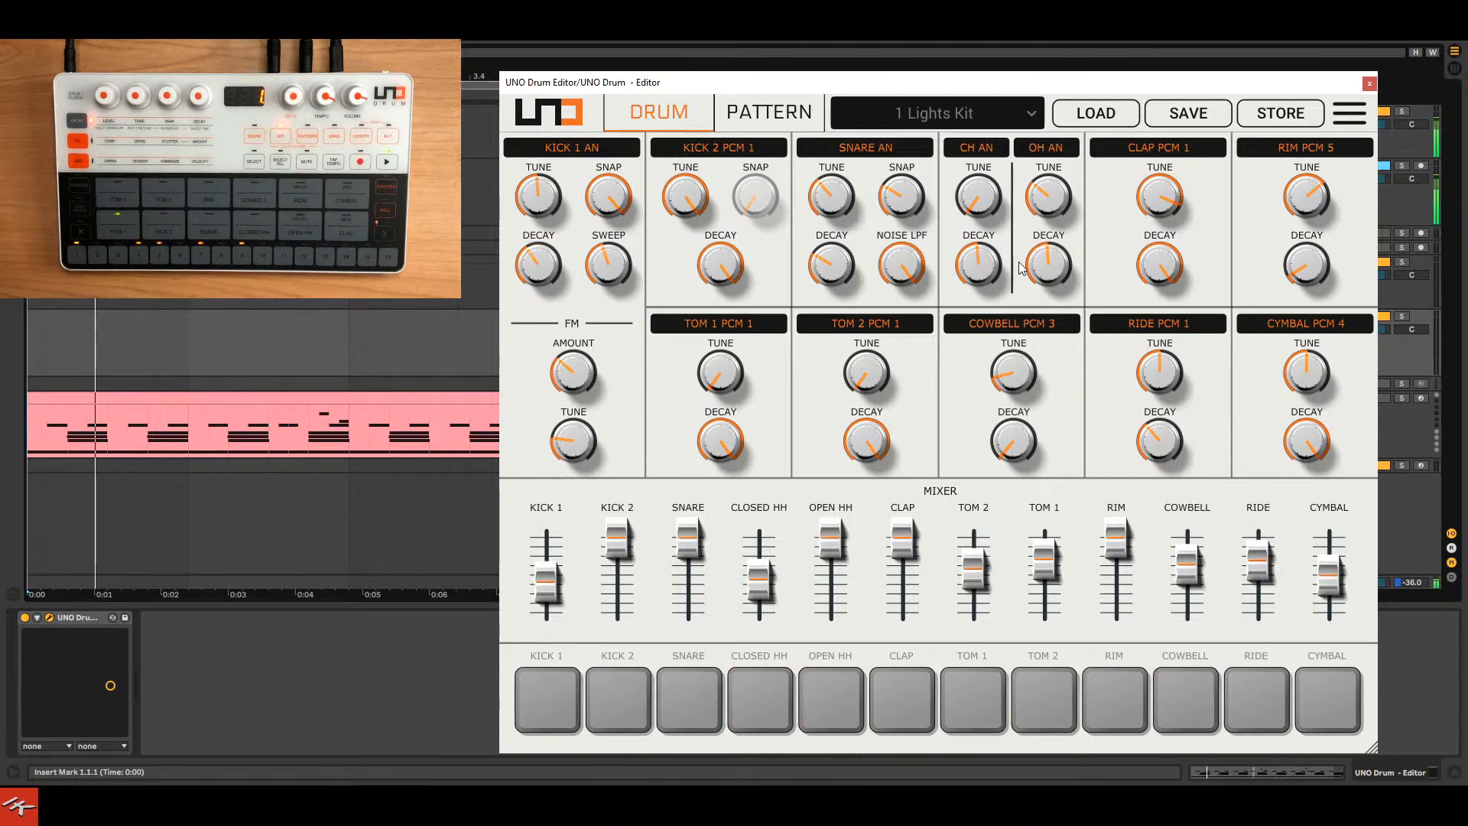
pyautogui.moveTo(981, 206); pyautogui.dragTo(985, 152)
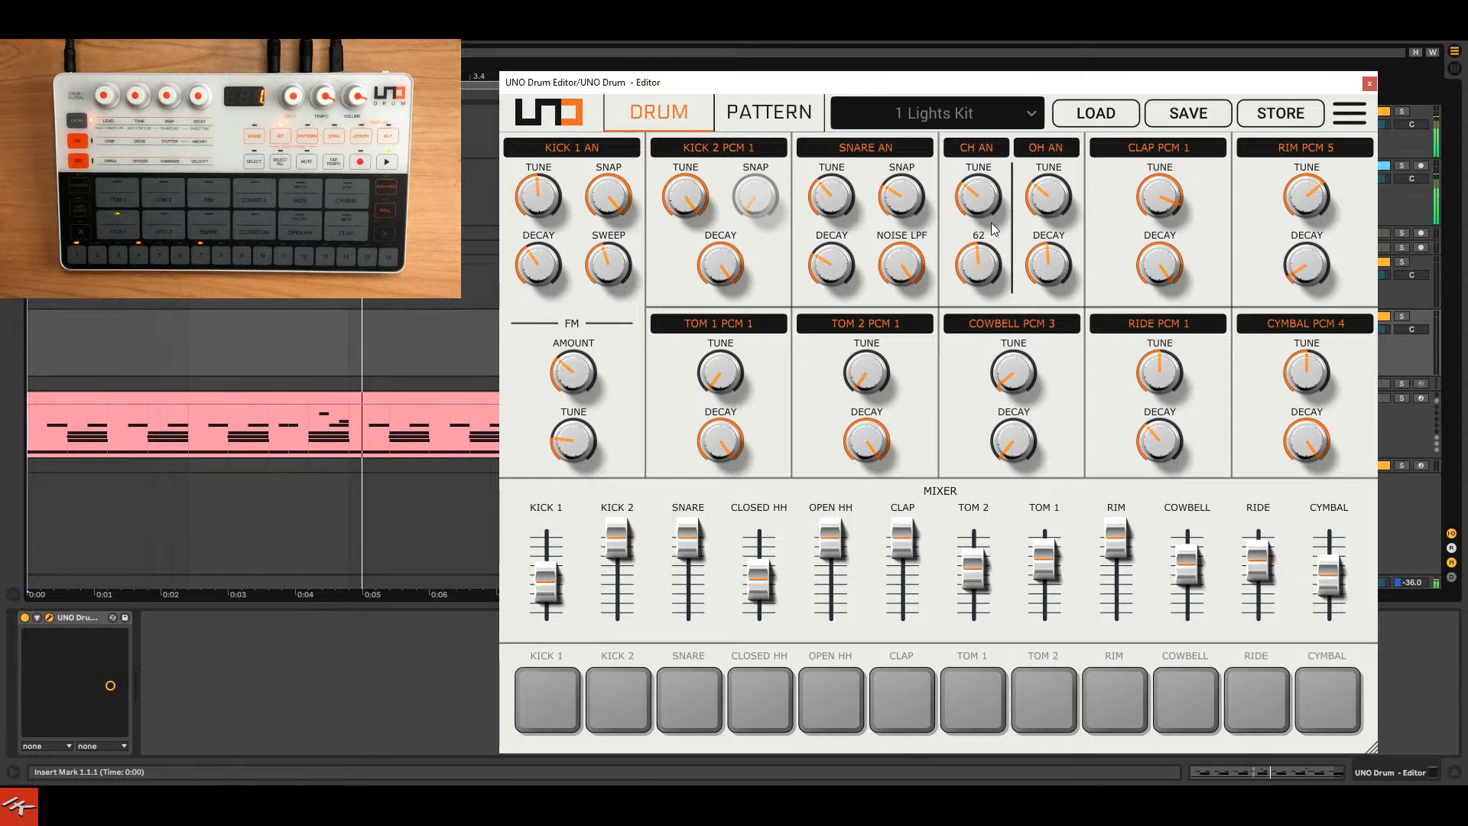
pyautogui.moveTo(991, 223); pyautogui.dragTo(1007, 97)
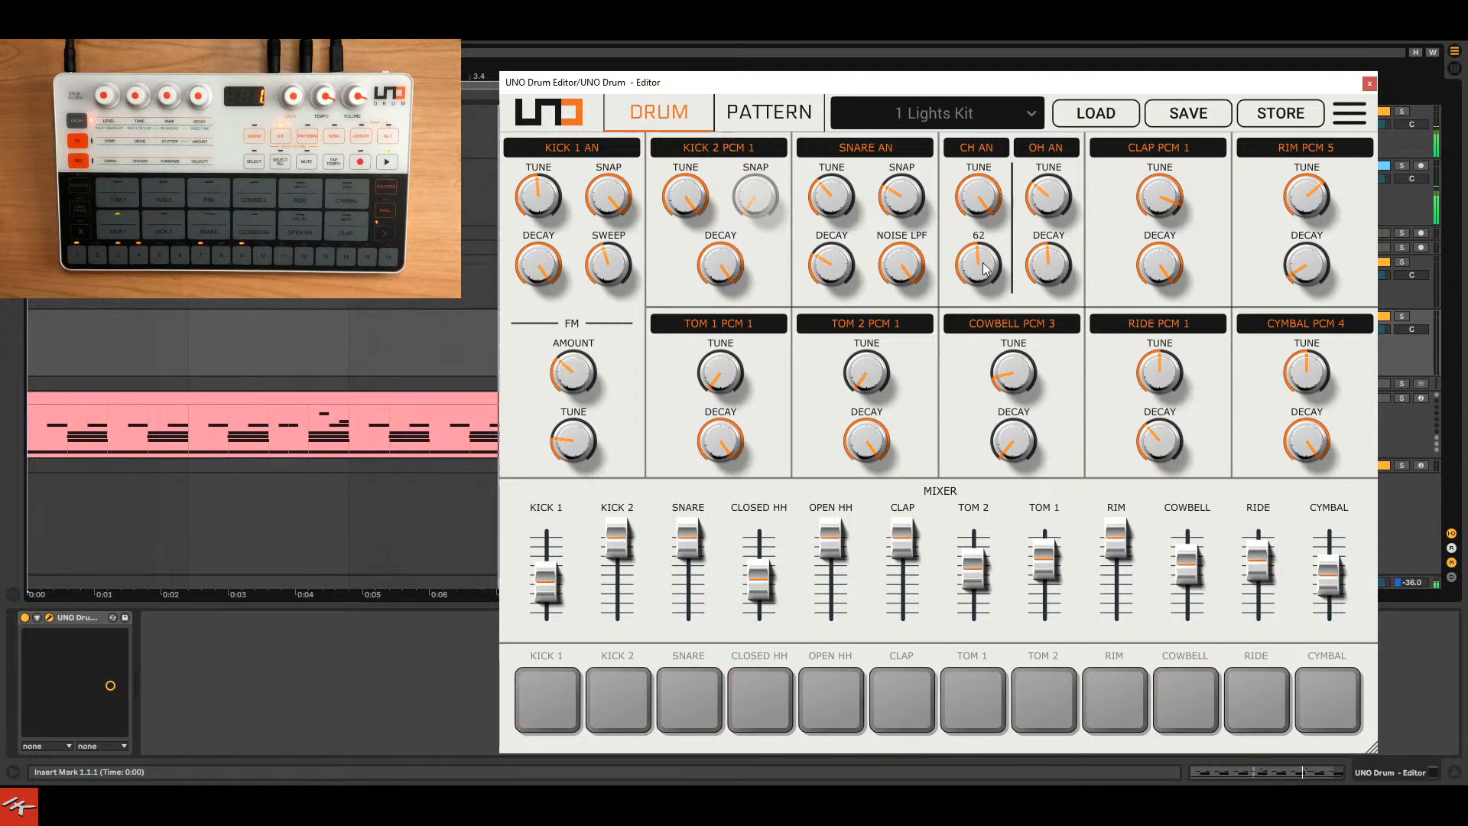
pyautogui.moveTo(980, 264); pyautogui.dragTo(986, 211)
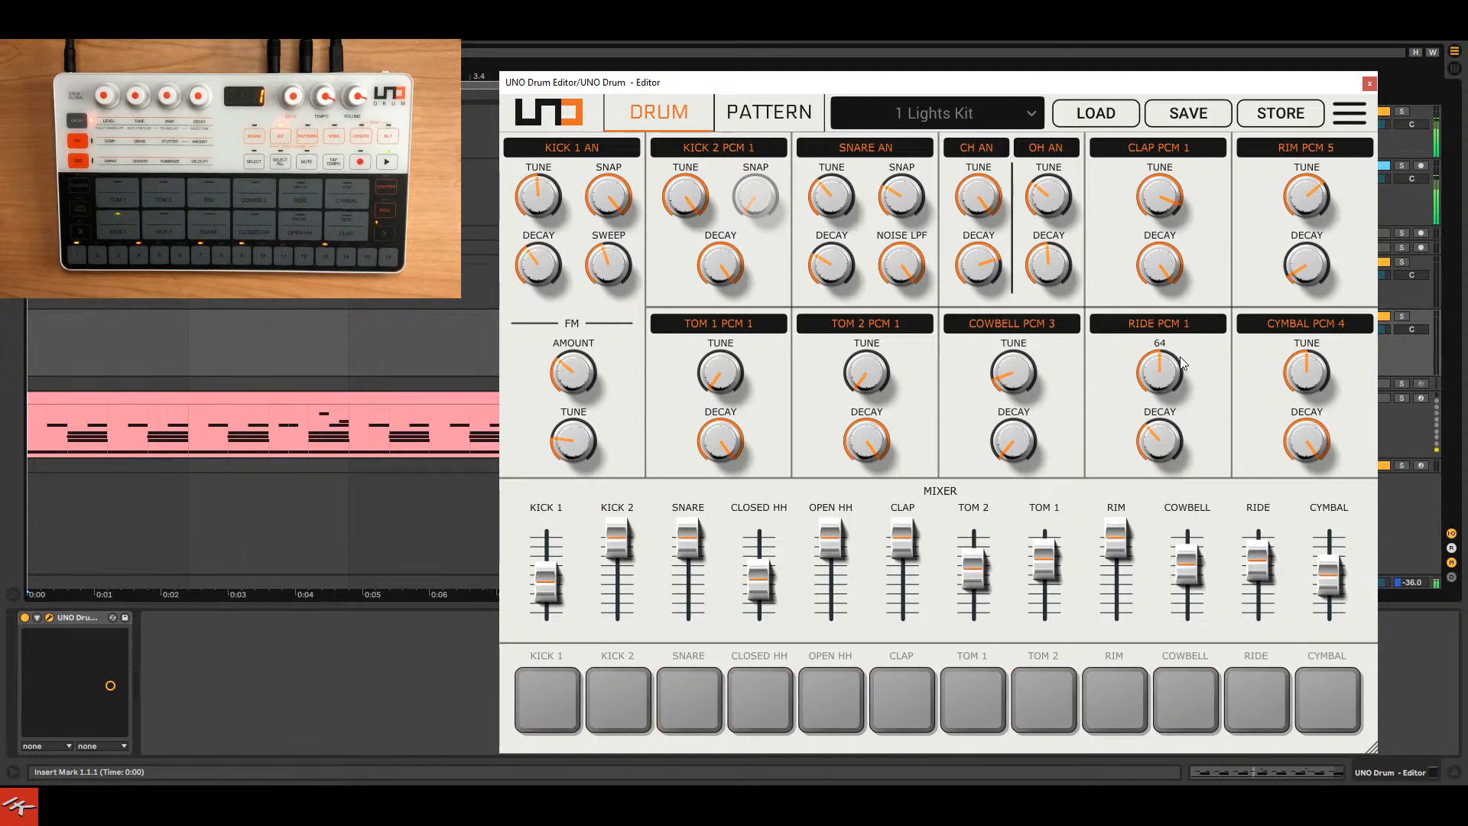
# During playback, adjust the cowbell's tune, raise its decay slightly, and lower its mixer level.
pyautogui.moveTo(1328, 354)
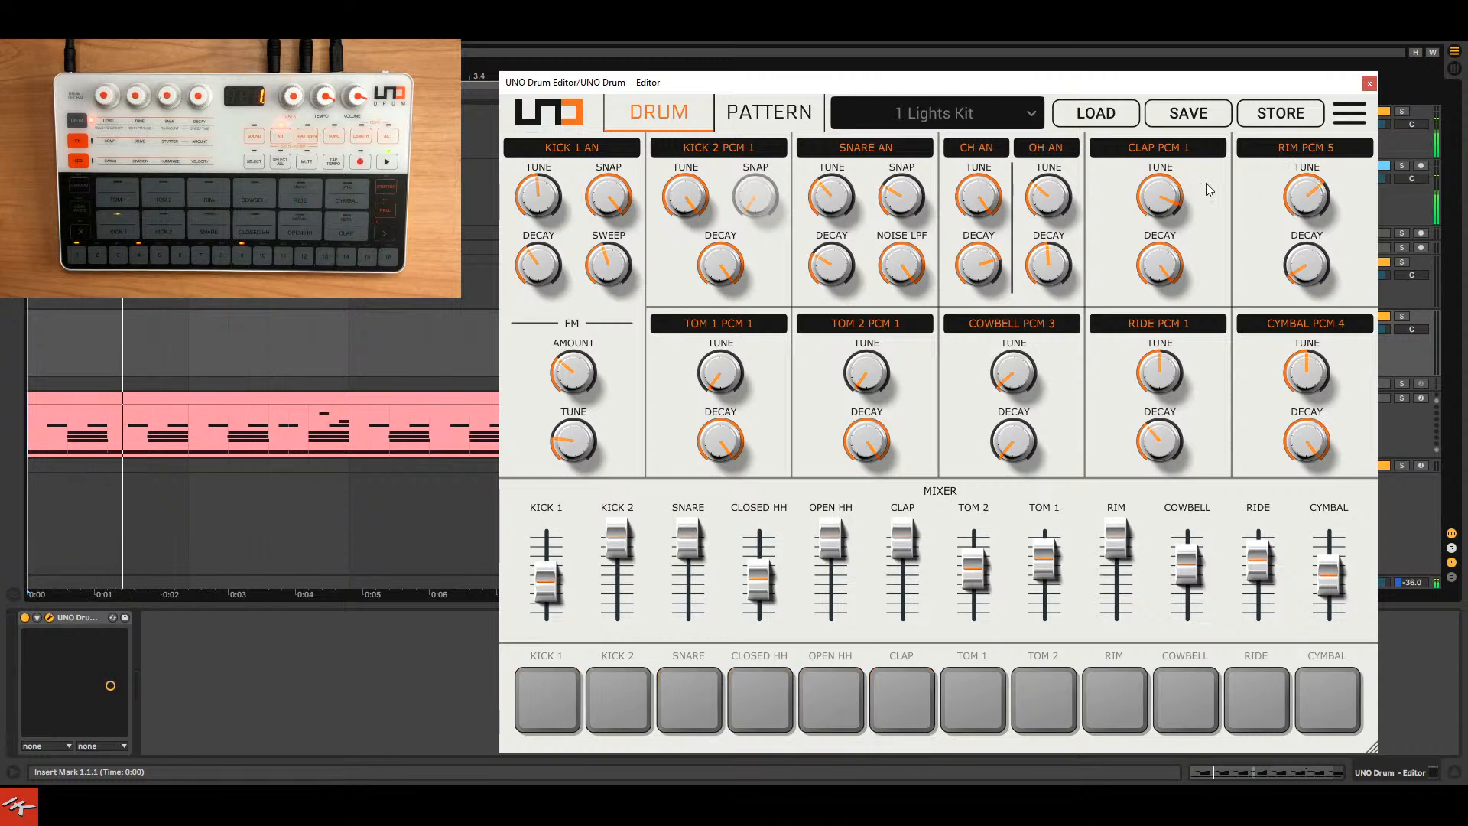
pyautogui.moveTo(1020, 442)
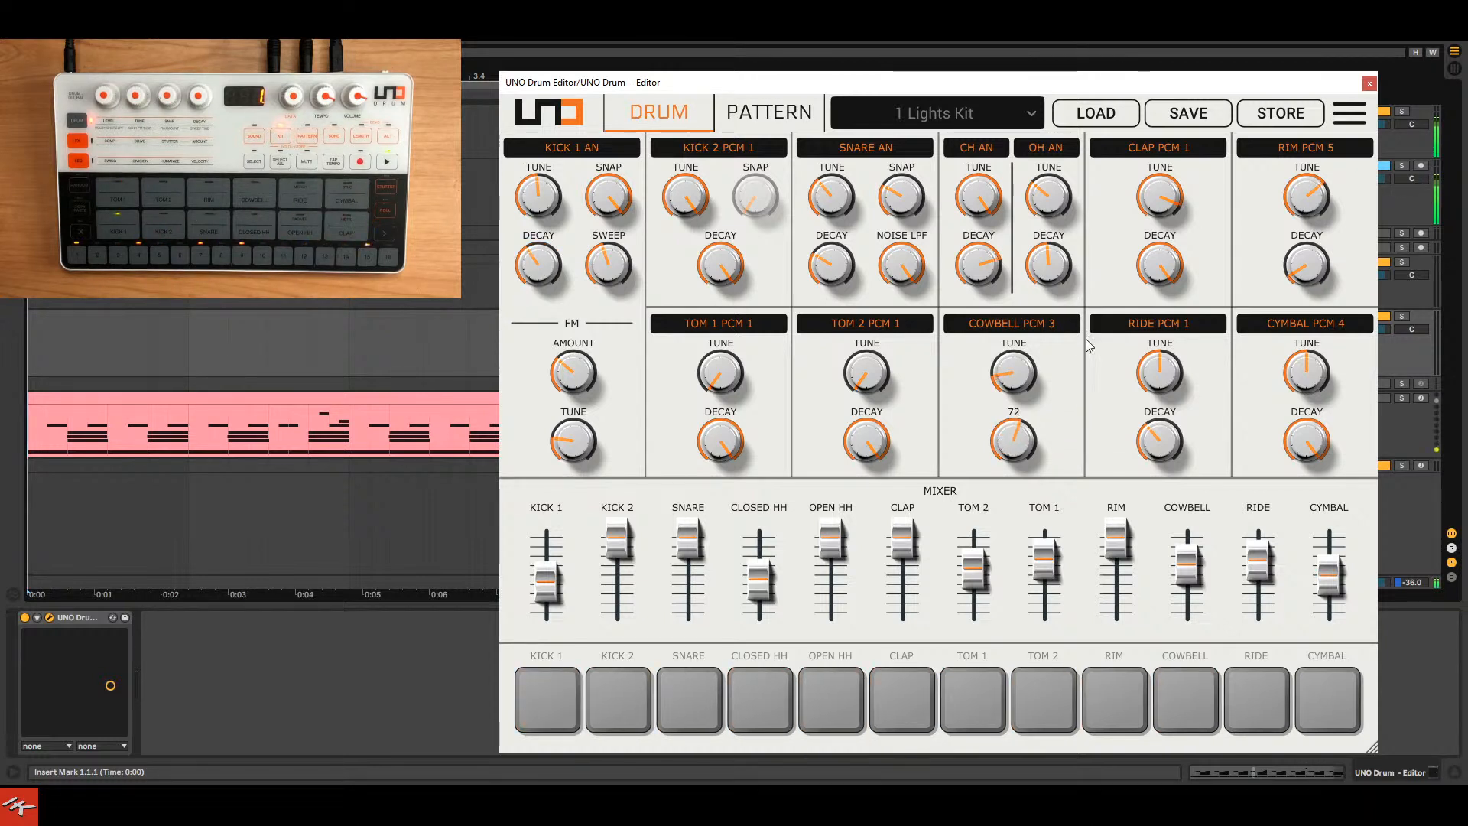
pyautogui.moveTo(1087, 340); pyautogui.dragTo(1031, 468)
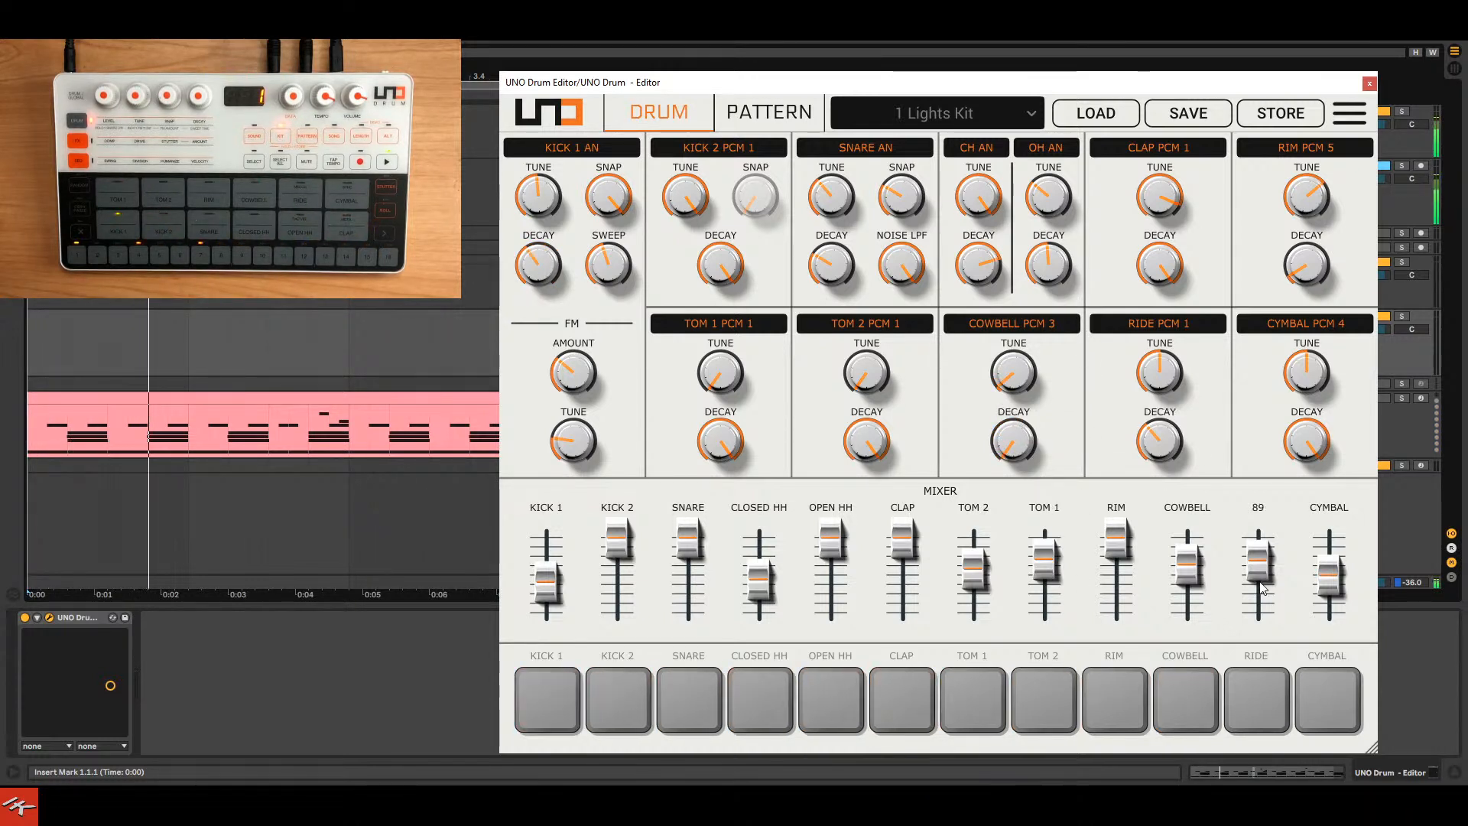
pyautogui.moveTo(1187, 576)
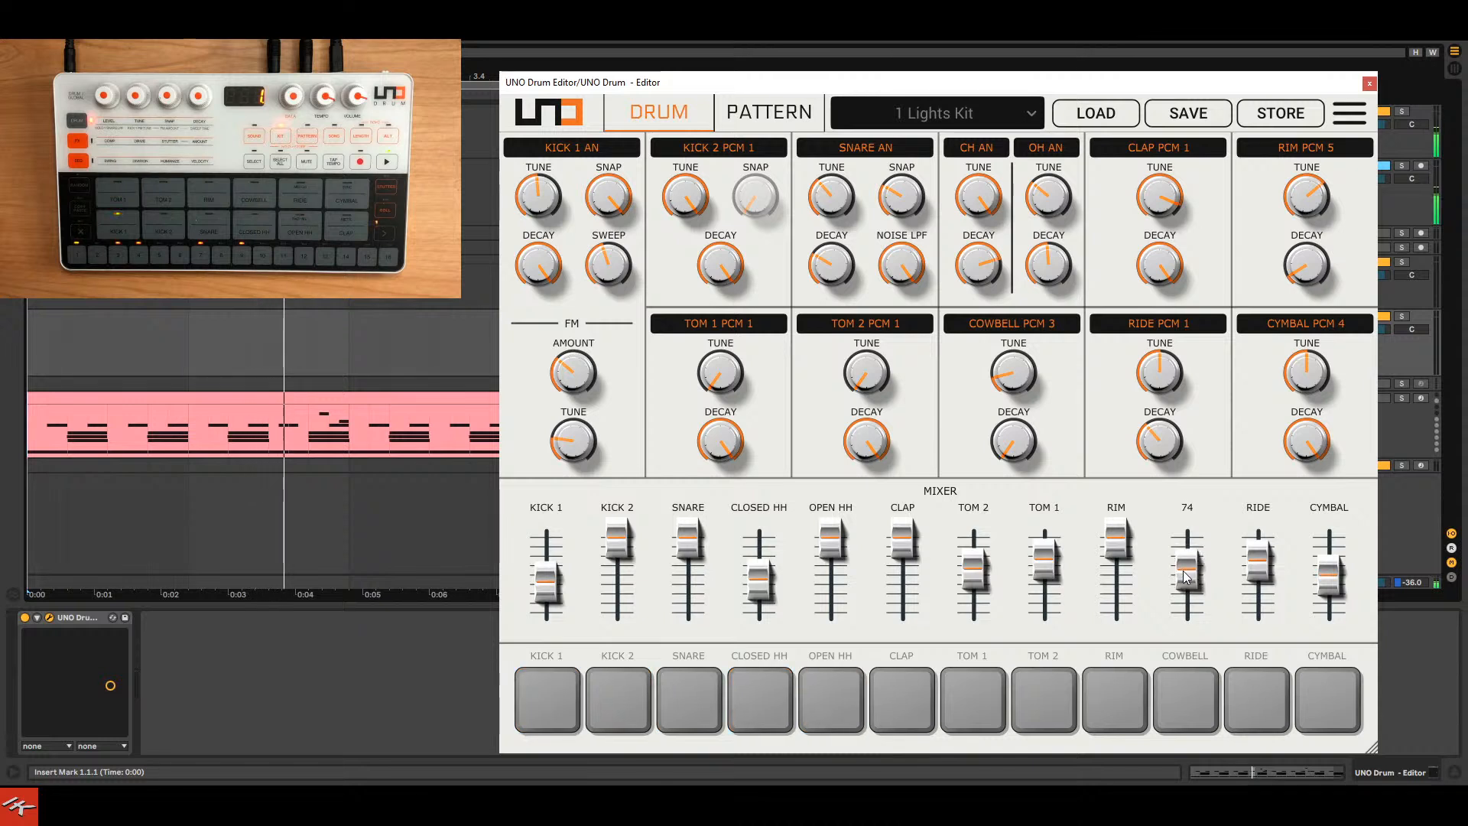
pyautogui.moveTo(1184, 573); pyautogui.dragTo(1184, 587)
pyautogui.moveTo(1022, 448); pyautogui.dragTo(1032, 378)
pyautogui.moveTo(1033, 378); pyautogui.dragTo(1040, 396)
pyautogui.moveTo(1183, 582); pyautogui.dragTo(1184, 593)
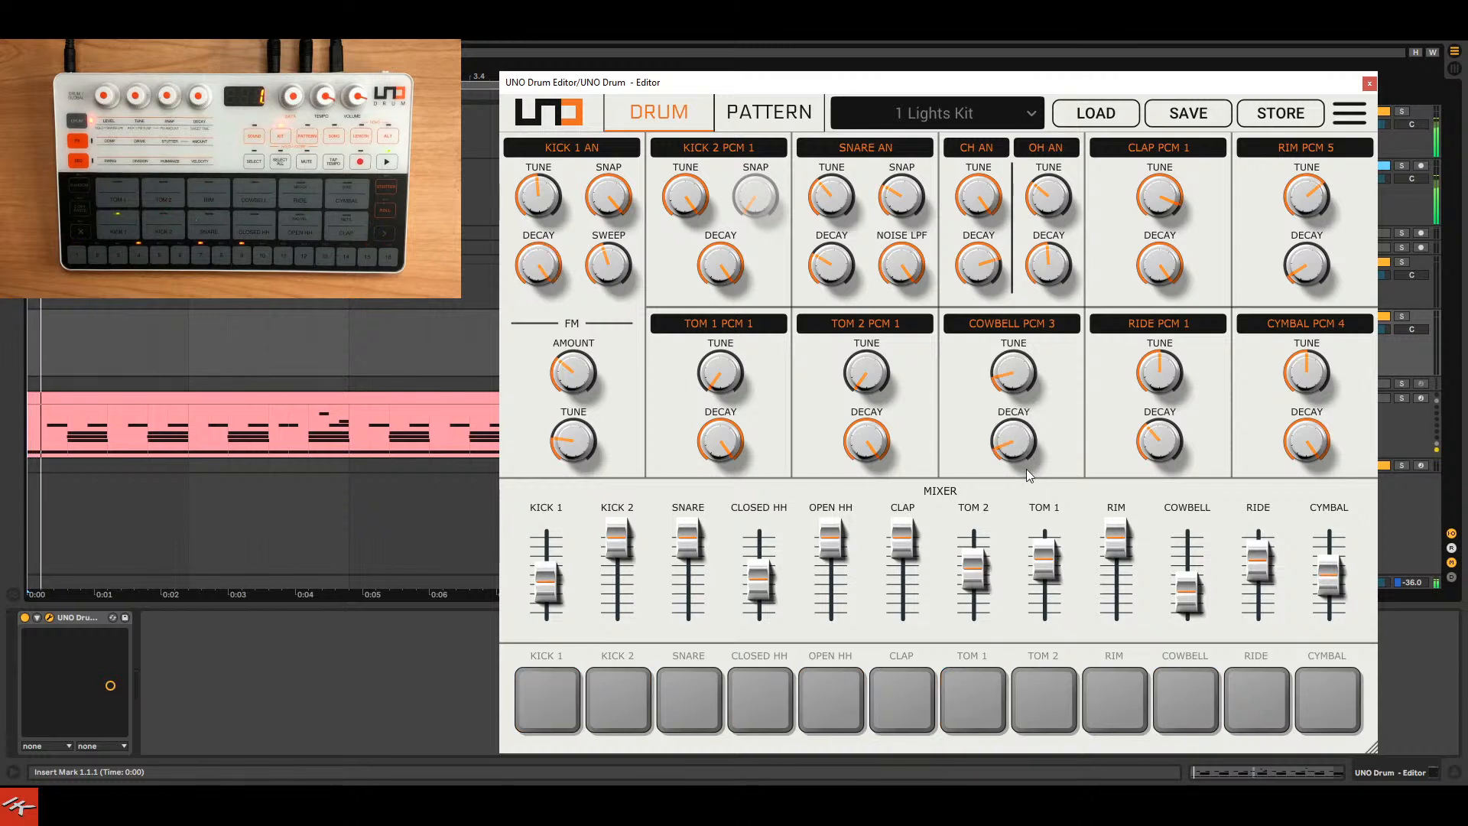
pyautogui.moveTo(1164, 389)
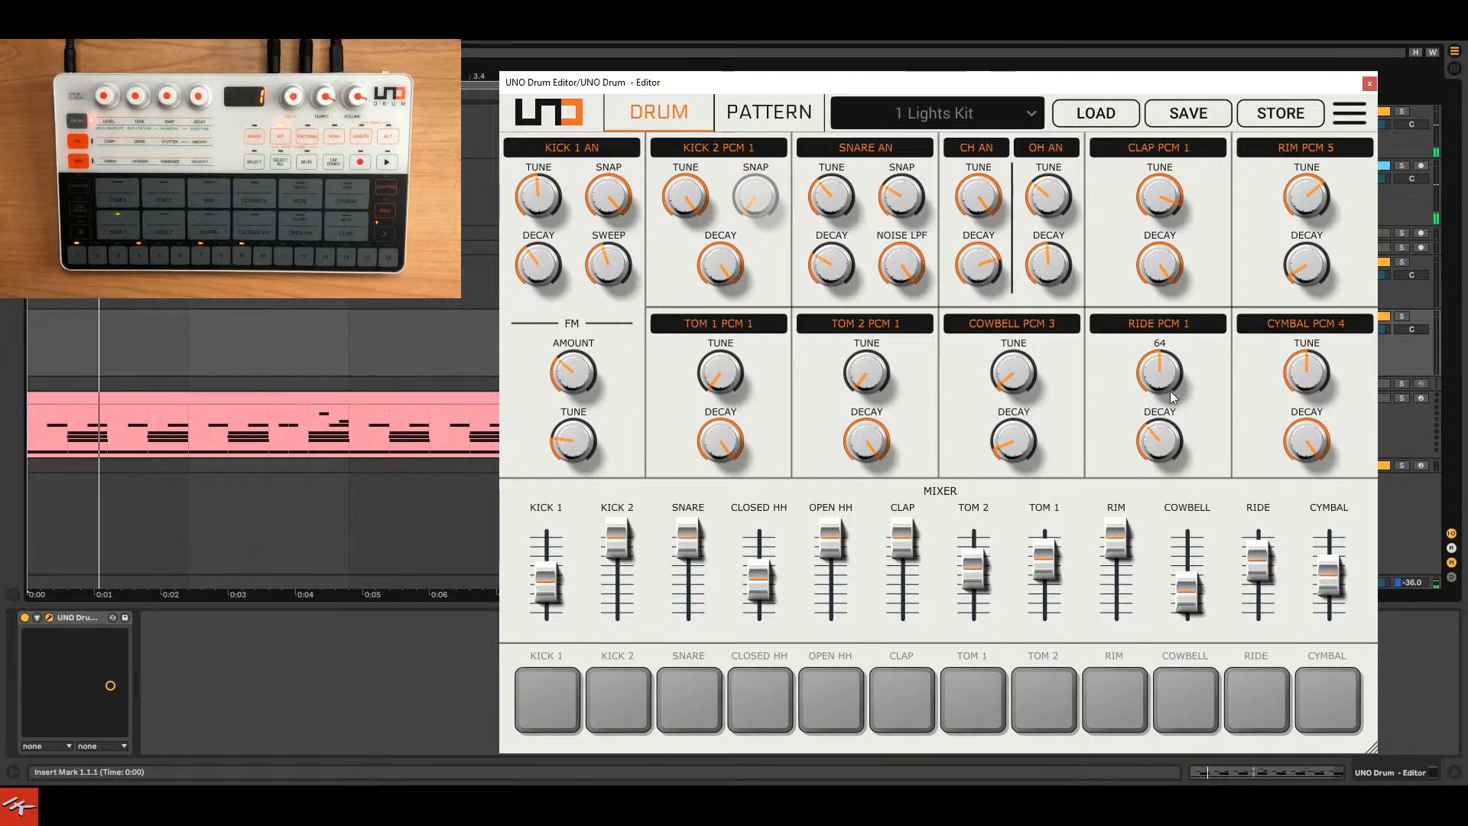
pyautogui.moveTo(1195, 172)
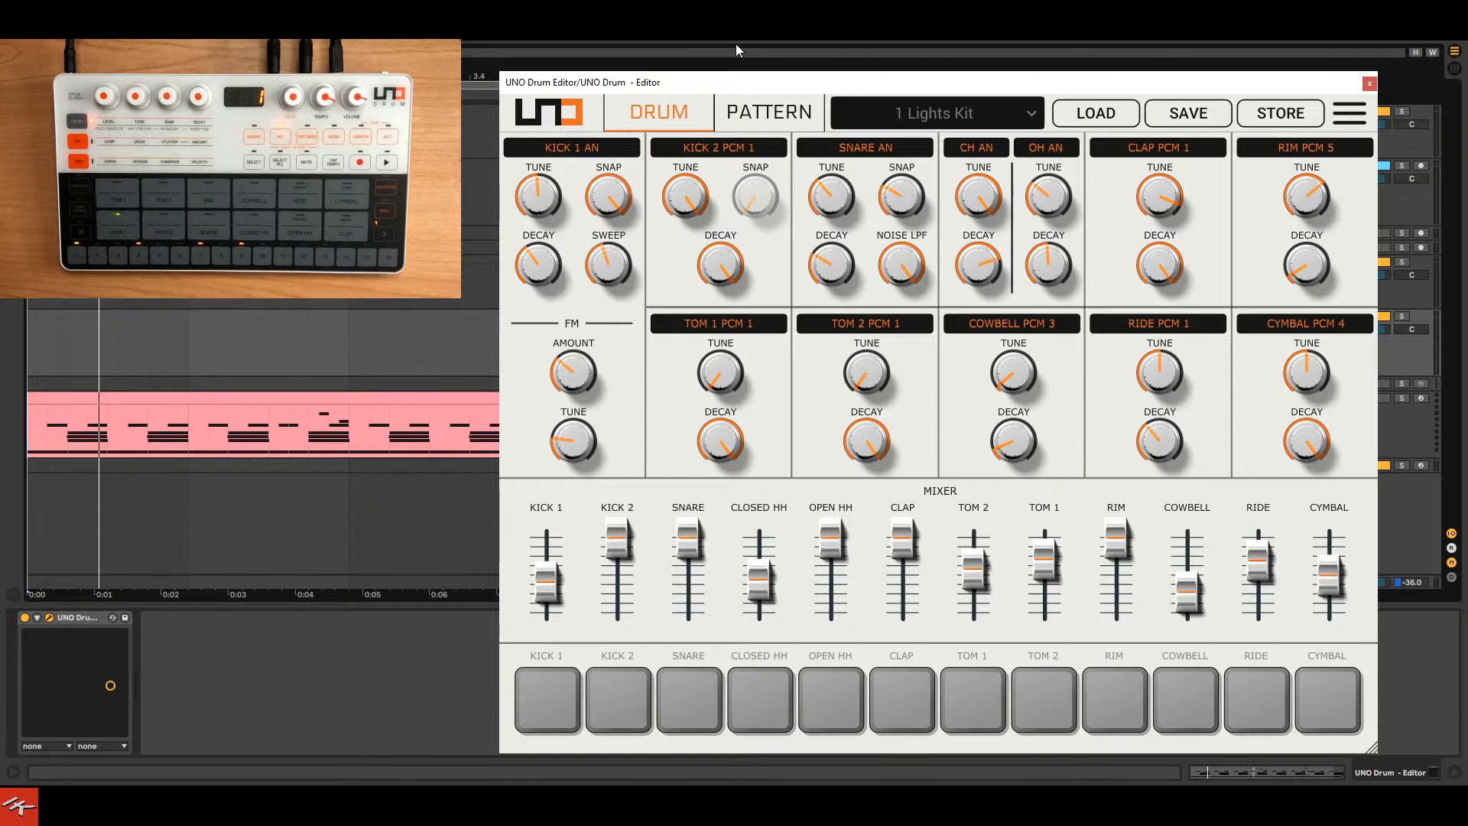
pyautogui.moveTo(837, 233)
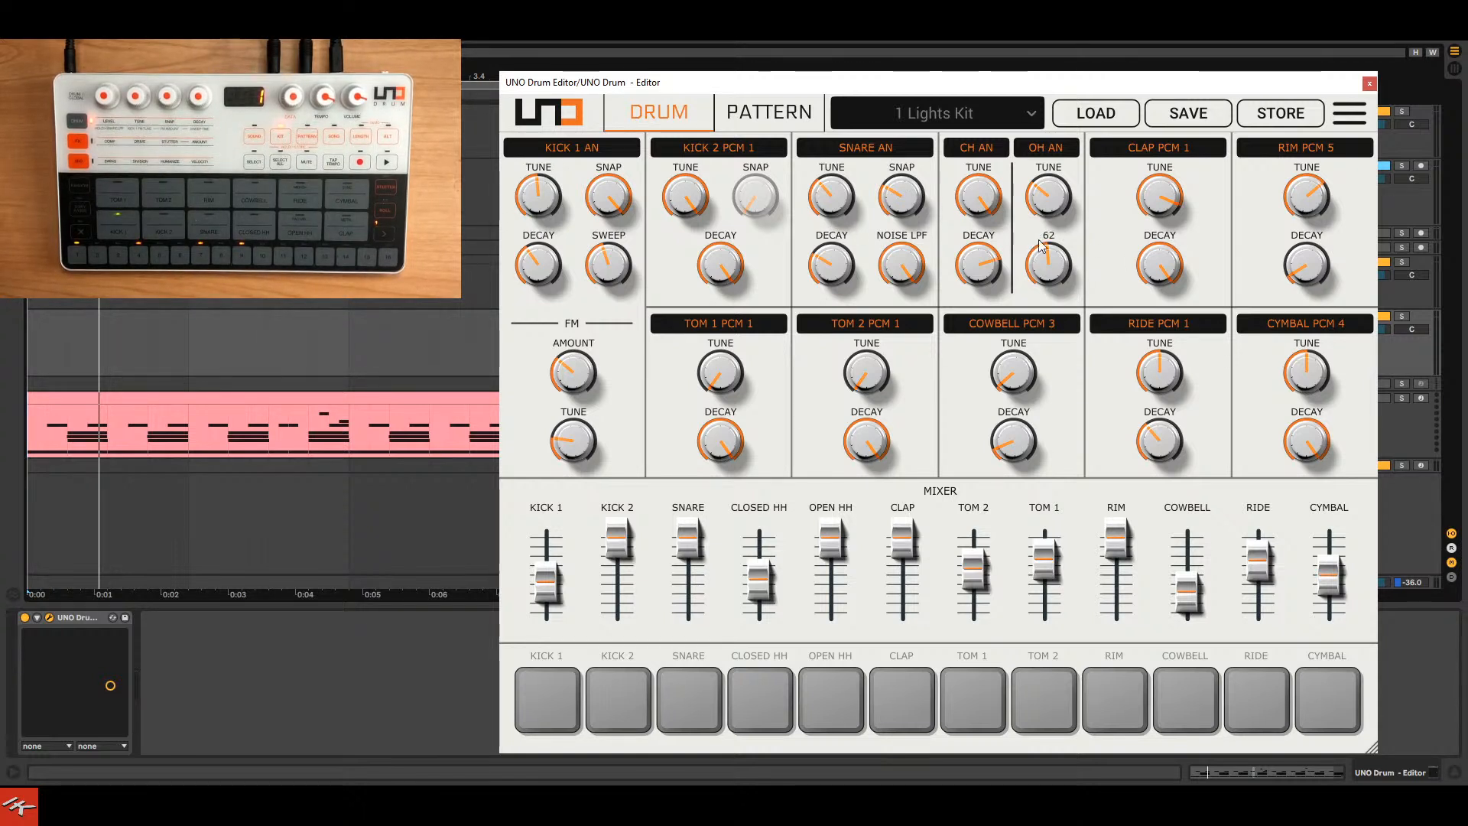
# In the pattern editor, switch to 1 User Pattern and return to 10 User Pattern.
pyautogui.click(796, 118)
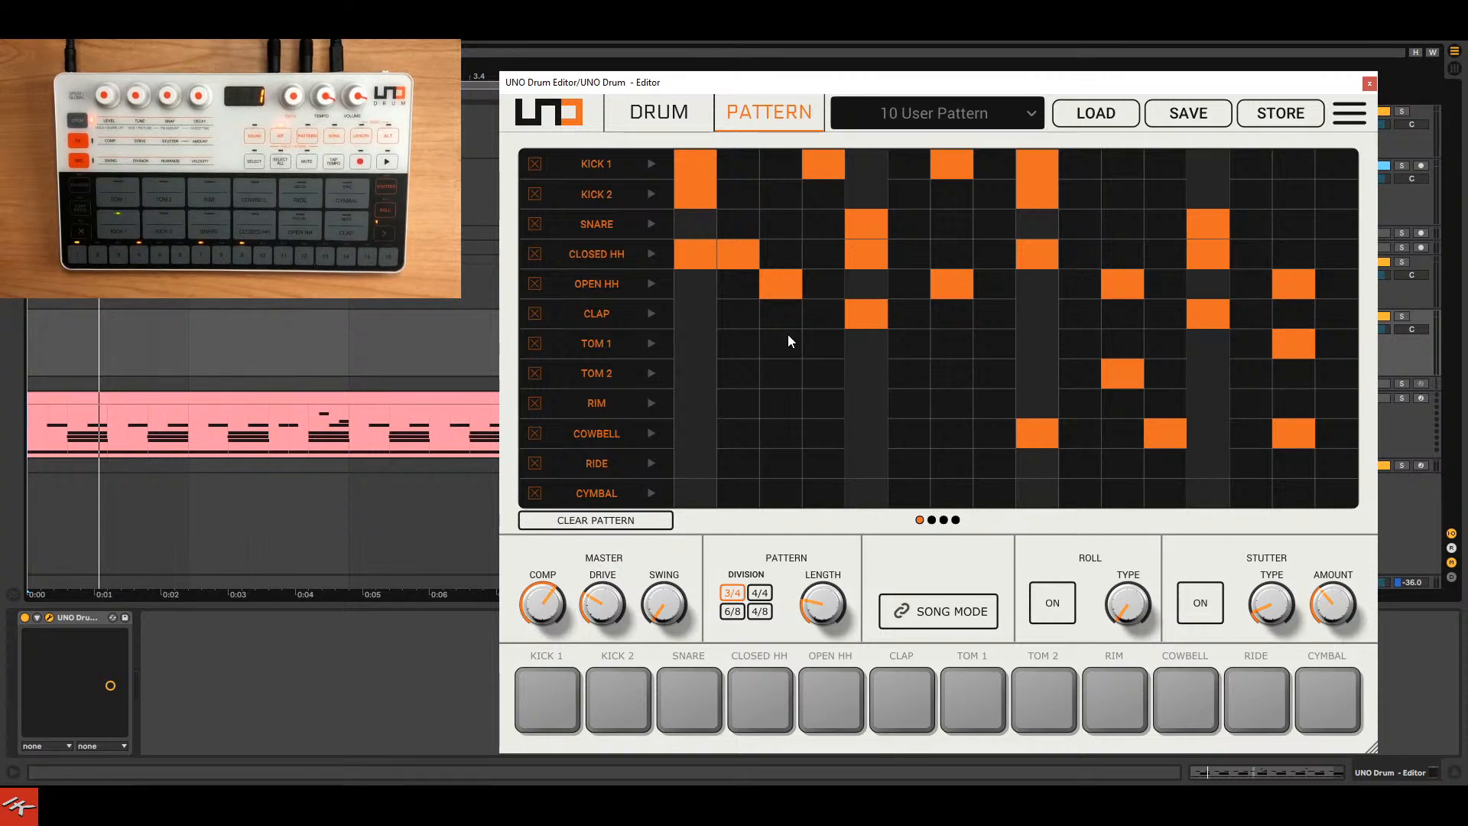
pyautogui.click(1023, 112)
pyautogui.scroll(2, 1015, 153)
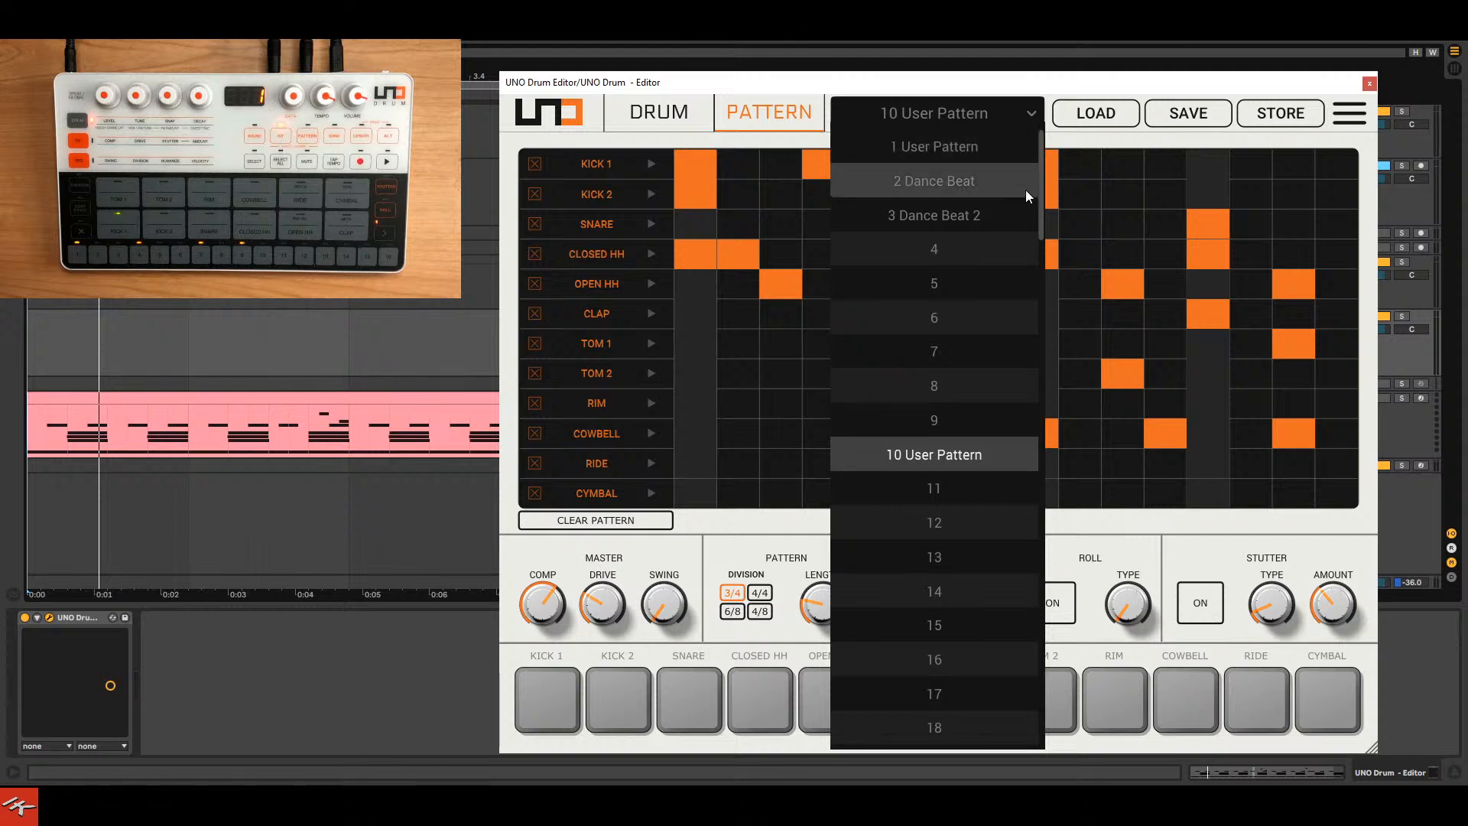
pyautogui.click(945, 150)
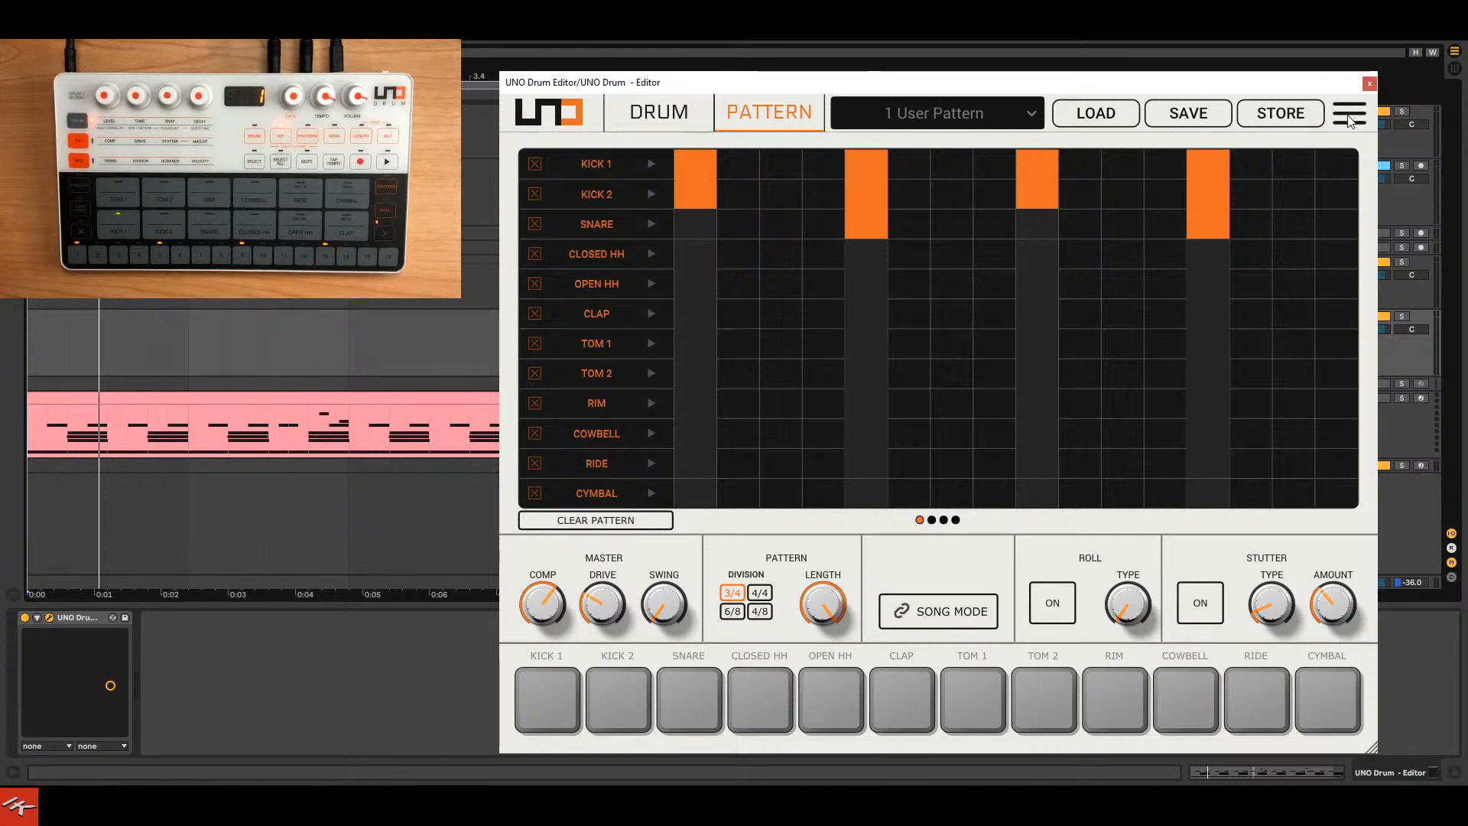
pyautogui.click(985, 117)
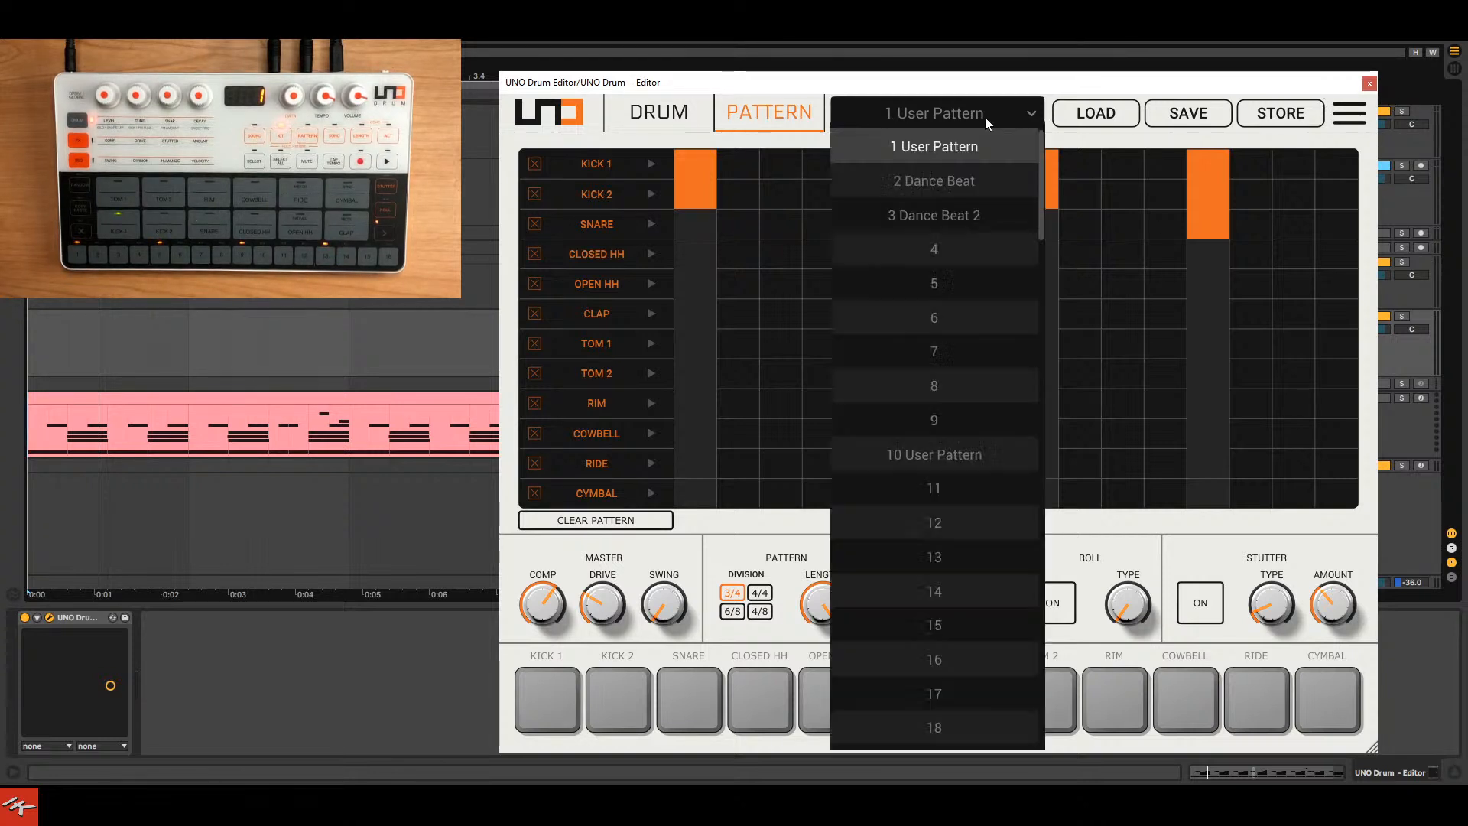
pyautogui.click(982, 456)
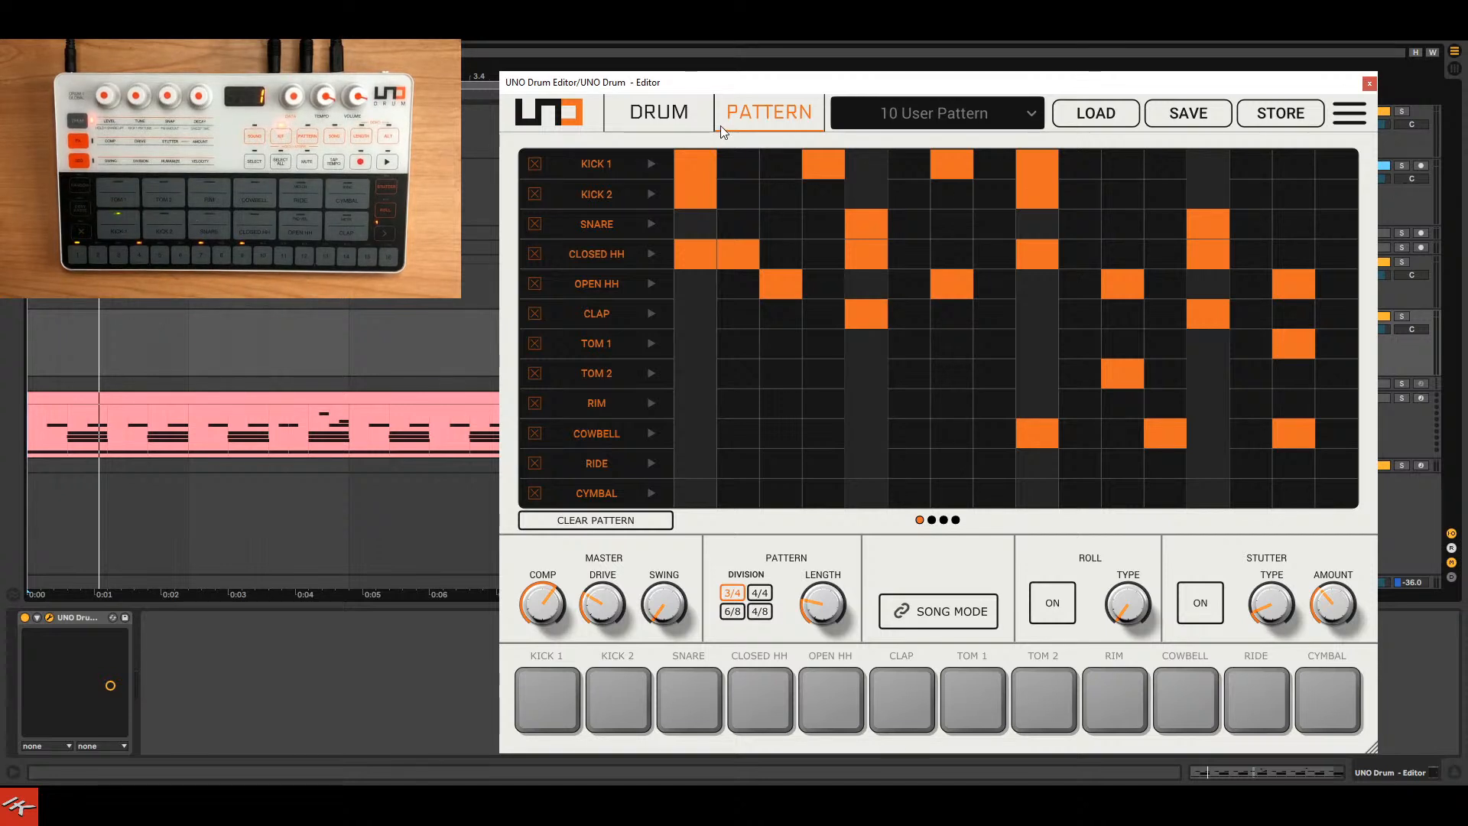
# Close the drum editor, then unfold the UNO DRUM - SampleTank 4 Kit track and enlarge it to show its routing settings.
pyautogui.click(1370, 84)
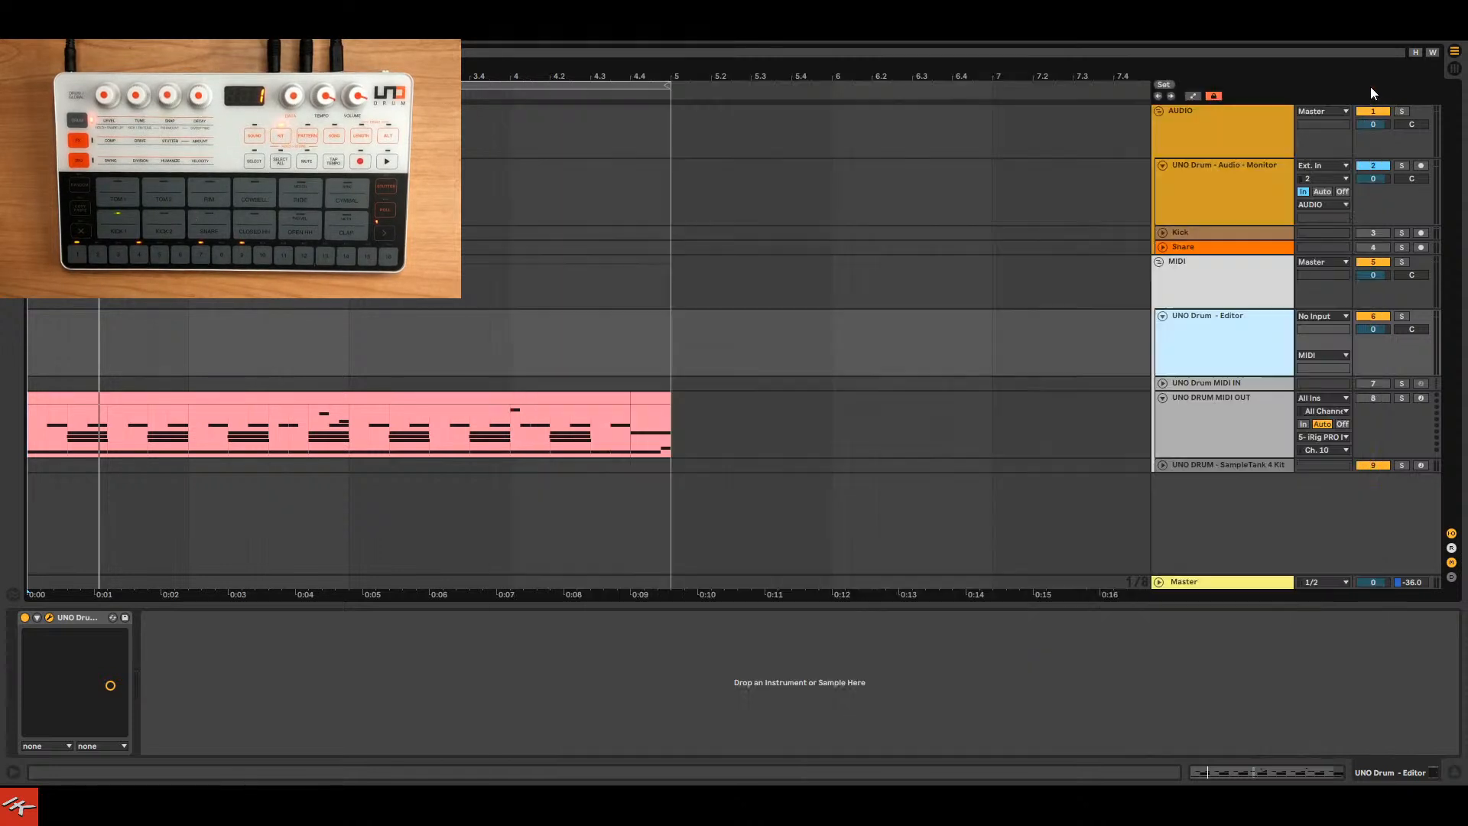
pyautogui.click(1268, 466)
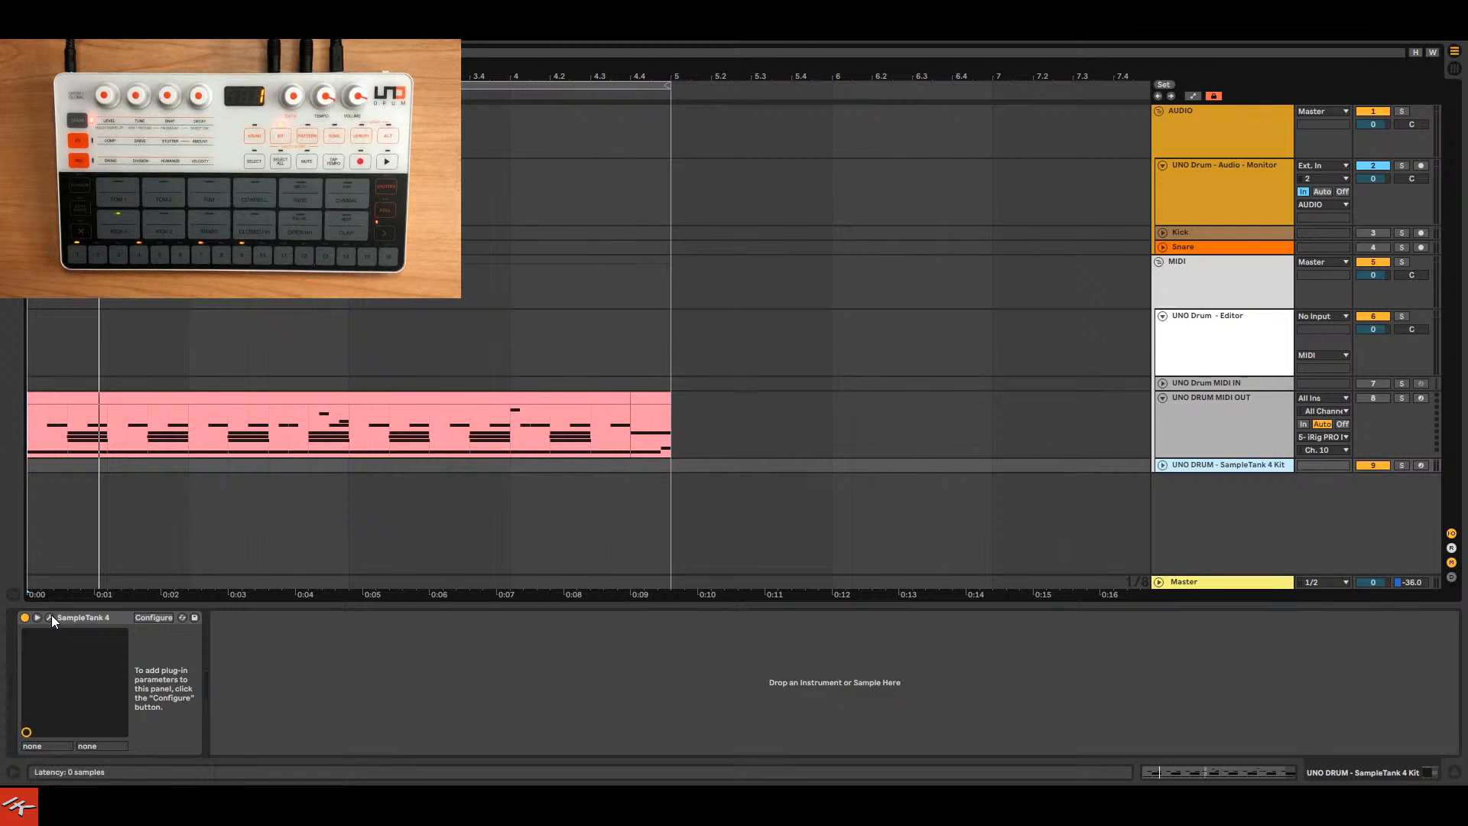
pyautogui.click(1161, 463)
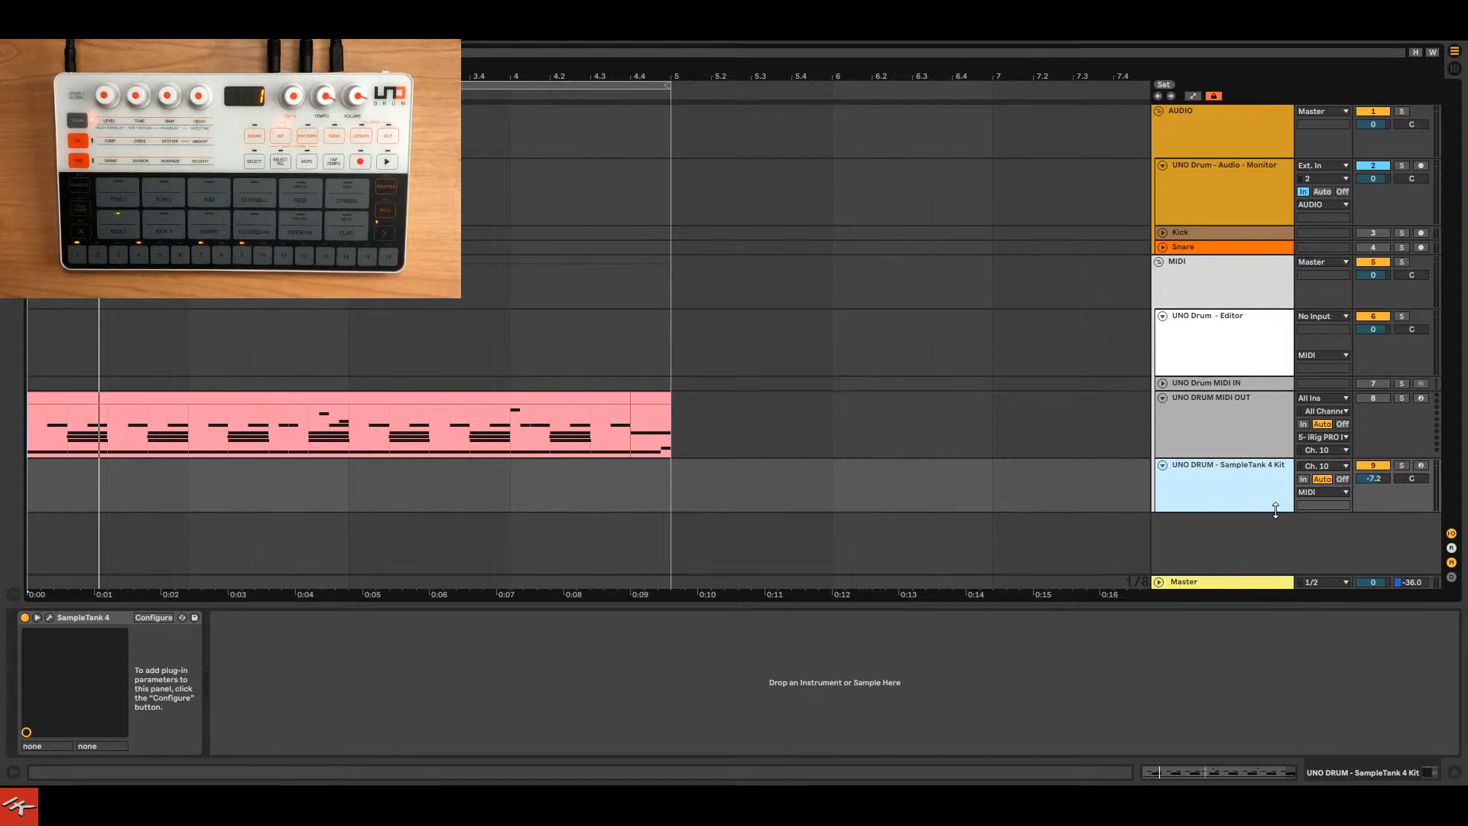
pyautogui.moveTo(1276, 511); pyautogui.dragTo(1267, 540)
# Set the SampleTank 4 Kit track's MIDI input to 5- iRig PRO DUO MIDI IN on channel 10.
pyautogui.click(1338, 467)
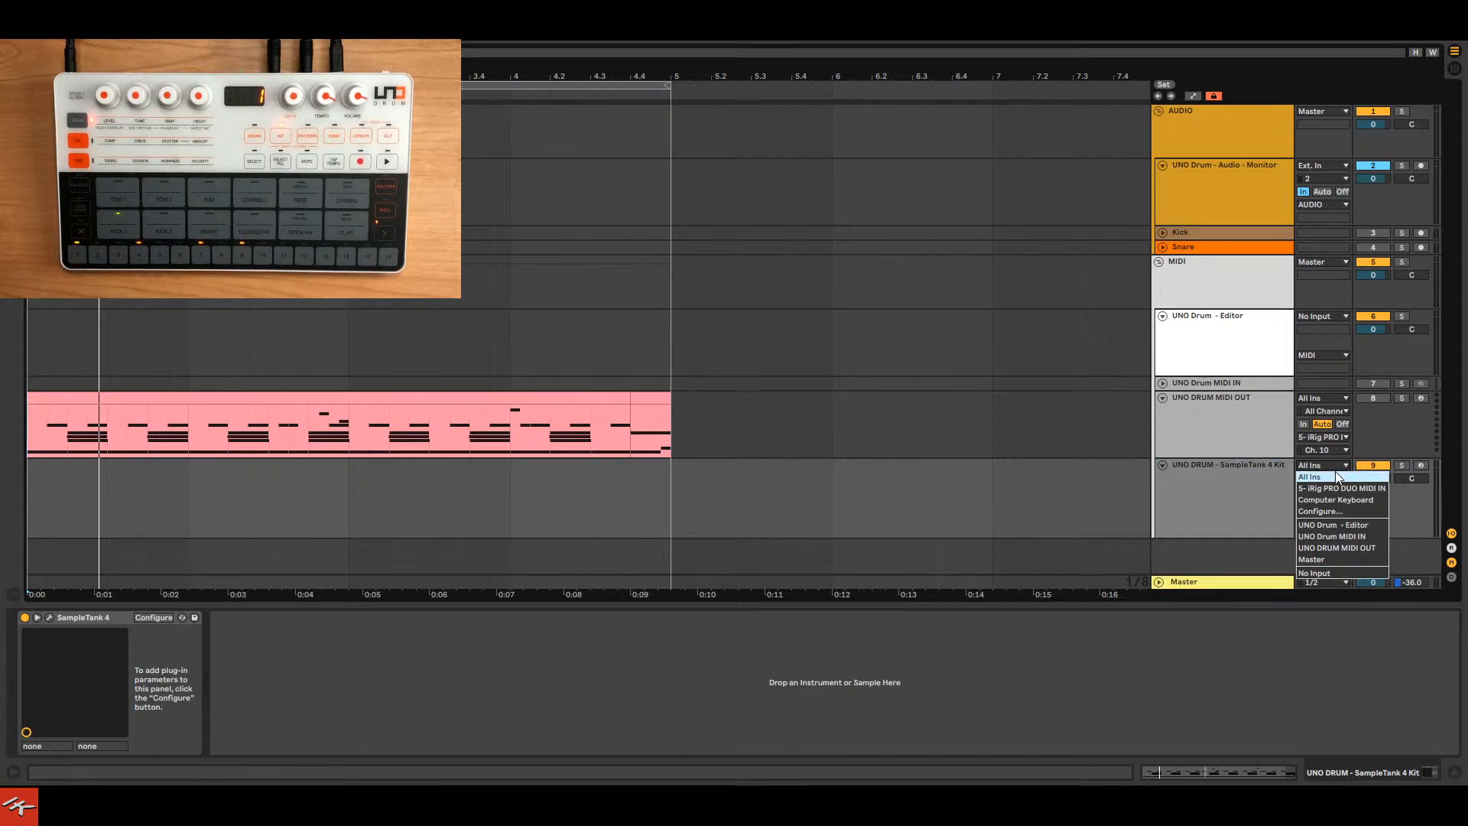
pyautogui.click(1255, 475)
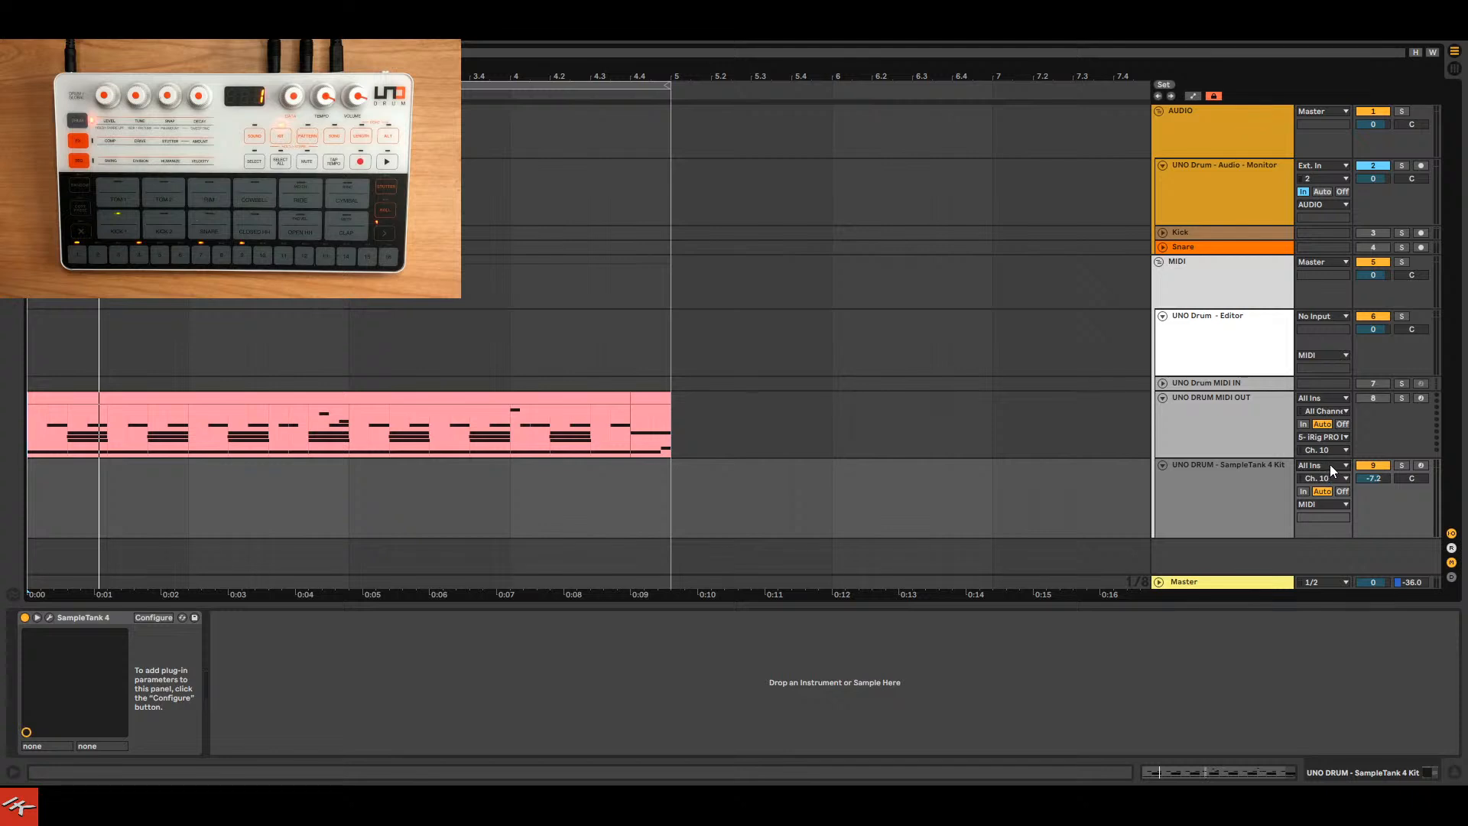
pyautogui.click(1329, 465)
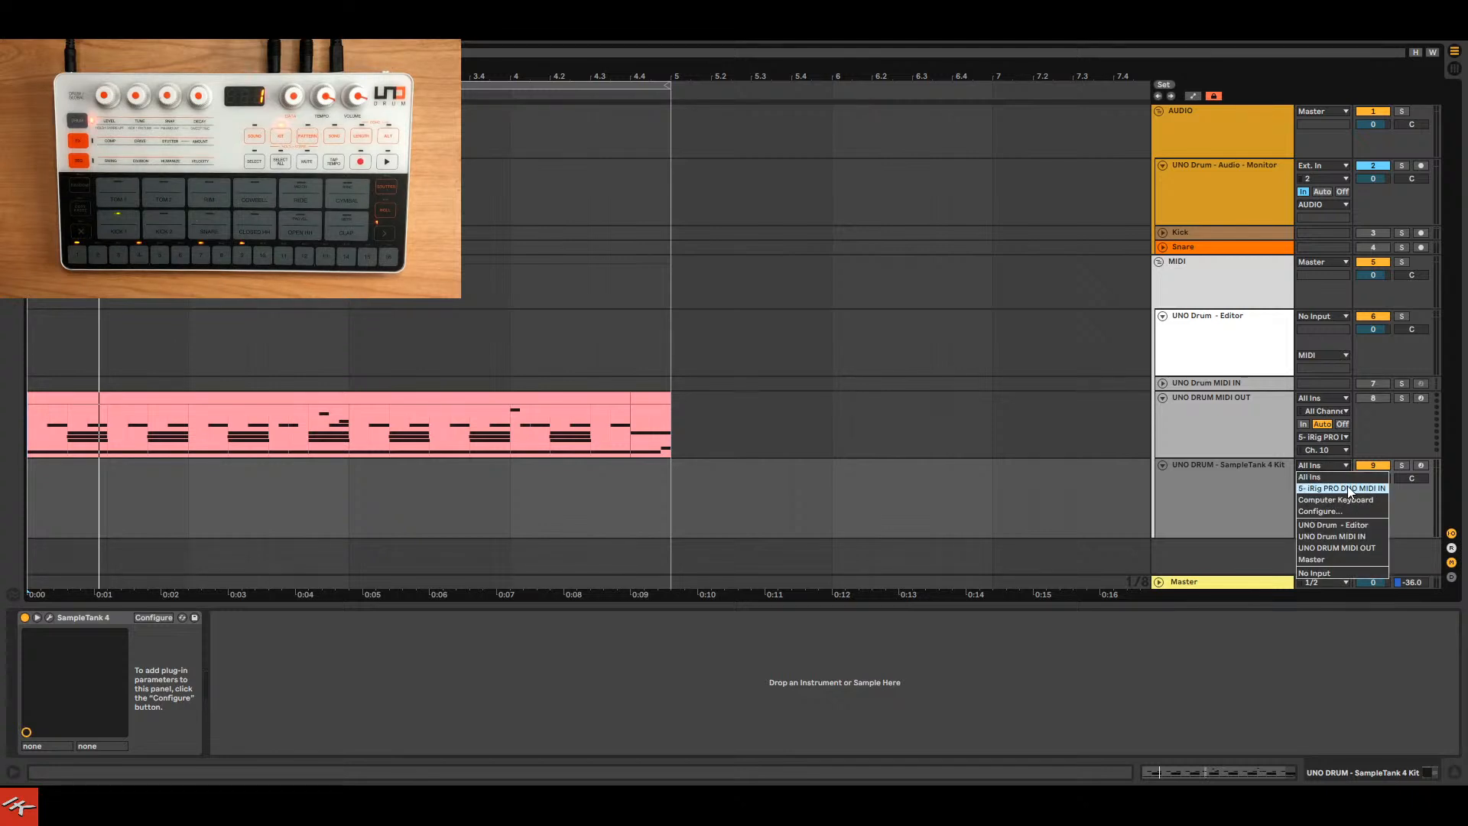
pyautogui.click(1348, 488)
pyautogui.click(1321, 480)
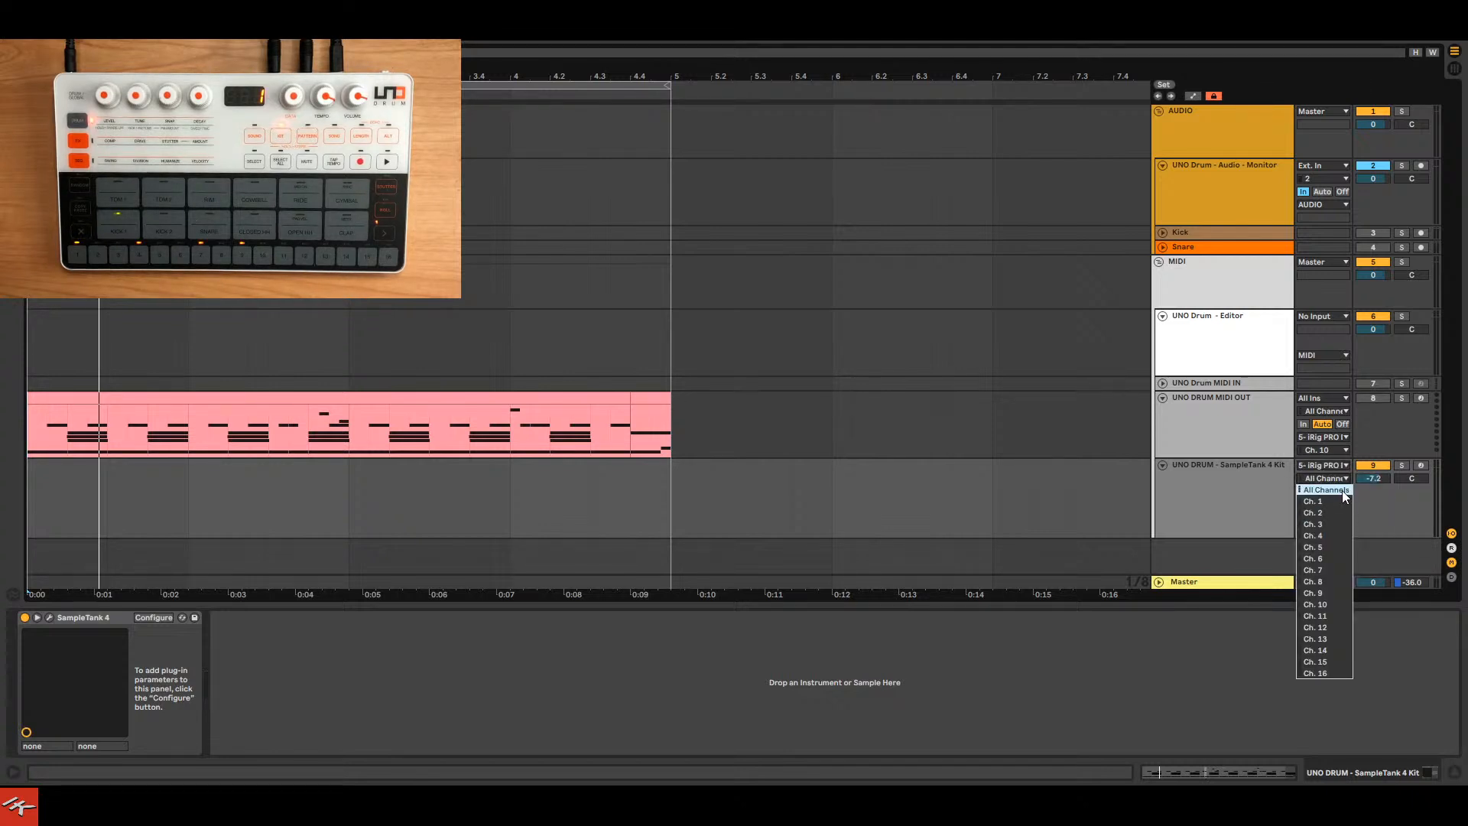
pyautogui.click(1337, 596)
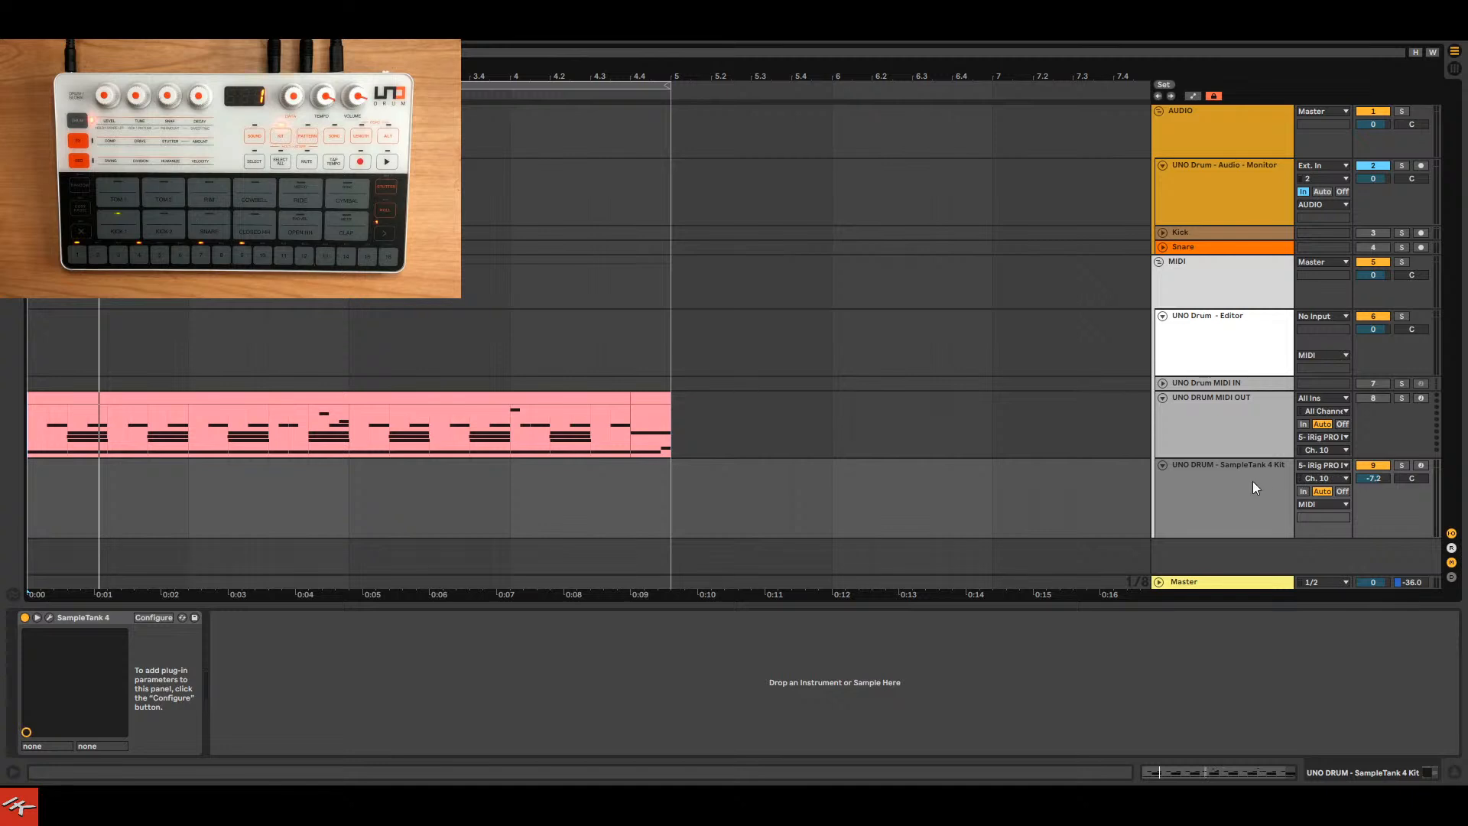
# Reopen the drum editor from the UNO Drum - Editor track and check its MIDI interface, channel, and sync settings.
pyautogui.click(1252, 193)
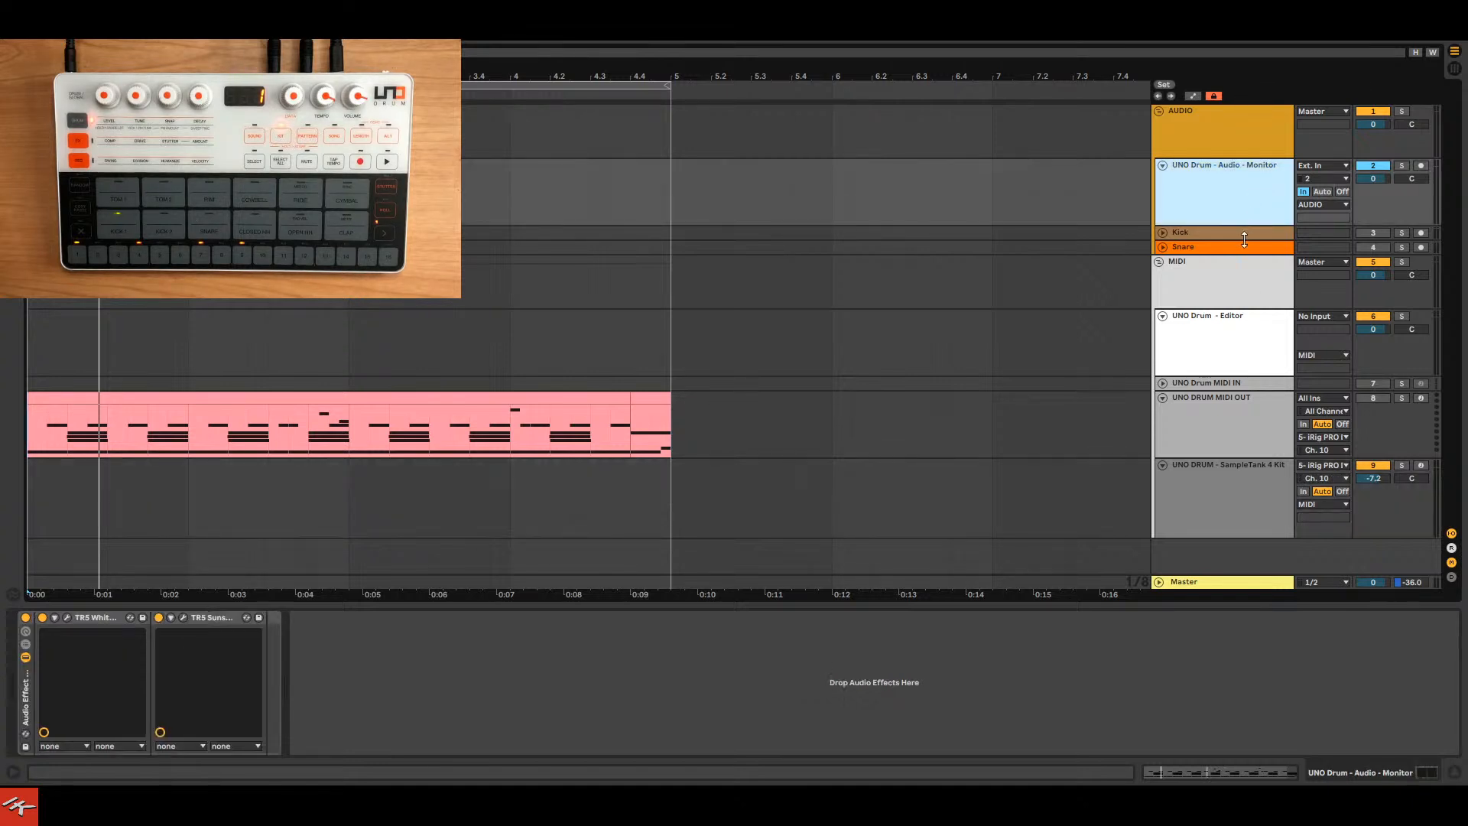
pyautogui.click(1240, 337)
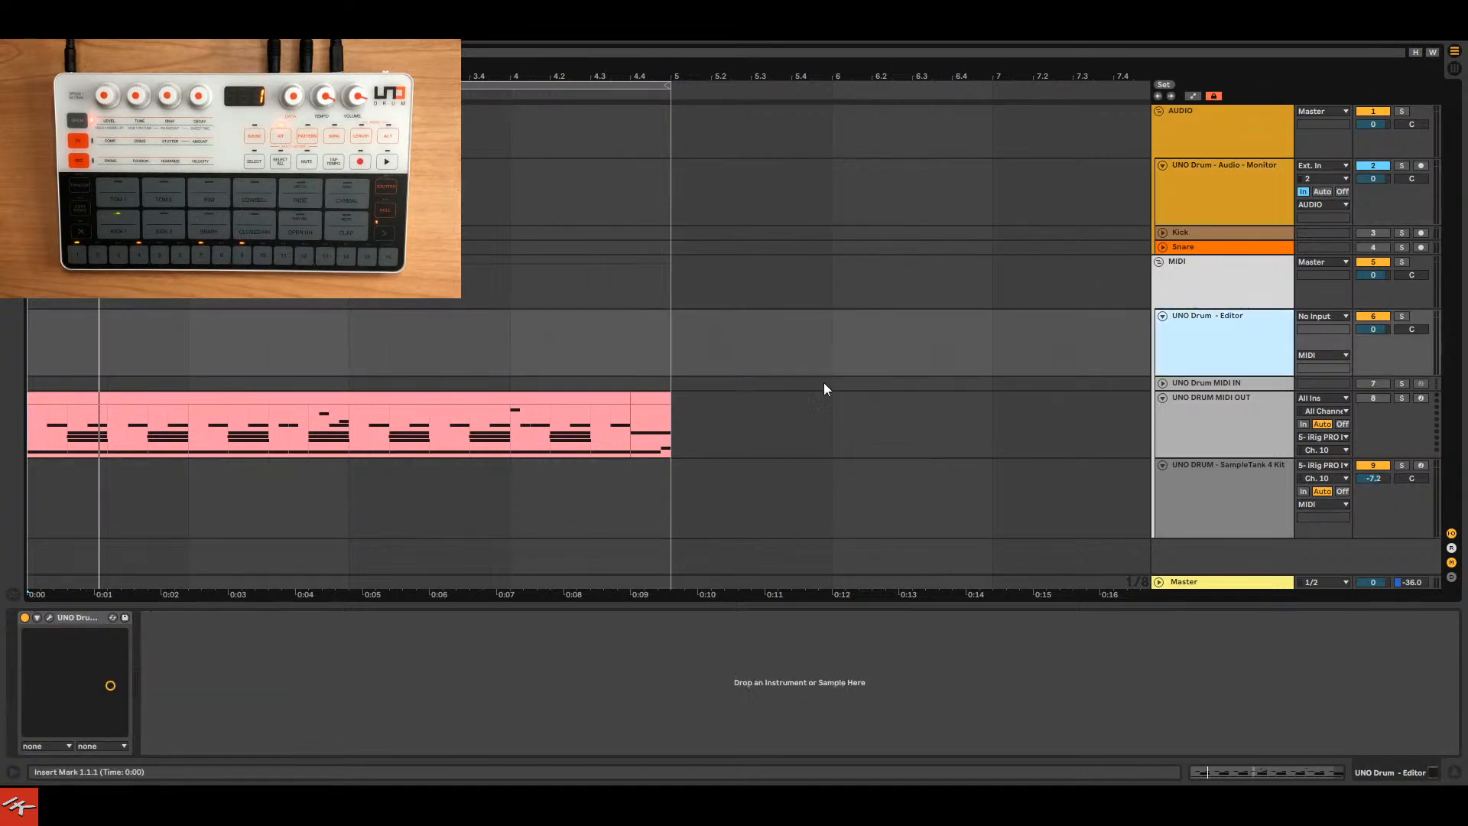
pyautogui.click(50, 618)
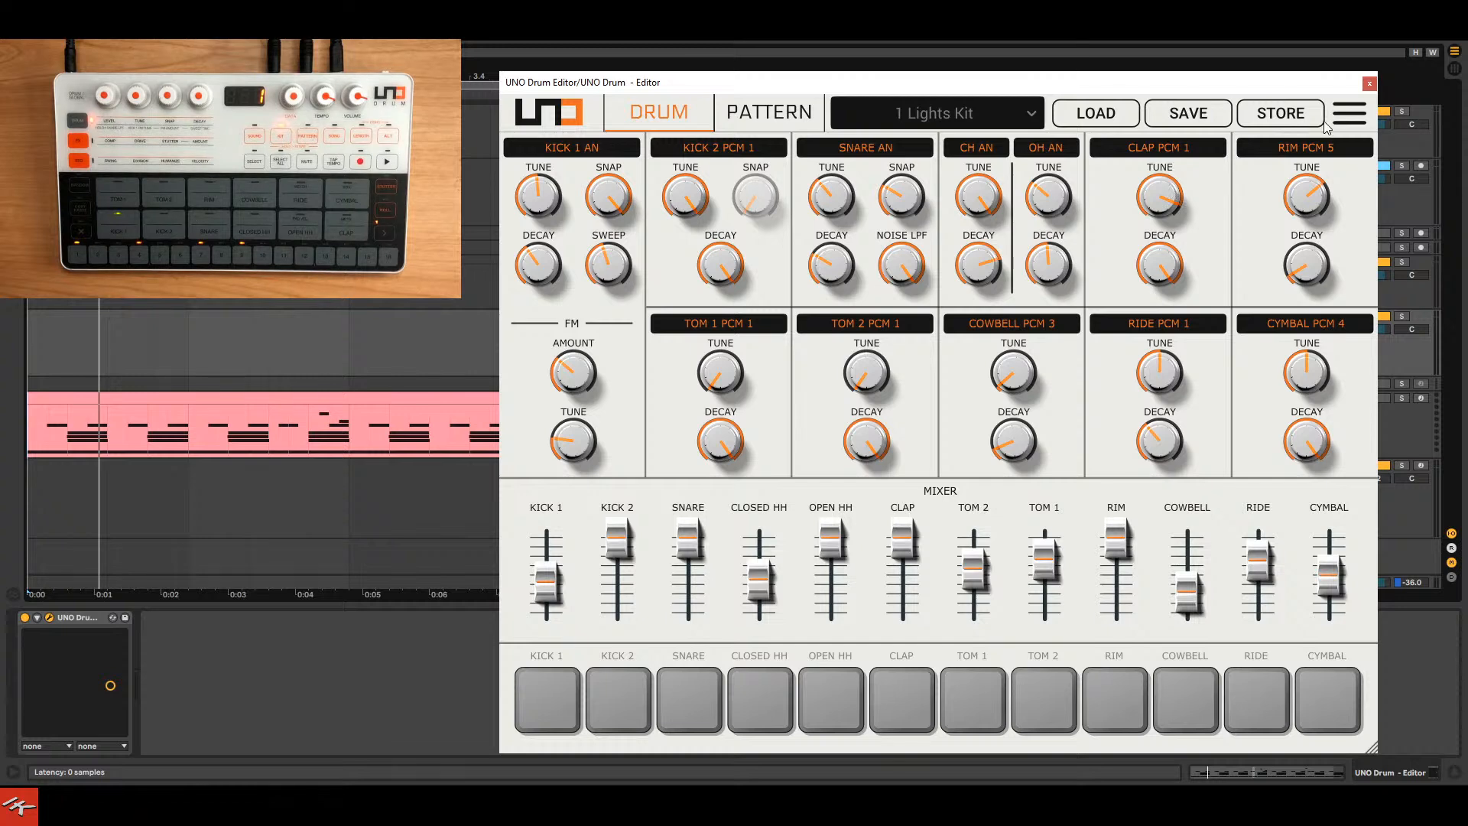
pyautogui.click(1346, 115)
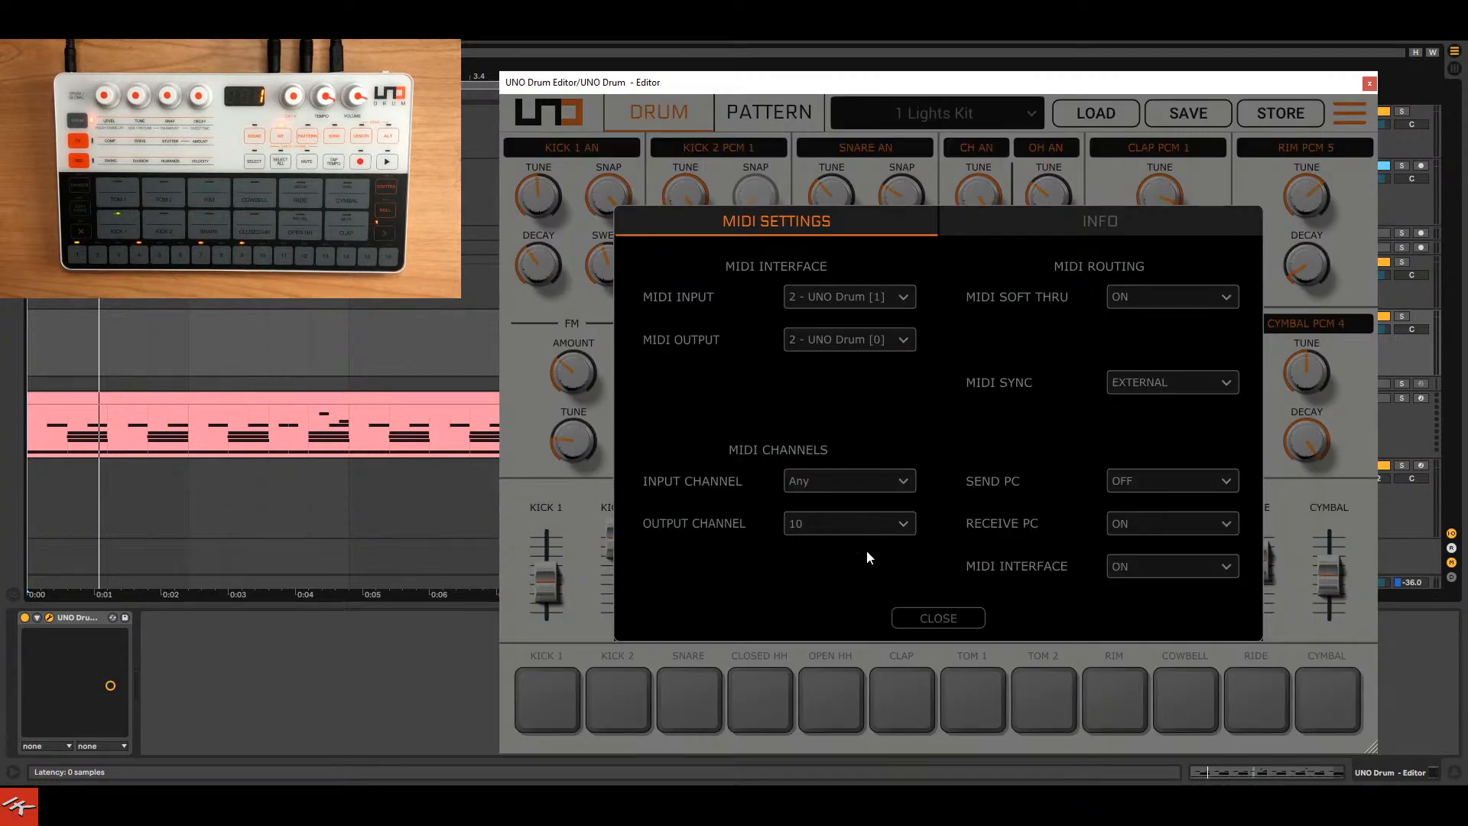
pyautogui.click(954, 620)
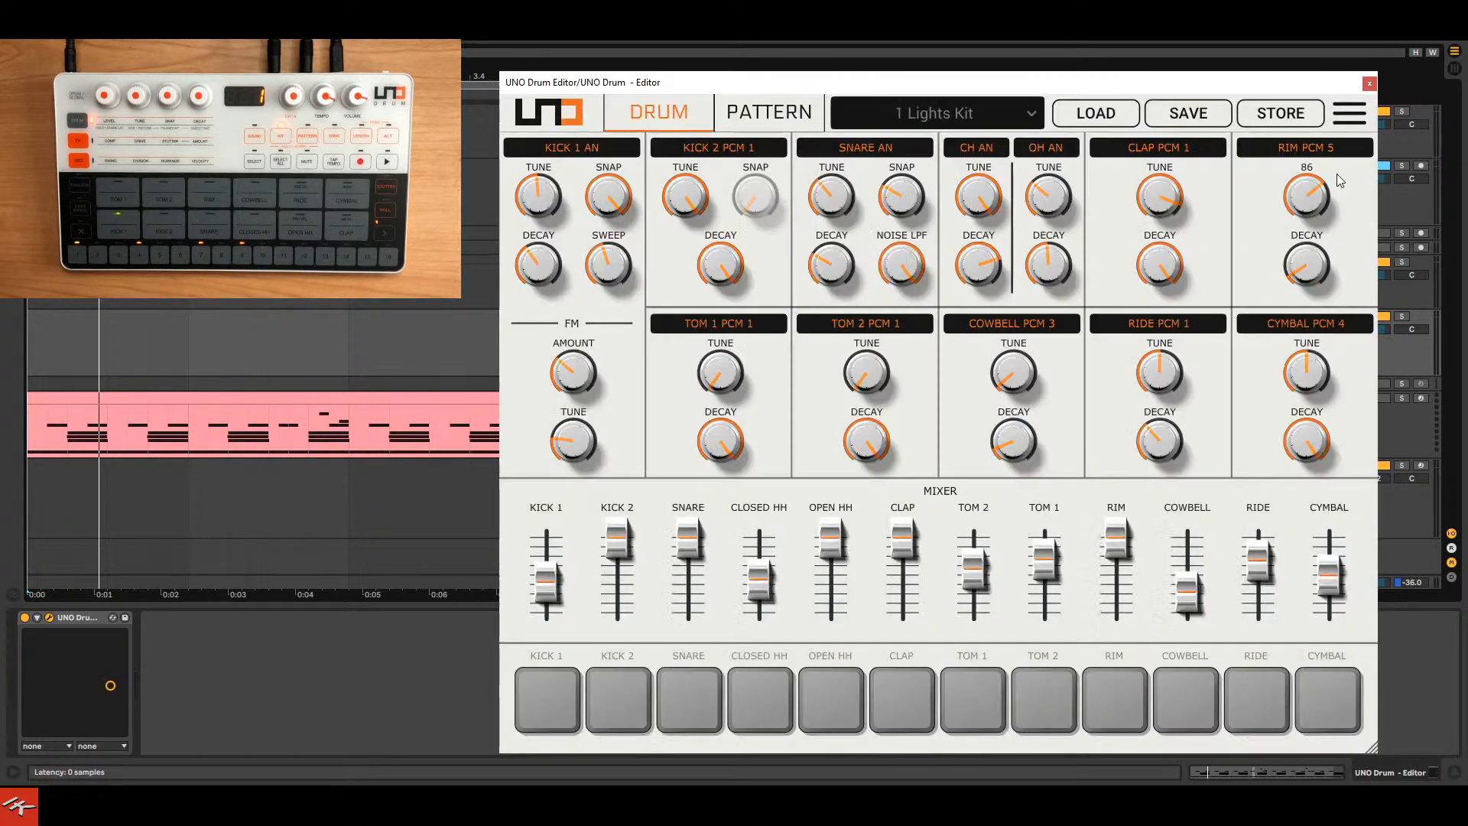
# With the pattern editor showing, start playback and arm the UNO DRUM - SampleTank 4 Kit track beside the editor window.
pyautogui.click(803, 112)
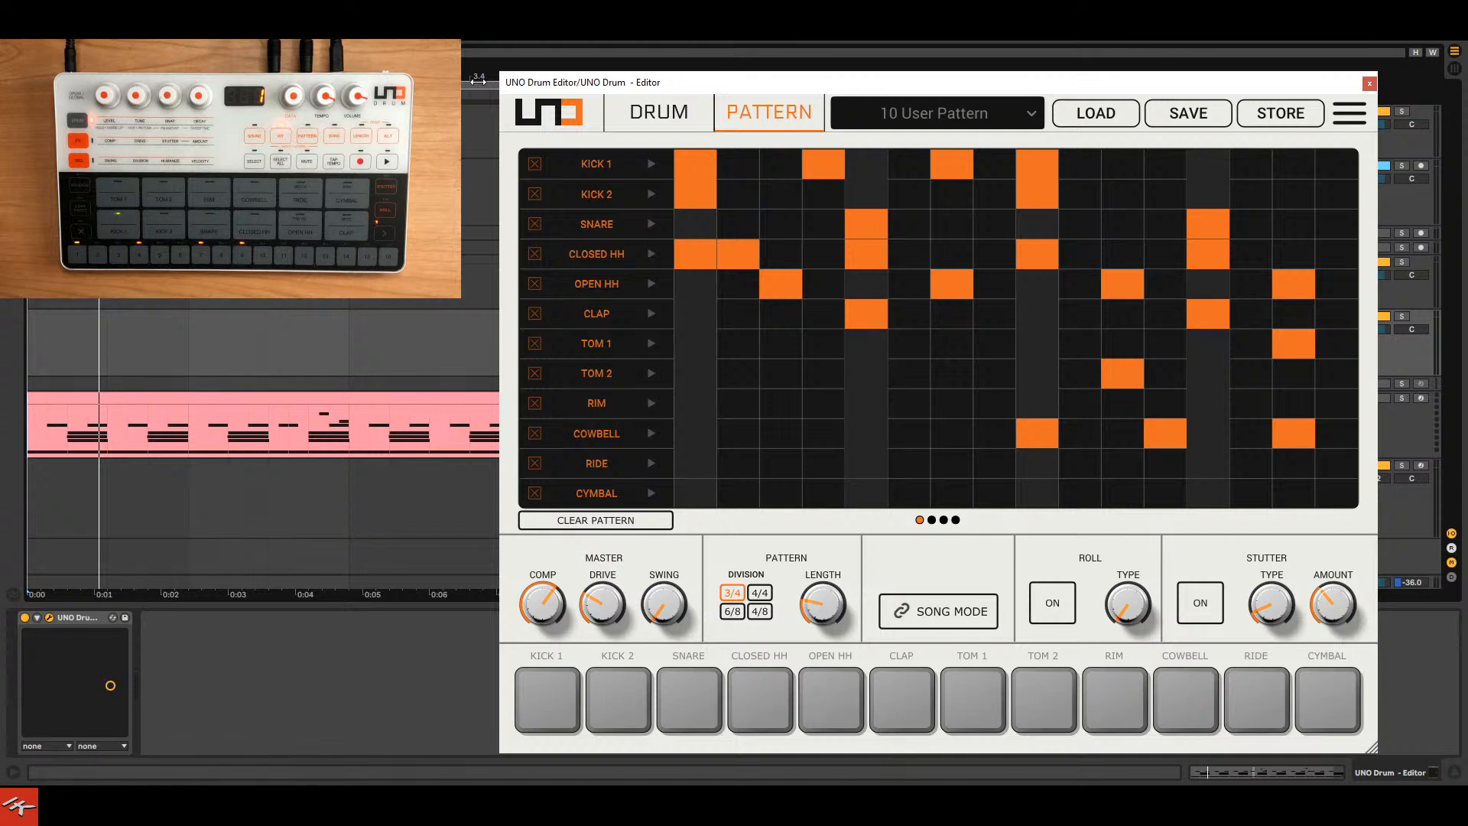
pyautogui.click(638, 42)
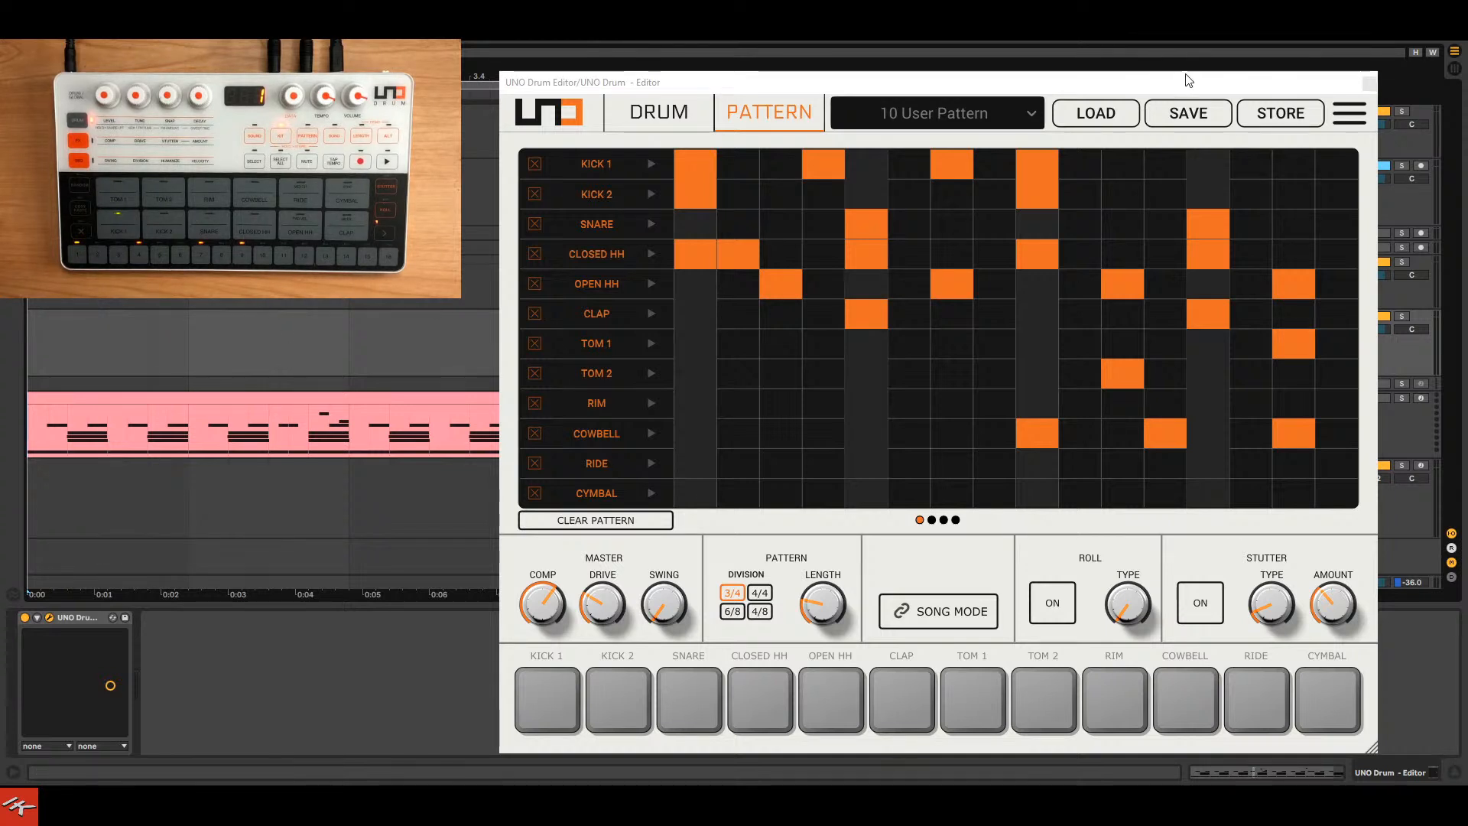
pyautogui.moveTo(1187, 79); pyautogui.dragTo(1062, 71)
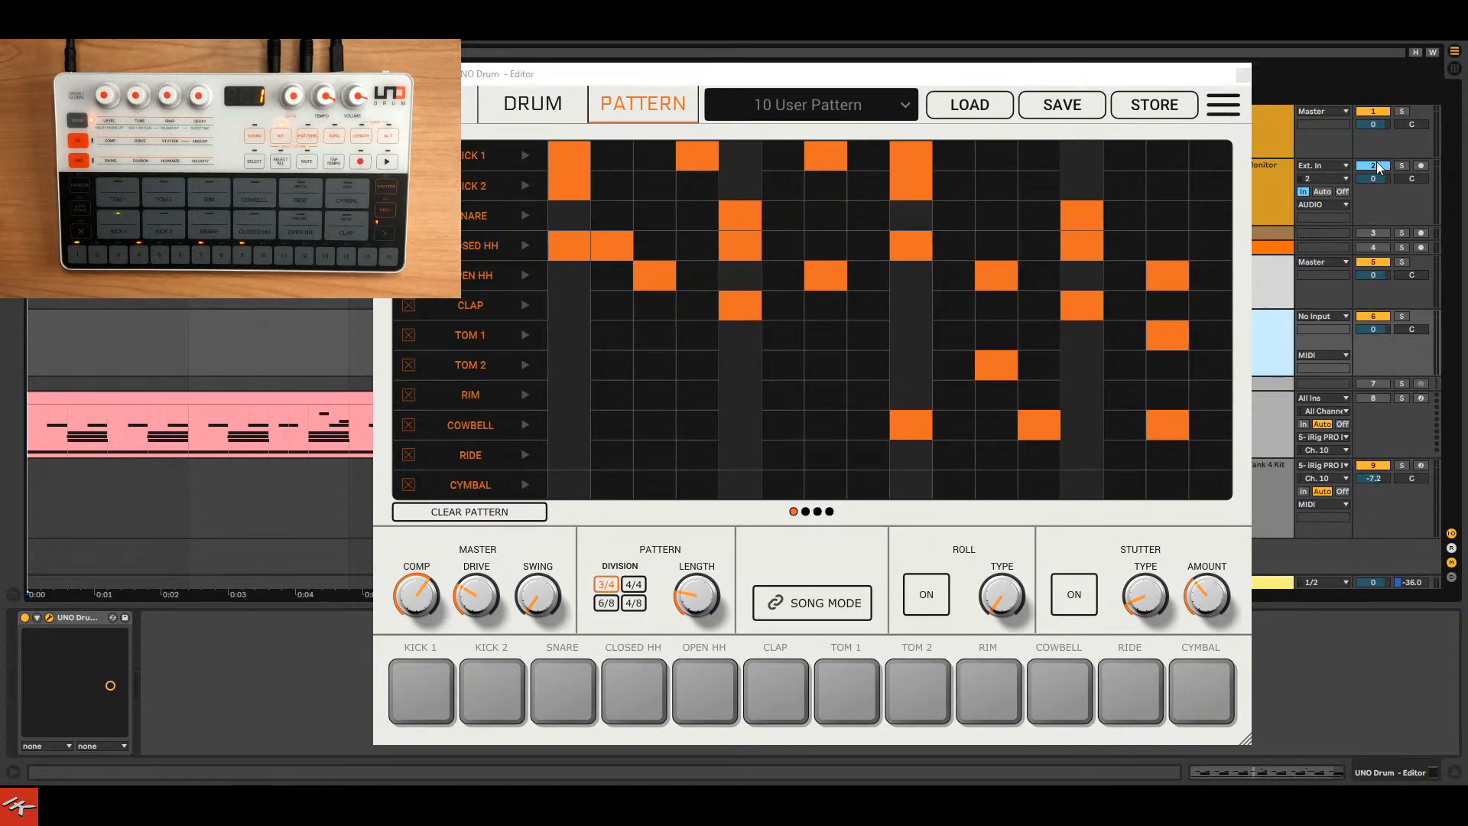
pyautogui.moveTo(1177, 74); pyautogui.dragTo(1326, 72)
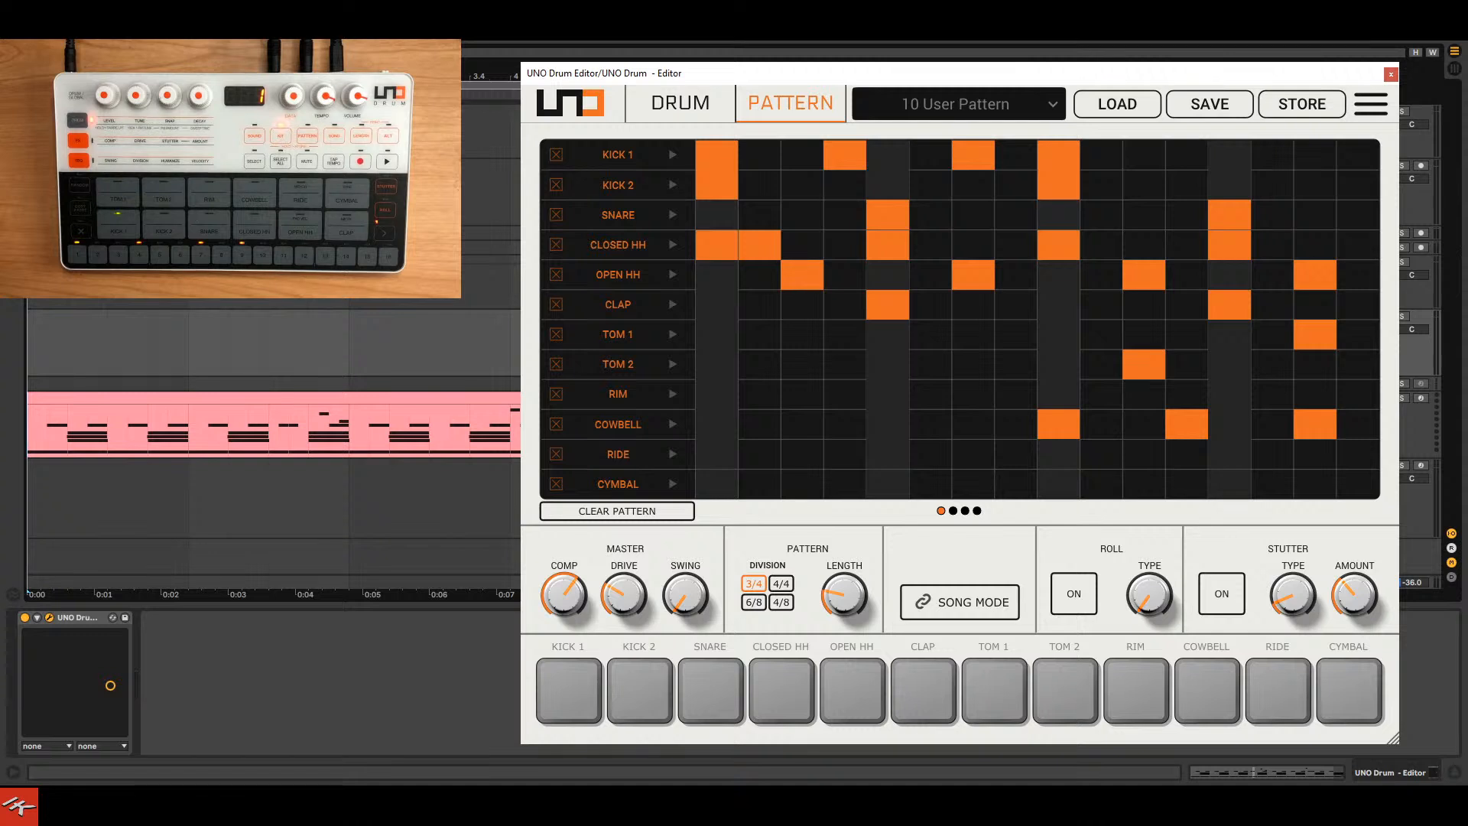
pyautogui.press('space')
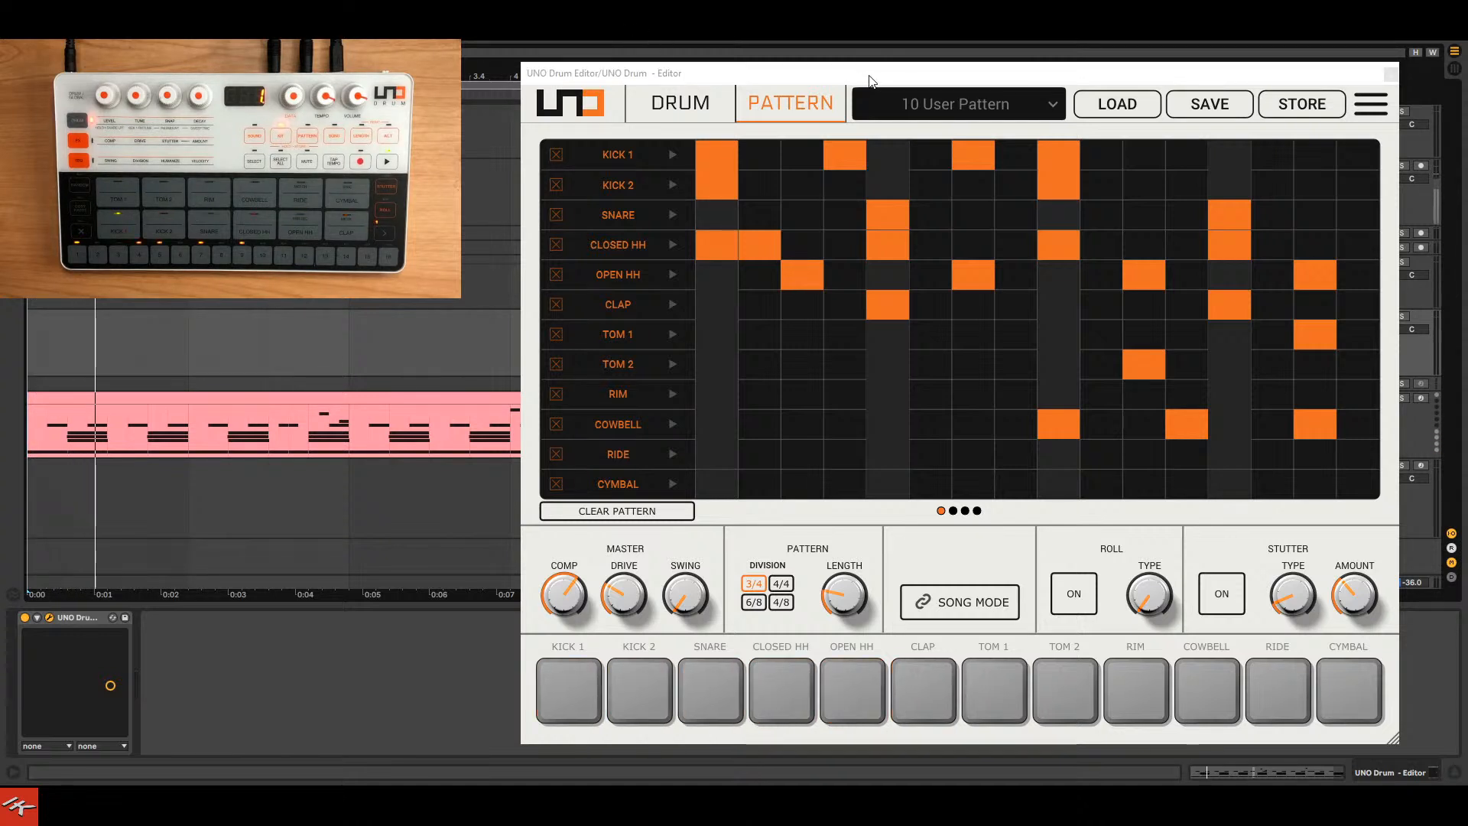
pyautogui.moveTo(869, 74); pyautogui.dragTo(683, 52)
pyautogui.click(1272, 484)
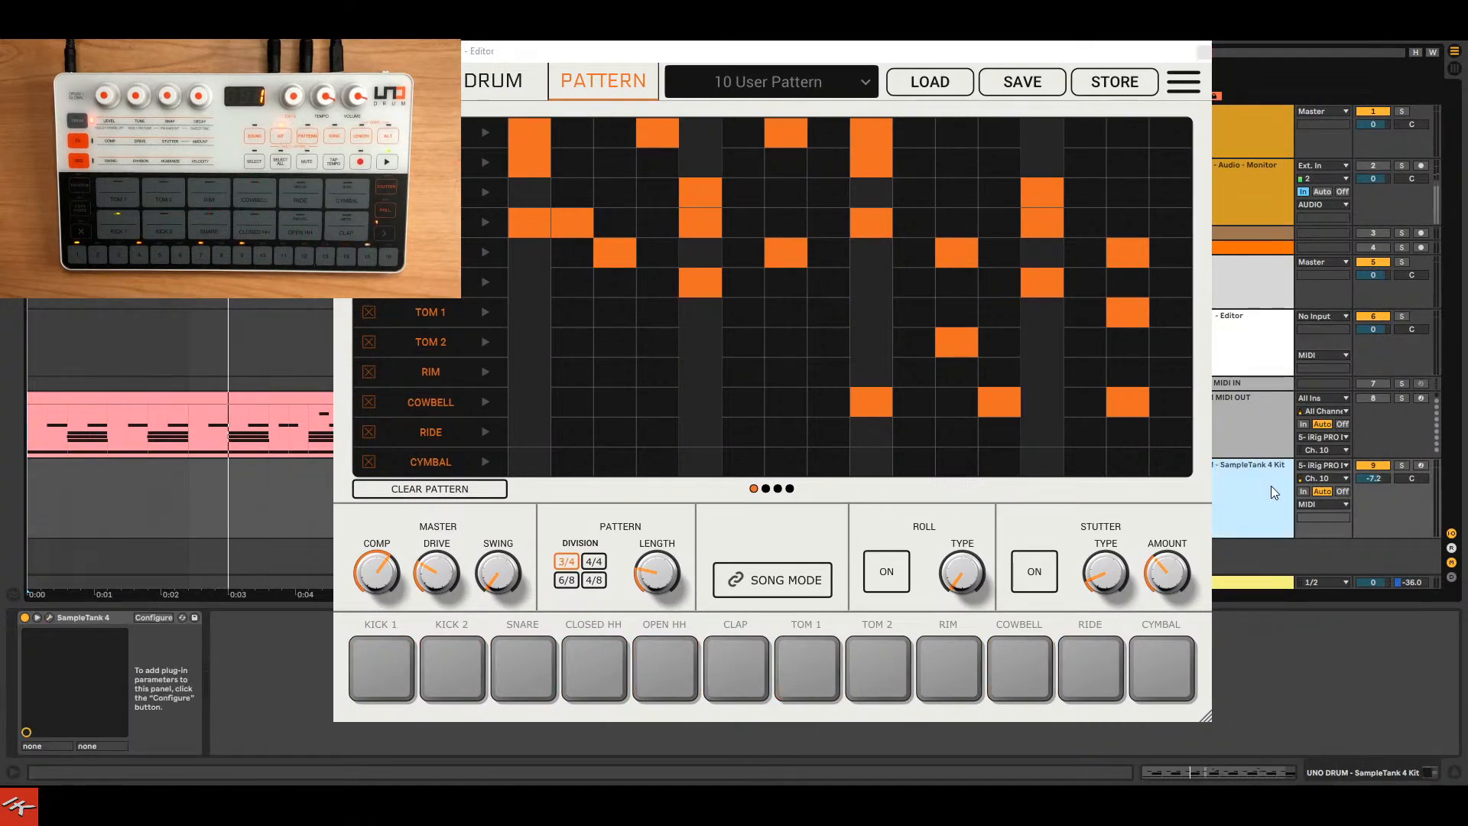
pyautogui.click(1420, 466)
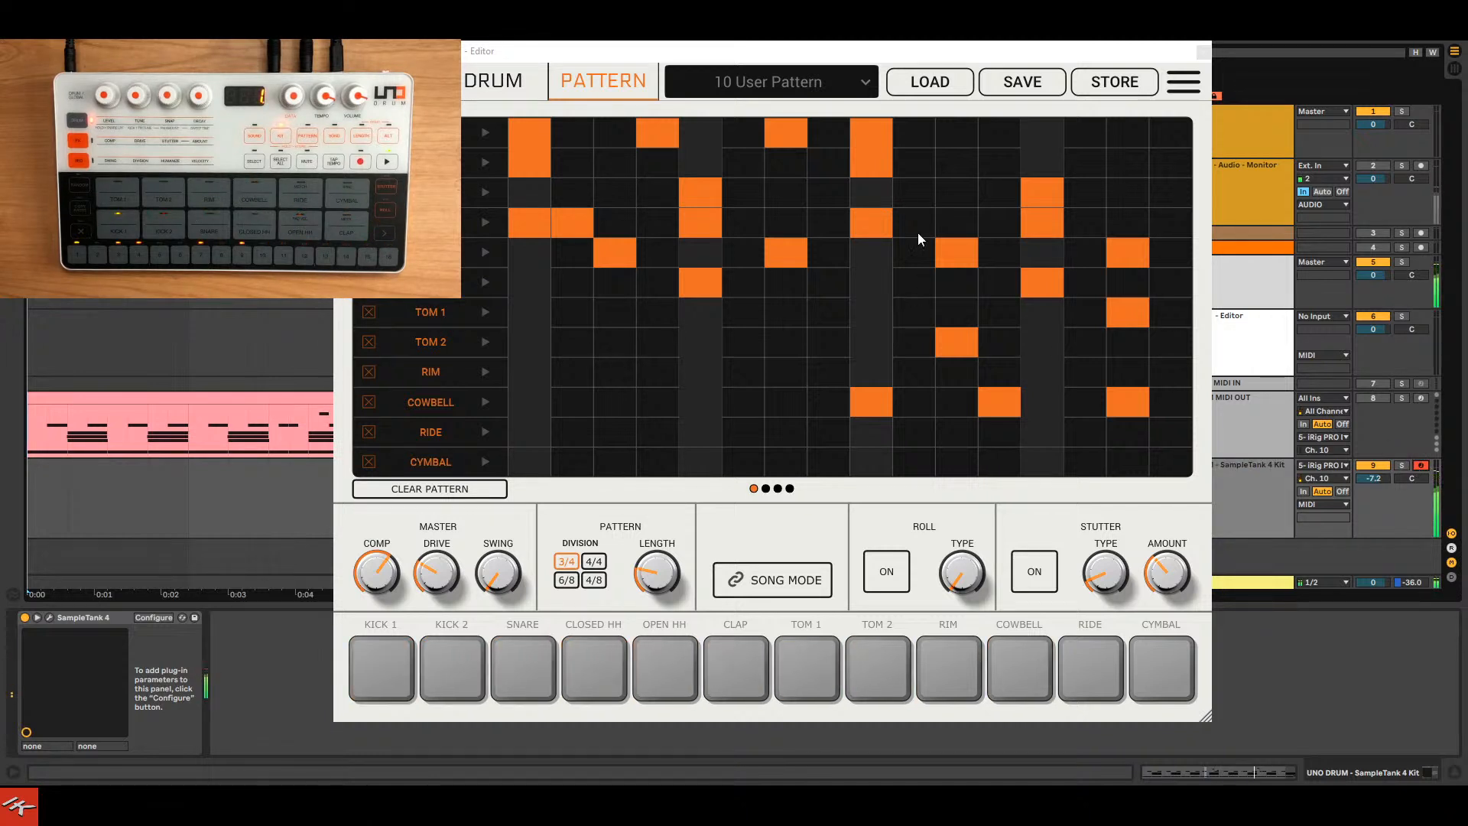
# Switch the editor to 1 User Pattern, return to 10 User Pattern, and show its second page of steps.
pyautogui.click(832, 75)
pyautogui.scroll(3, 827, 134)
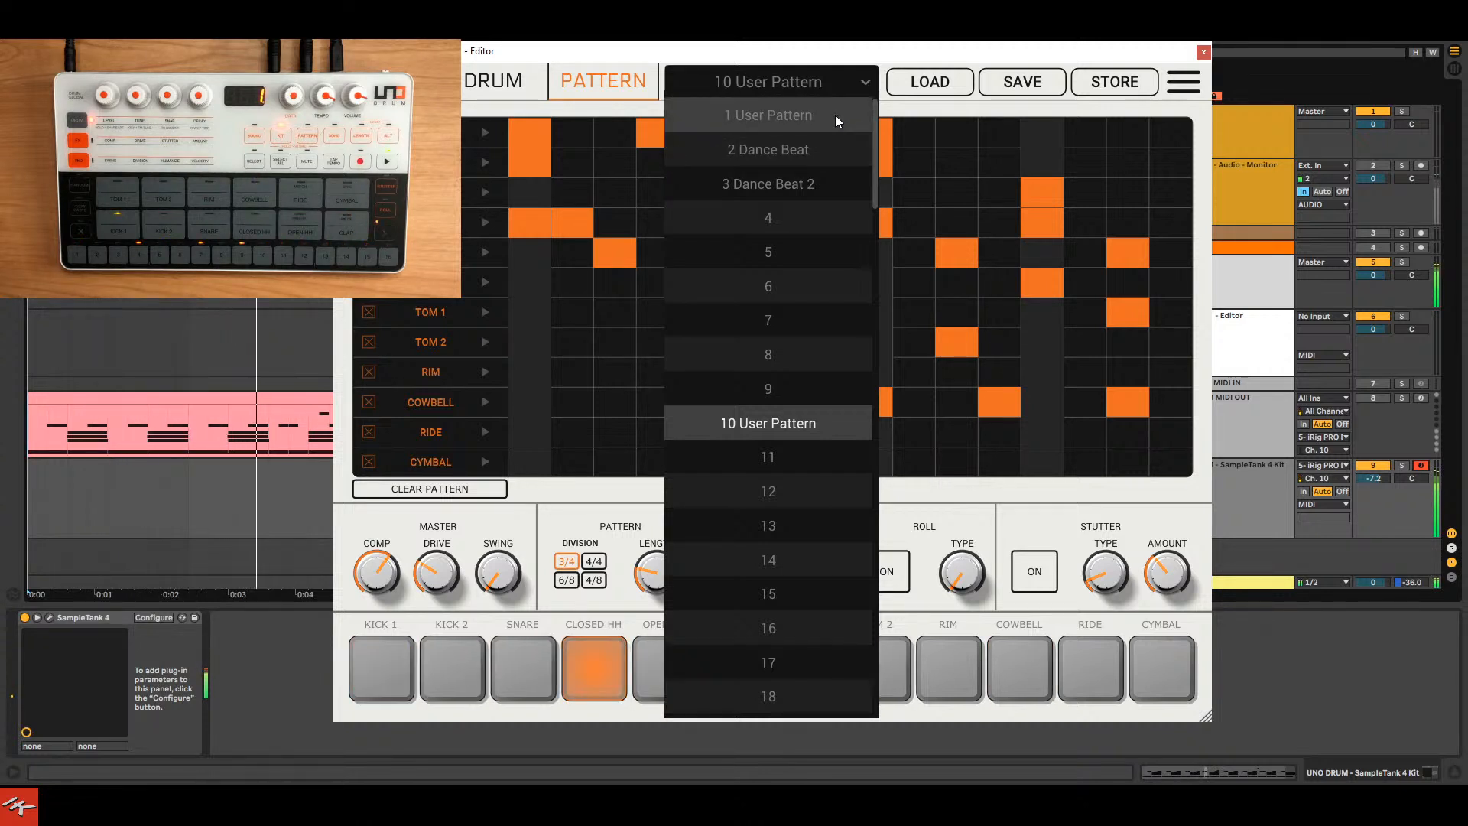
pyautogui.click(835, 115)
pyautogui.click(845, 80)
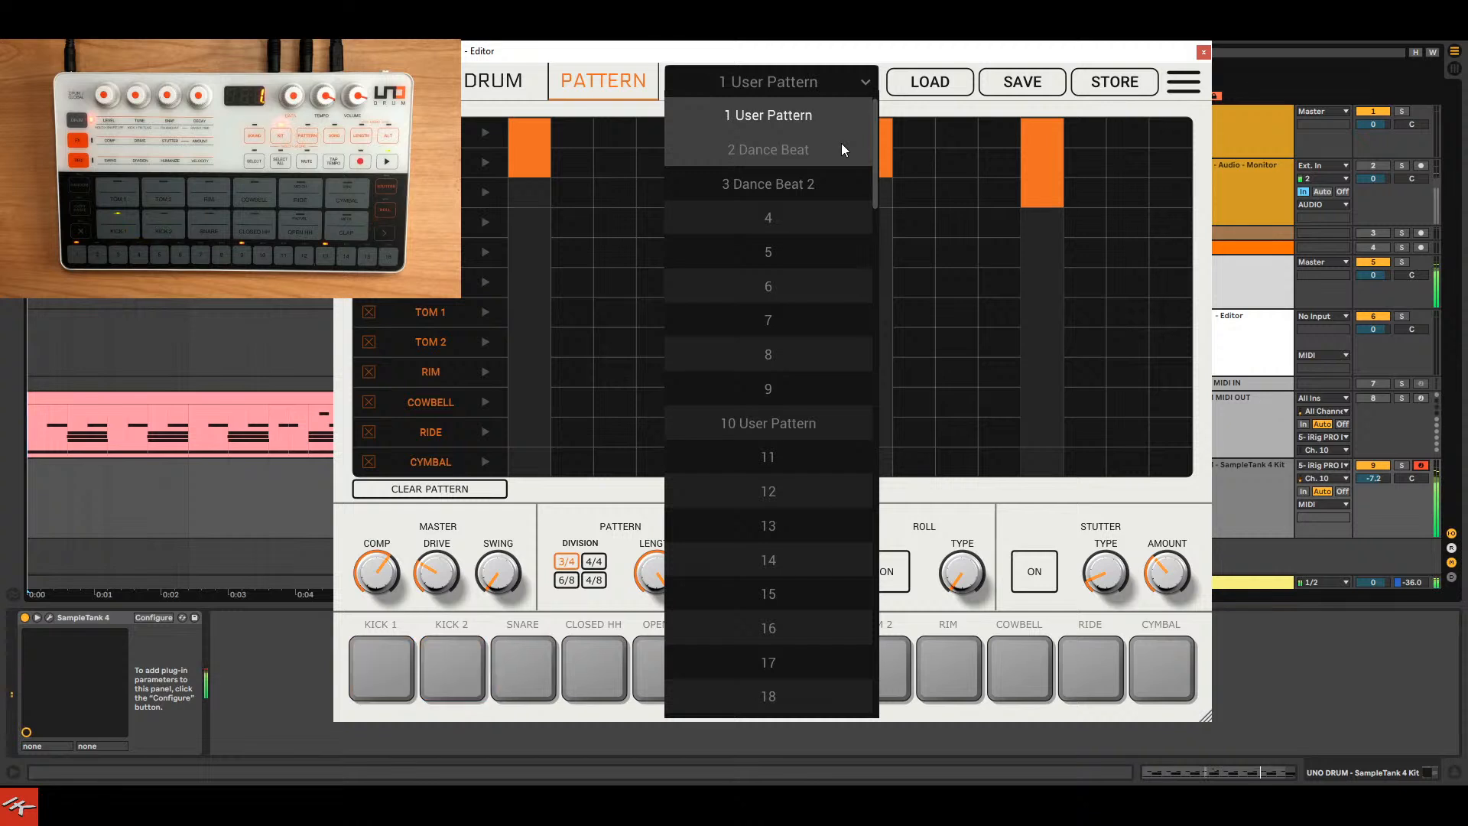
pyautogui.click(823, 421)
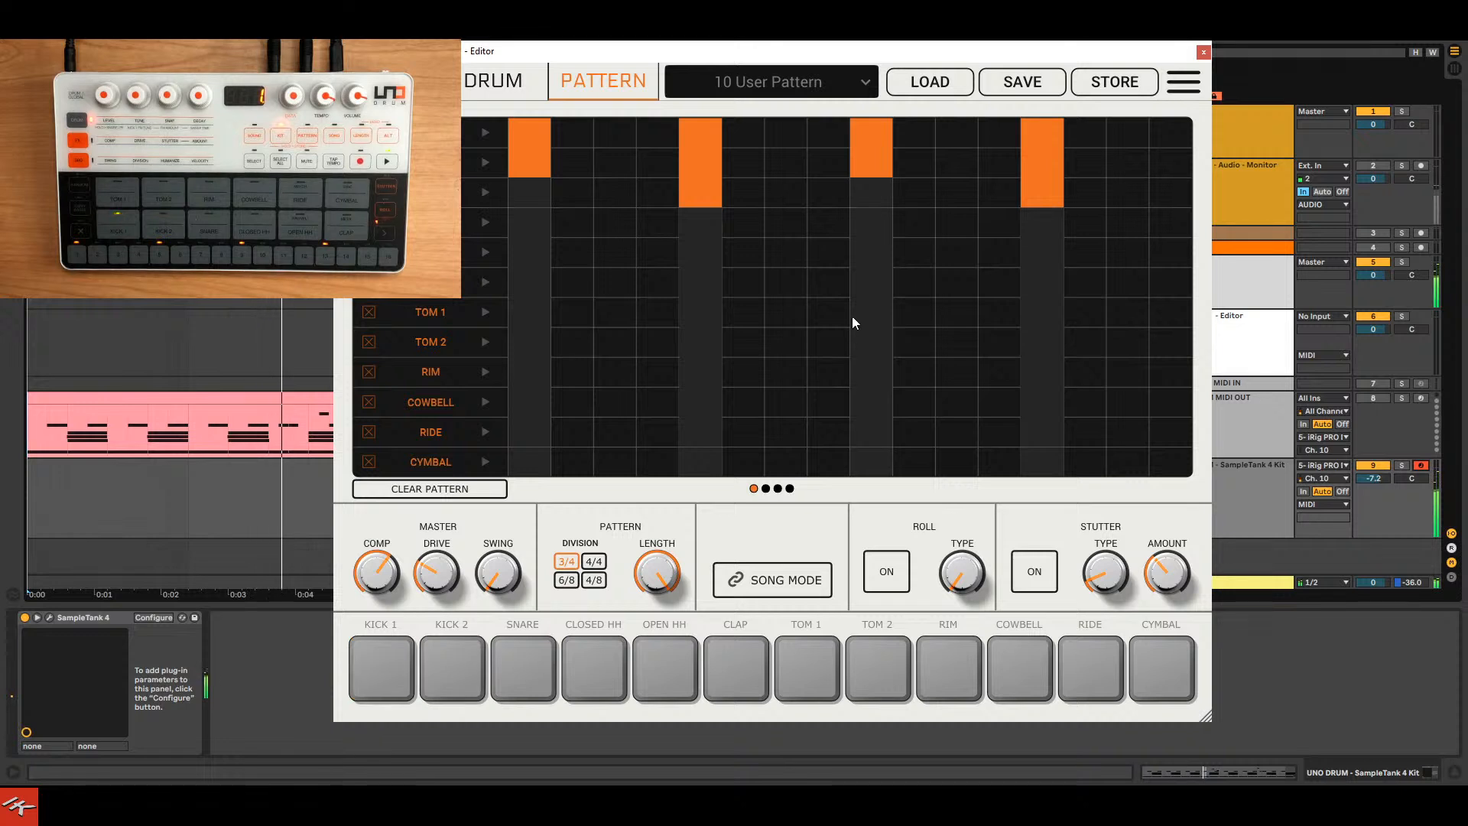
pyautogui.click(767, 488)
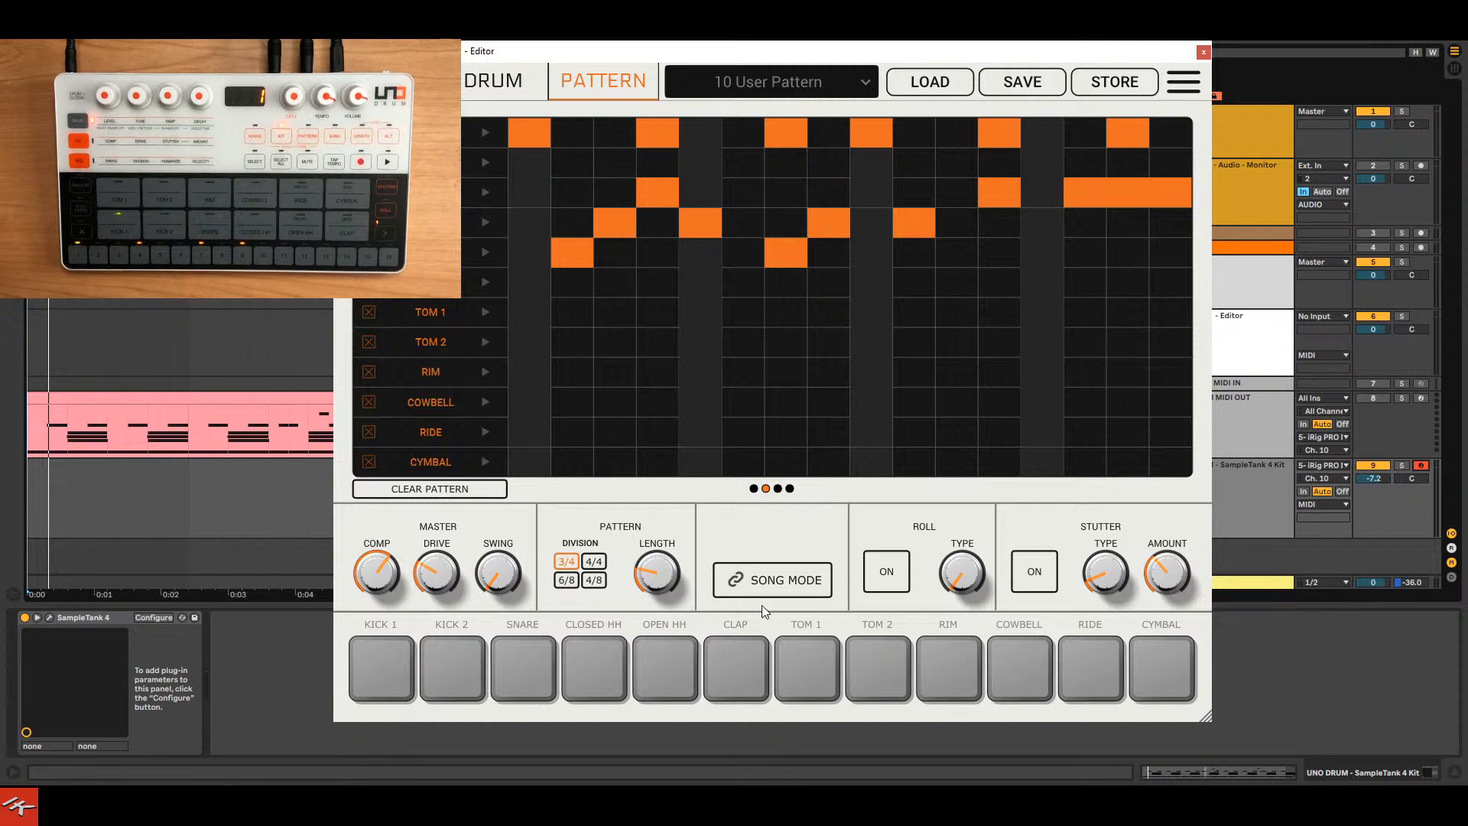
# Look at Song Mode, return to the pattern grid to check the pattern list, and turn Song Mode on again.
pyautogui.click(778, 586)
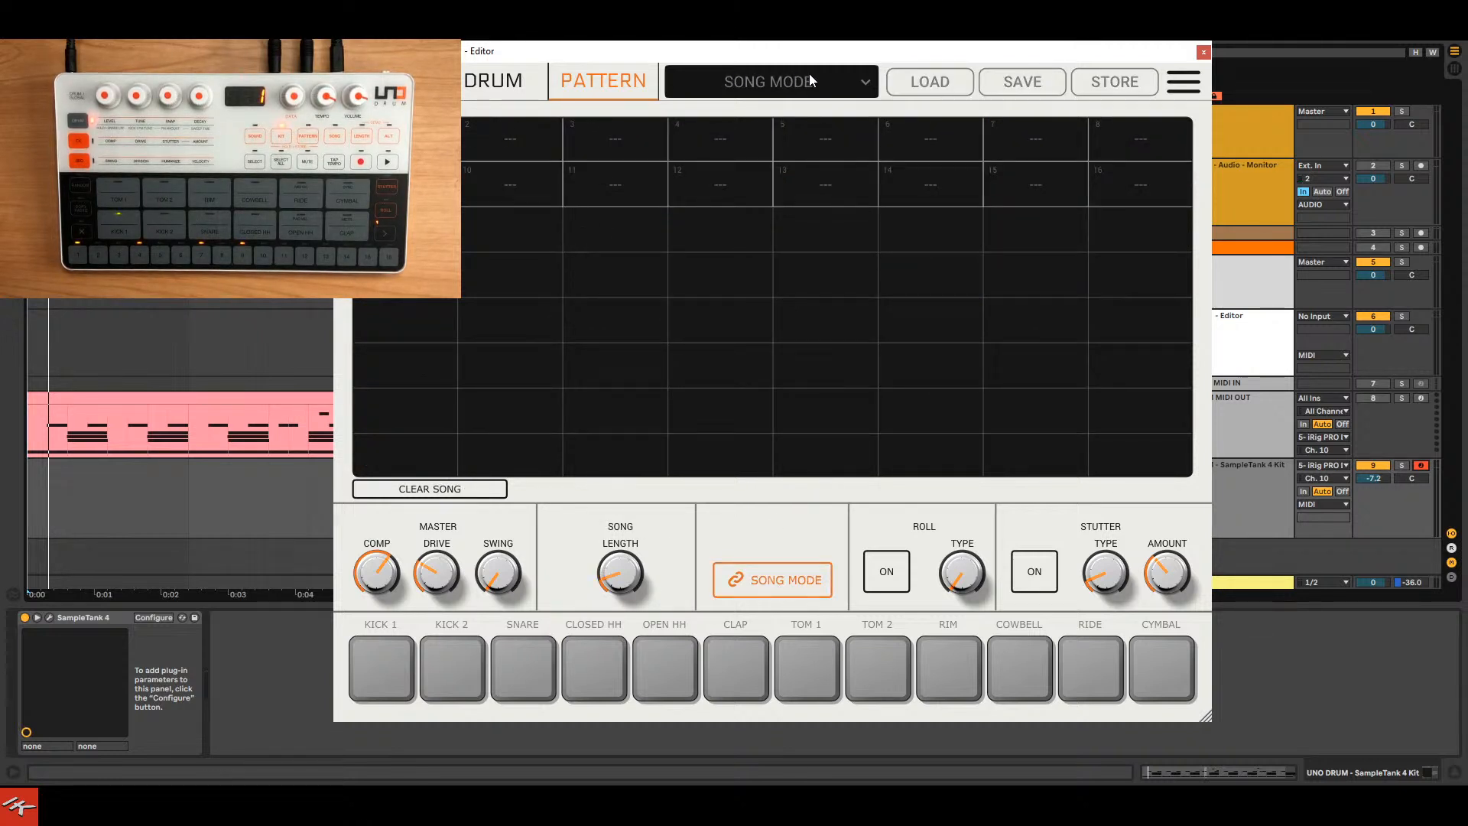
pyautogui.click(791, 570)
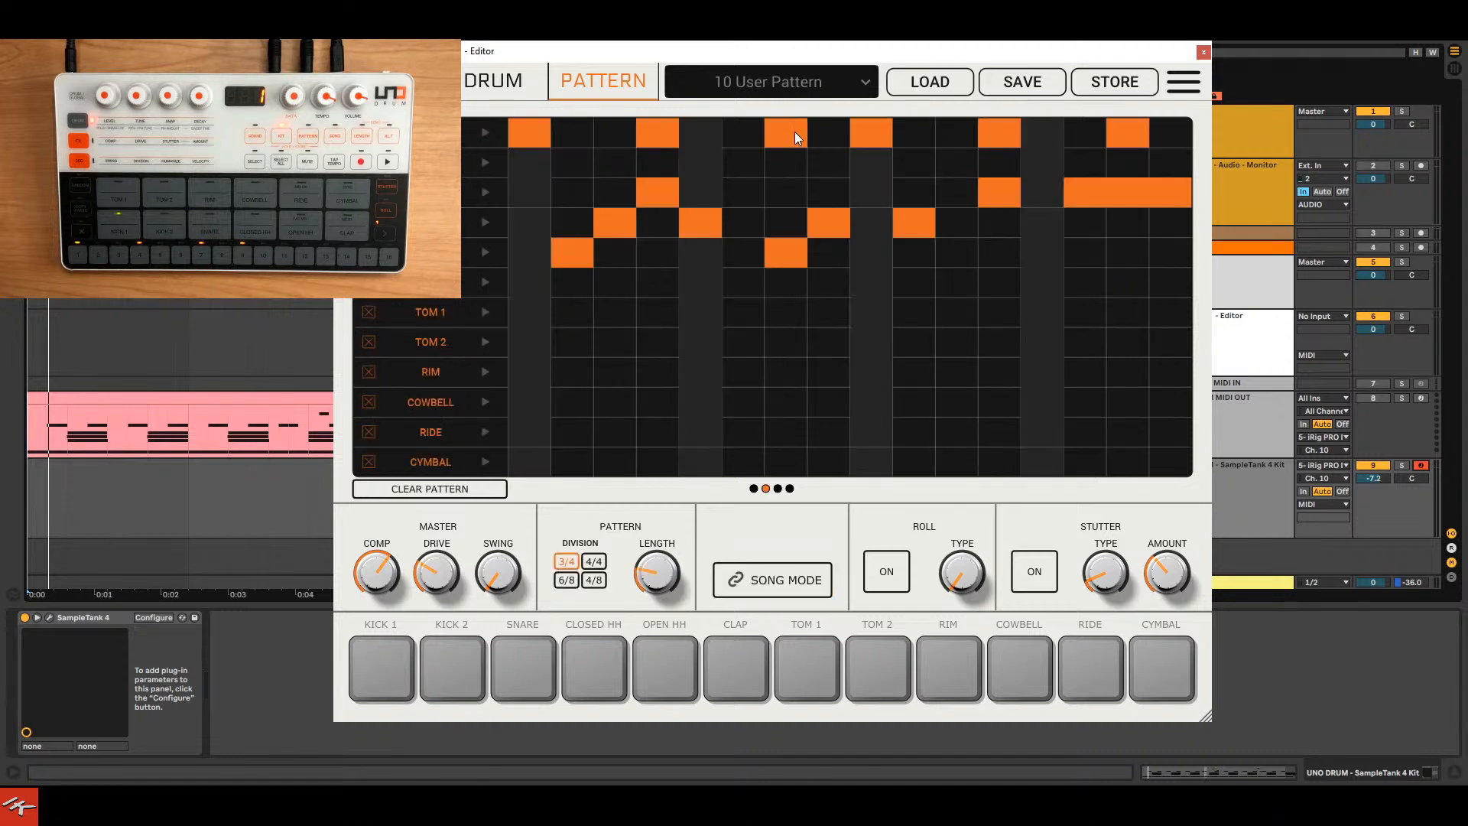
pyautogui.click(833, 82)
pyautogui.click(965, 537)
pyautogui.click(795, 583)
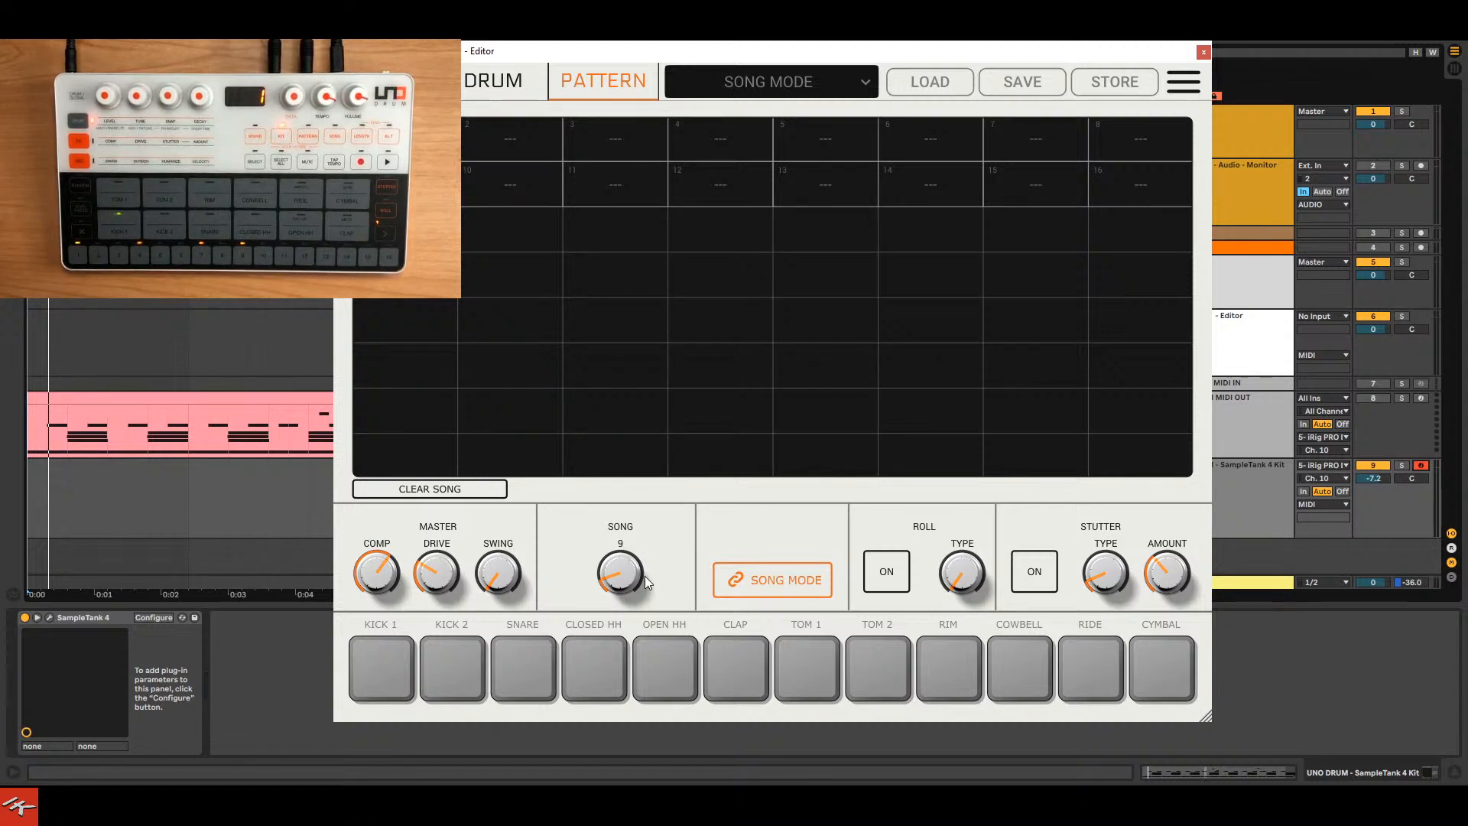
# Try the song length at the full grid, and reduce it to 23 slots.
pyautogui.moveTo(644, 576); pyautogui.dragTo(681, 481)
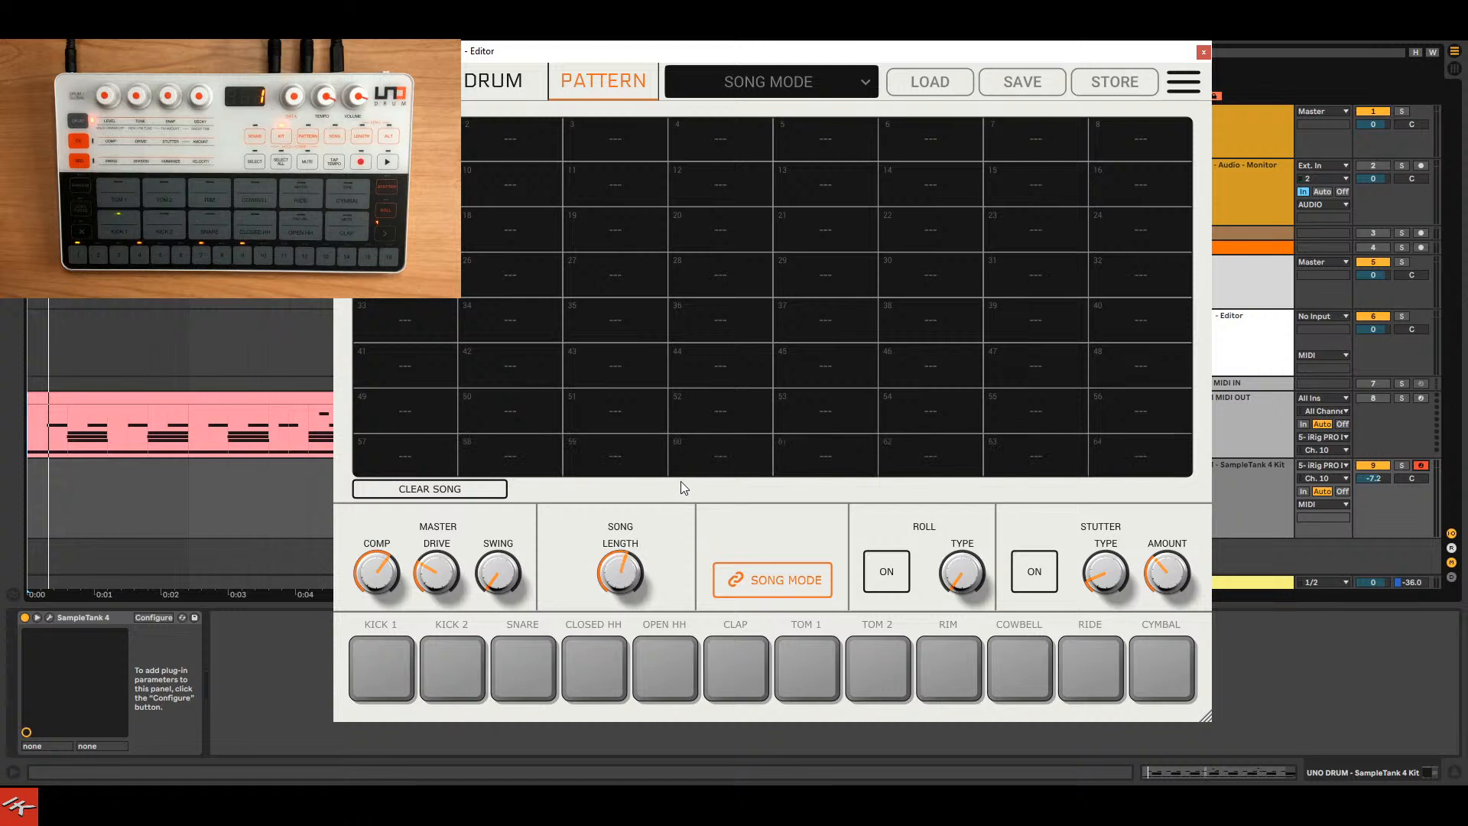
pyautogui.moveTo(625, 566)
pyautogui.moveTo(619, 593); pyautogui.dragTo(618, 640)
pyautogui.moveTo(630, 564); pyautogui.dragTo(632, 574)
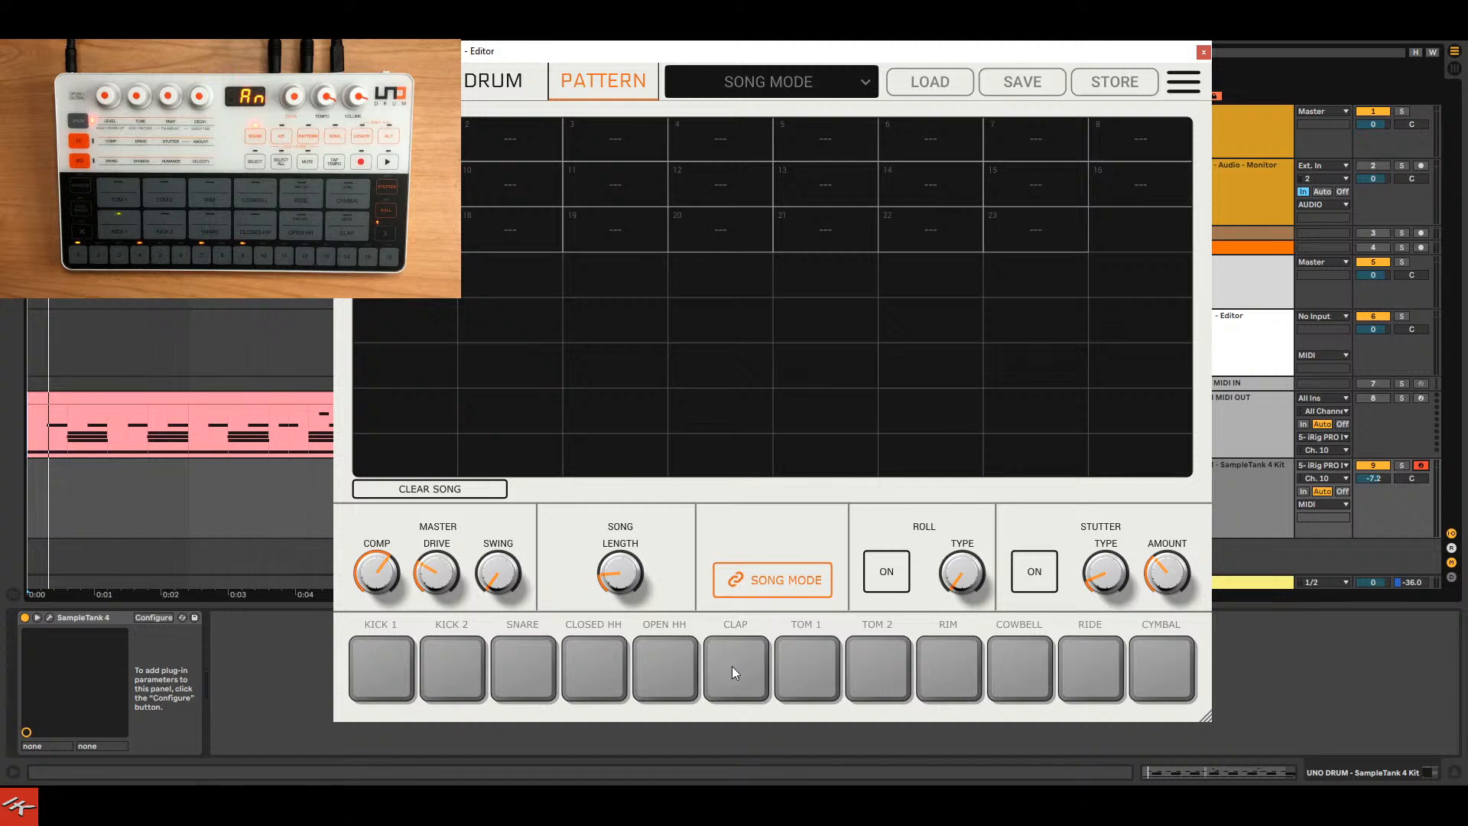
# Deactivate and disarm the SampleTank 4 Kit track, activate the UNO Drum - Audio - Monitor track, and audition the kick pads.
pyautogui.click(1383, 465)
pyautogui.click(1423, 466)
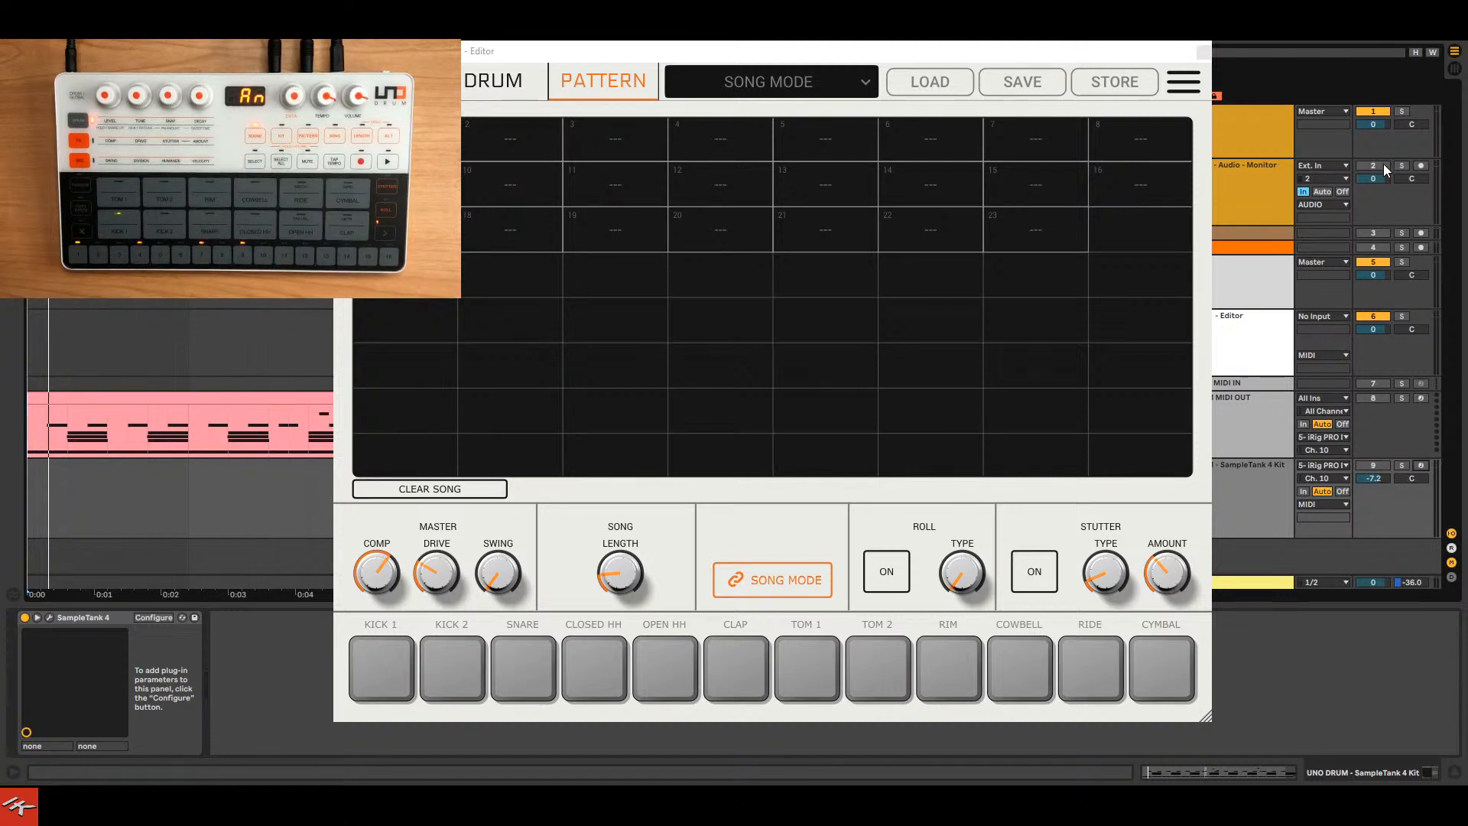
pyautogui.click(1384, 164)
pyautogui.click(465, 663)
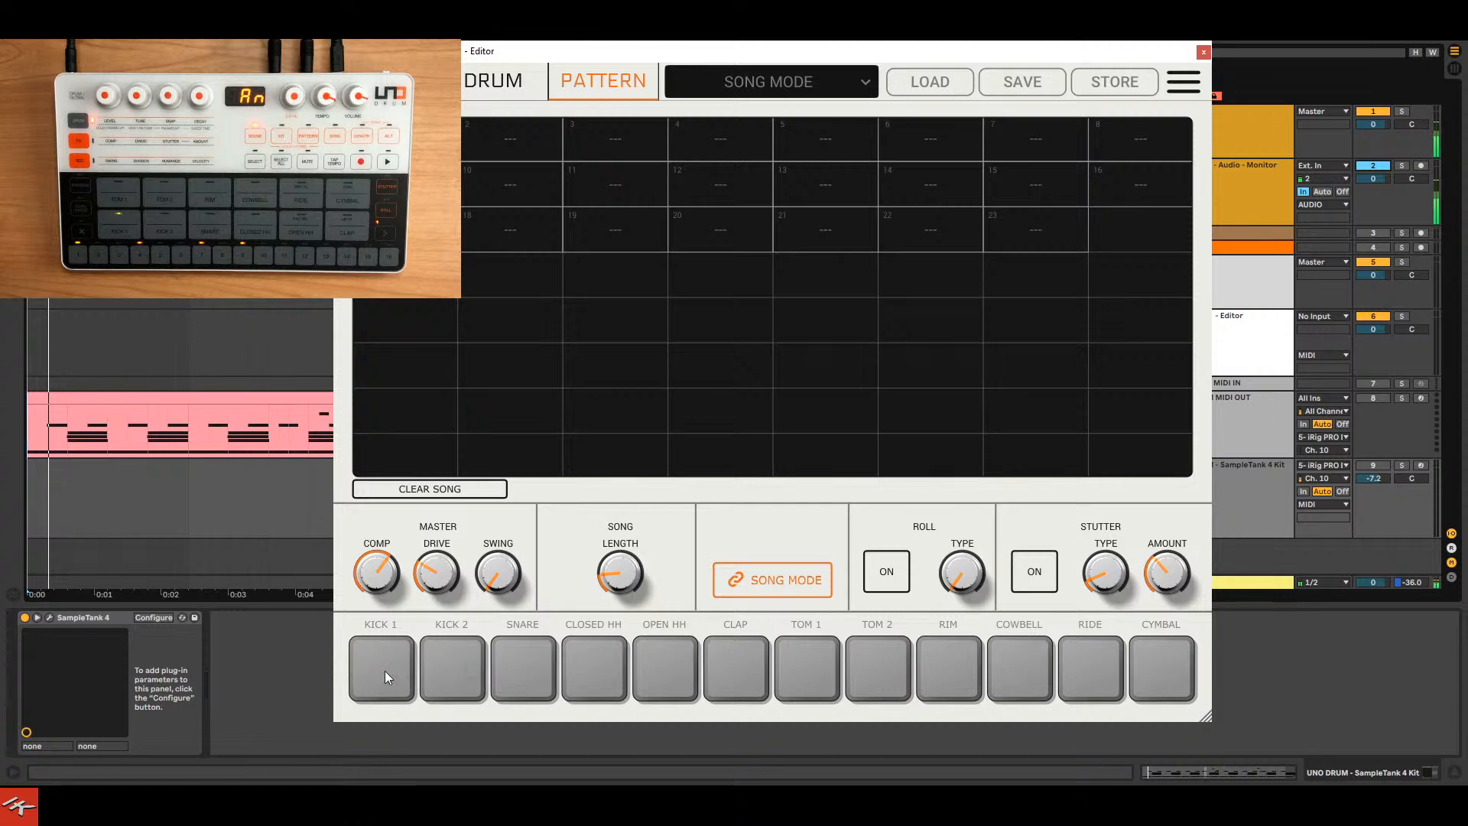
# In the drum view, sweep the first kick's Amount and Tune, leaving Amount at minimum and Tune at about 34.
pyautogui.click(494, 80)
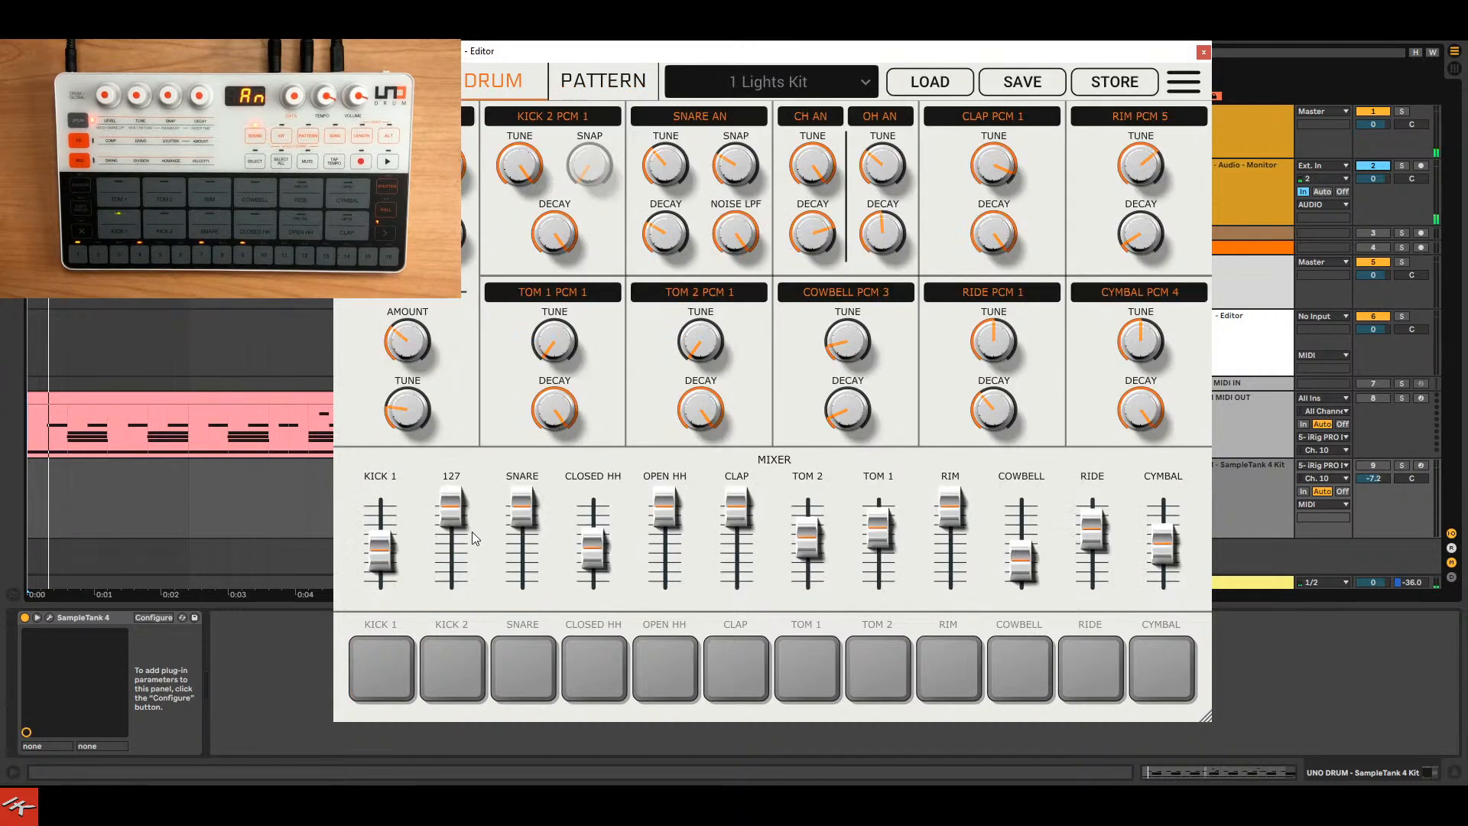
pyautogui.moveTo(407, 346); pyautogui.dragTo(414, 267)
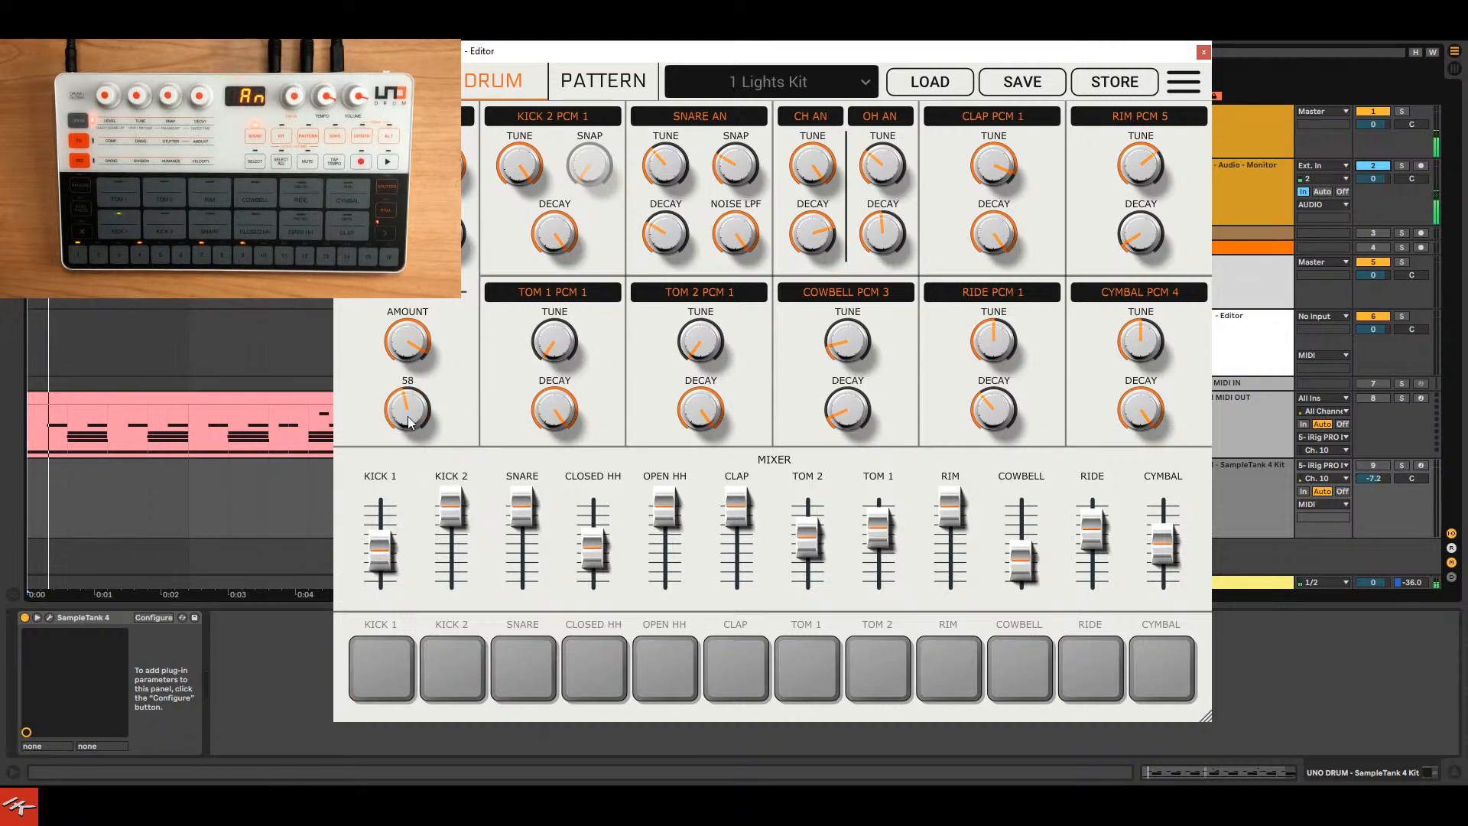
pyautogui.moveTo(410, 409)
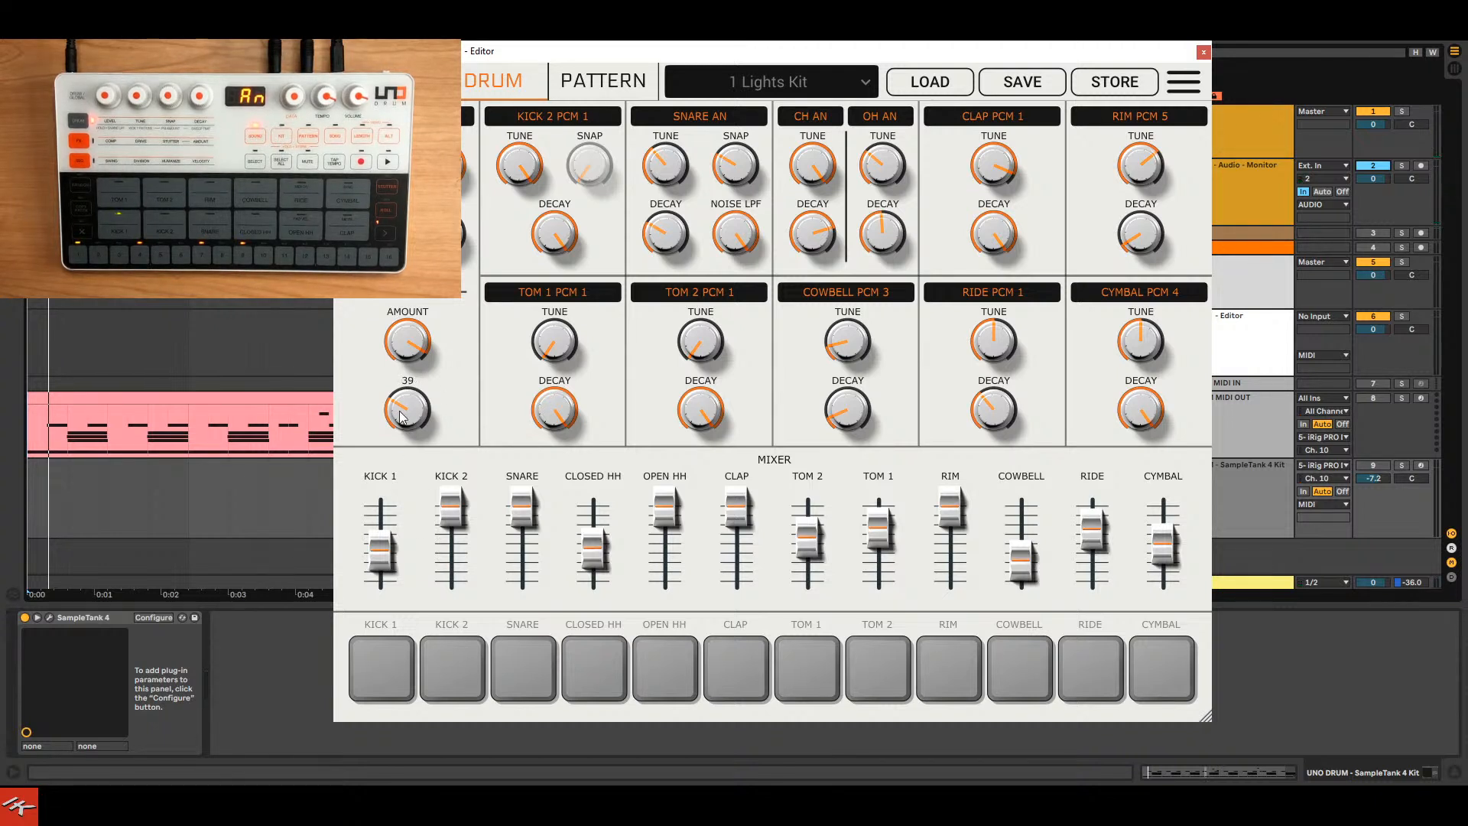
pyautogui.moveTo(416, 345); pyautogui.dragTo(453, 501)
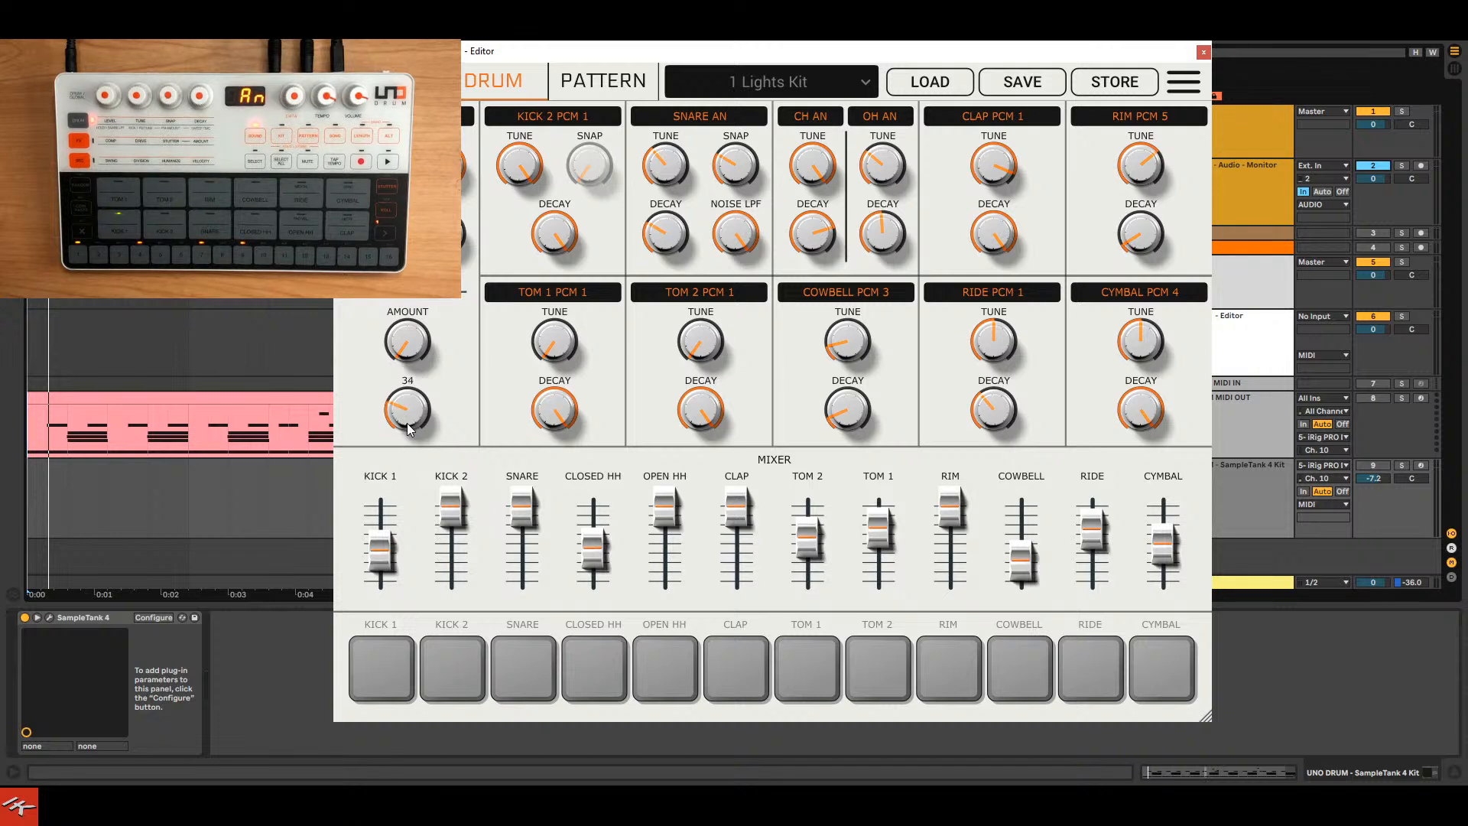
pyautogui.moveTo(407, 421); pyautogui.dragTo(411, 427)
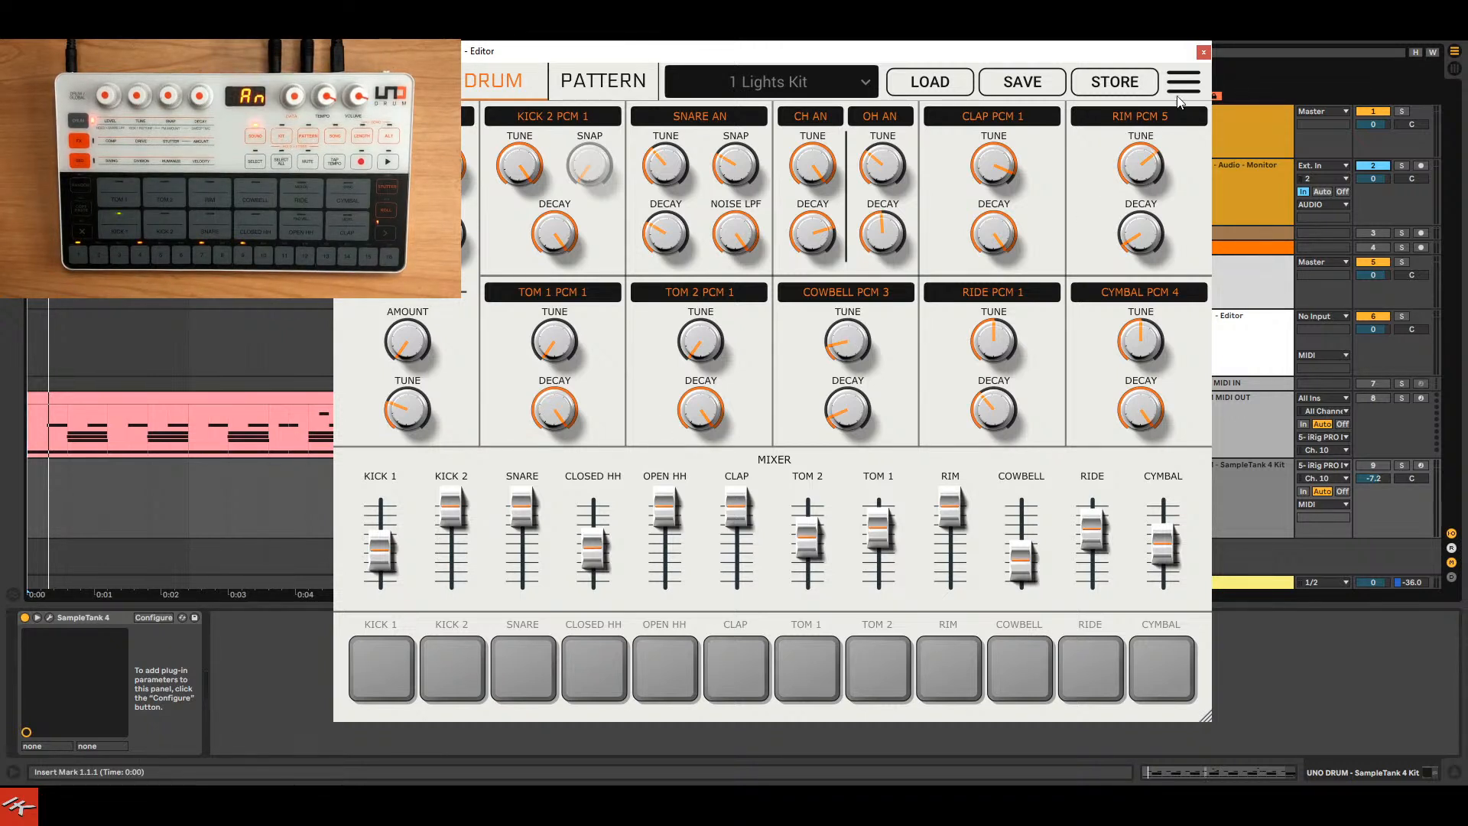
# Close the drum editor and review the UNO DRUM MIDI OUT and UNO DRUM - SampleTank 4 Kit tracks.
pyautogui.click(1203, 54)
pyautogui.click(1246, 442)
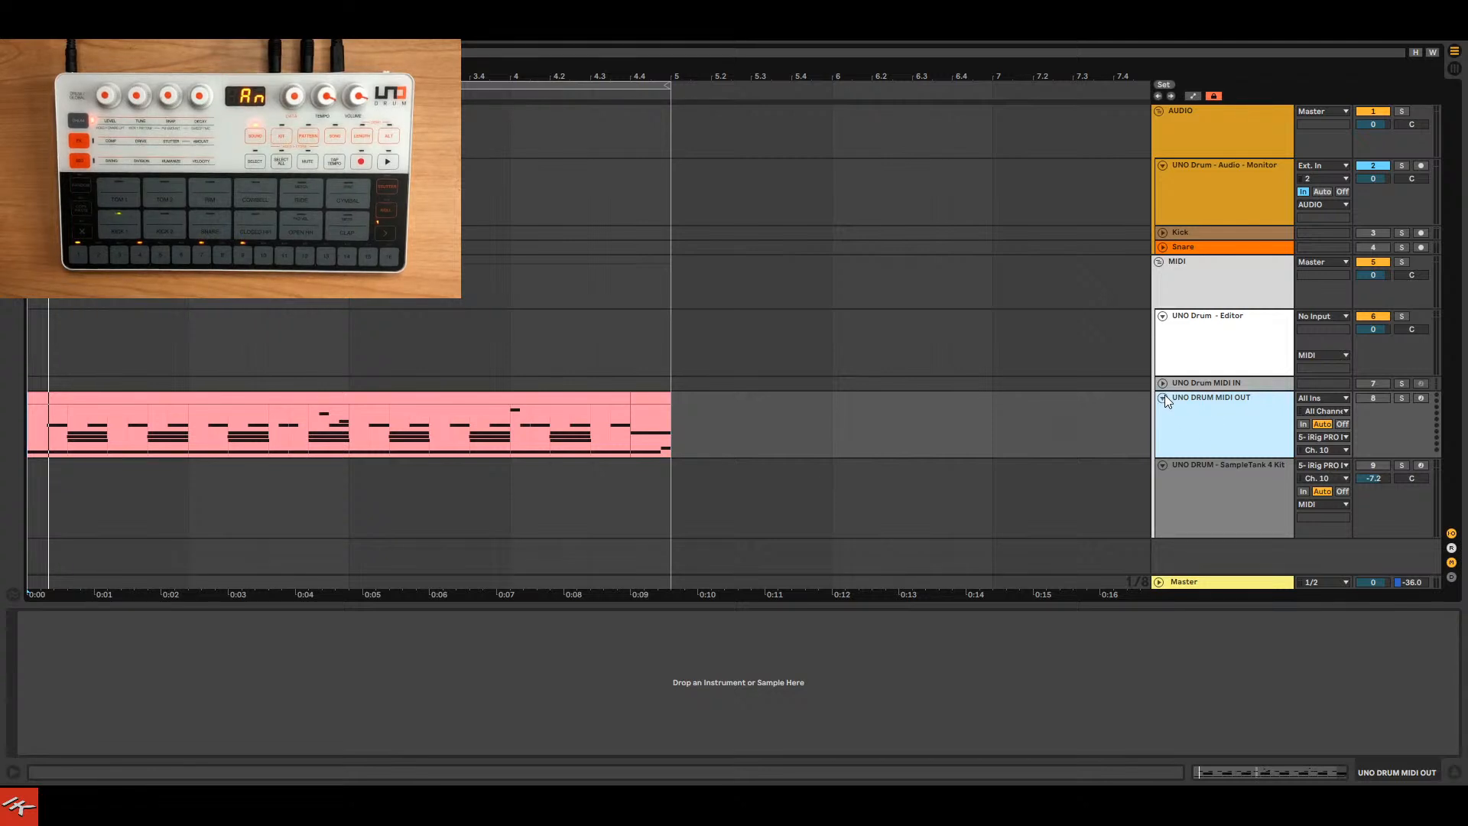
pyautogui.click(1258, 505)
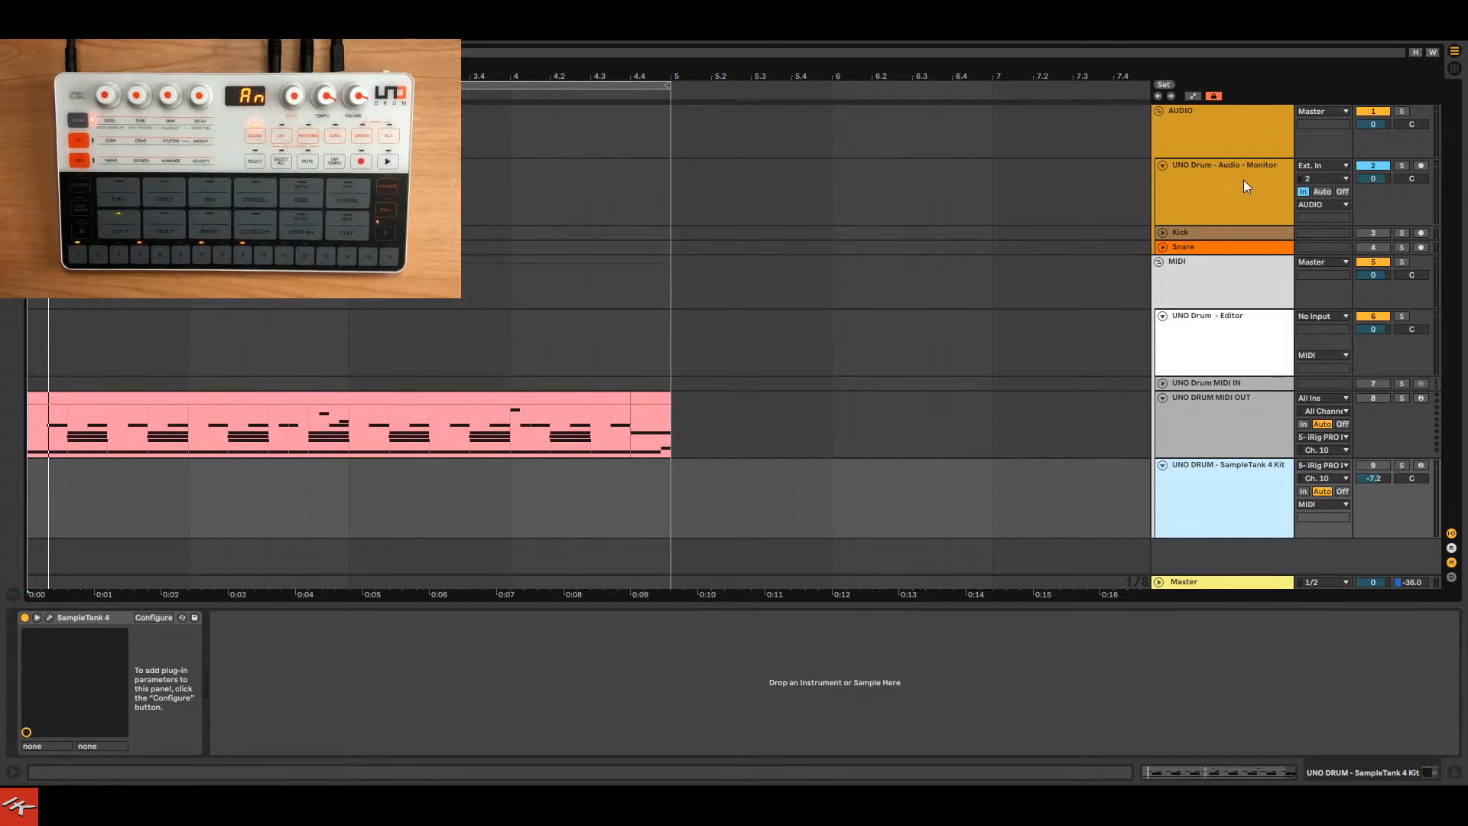
# Check the audio device and MIDI port preferences, toggling Sync for the 5- iRig PRO DUO MIDI OUT output off and on.
pyautogui.hotkey('ctrl', ',')
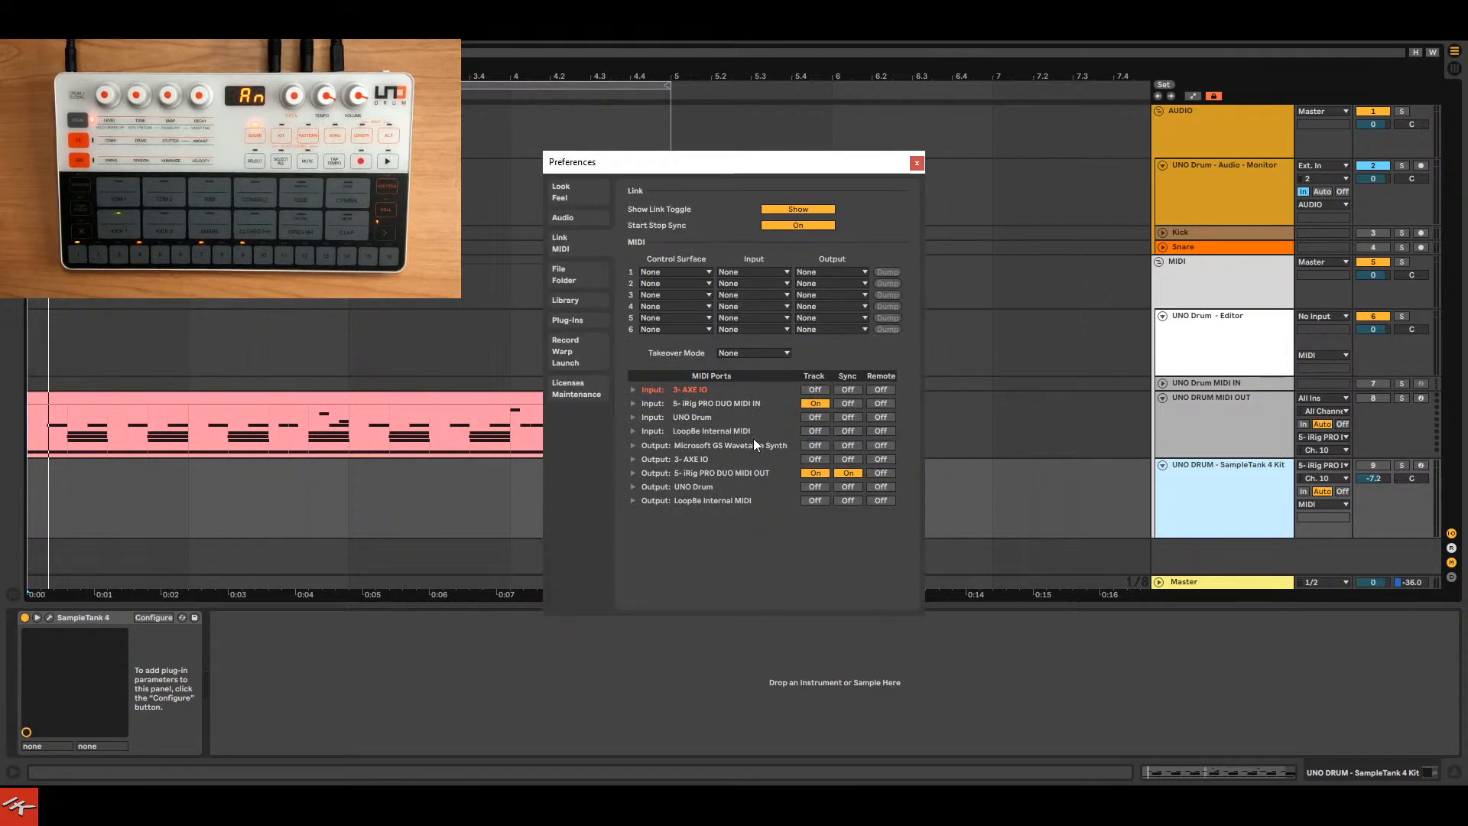
pyautogui.click(575, 216)
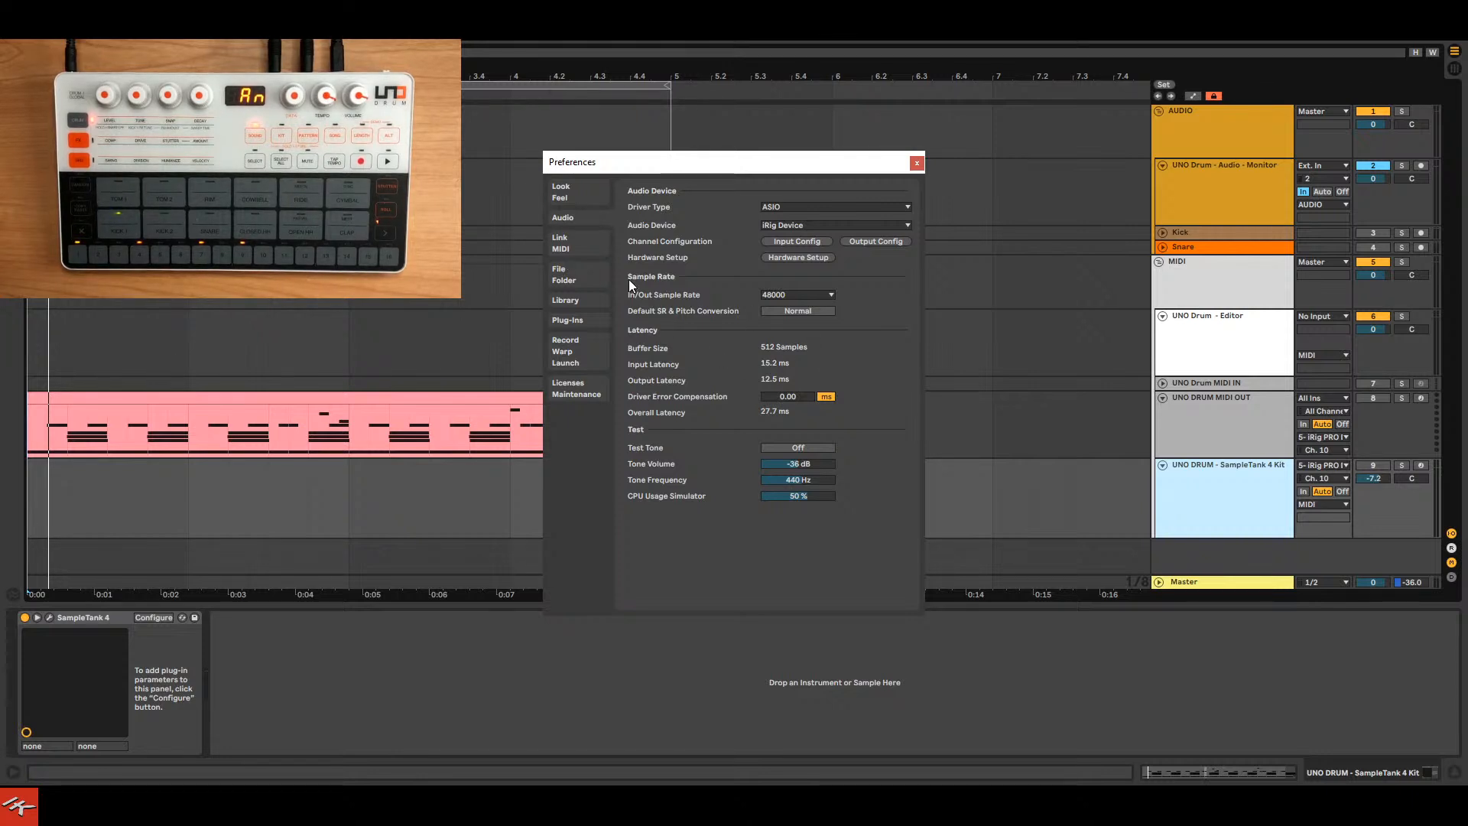
pyautogui.click(588, 243)
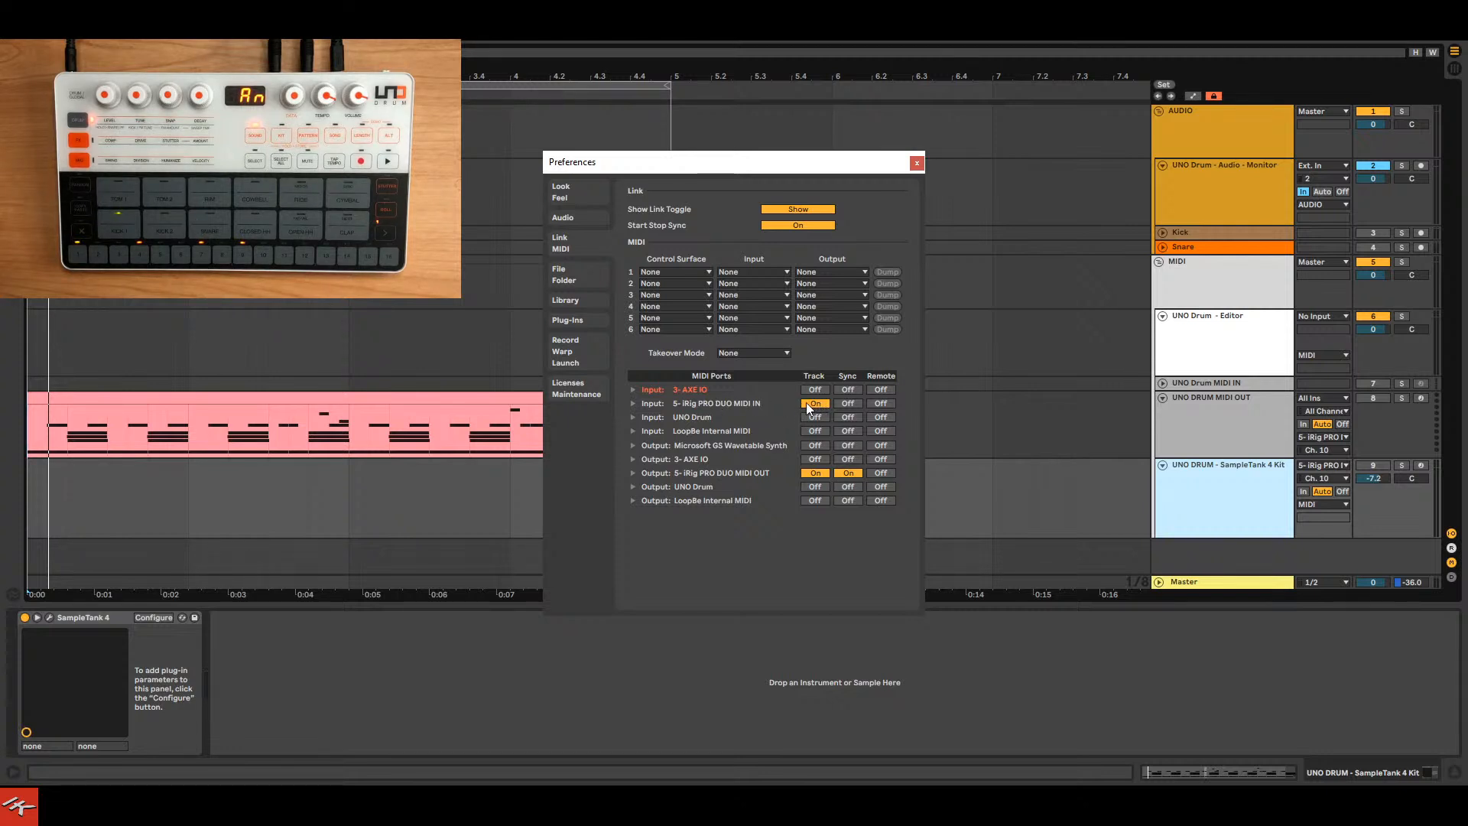
pyautogui.click(847, 473)
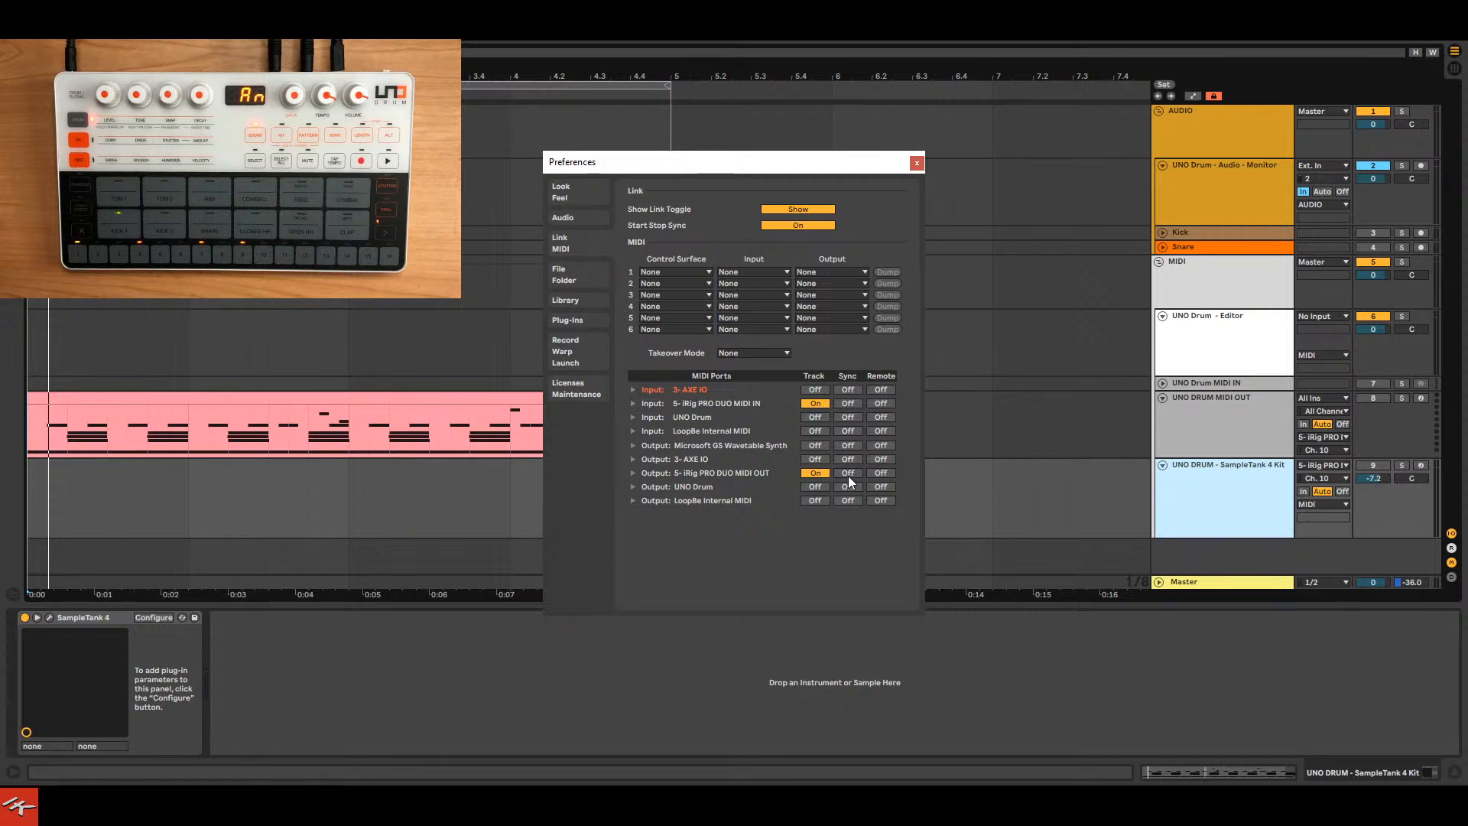
pyautogui.click(850, 471)
pyautogui.click(917, 163)
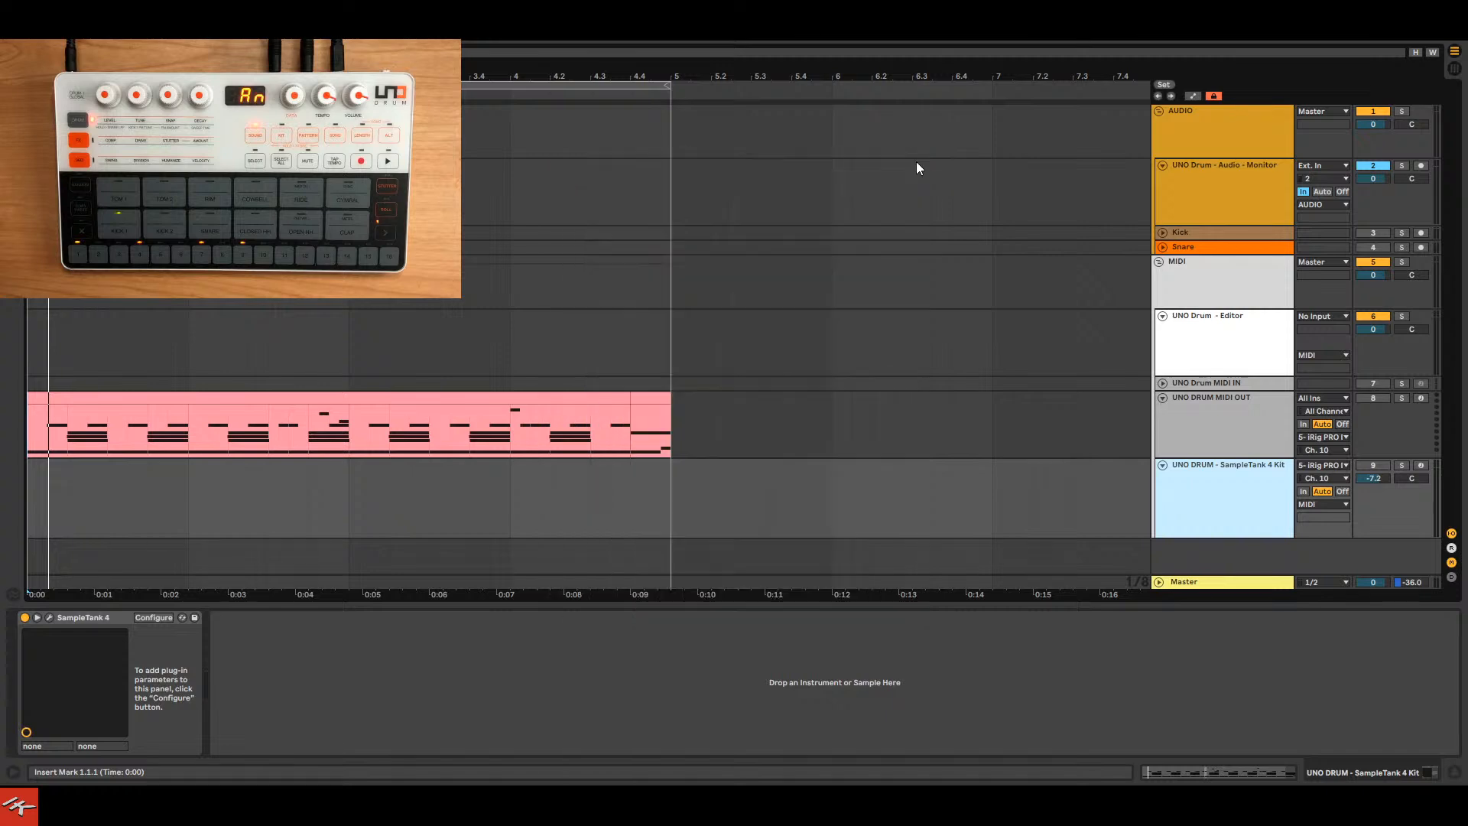
# Reopen the drum editor and check that its MIDI input and output use 2 - UNO Drum, closing the editor when done.
pyautogui.click(1204, 346)
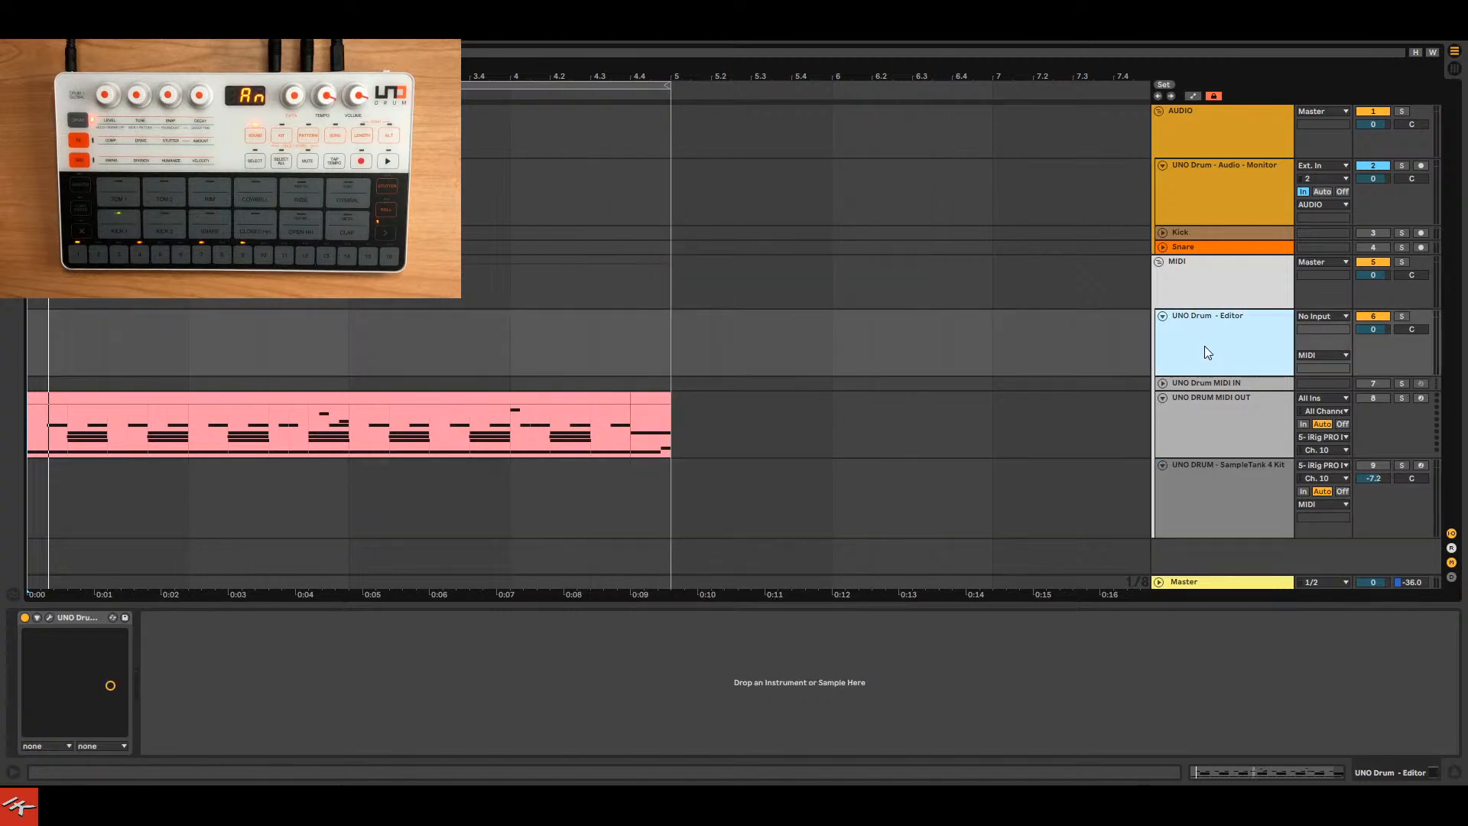
pyautogui.click(50, 617)
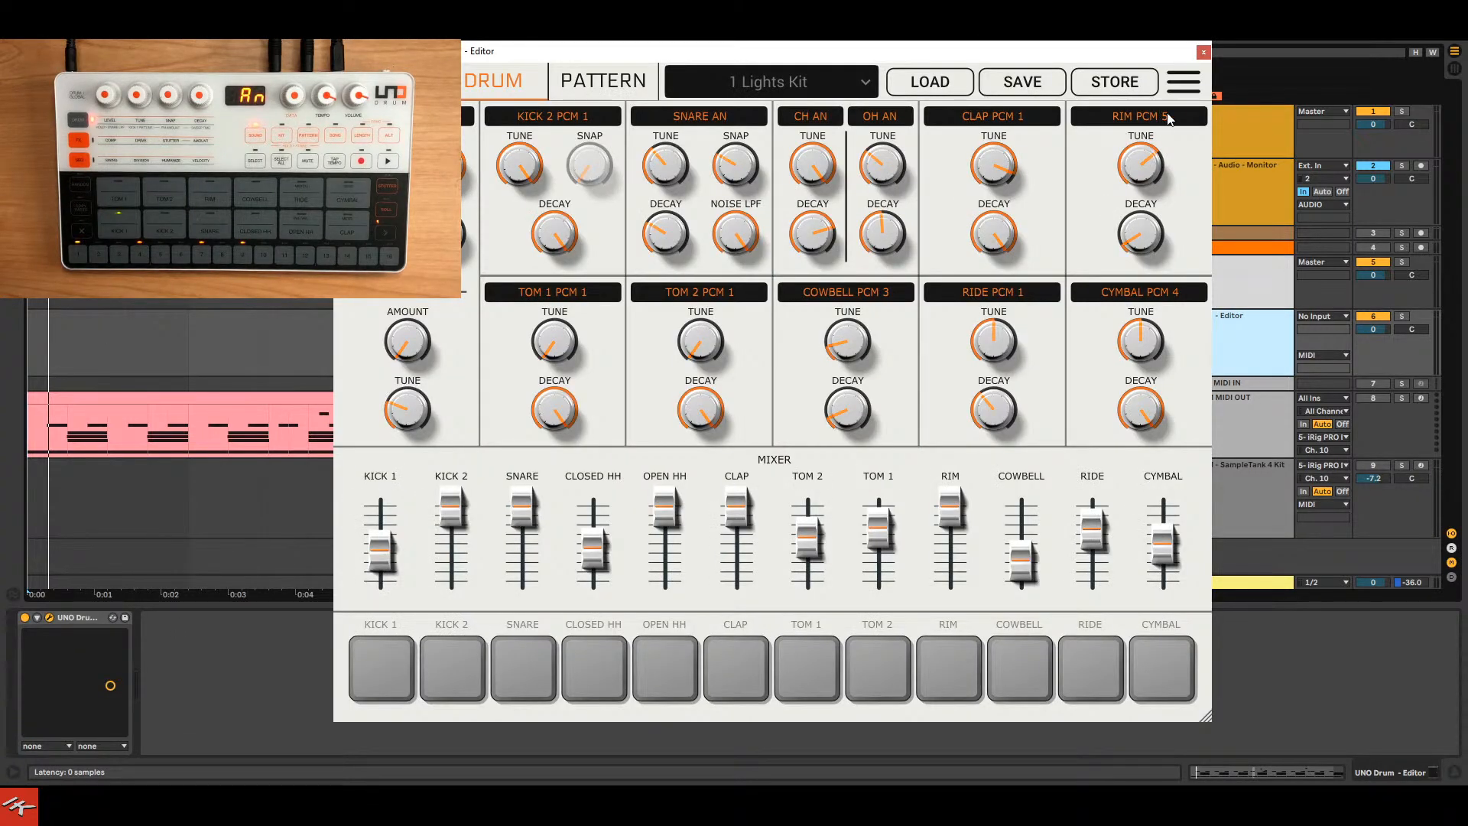
pyautogui.click(1183, 86)
pyautogui.click(739, 266)
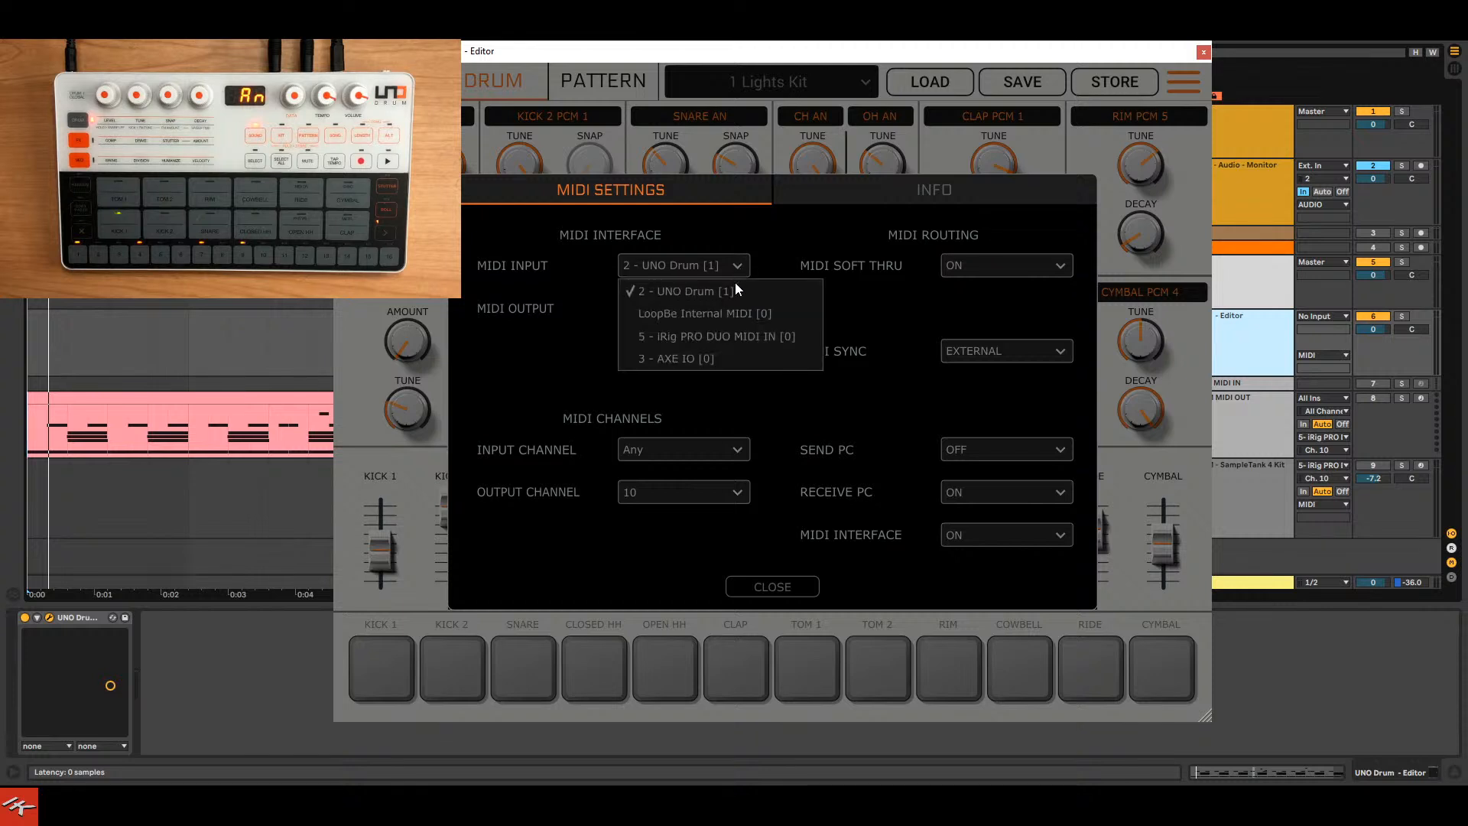
pyautogui.click(742, 296)
pyautogui.click(738, 309)
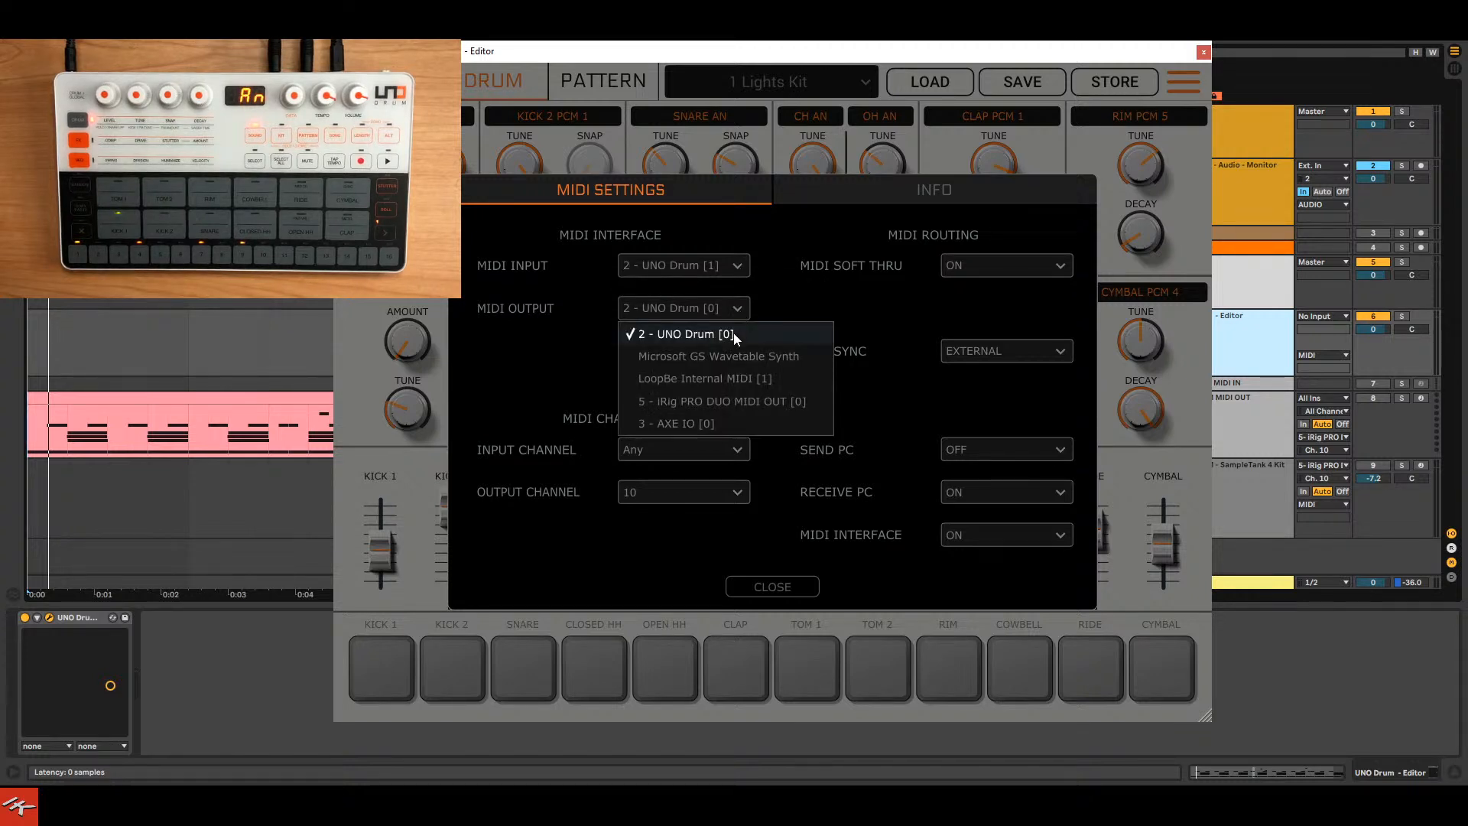
pyautogui.click(734, 334)
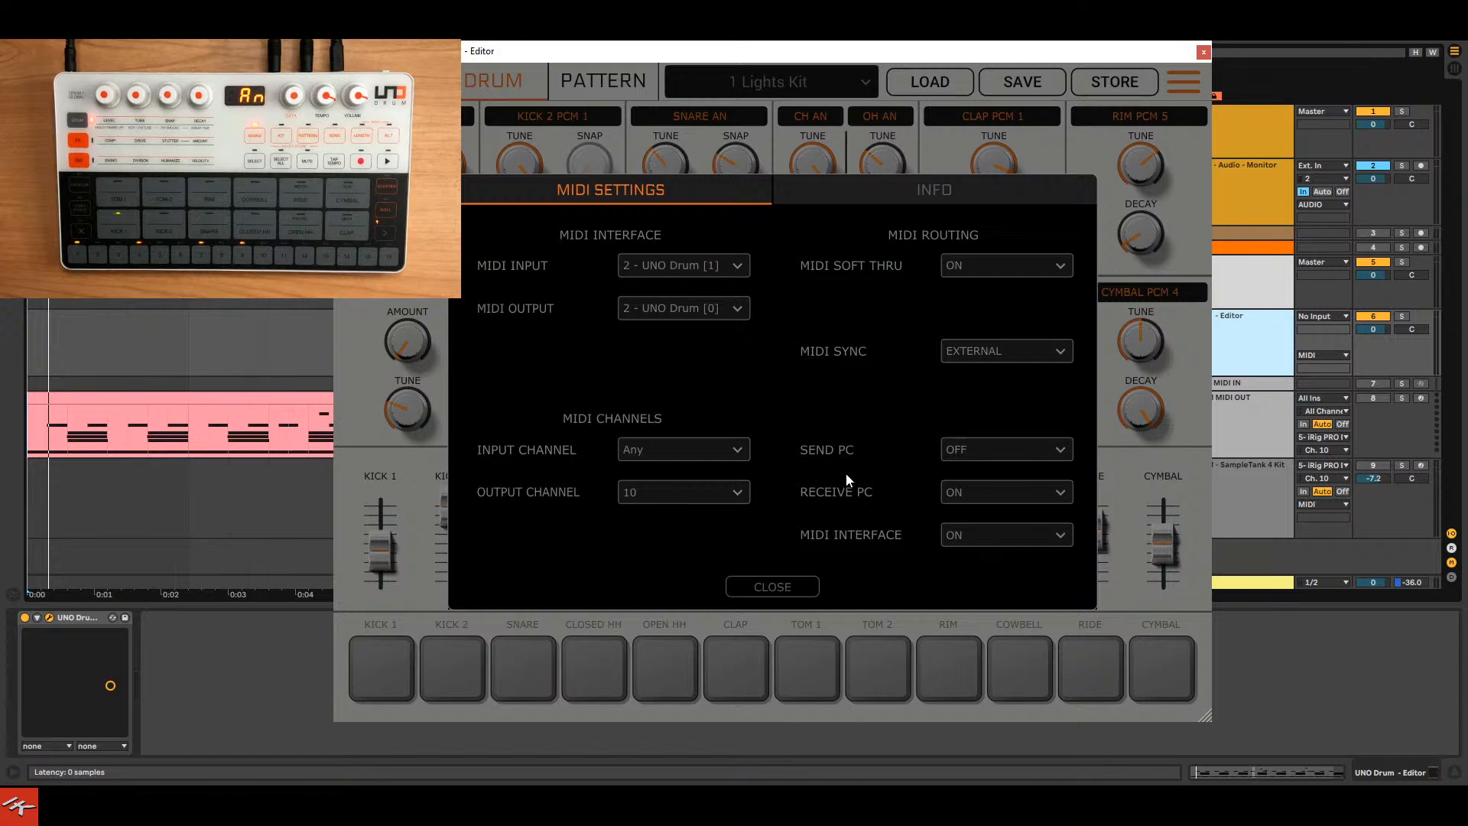
pyautogui.click(782, 586)
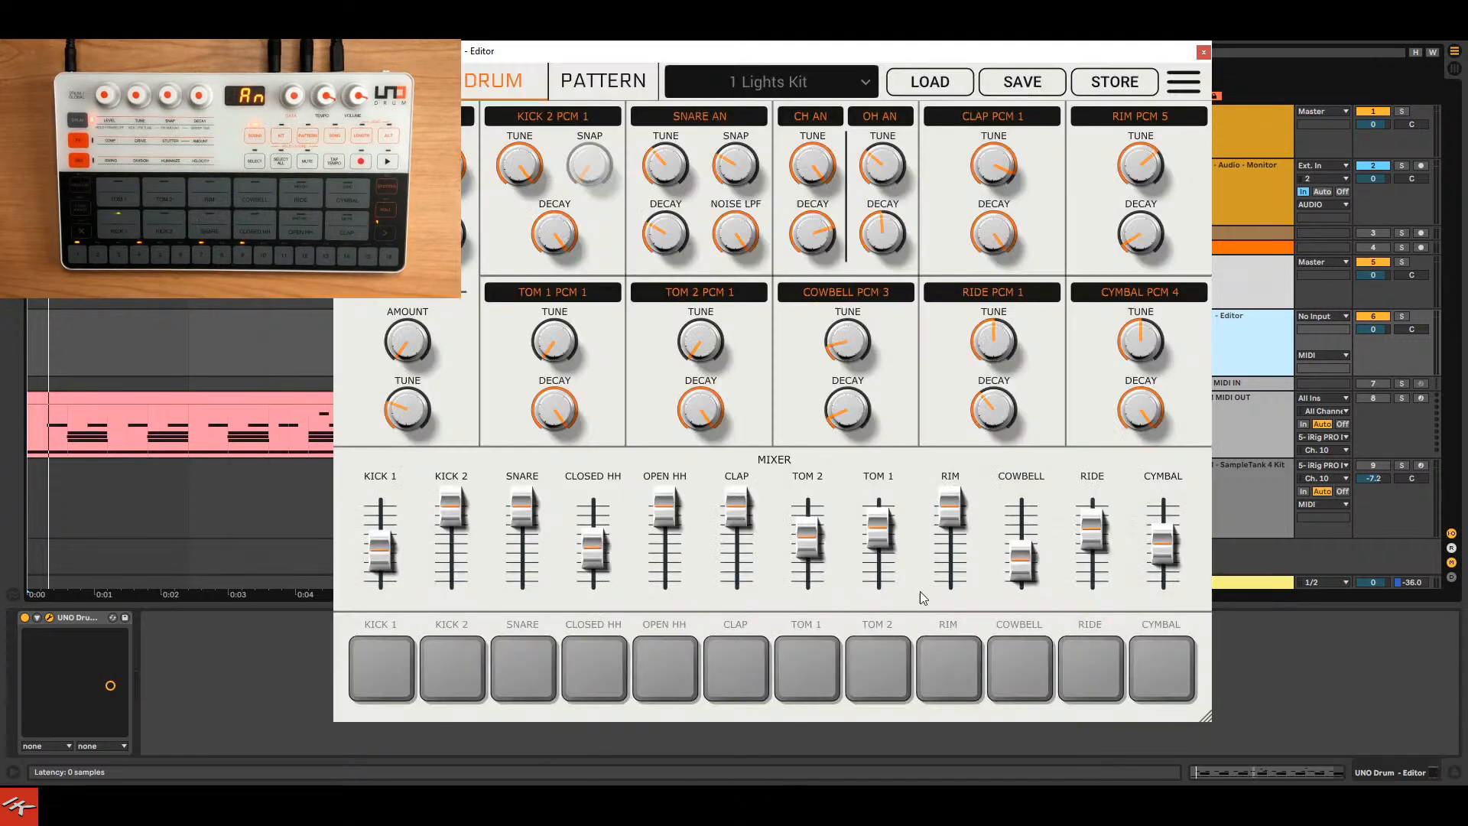
pyautogui.click(1204, 53)
# Choose channel 2 as the external input of the UNO Drum - Audio - Monitor track.
pyautogui.click(1271, 182)
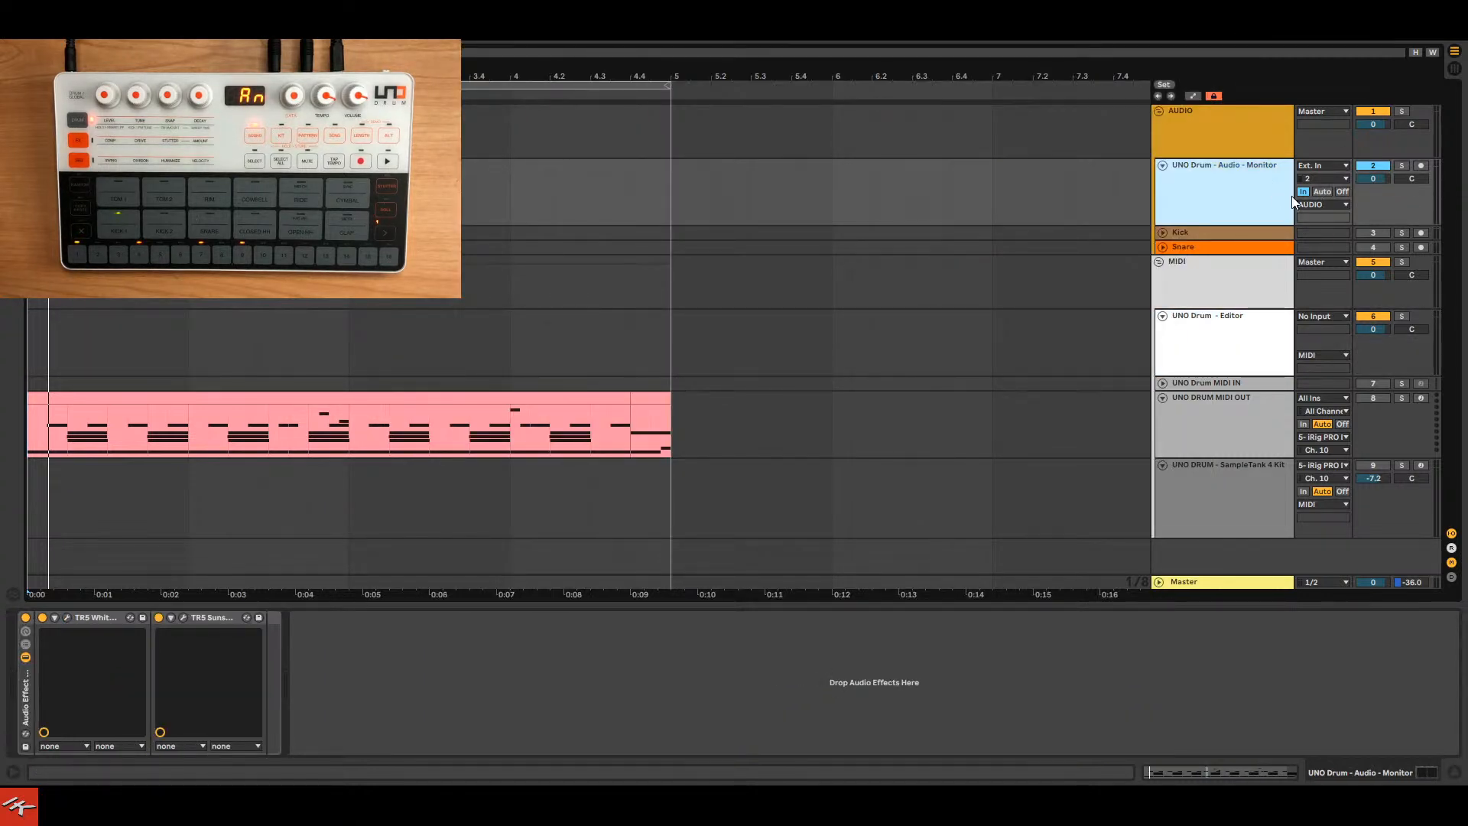
pyautogui.click(1320, 180)
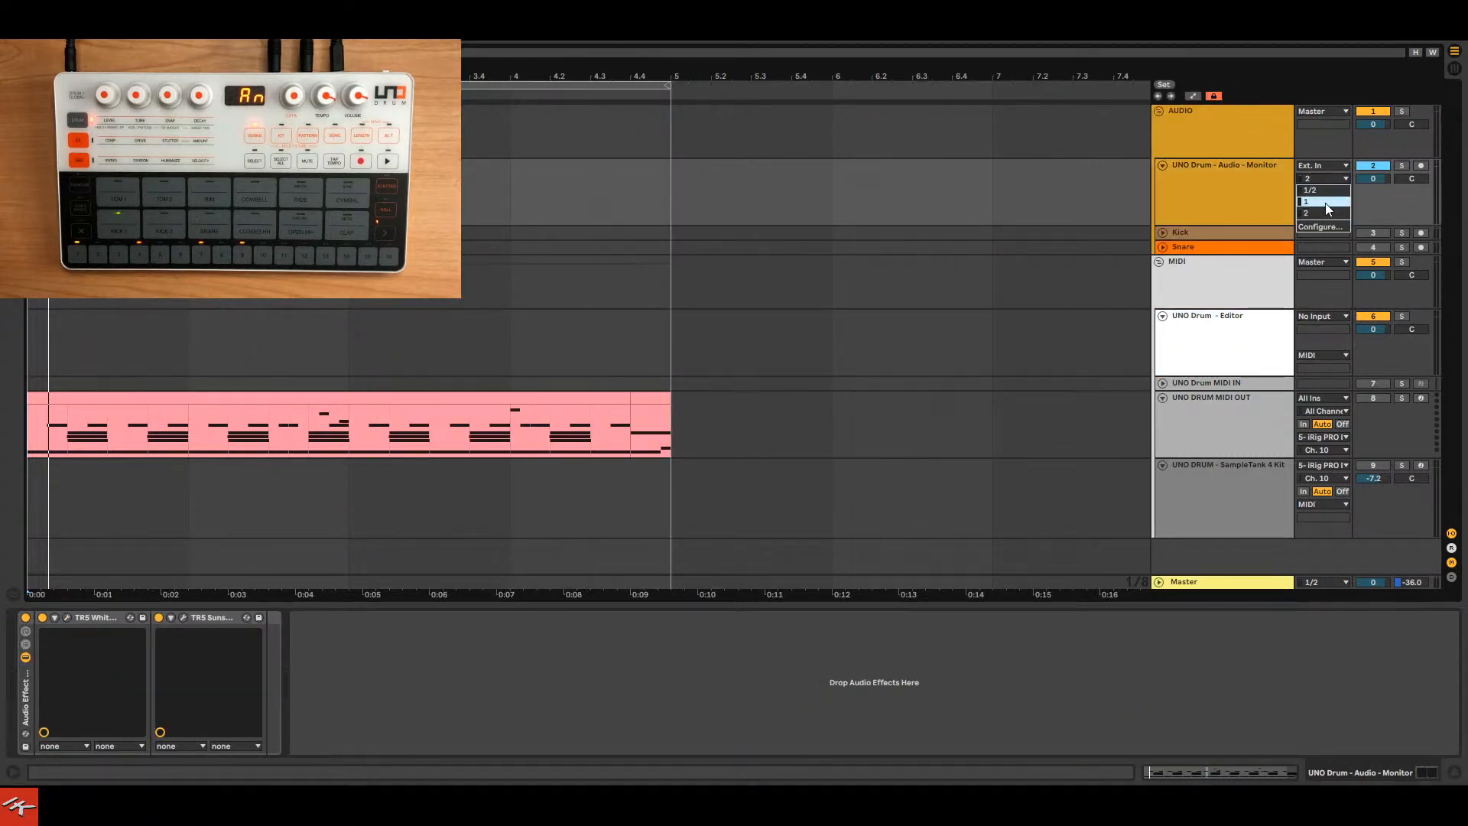
pyautogui.click(1327, 213)
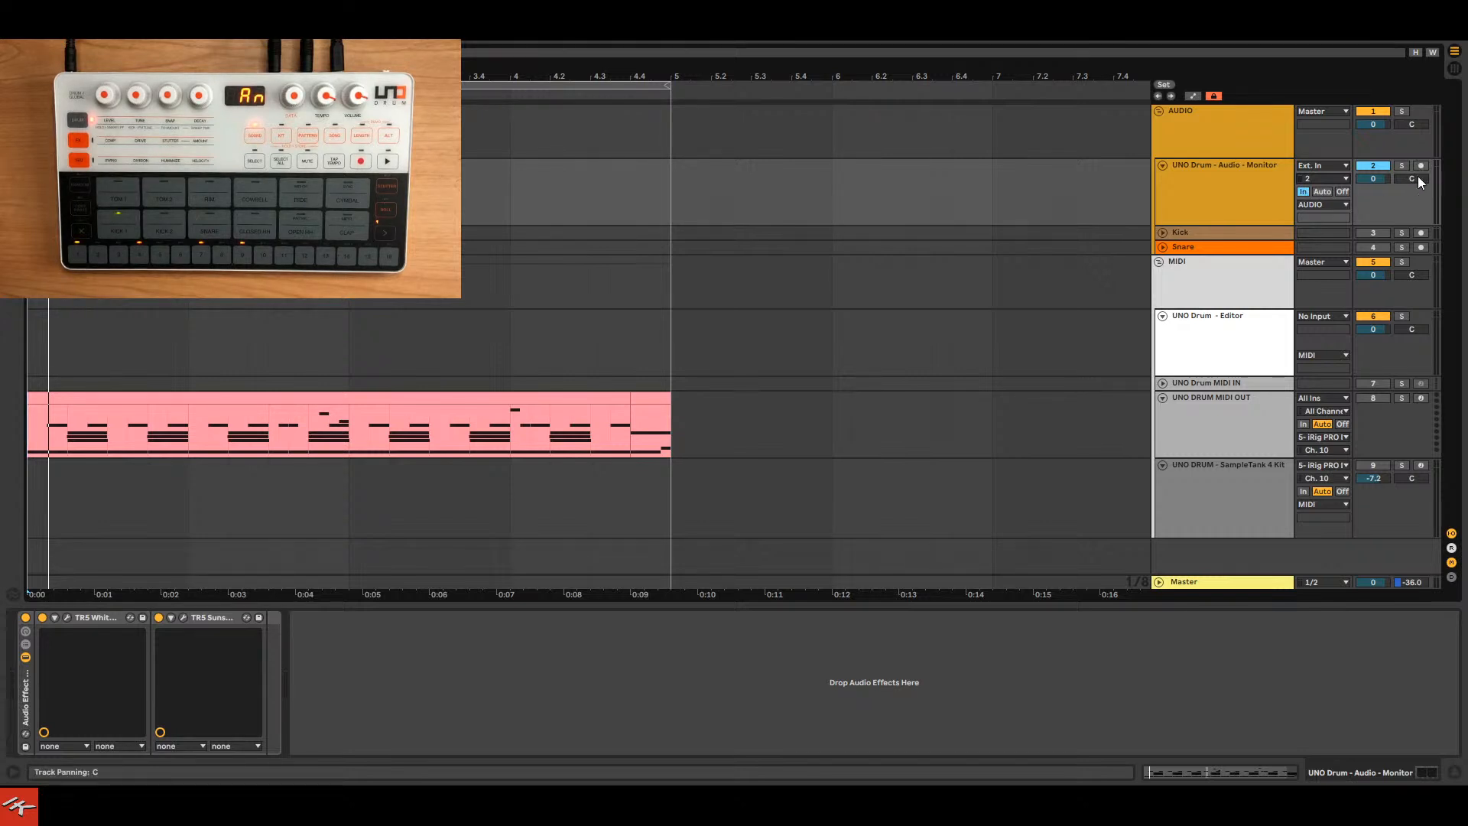
# Review the Kick, UNO Drum MIDI IN, and UNO DRUM MIDI OUT tracks by selecting each in turn.
pyautogui.click(1250, 233)
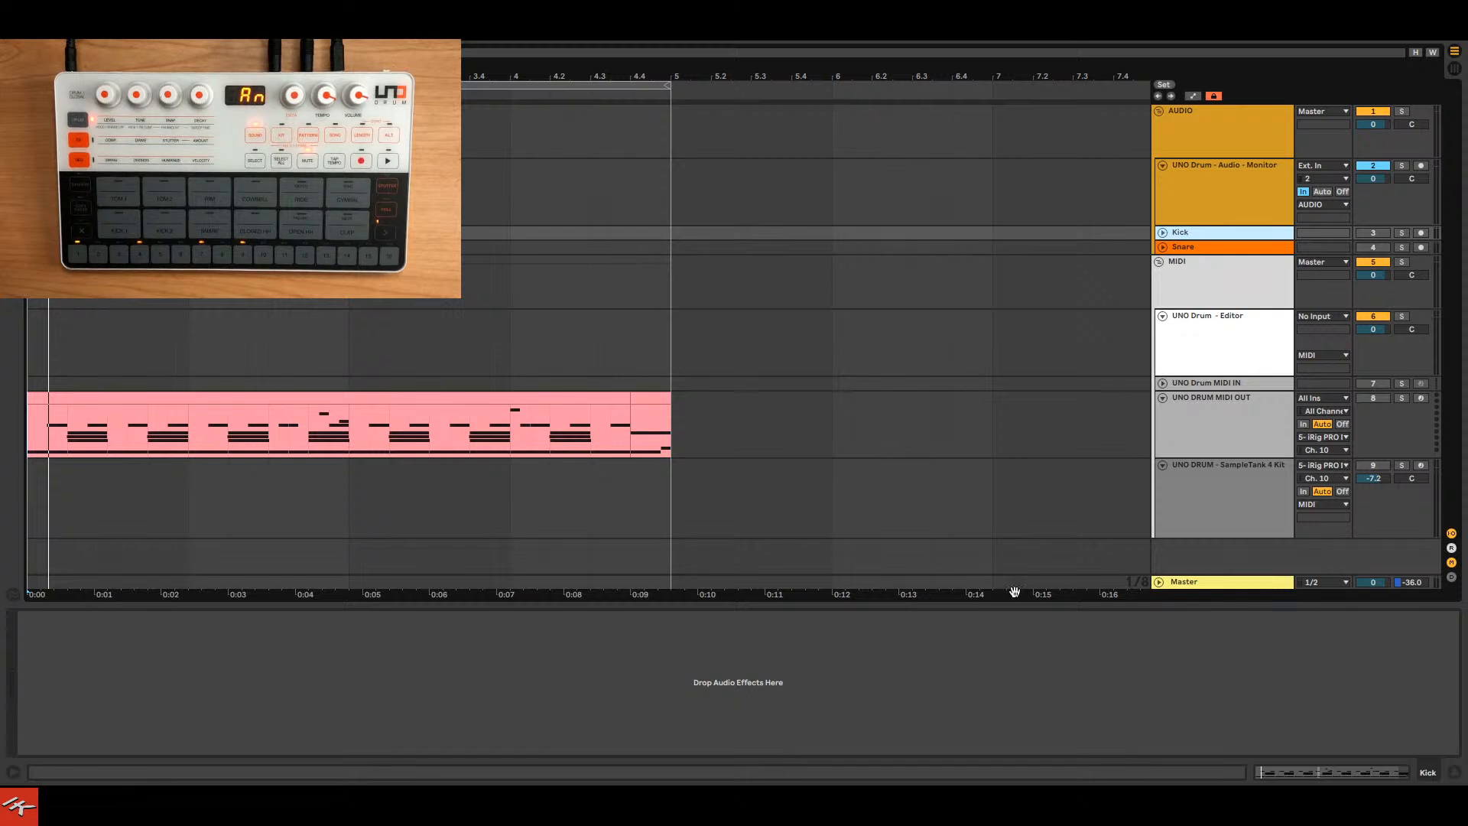
pyautogui.click(1251, 385)
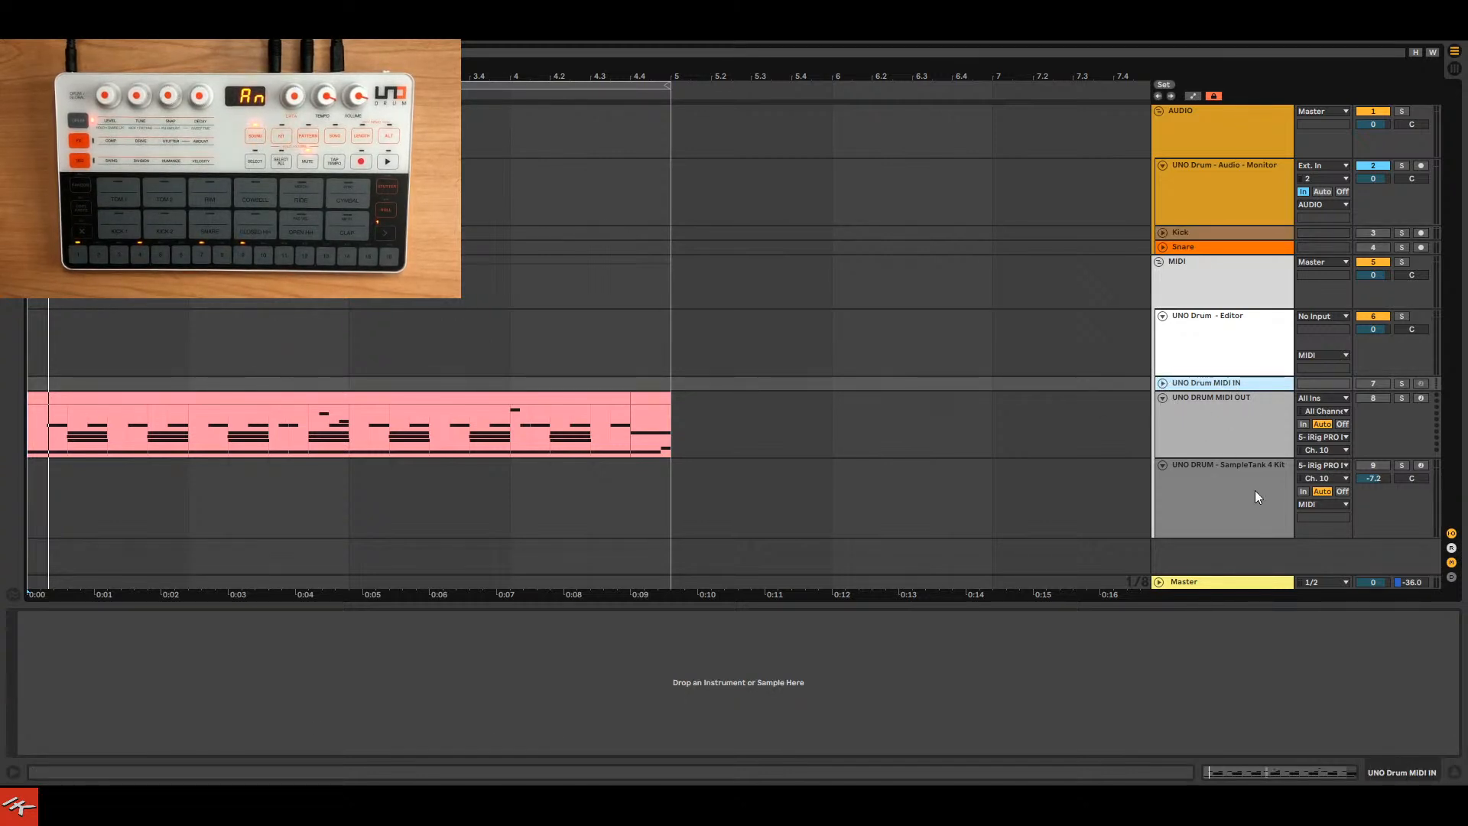
pyautogui.click(1231, 432)
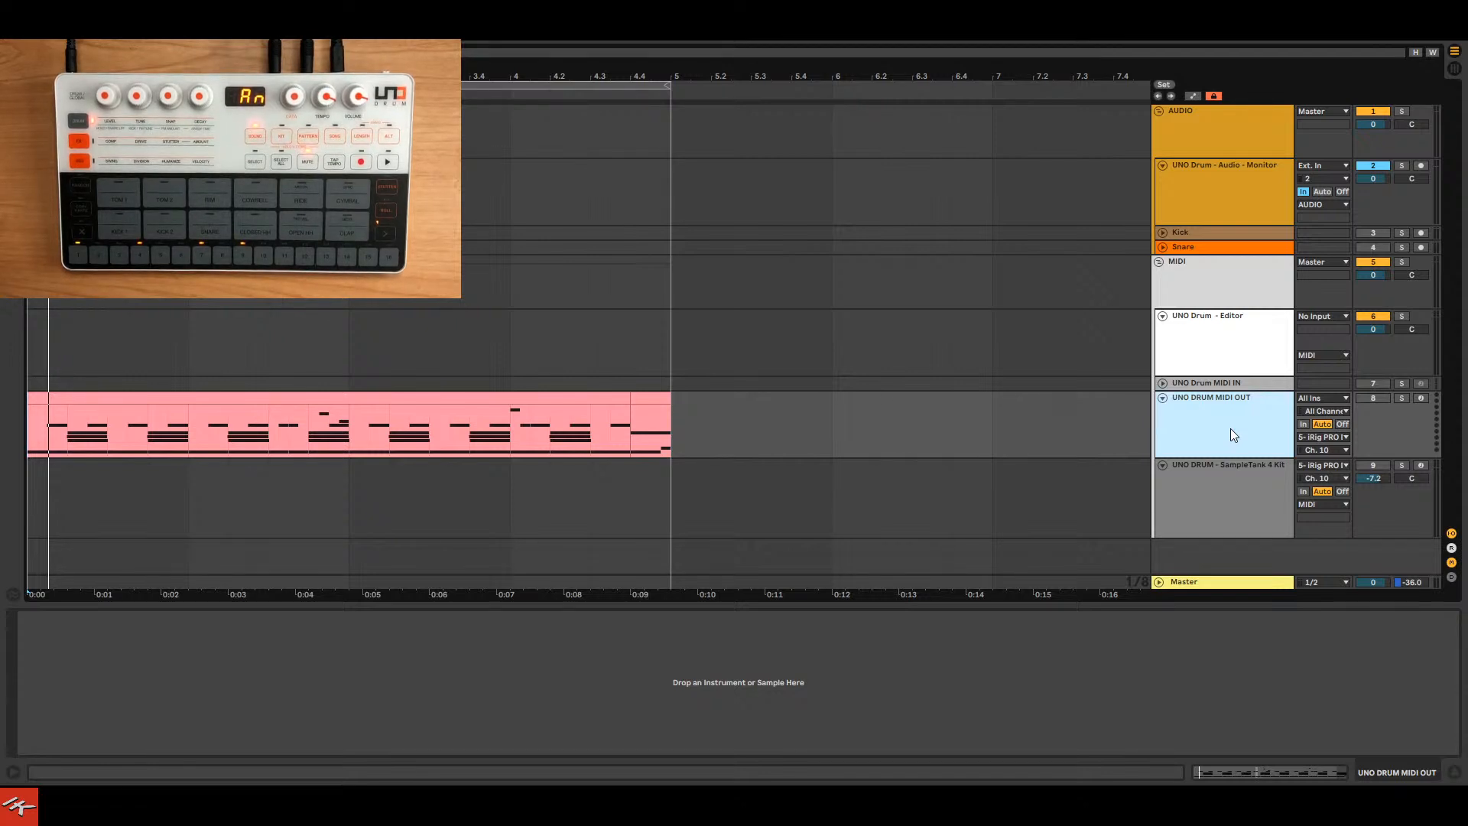
# Select the UNO DRUM - SampleTank 4 Kit track, move the SampleTank window clear of the track controls, and arm the track.
pyautogui.click(1246, 477)
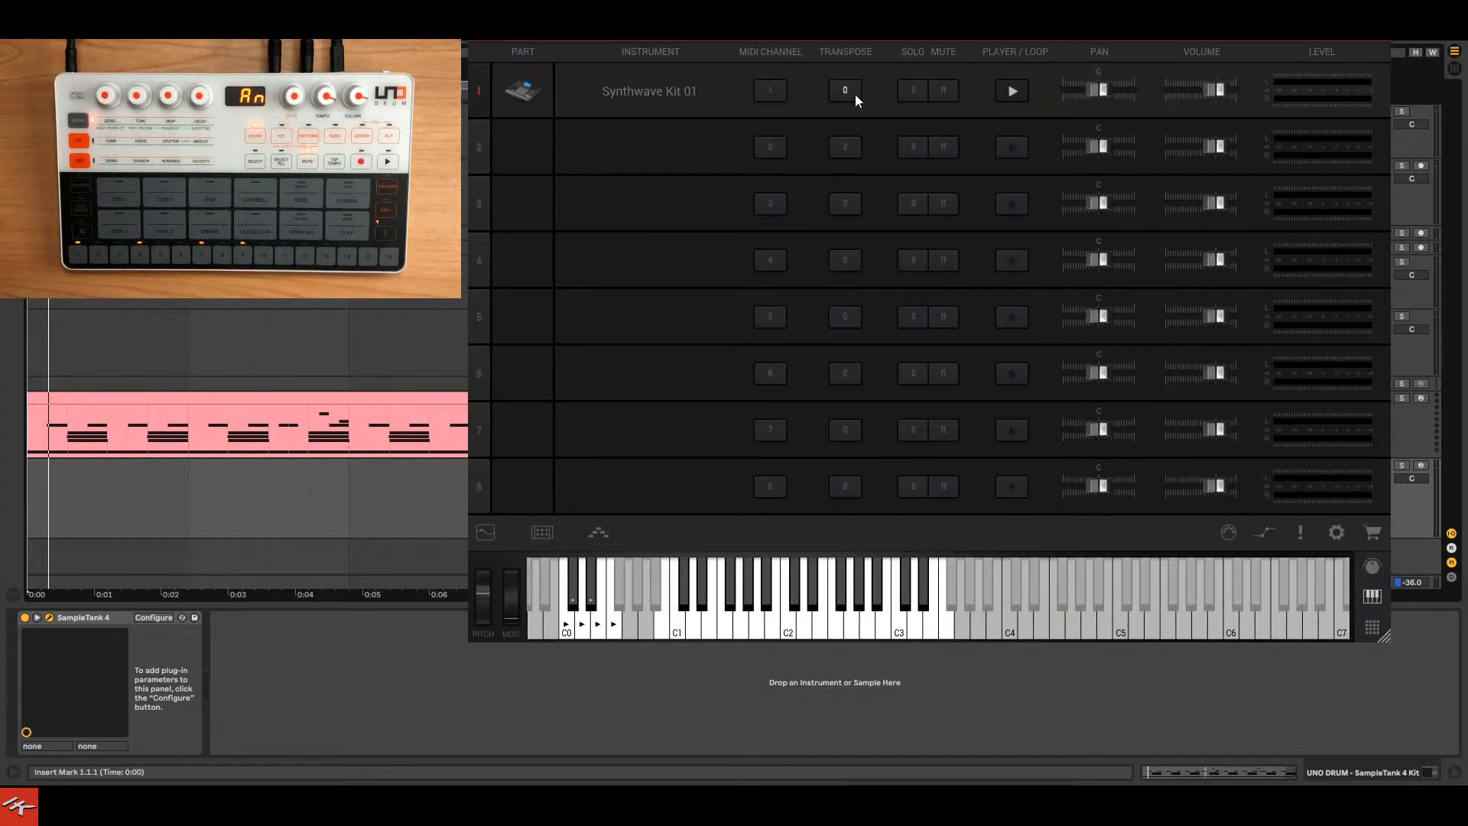
pyautogui.moveTo(870, 11); pyautogui.dragTo(698, 29)
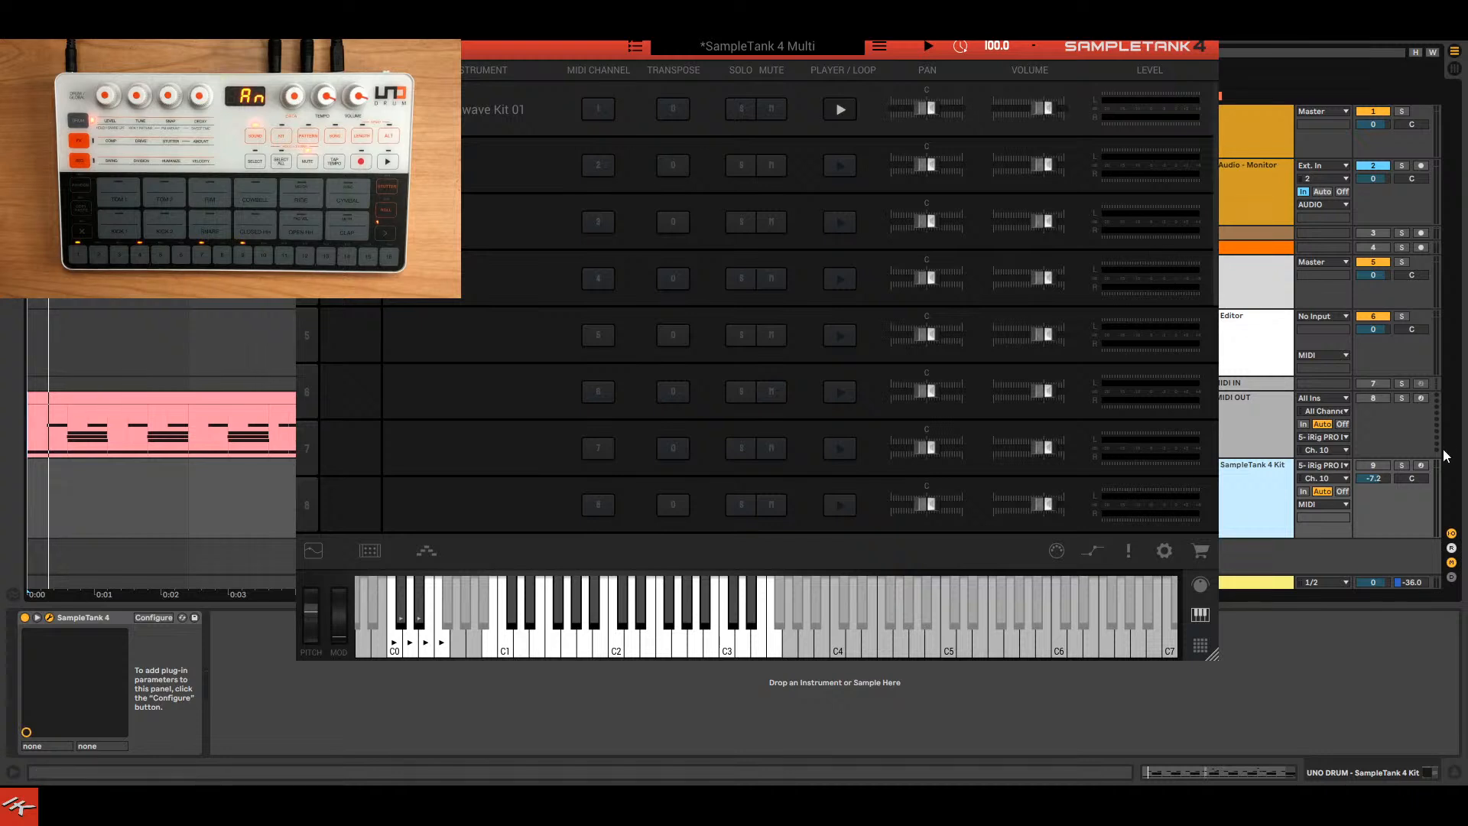
pyautogui.click(1421, 466)
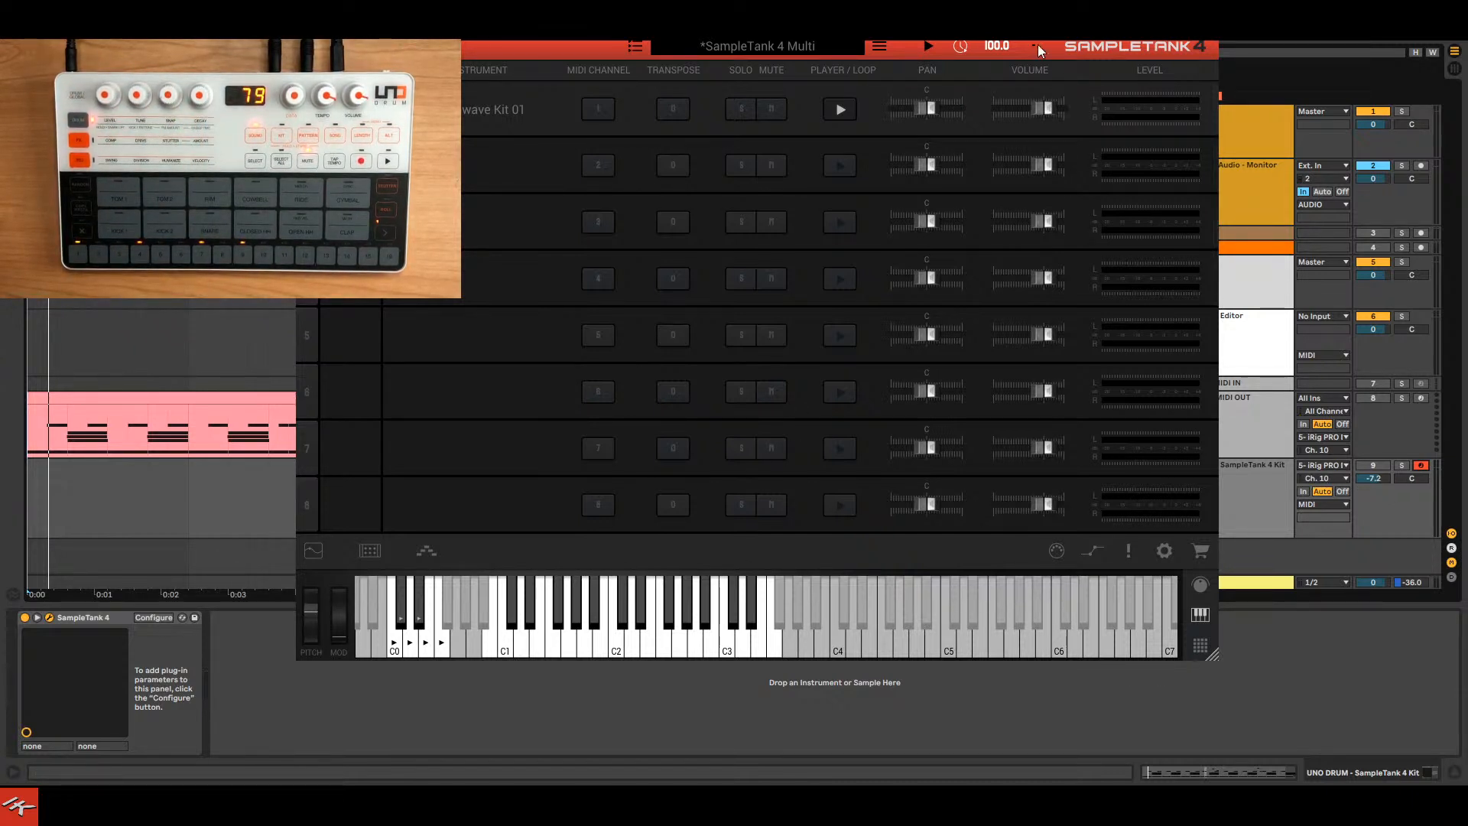
# Assign the Synthwave Kit 01 volume slider to a hardware knob with MIDI Learn, then hide the plug-in window and disarm the track.
pyautogui.rightClick(1045, 106)
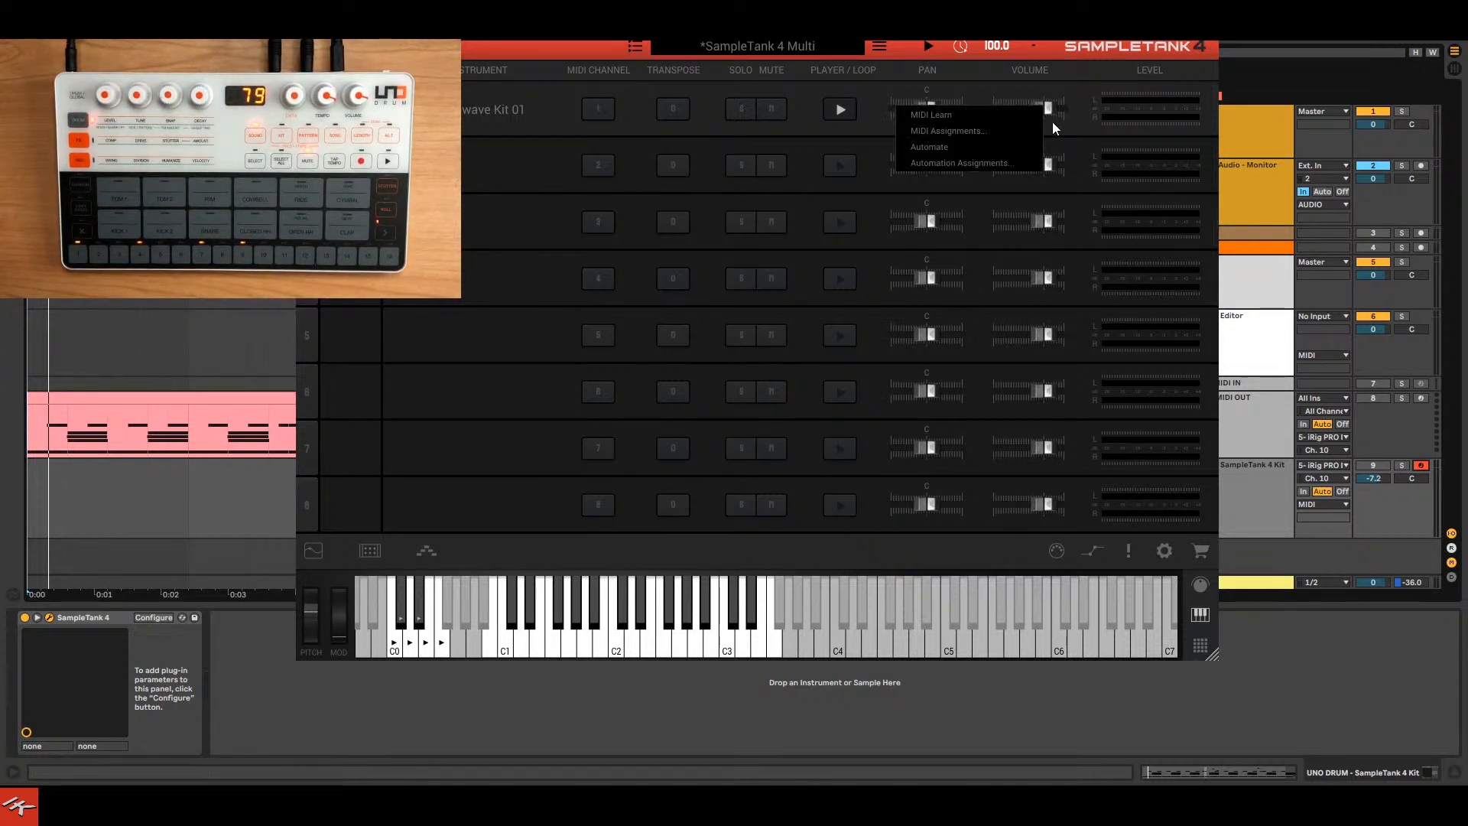
pyautogui.click(1004, 121)
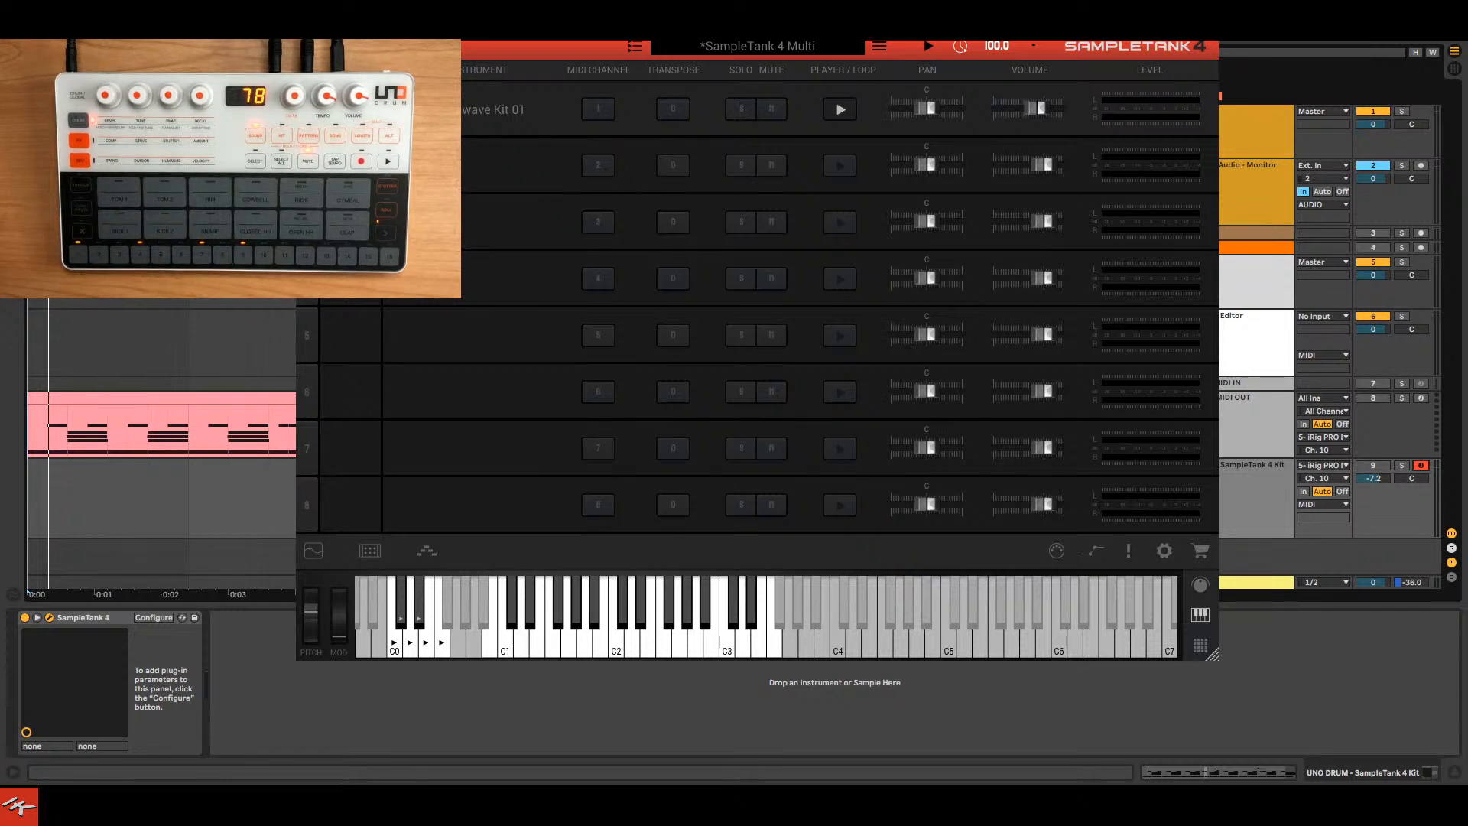
pyautogui.hotkey('ctrl', 'alt', 'p')
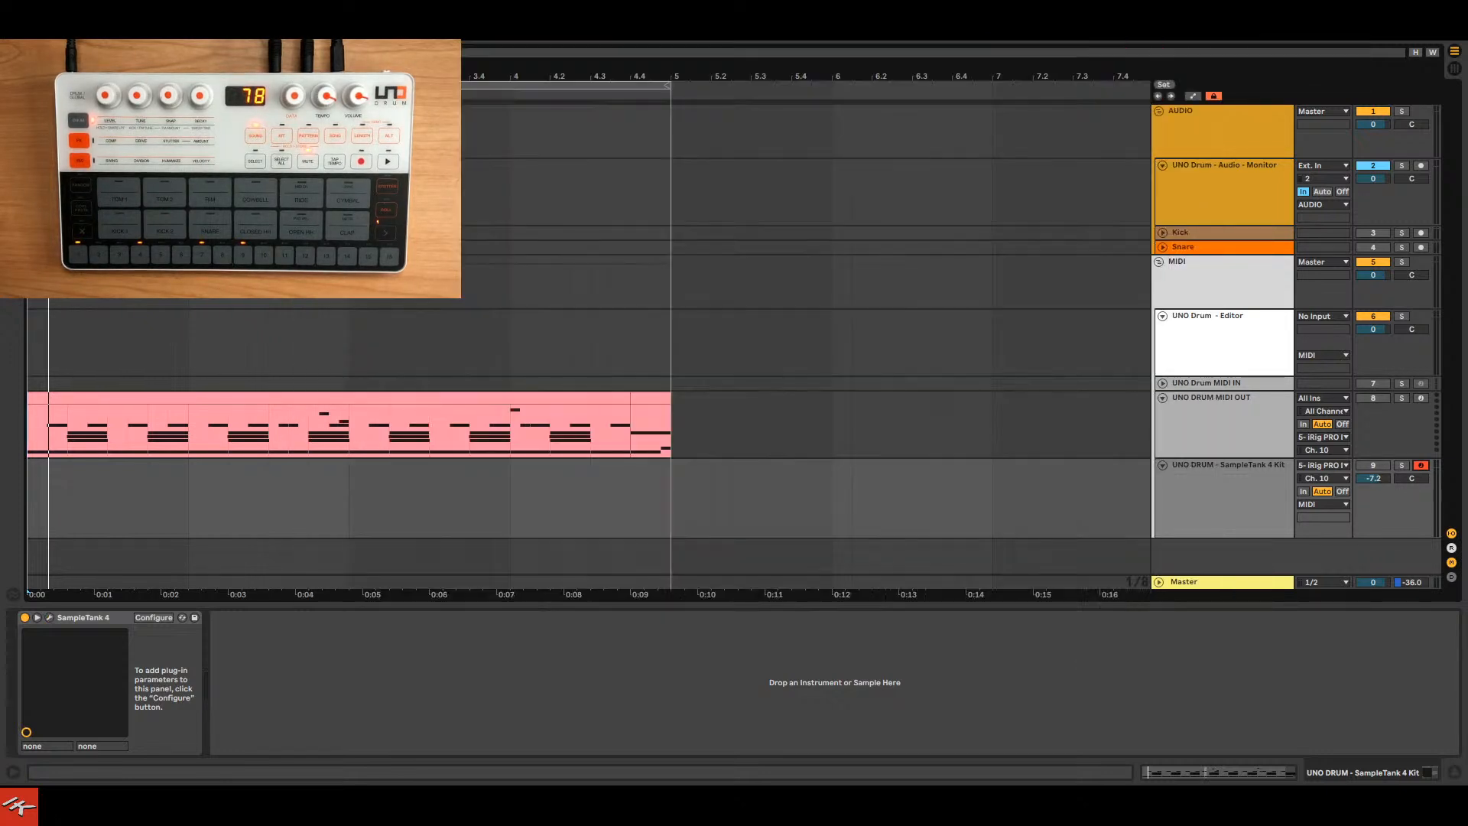
pyautogui.click(1423, 466)
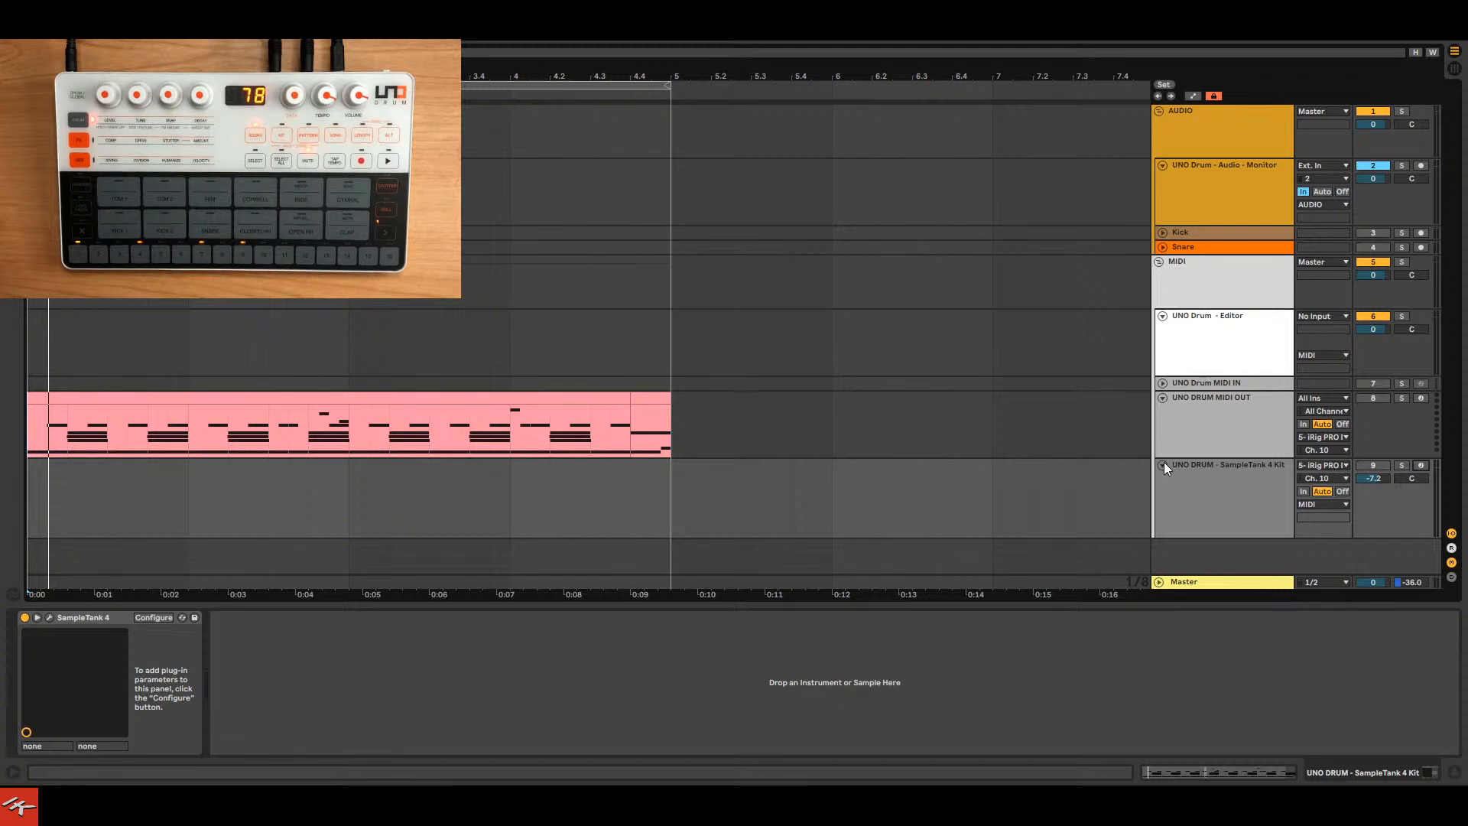
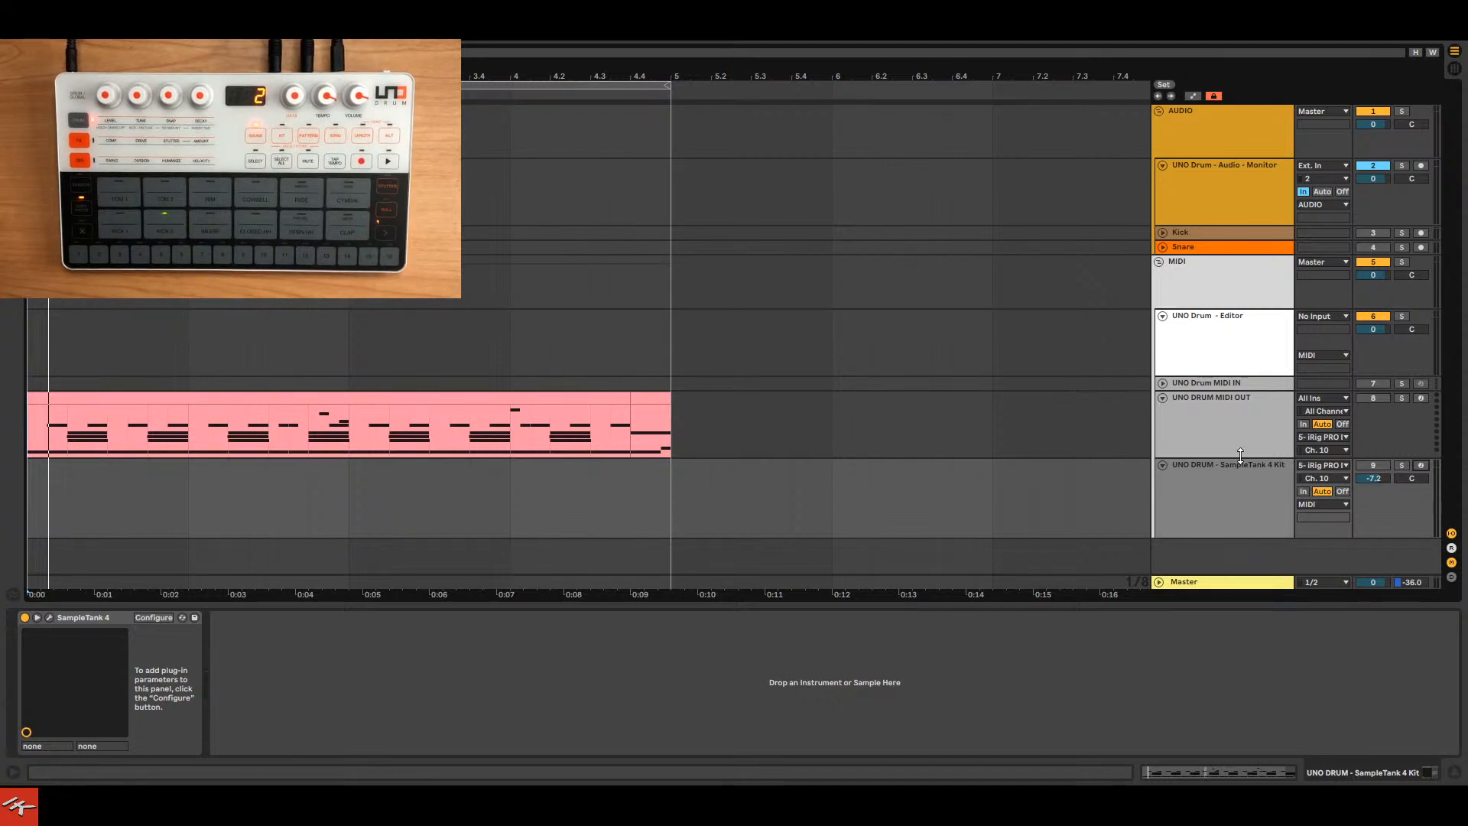
# Collapse the UNO DRUM MIDI OUT and SampleTank 4 Kit tracks and select the UNO Drum - Audio - Monitor track.
pyautogui.click(1204, 428)
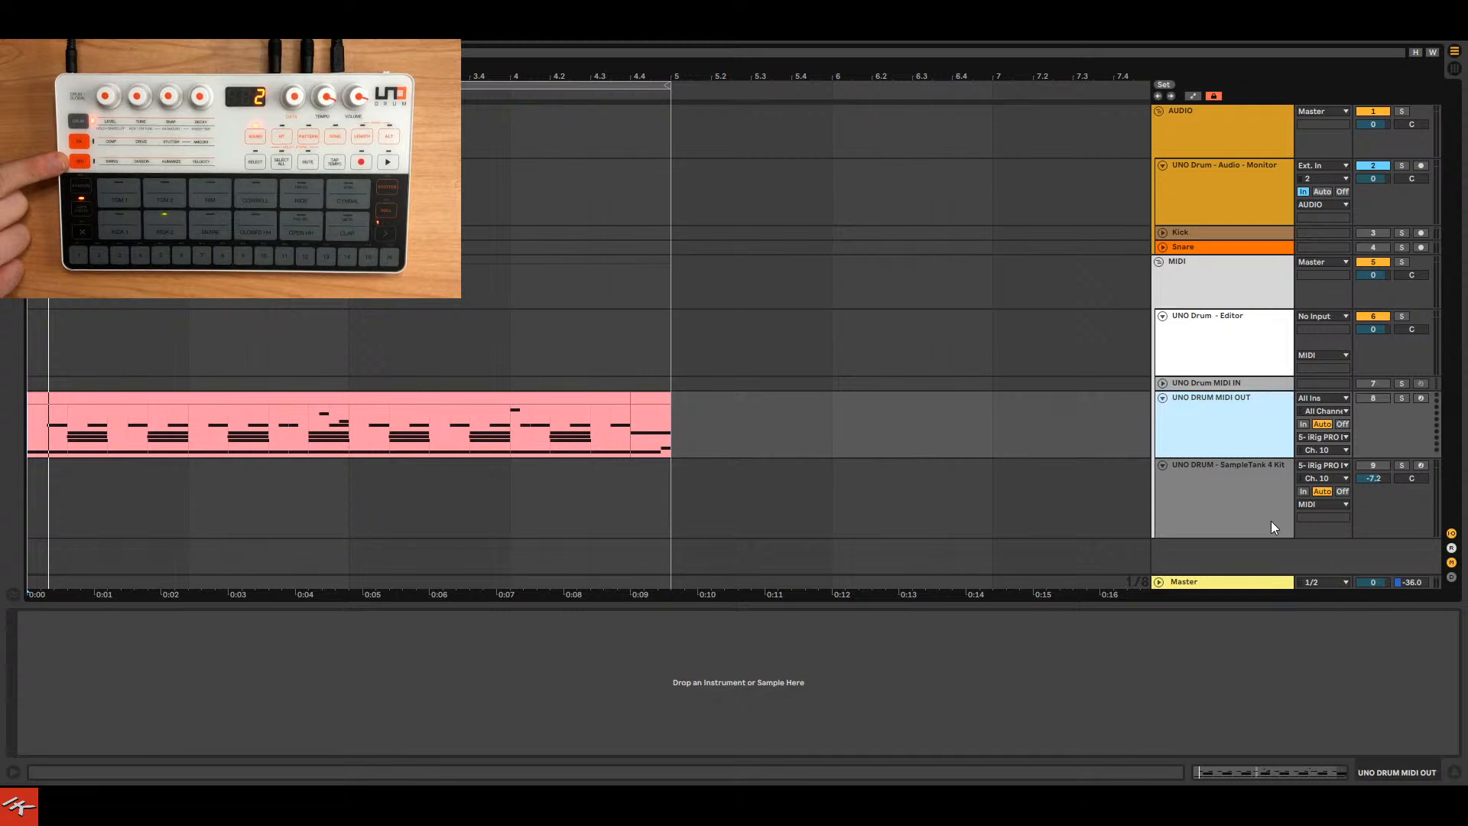
pyautogui.click(1162, 399)
pyautogui.click(1162, 413)
pyautogui.click(1292, 193)
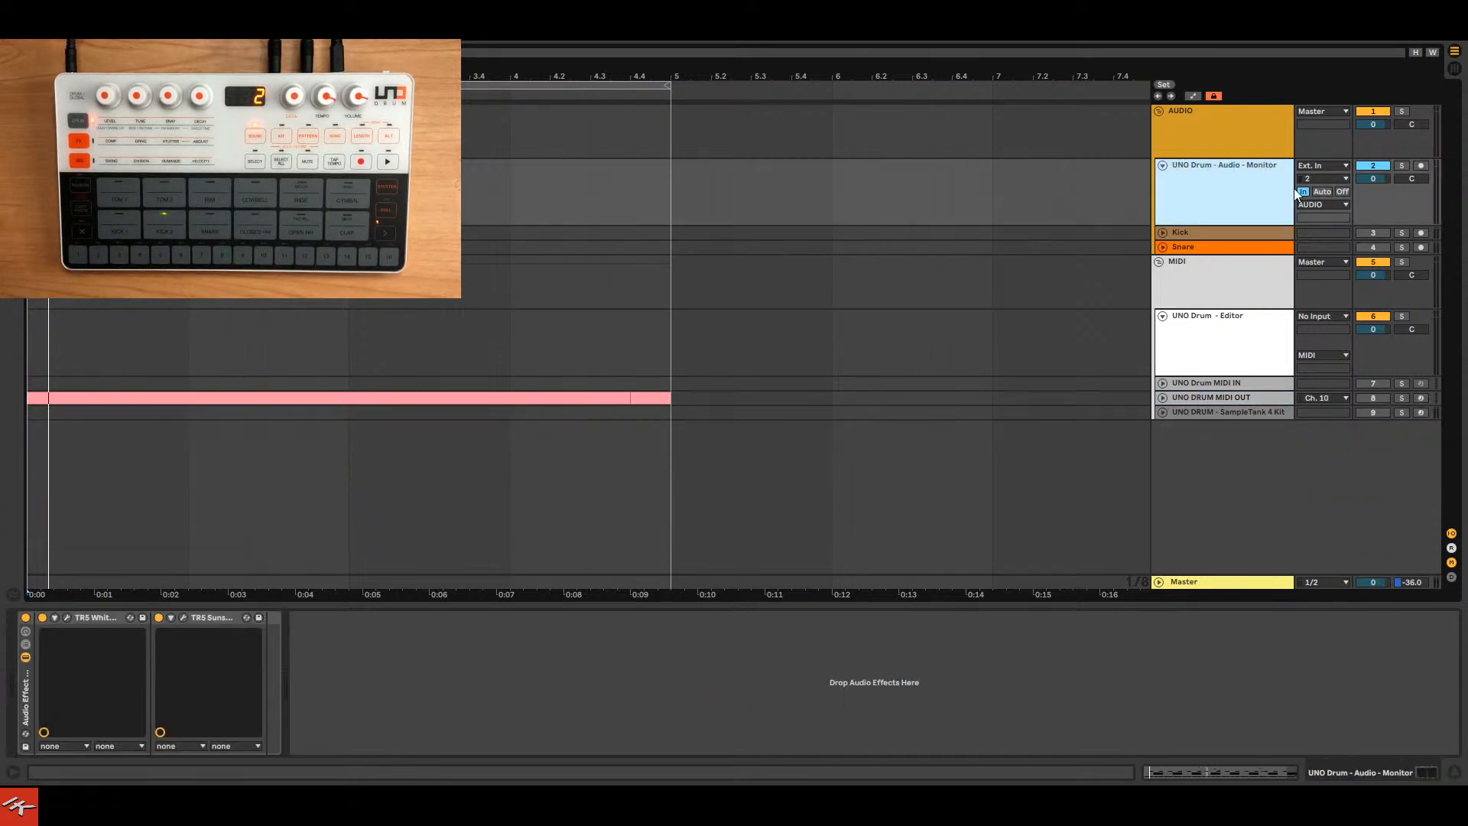
# Check the MIDI settings in the drum editor, and display its pattern page with the window clear of the track headers.
pyautogui.click(1236, 334)
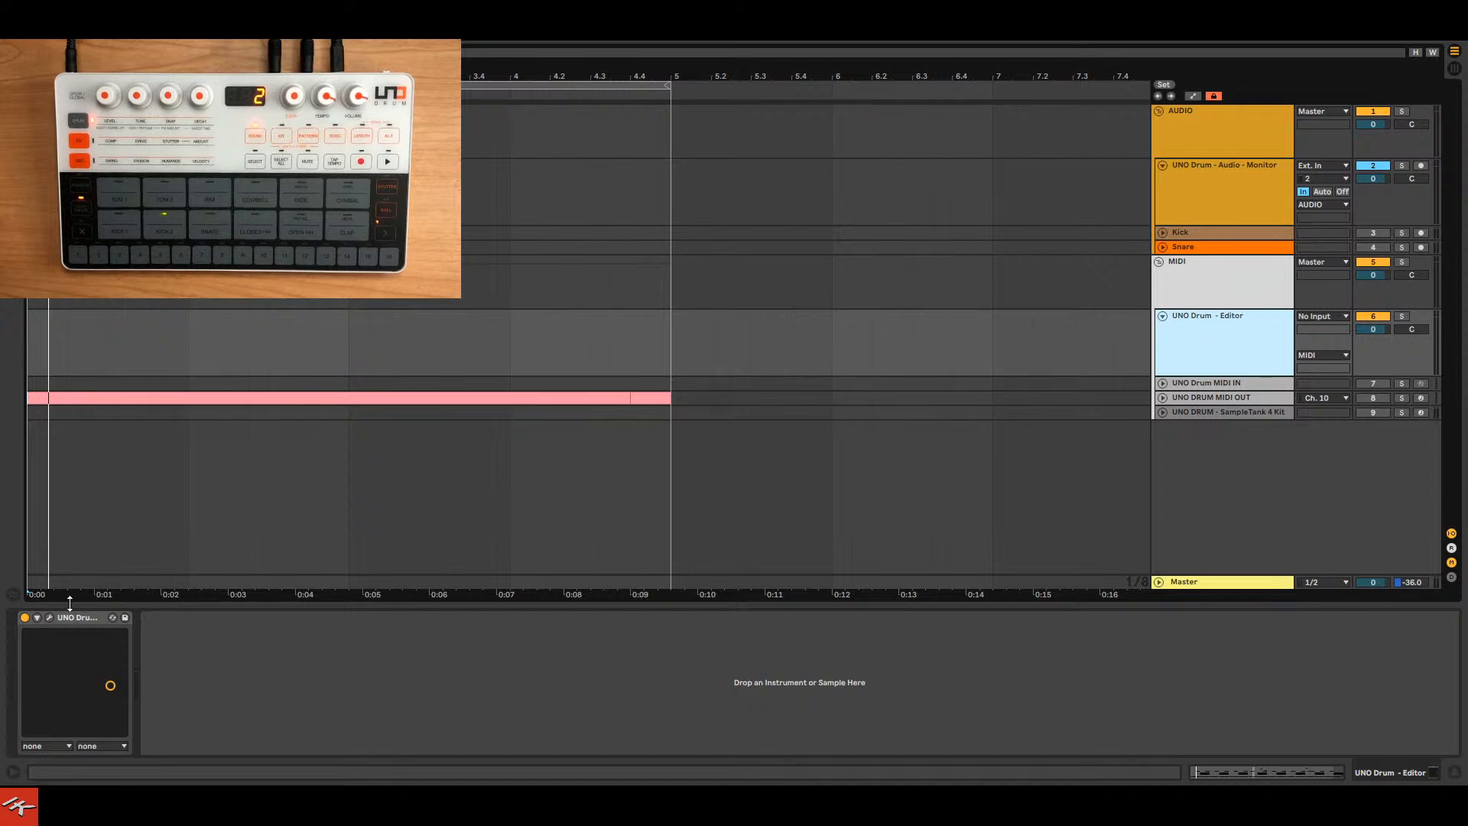
pyautogui.click(50, 619)
pyautogui.click(1180, 87)
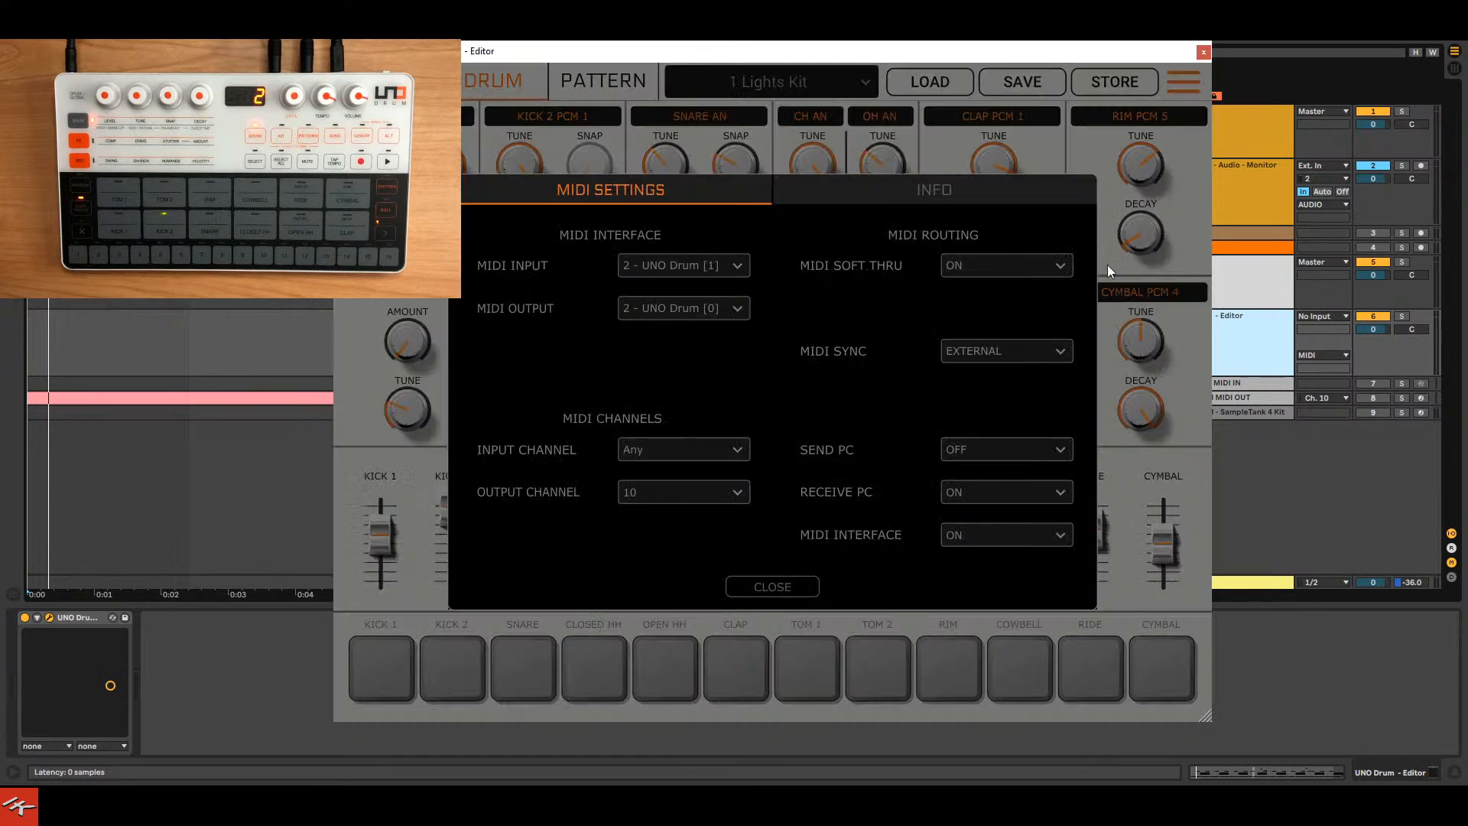
pyautogui.click(796, 582)
pyautogui.click(632, 86)
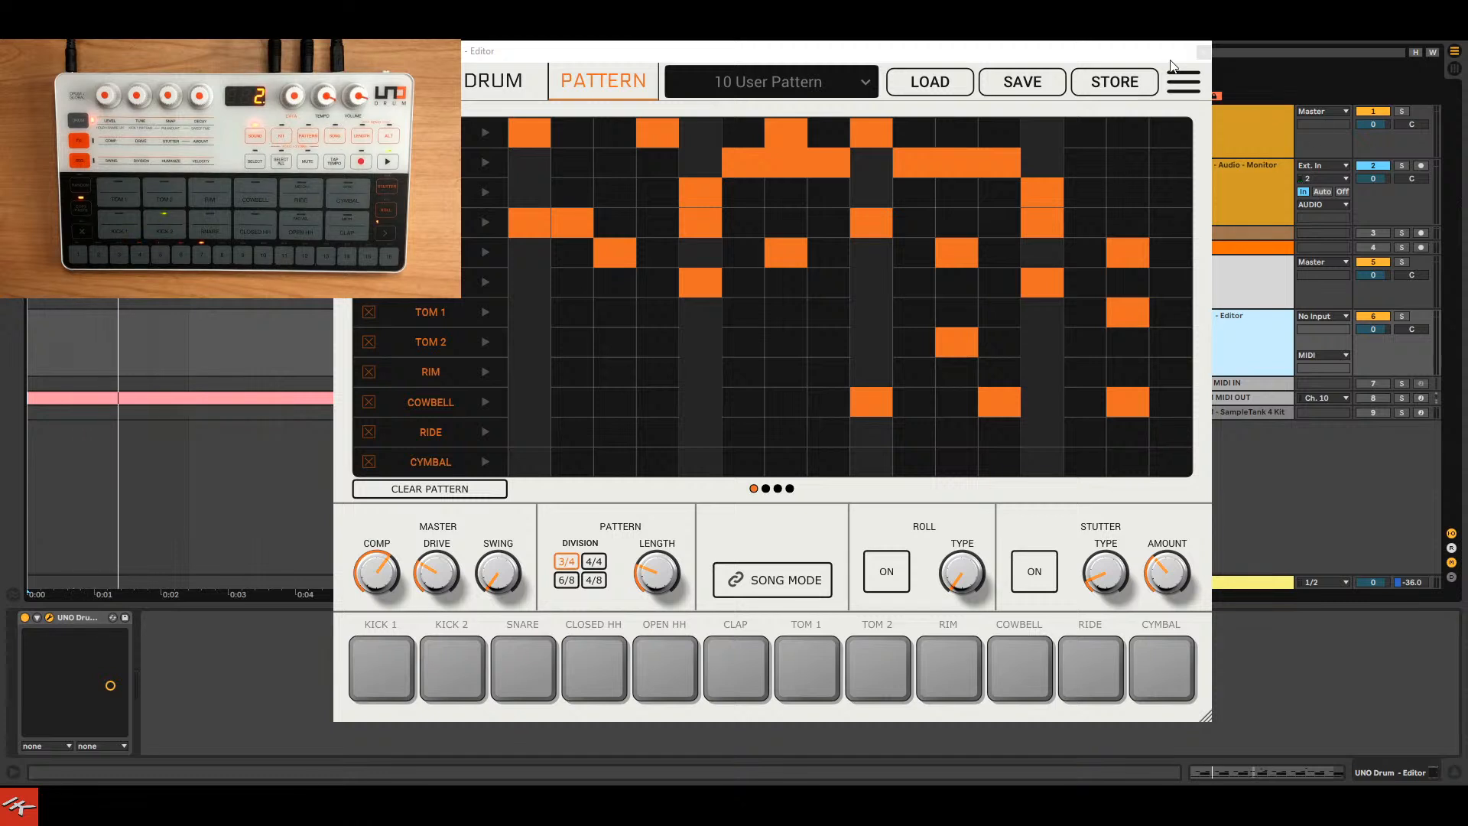
pyautogui.moveTo(1167, 52); pyautogui.dragTo(1078, 66)
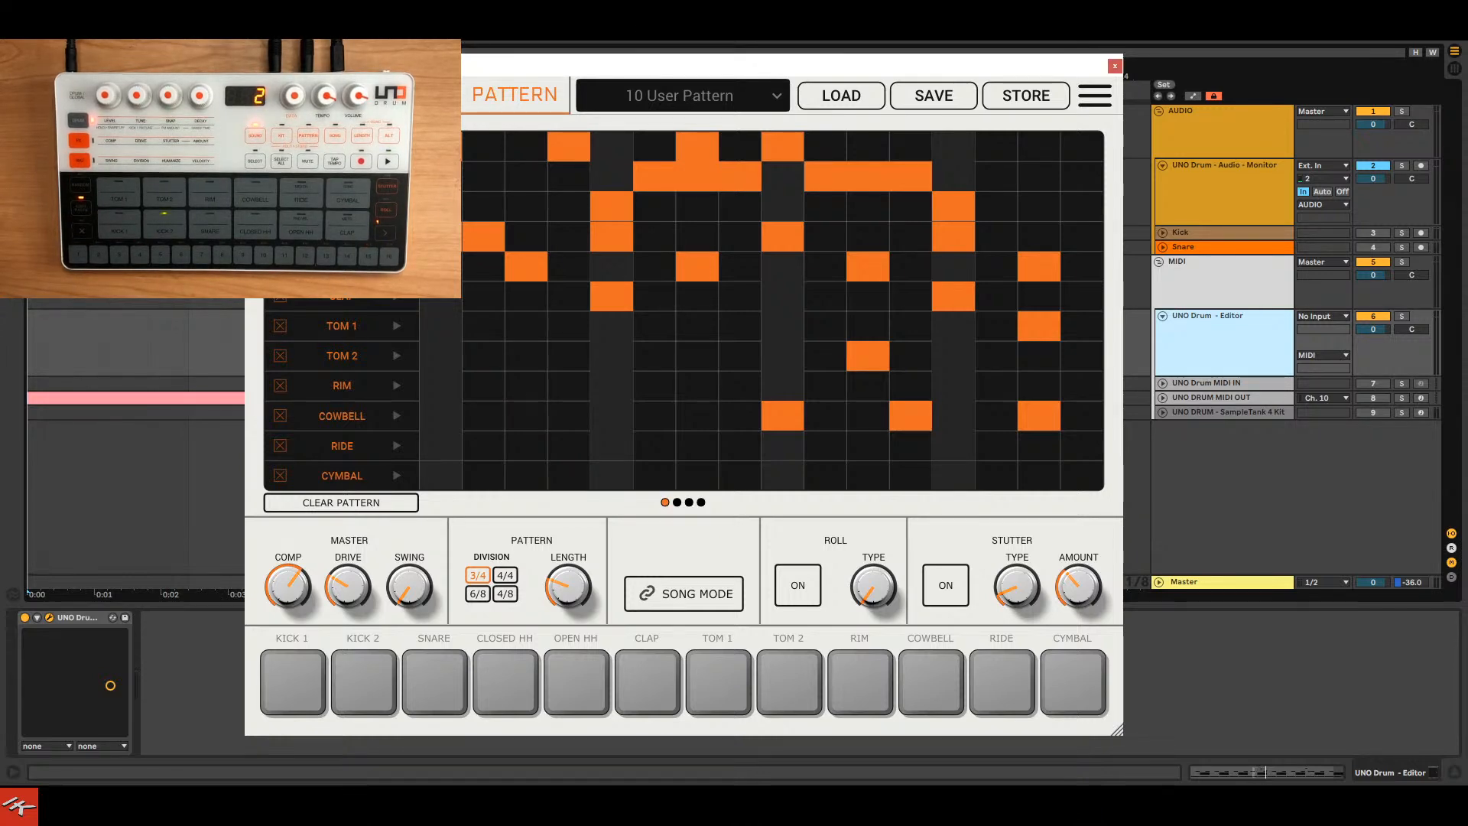
# Switch the drum editor through 1 Lights Kit, 2 Trap Kit and 3 Dance Kit - Tuned up, ending on 4 House Kit.
pyautogui.click(697, 94)
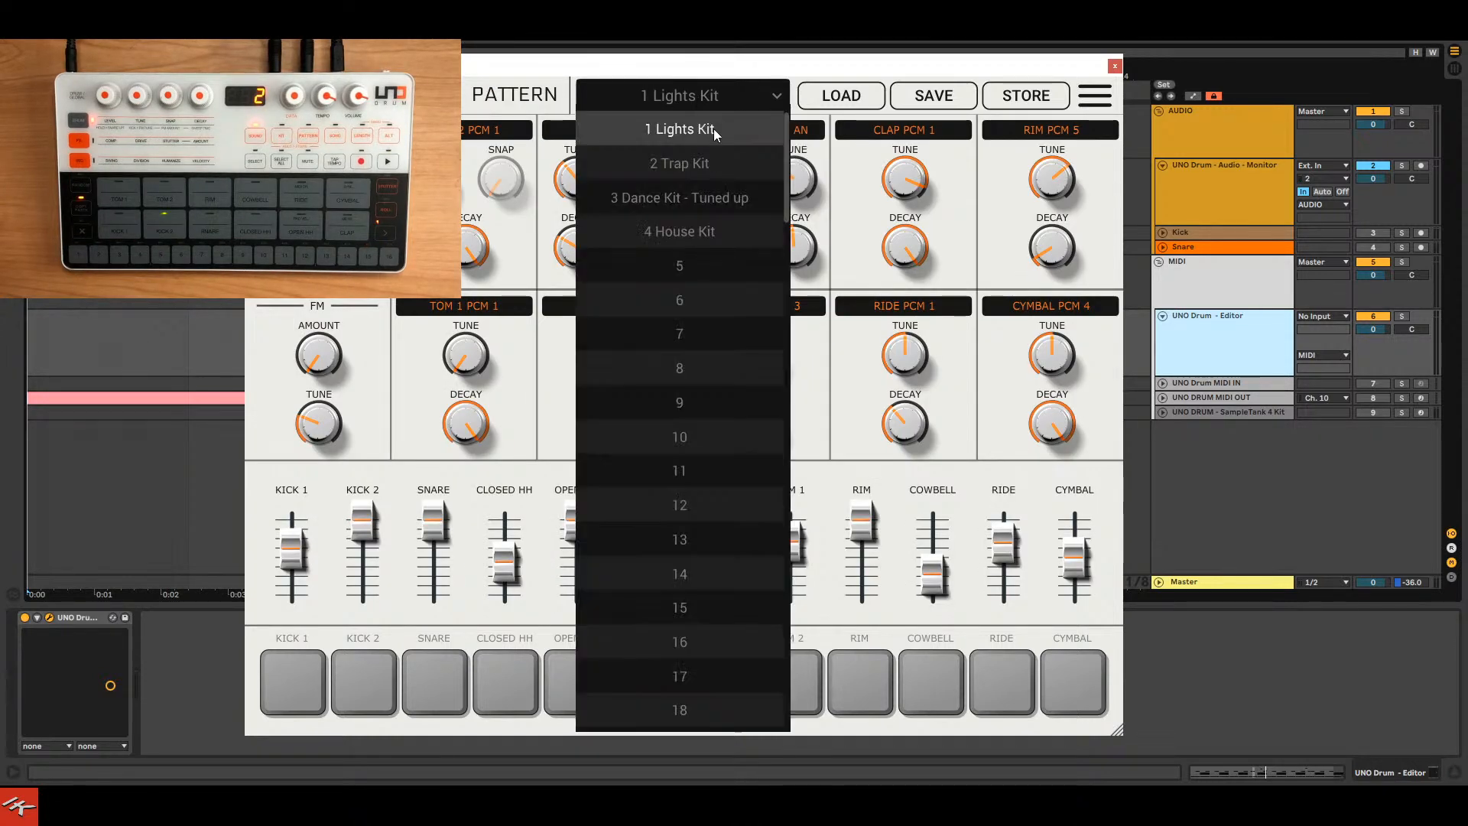
pyautogui.click(714, 129)
pyautogui.click(728, 95)
pyautogui.click(705, 163)
pyautogui.click(716, 94)
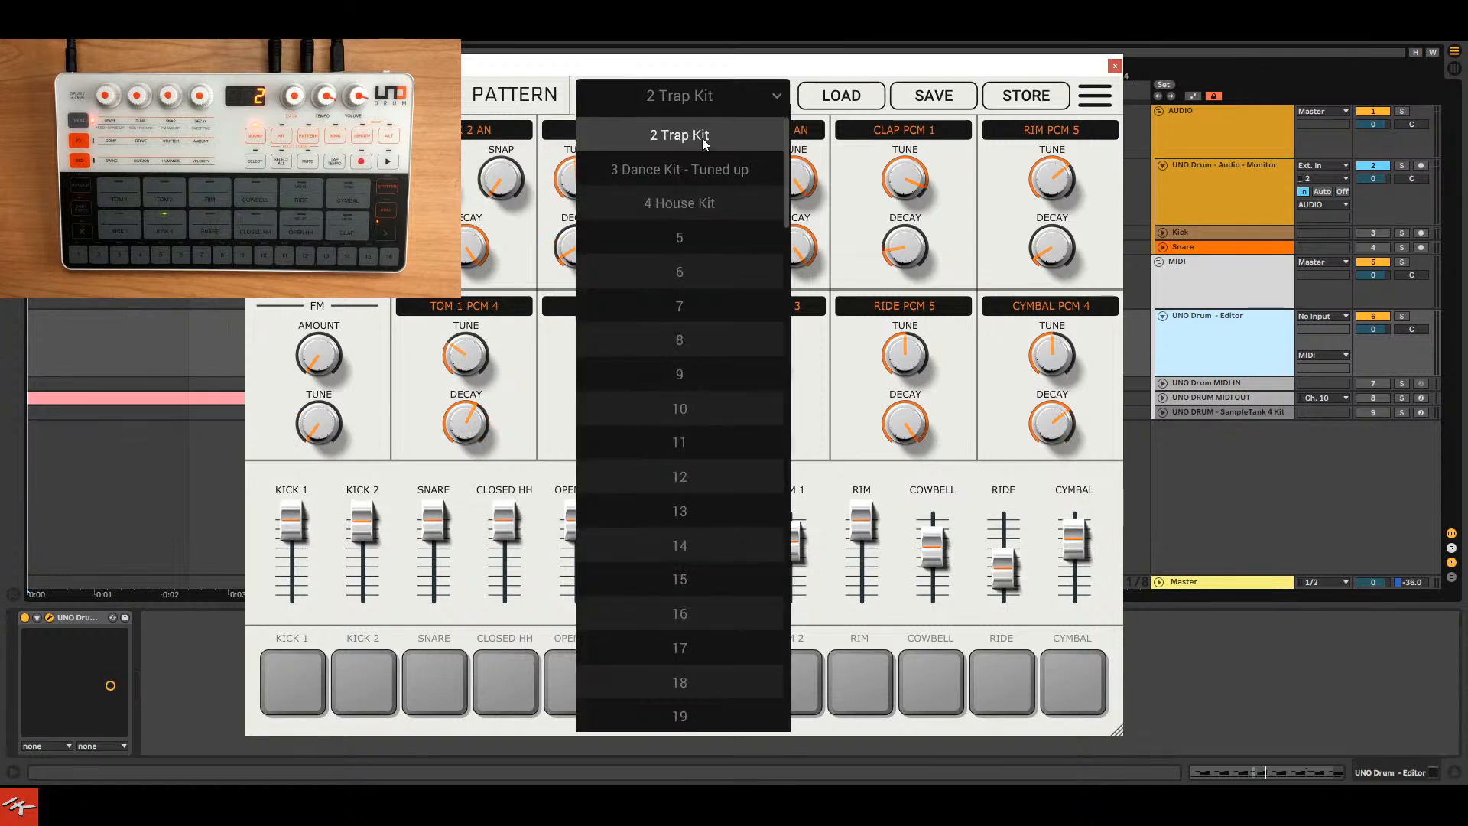
pyautogui.click(701, 163)
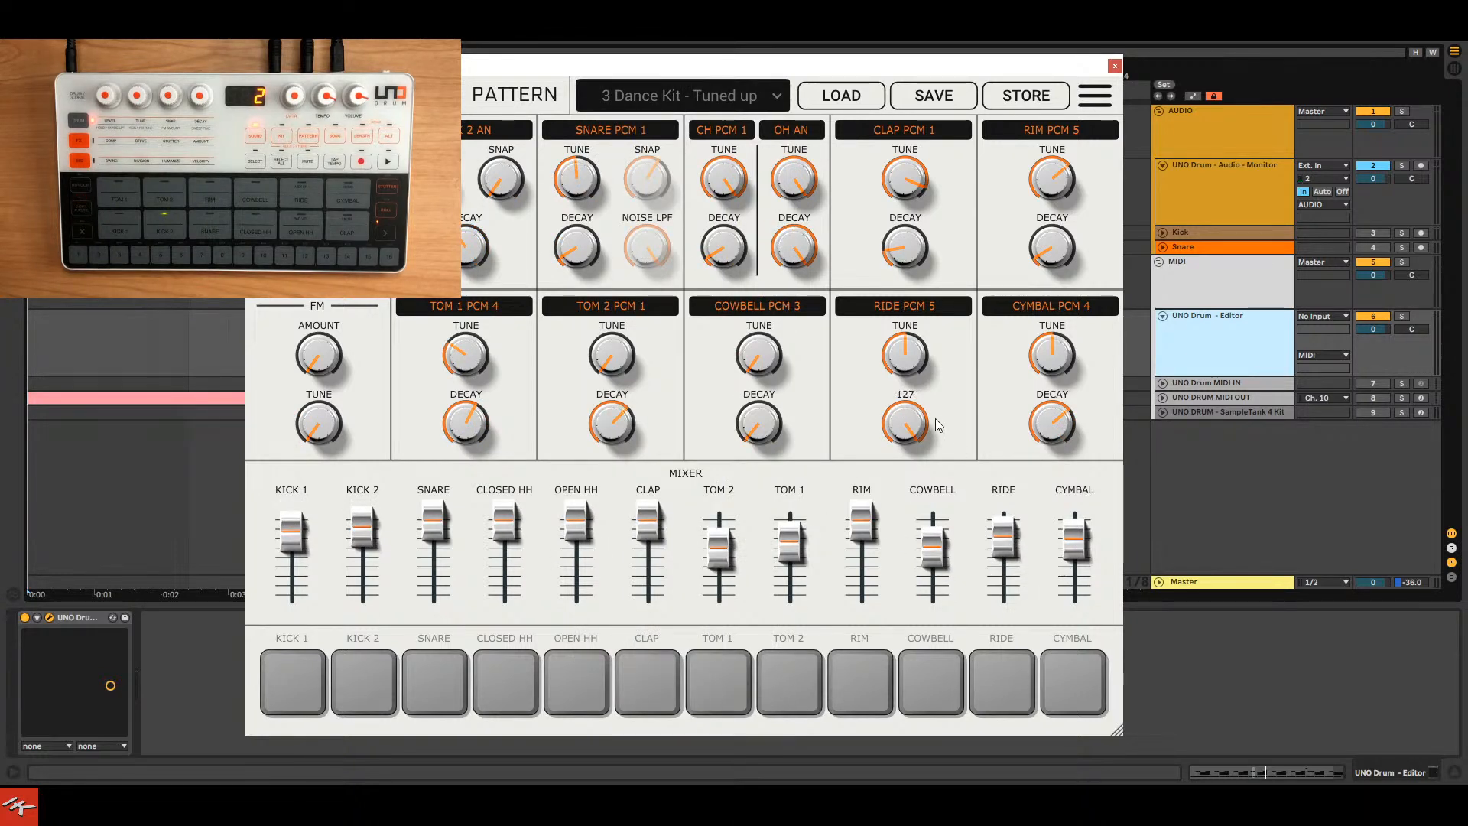
pyautogui.click(686, 95)
pyautogui.scroll(1, 722, 177)
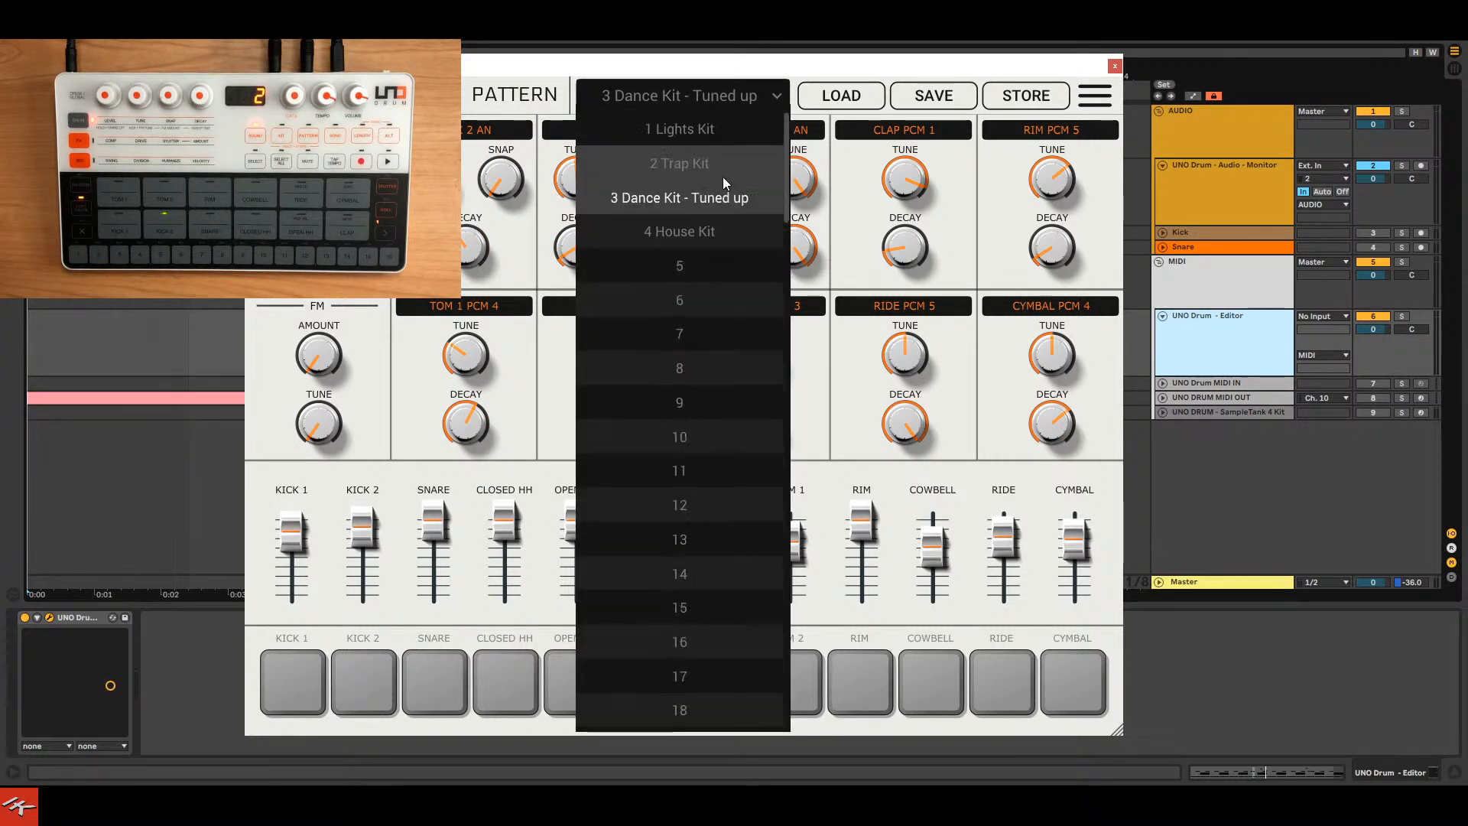
pyautogui.click(704, 224)
# Return to the editor's pattern page with 10 User Pattern and select the UNO Drum - Audio - Monitor track.
pyautogui.click(517, 96)
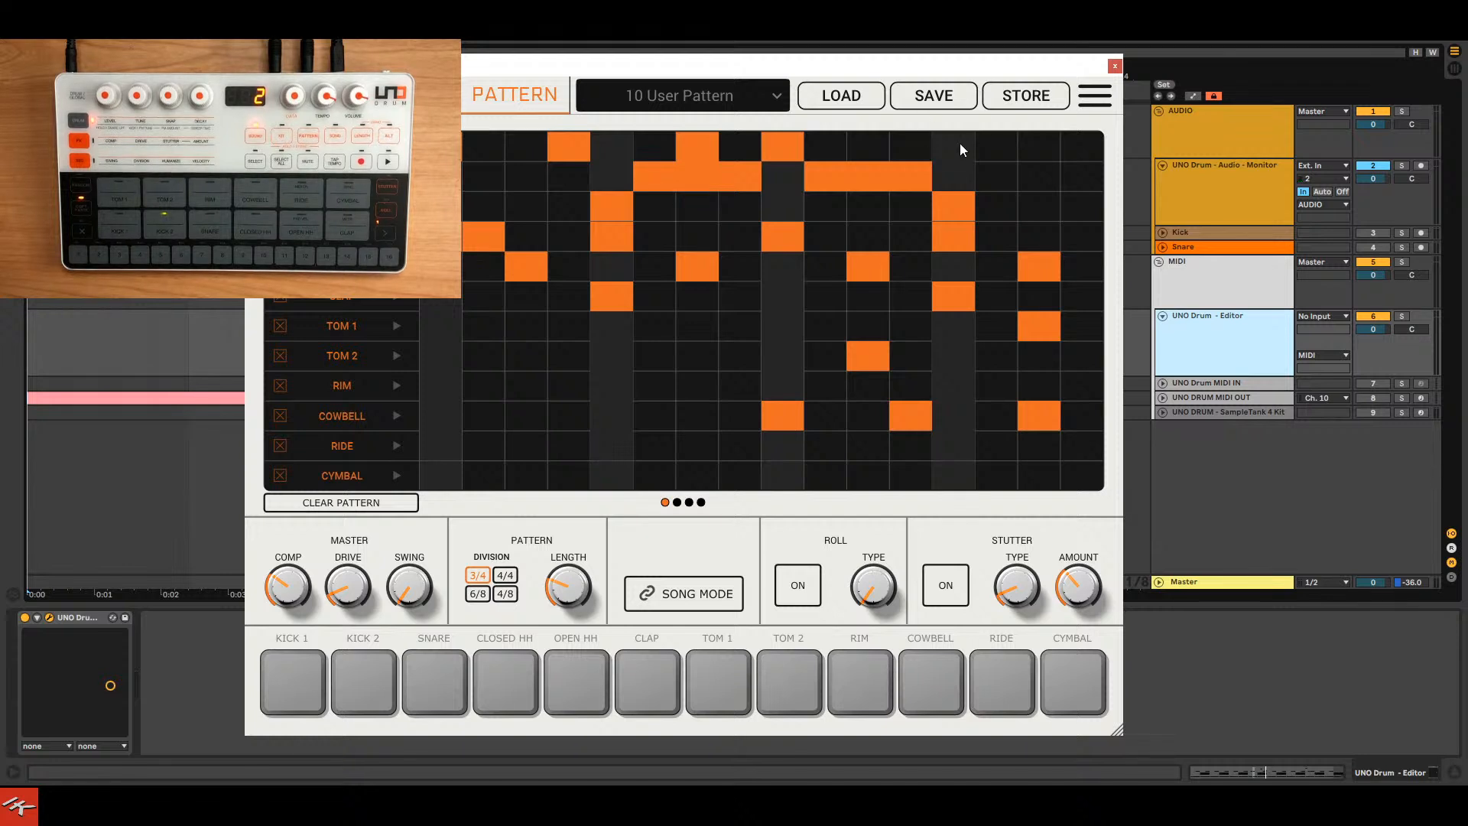
pyautogui.click(776, 96)
pyautogui.click(742, 176)
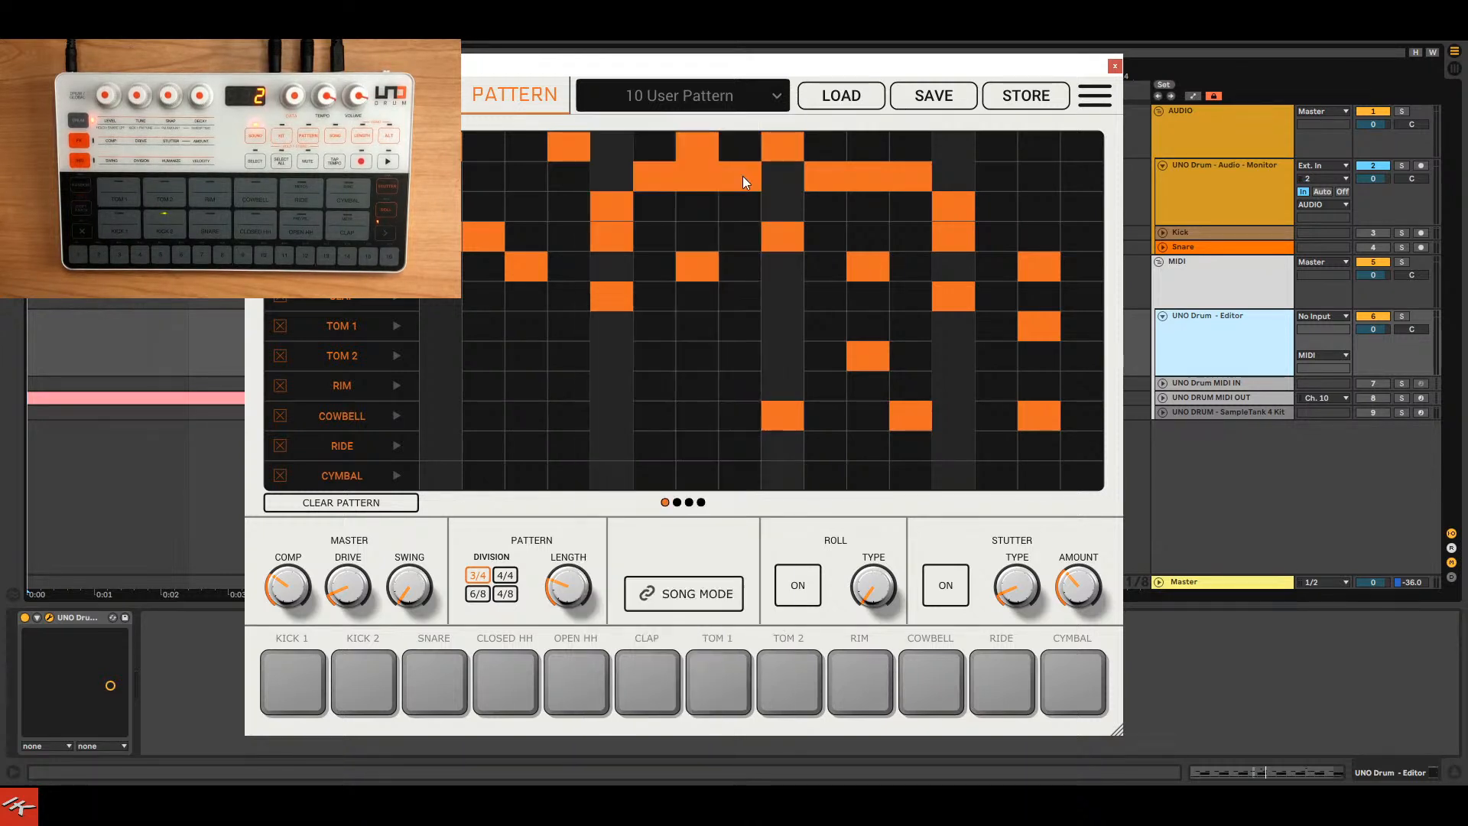
pyautogui.click(1221, 176)
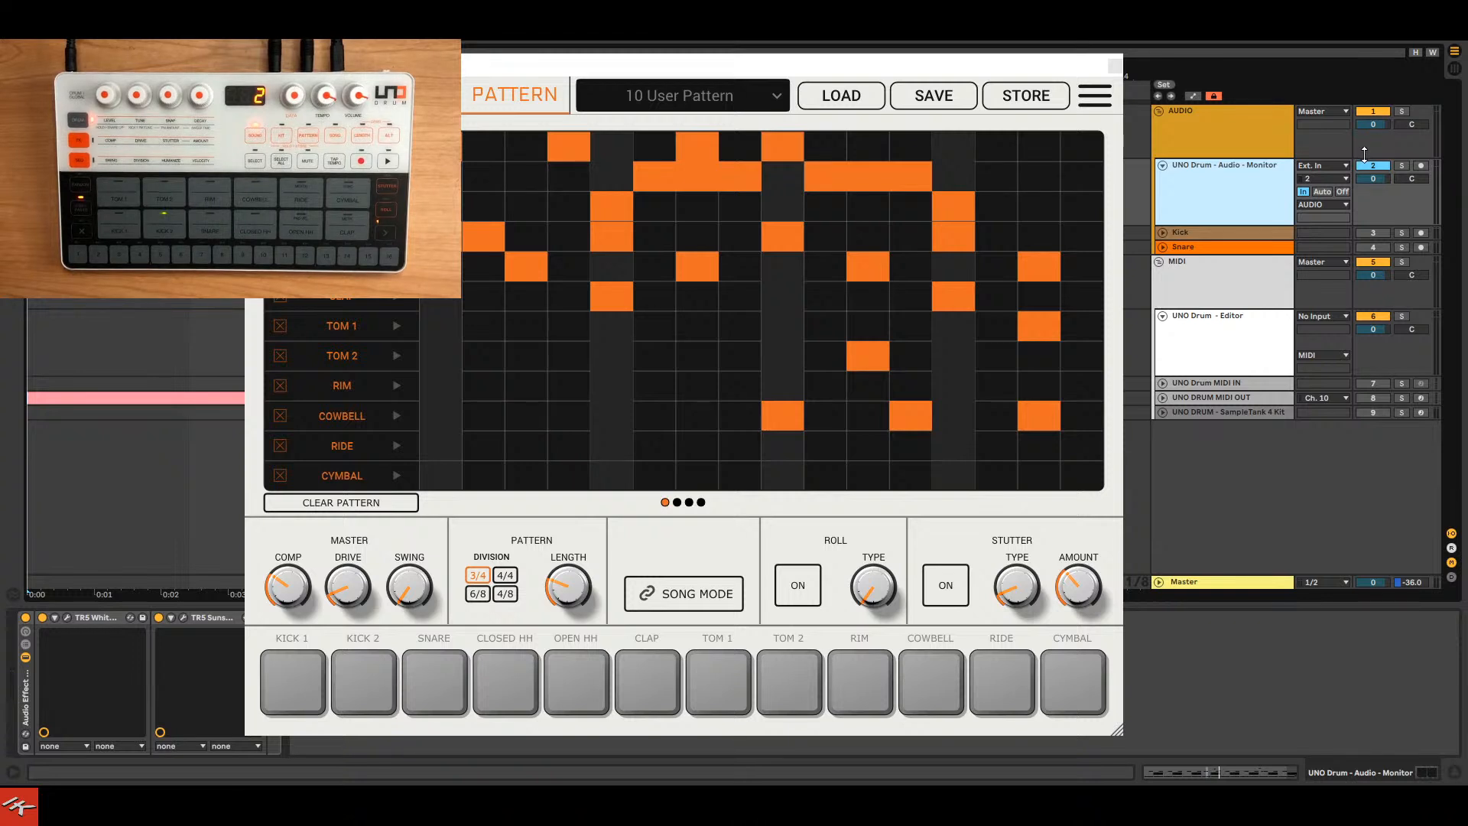
# Load 1 User Pattern in the drum editor and start playback.
pyautogui.press('space')
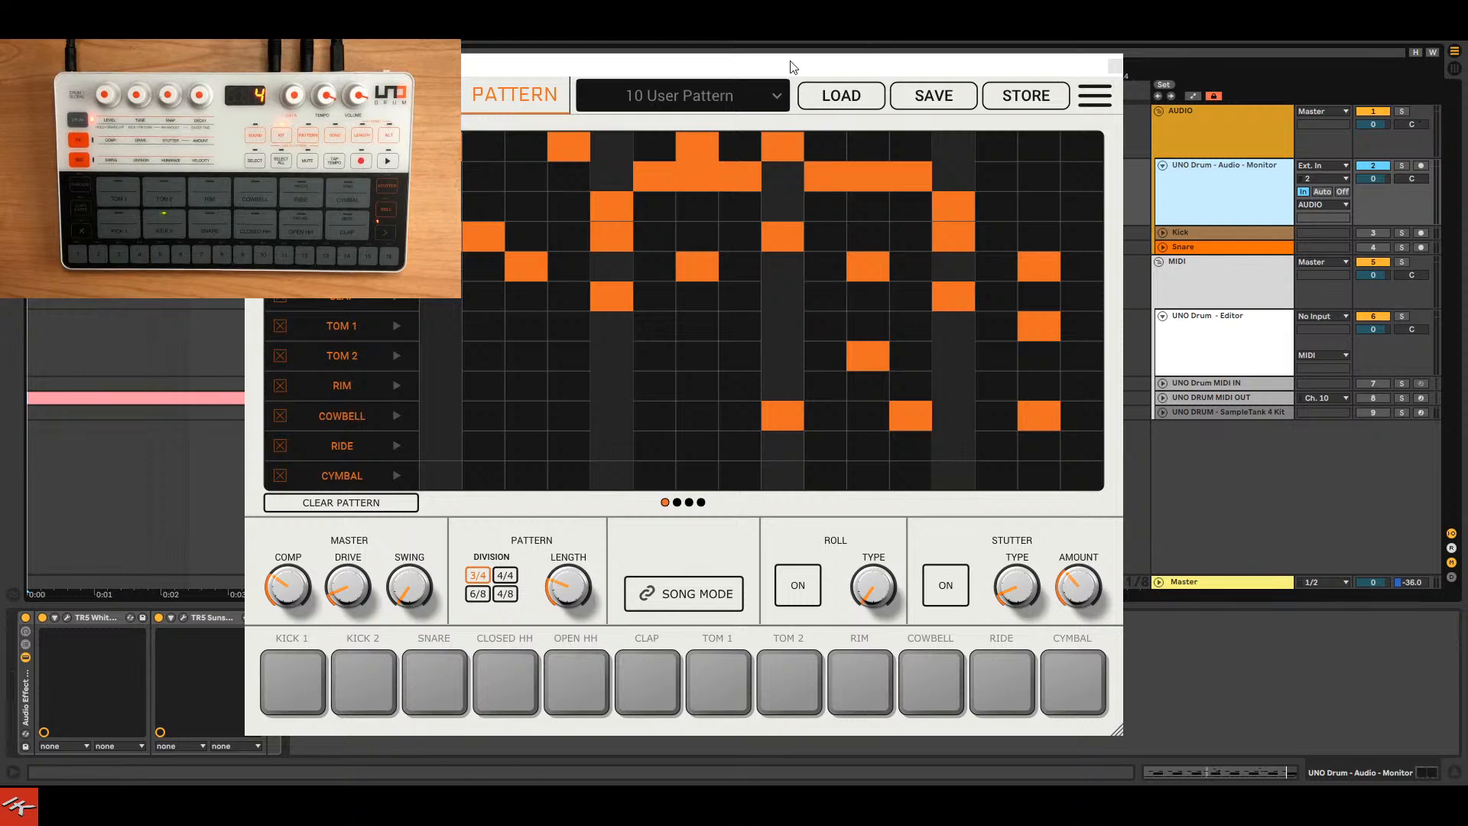
pyautogui.click(773, 95)
pyautogui.scroll(3, 755, 185)
pyautogui.click(735, 132)
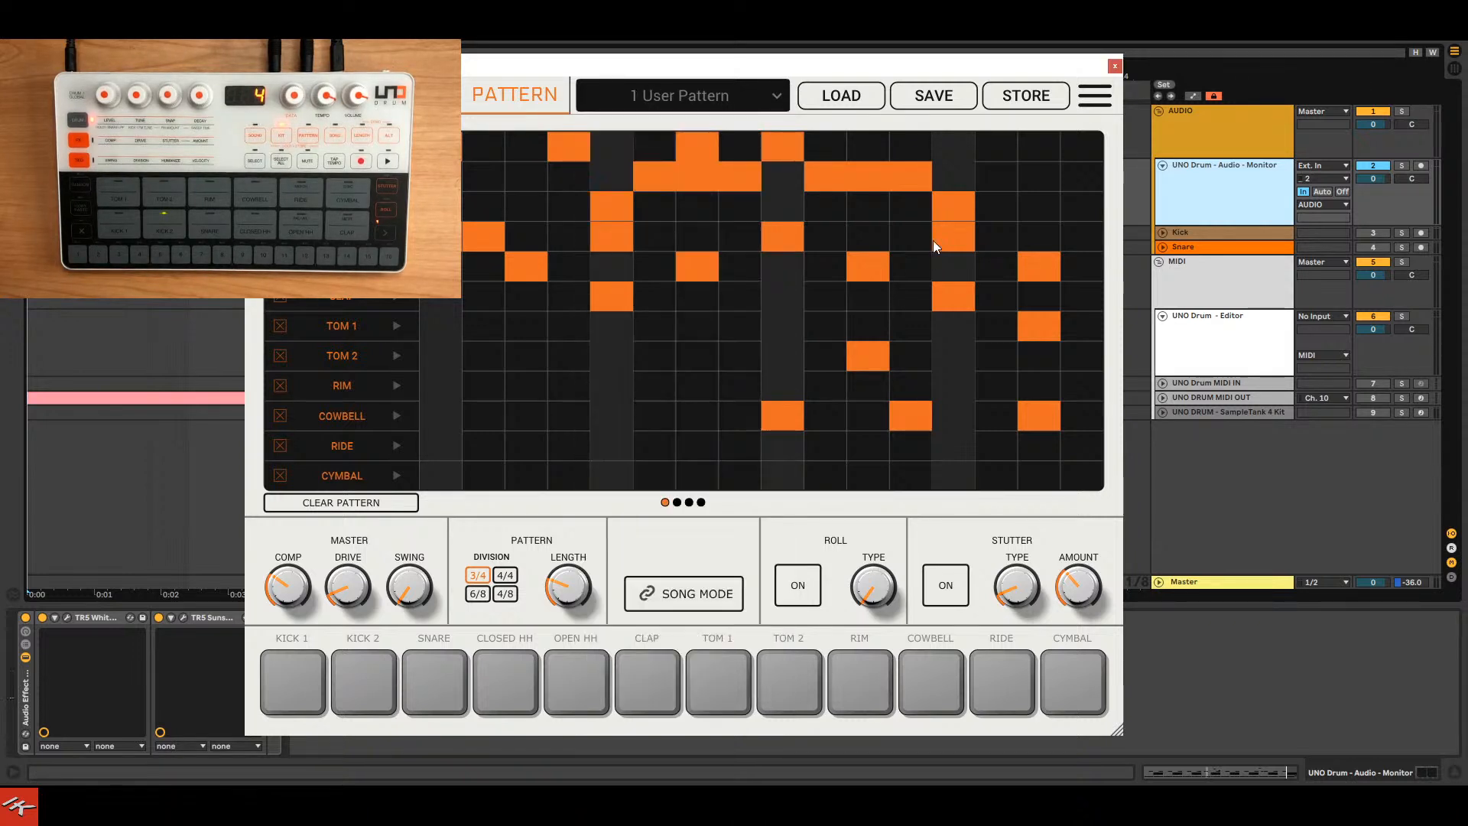
pyautogui.press('space')
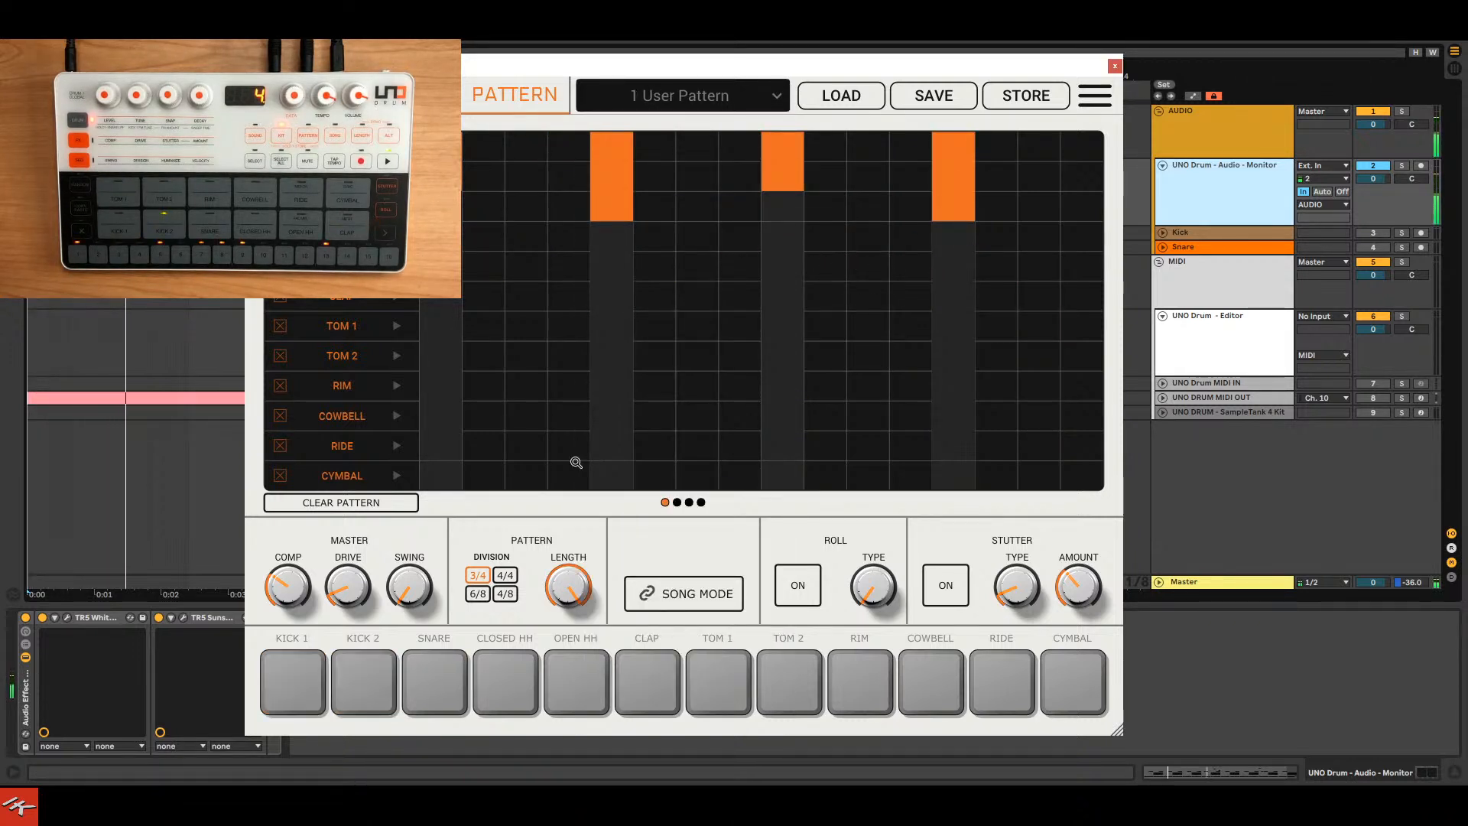
# Sweep the master swing of the playing 1 User Pattern up and back down to its minimum.
pyautogui.moveTo(416, 588); pyautogui.dragTo(452, 423)
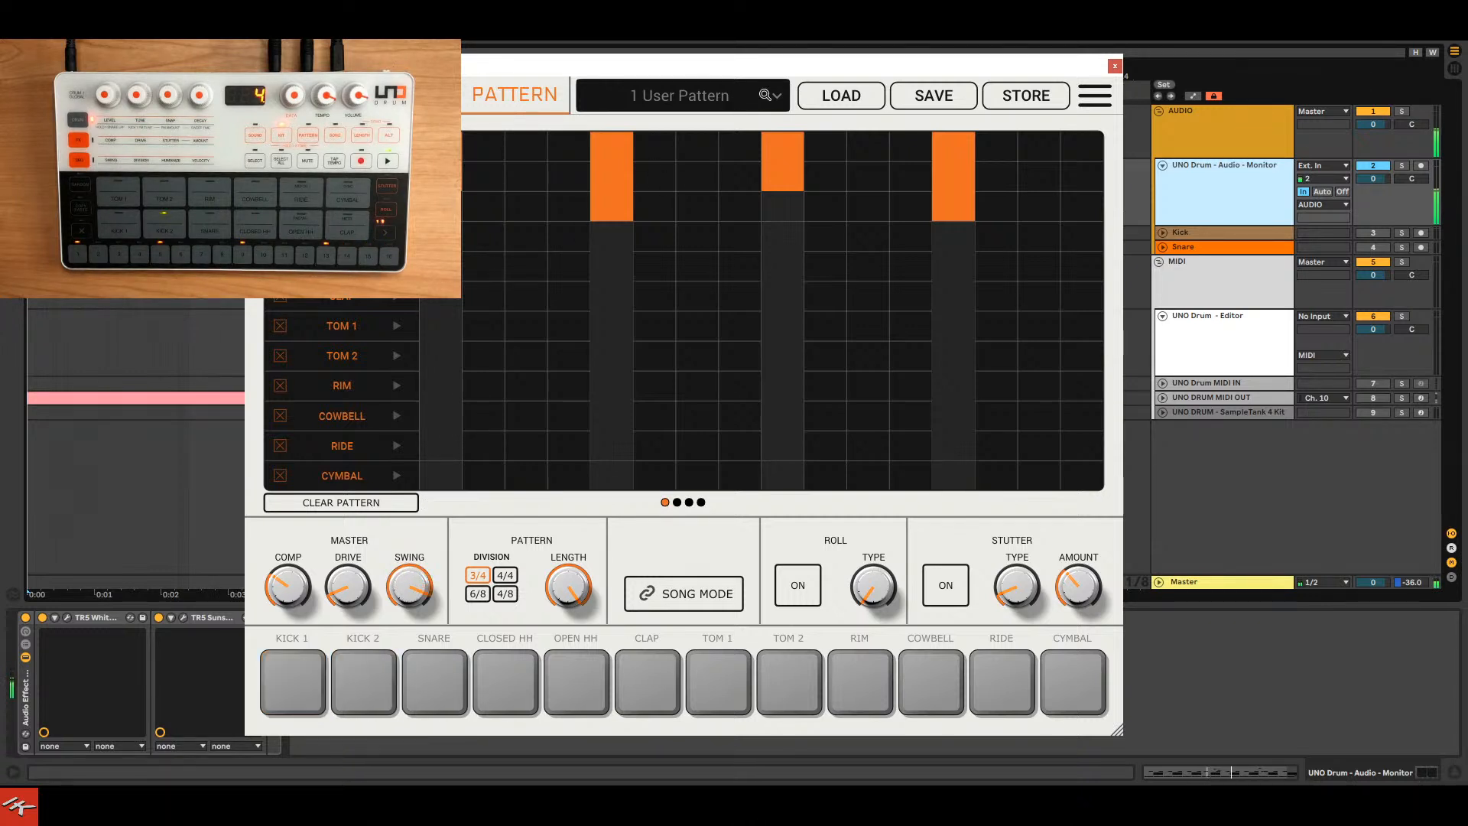
pyautogui.moveTo(416, 582)
pyautogui.moveTo(423, 592); pyautogui.dragTo(421, 588)
pyautogui.moveTo(418, 614); pyautogui.dragTo(417, 647)
# Load 10 User Pattern, play it, and sweep the master swing down to 50 and back up.
pyautogui.click(734, 96)
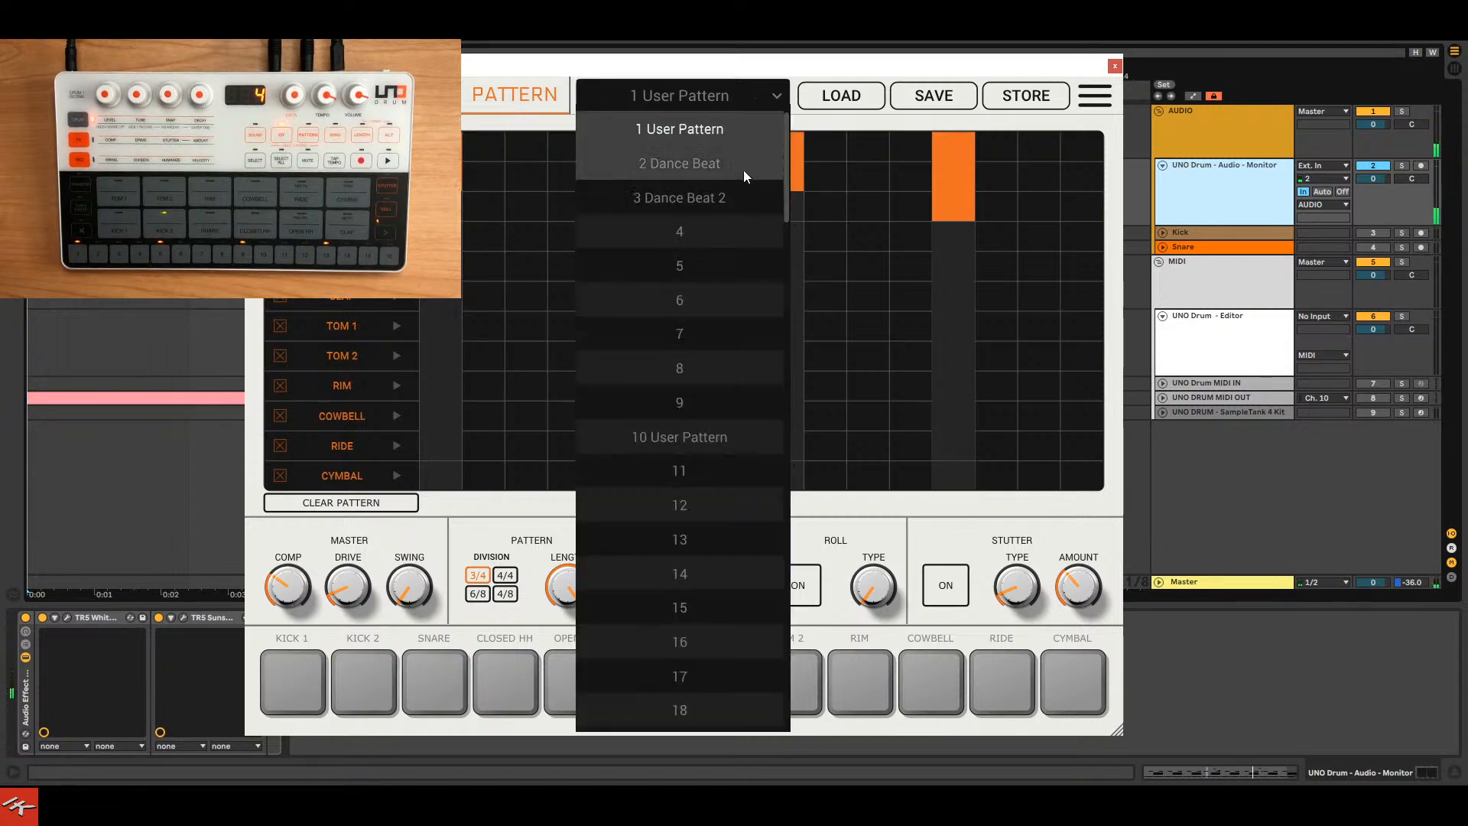
pyautogui.click(715, 433)
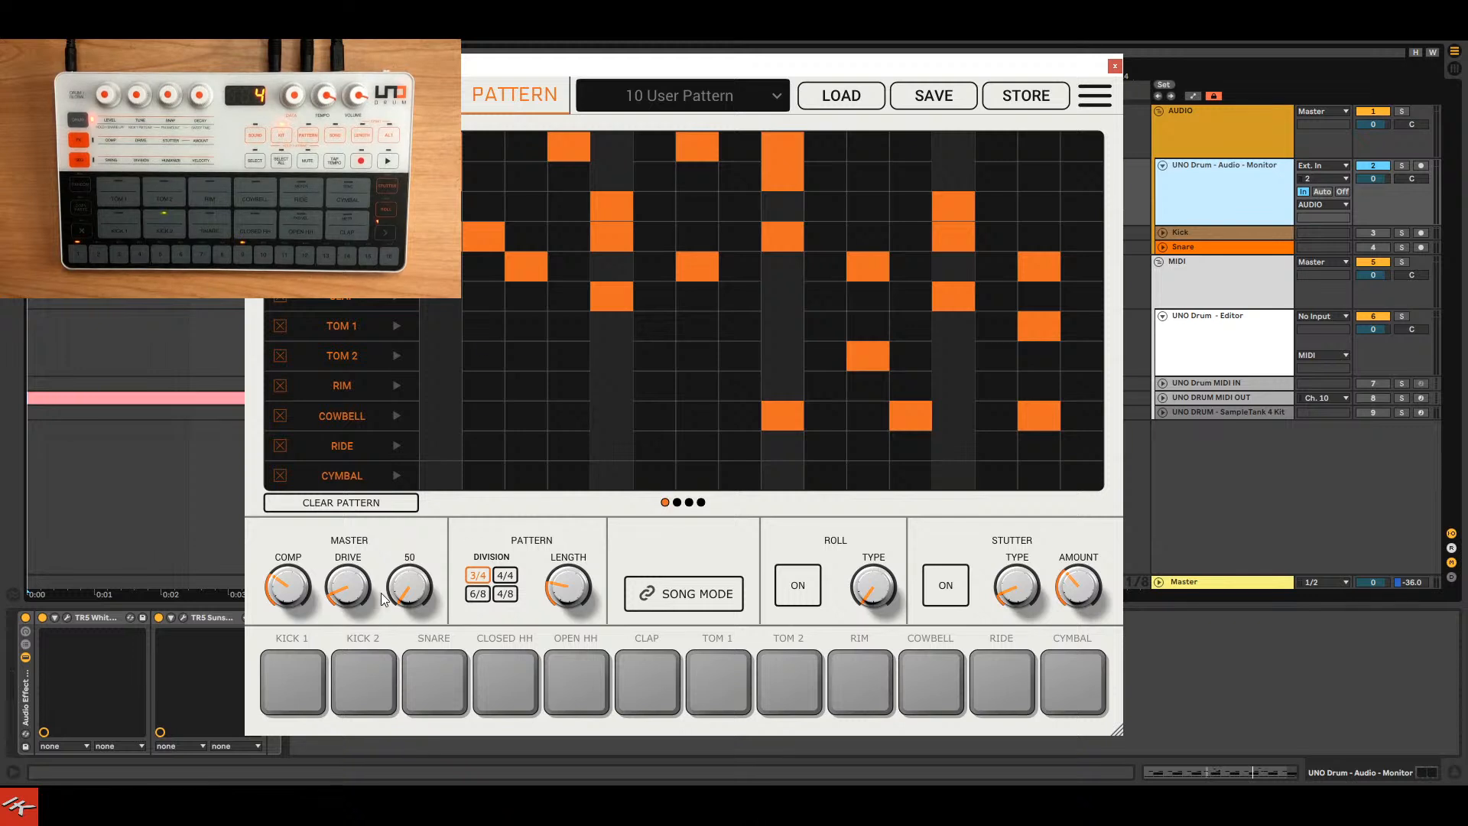
pyautogui.press('space')
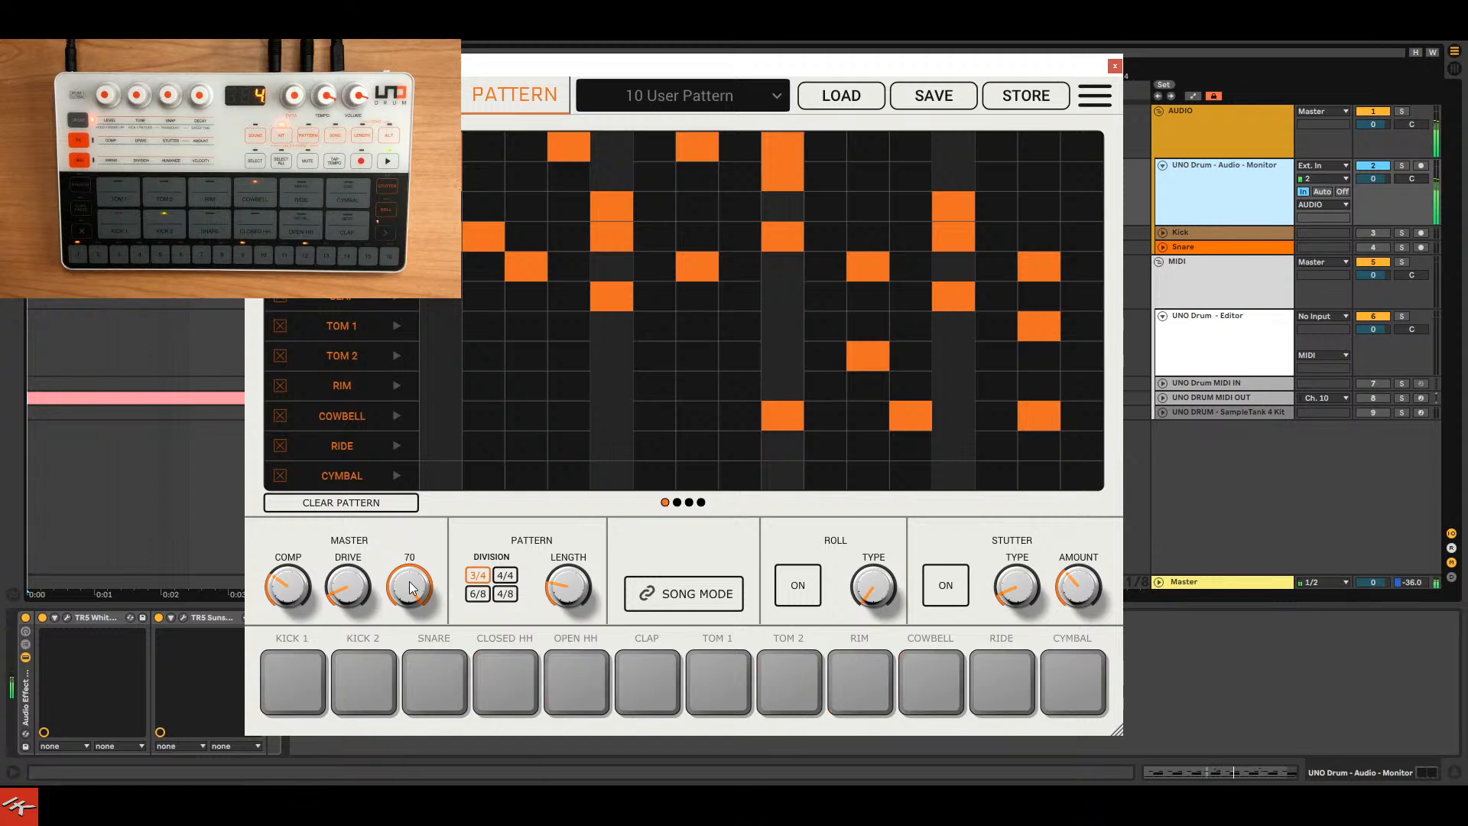
pyautogui.moveTo(410, 587); pyautogui.dragTo(413, 614)
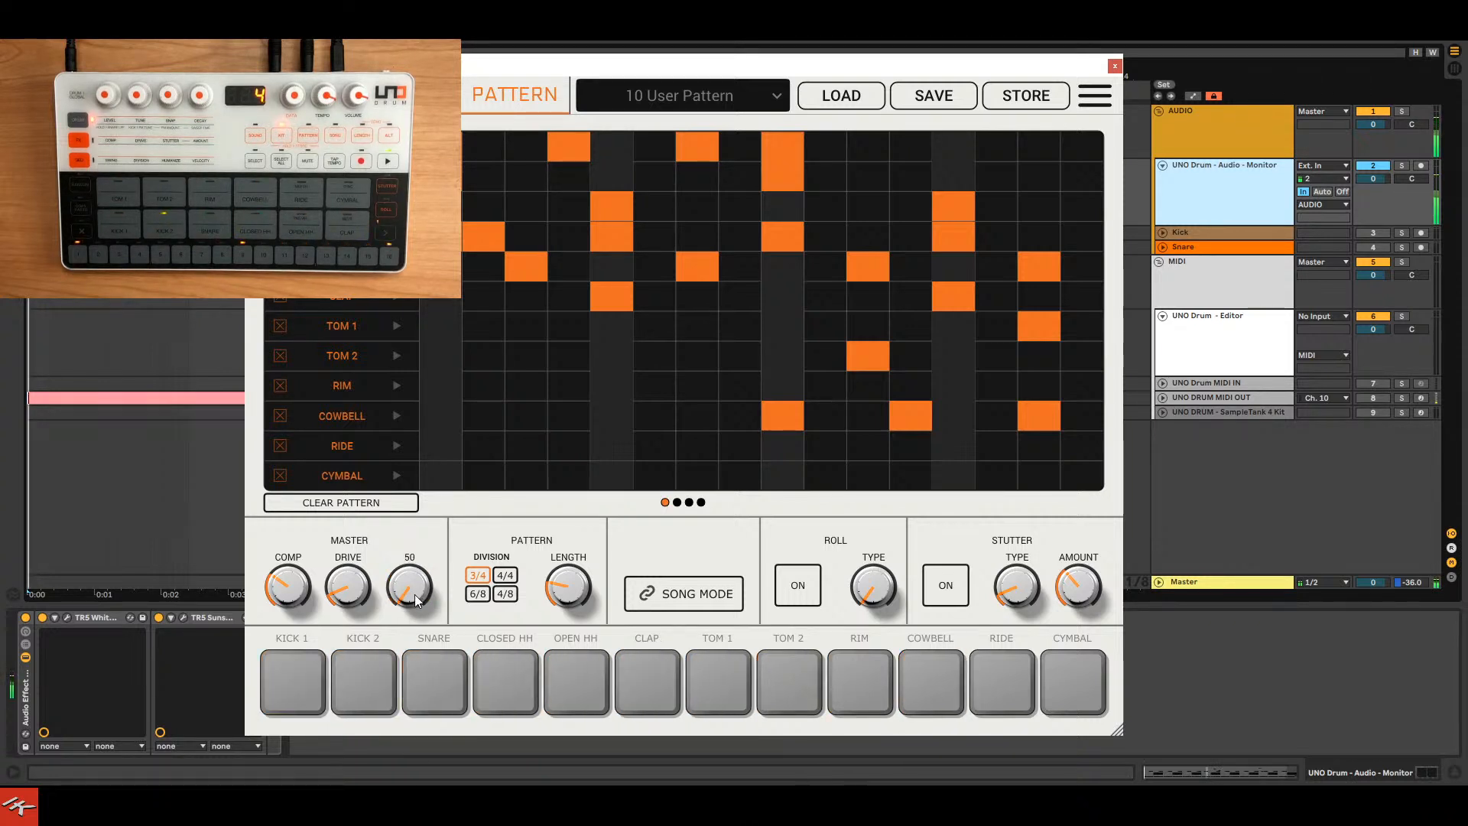
pyautogui.moveTo(414, 600); pyautogui.dragTo(413, 583)
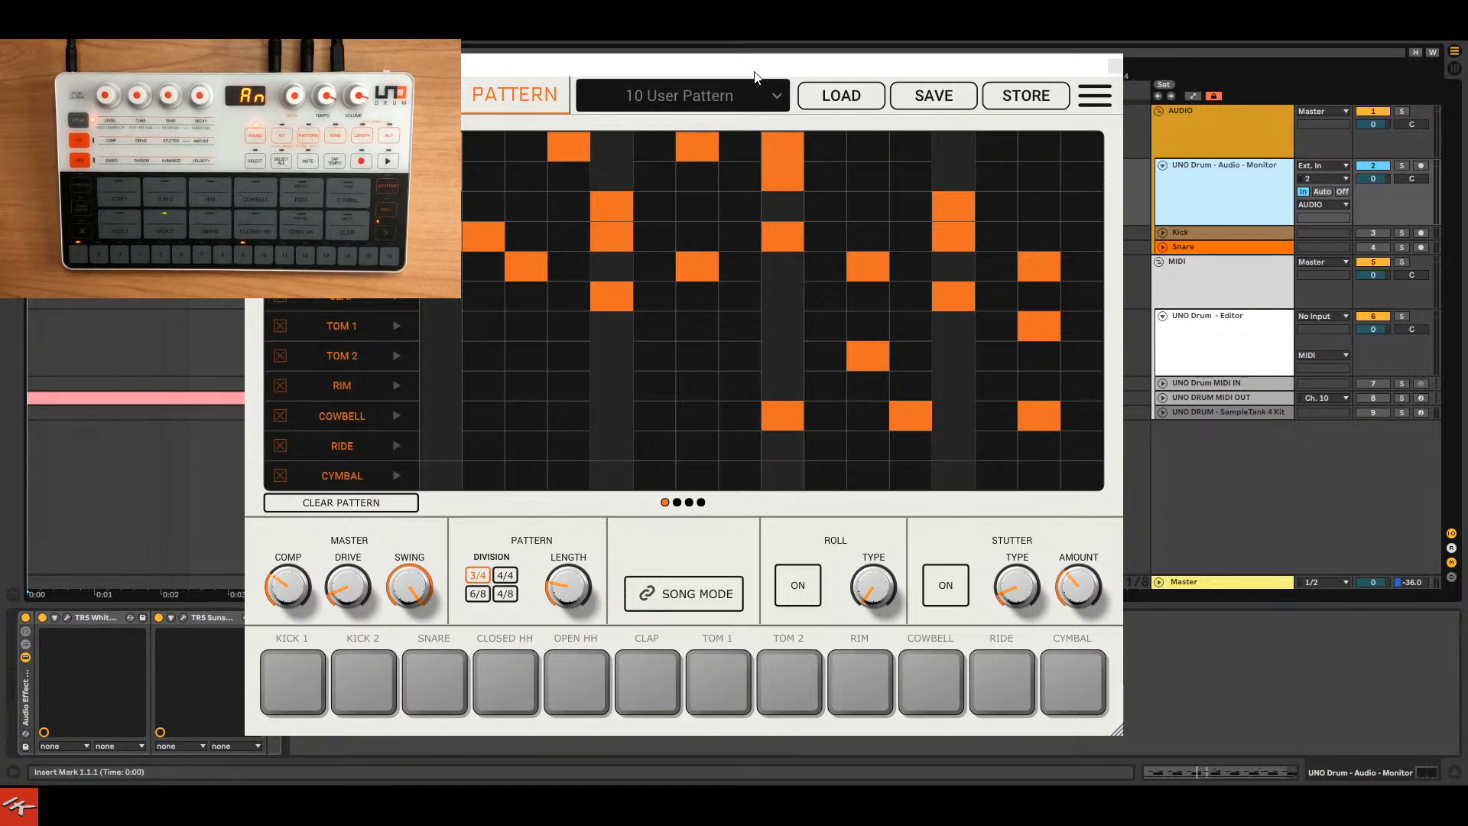
# Move and close the drum editor window, and review the Kick and UNO Drum - Editor tracks.
pyautogui.moveTo(755, 71); pyautogui.dragTo(1012, 71)
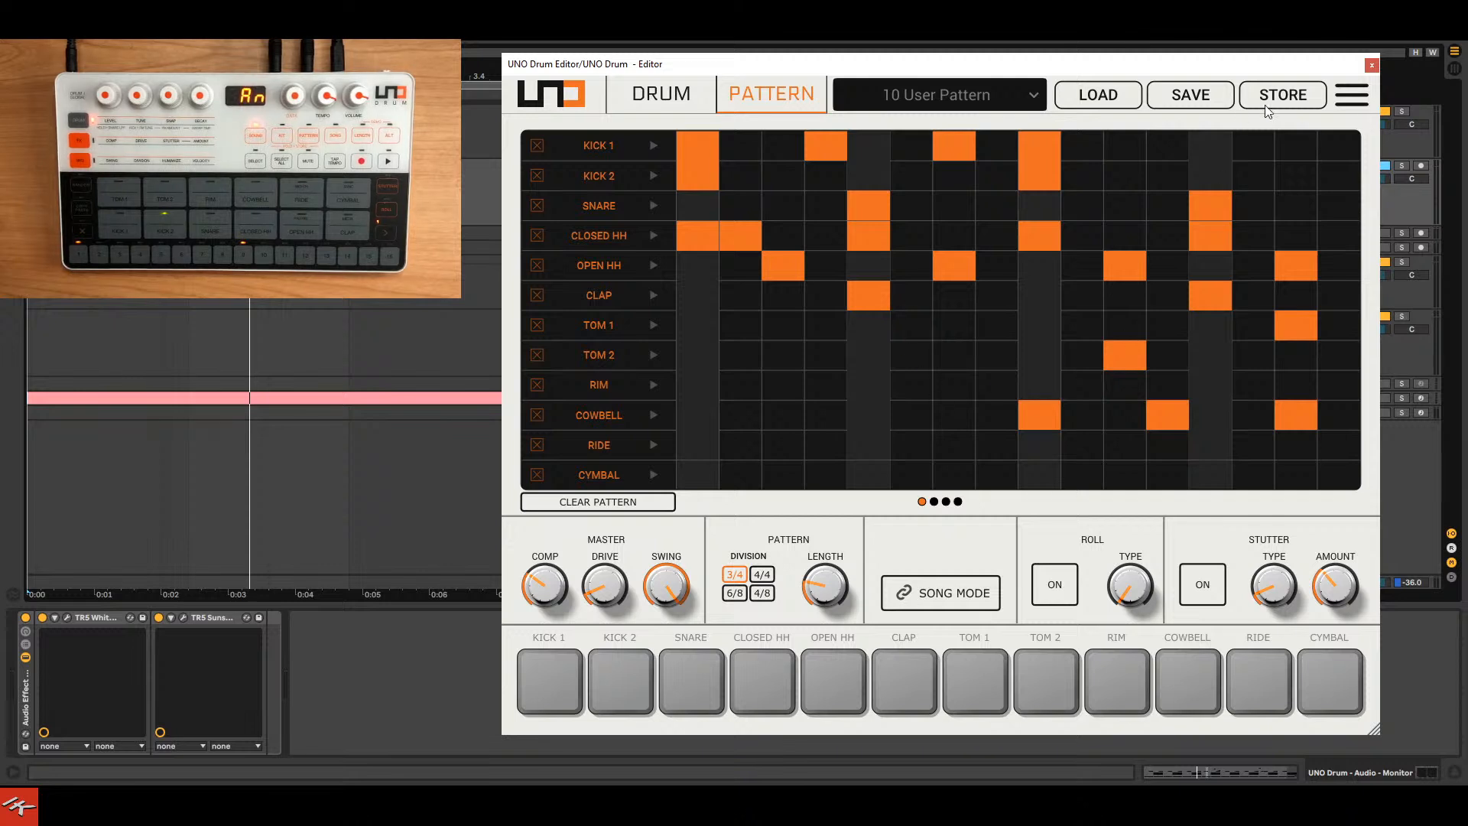
pyautogui.click(1372, 65)
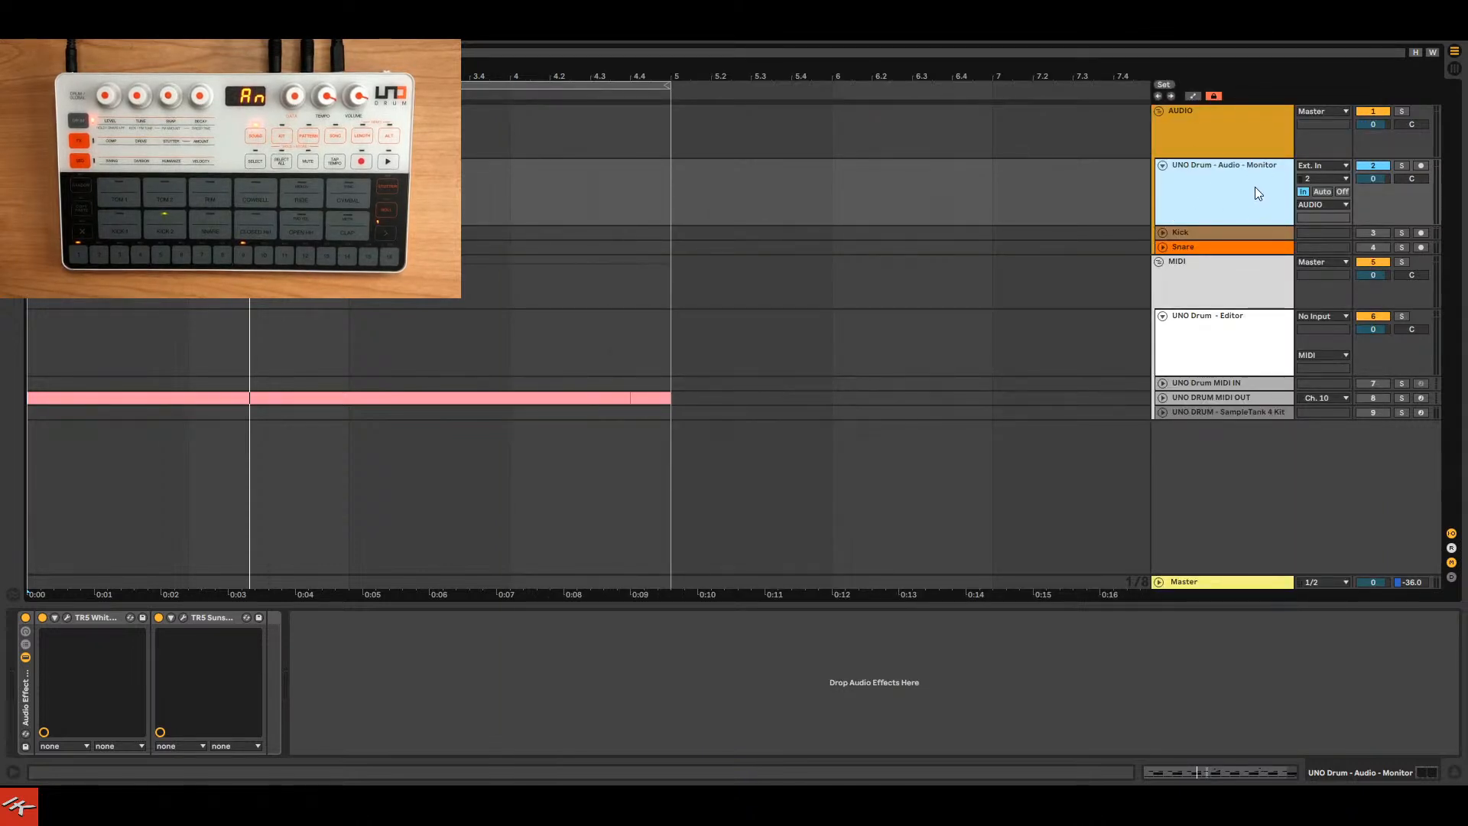
pyautogui.click(1227, 234)
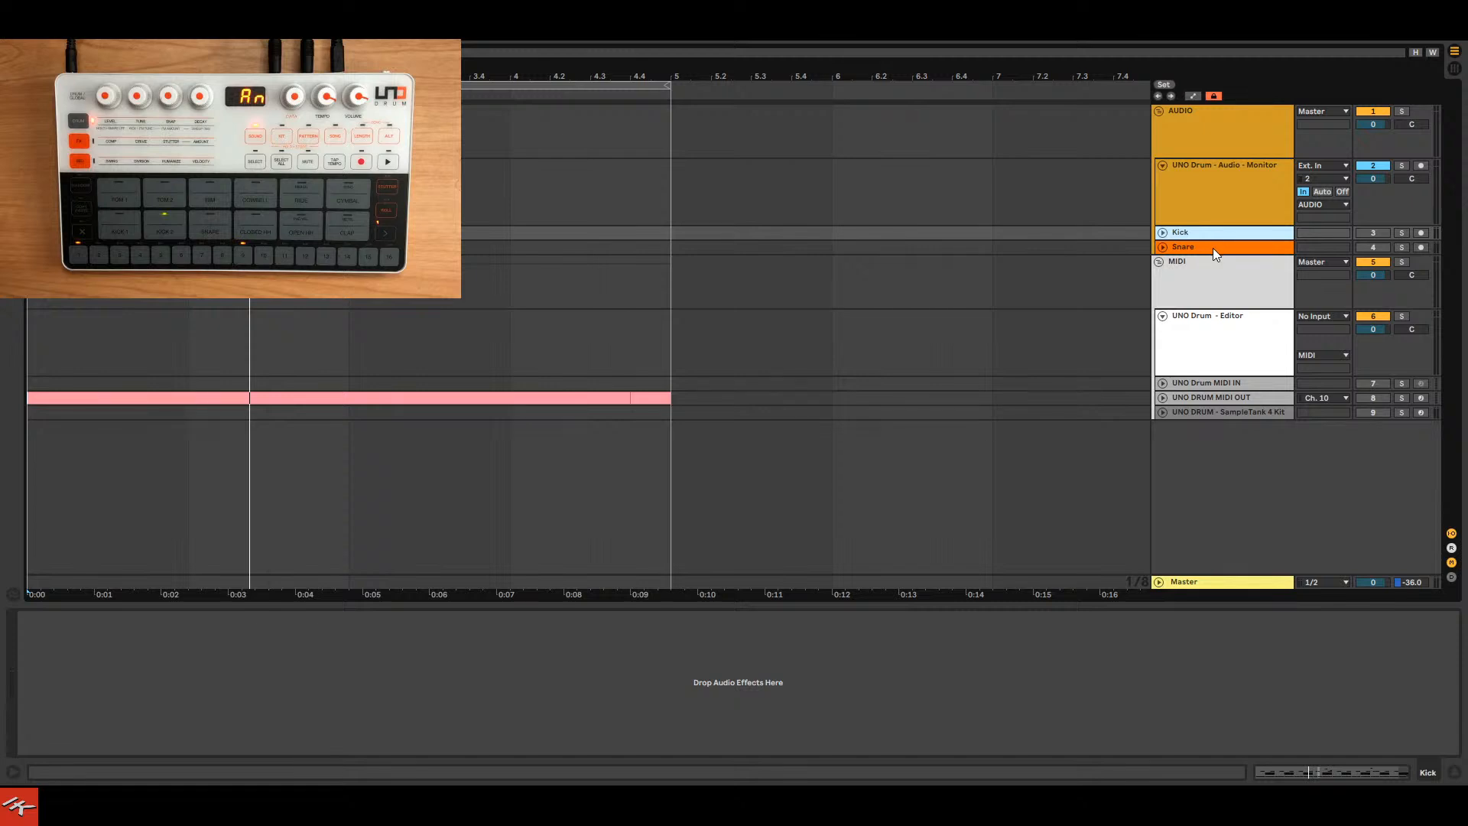
pyautogui.click(1223, 346)
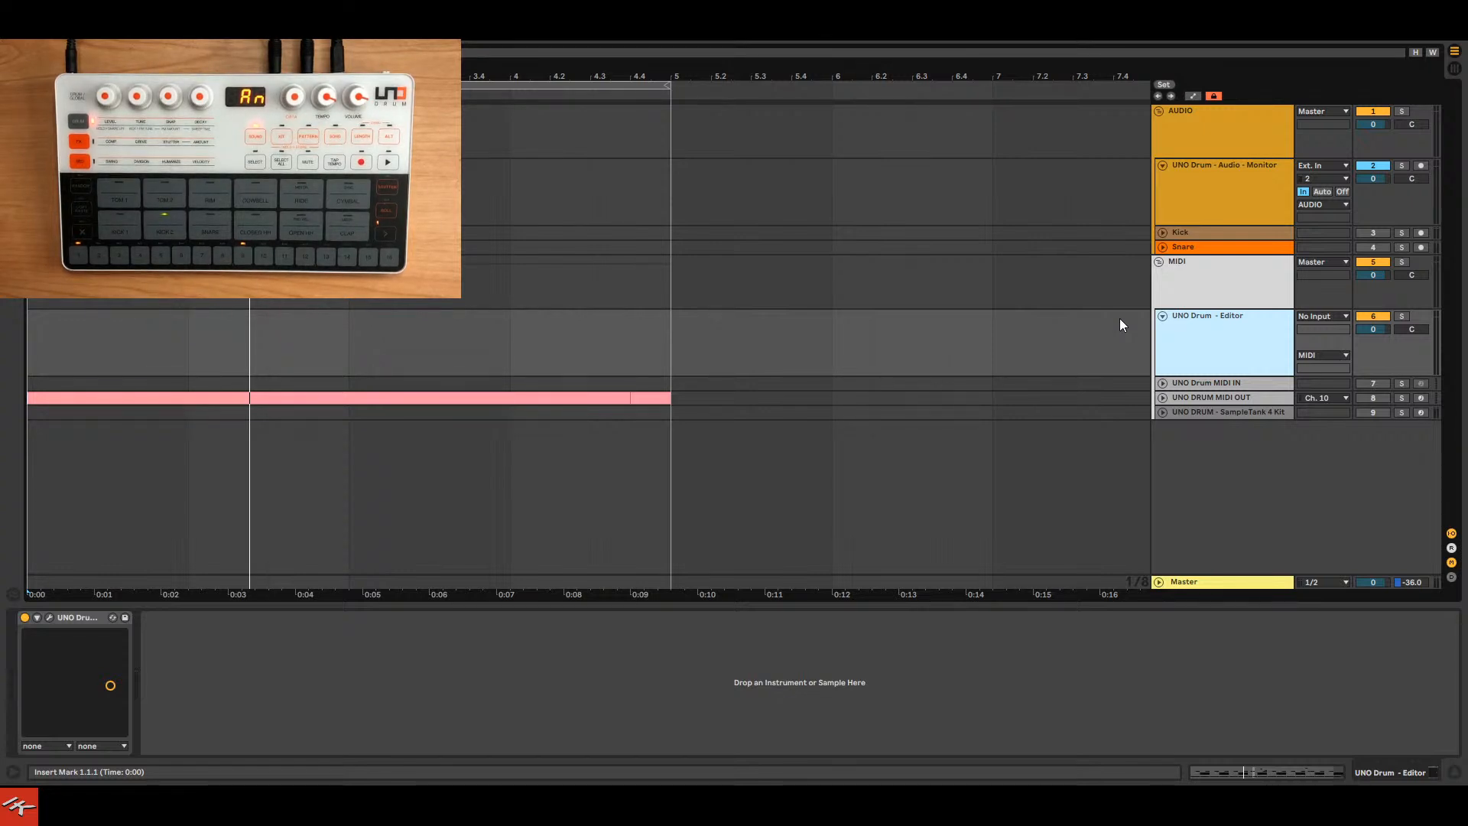
# Review the UNO Drum MIDI IN, UNO DRUM MIDI OUT and SampleTank 4 Kit tracks, expanding the last two.
pyautogui.click(1224, 381)
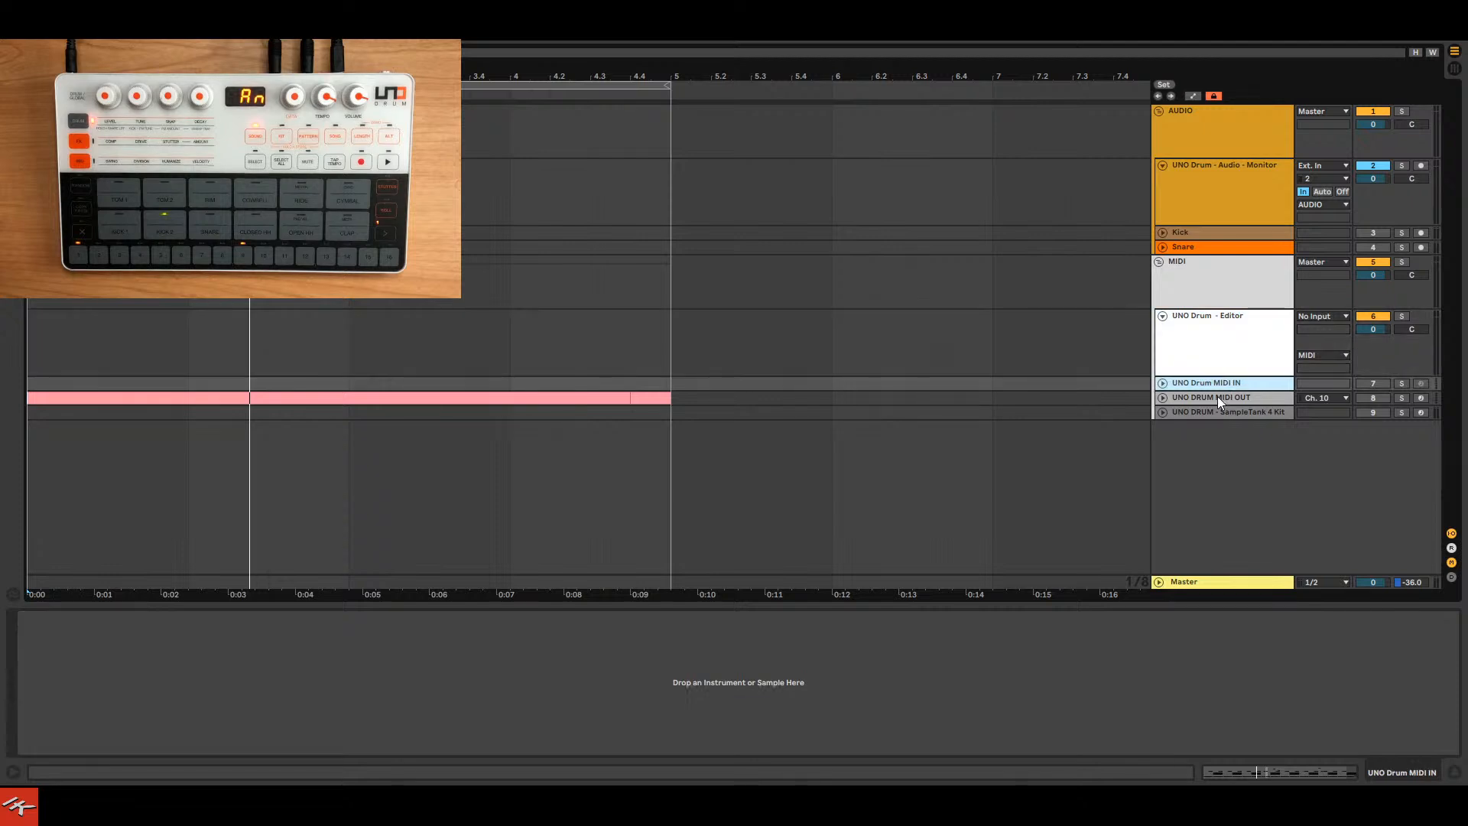
pyautogui.click(1218, 396)
pyautogui.click(1163, 398)
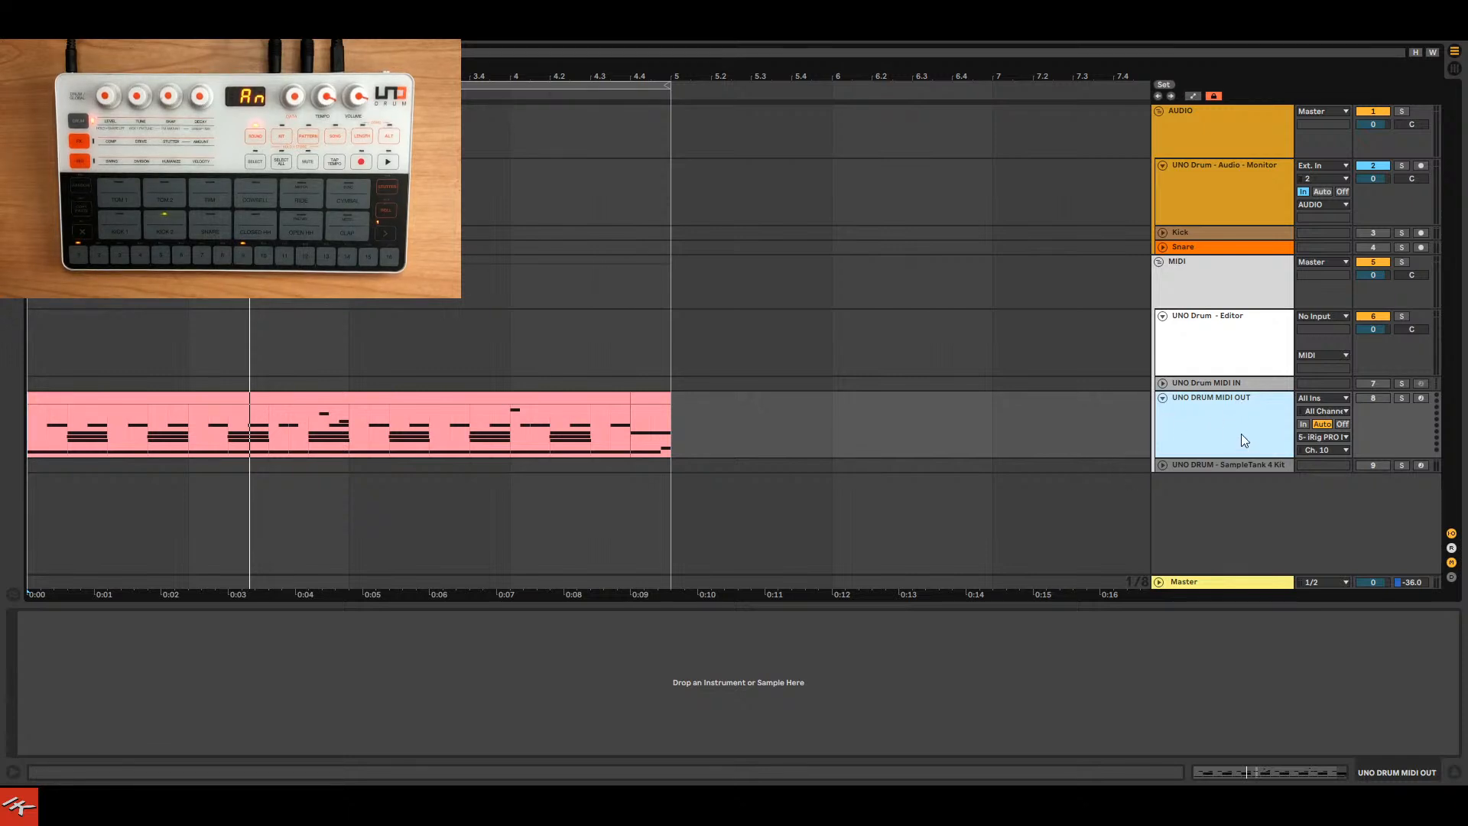
pyautogui.click(1209, 471)
pyautogui.click(1163, 464)
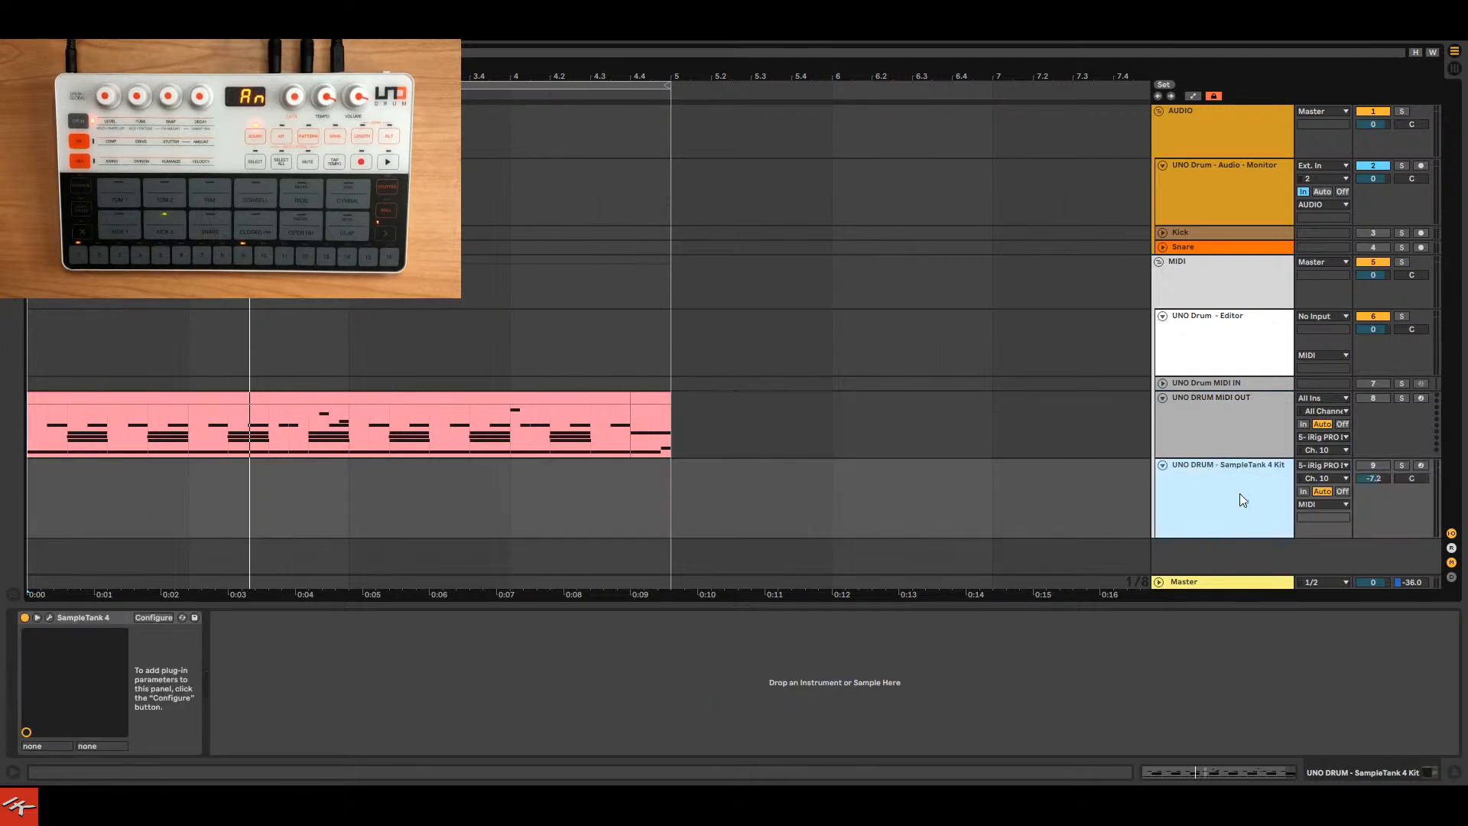